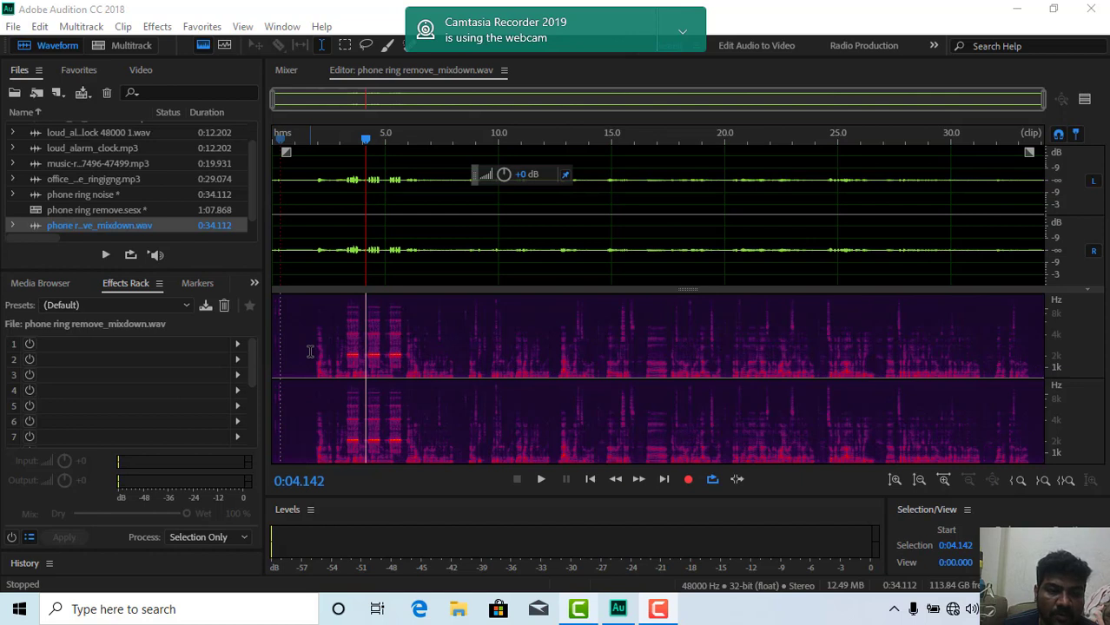
Play the mixdown from about 0:00.862 through the three phone ring bursts and pause playback.
{"action": "left_click", "coordinate": [310, 351]}
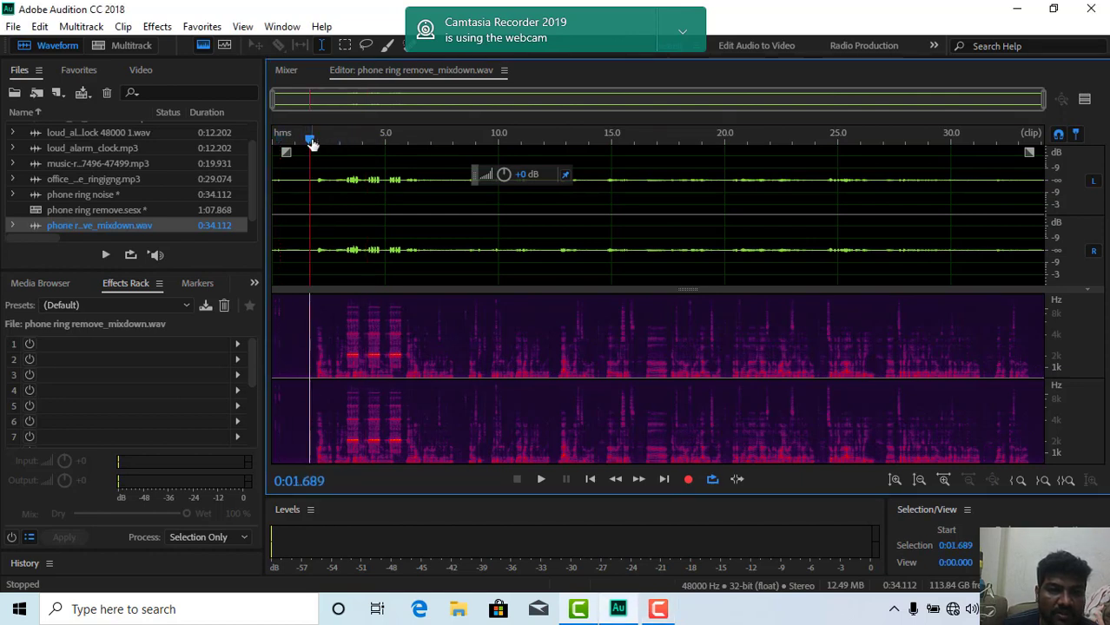
{"action": "left_click_drag", "start_coordinate": [312, 145], "coordinate": [292, 142]}
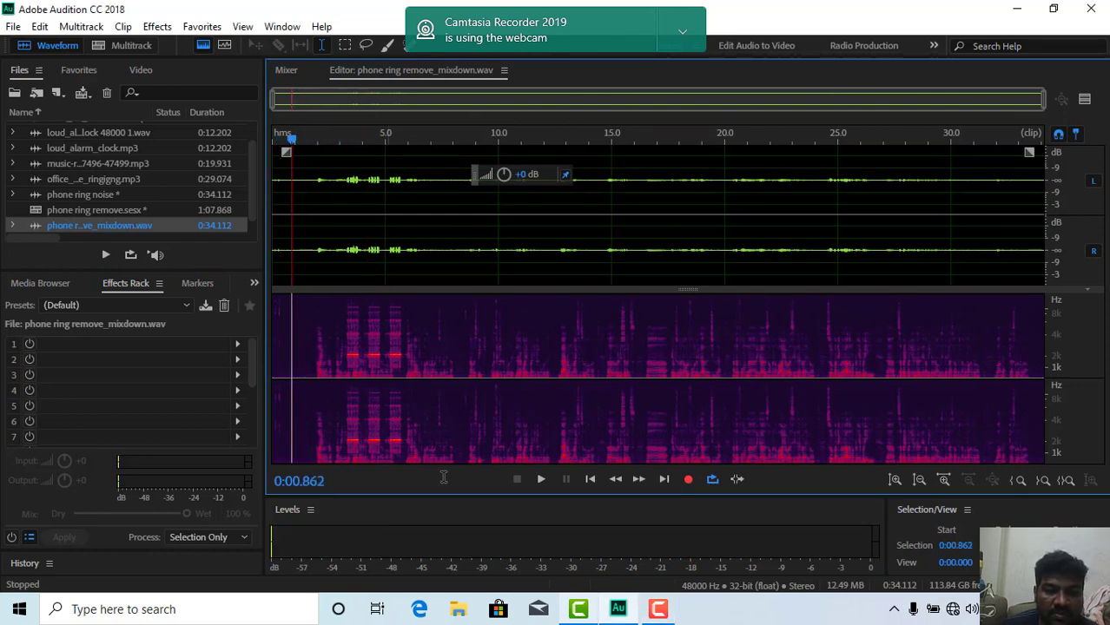
{"action": "left_click", "coordinate": [540, 478]}
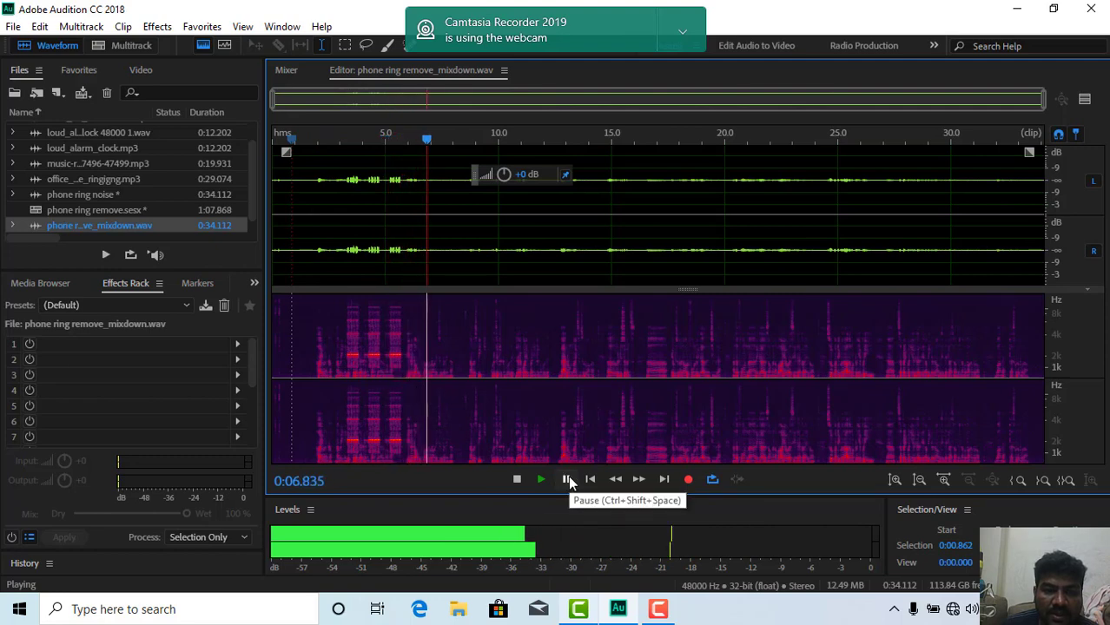
{"action": "left_click", "coordinate": [567, 480]}
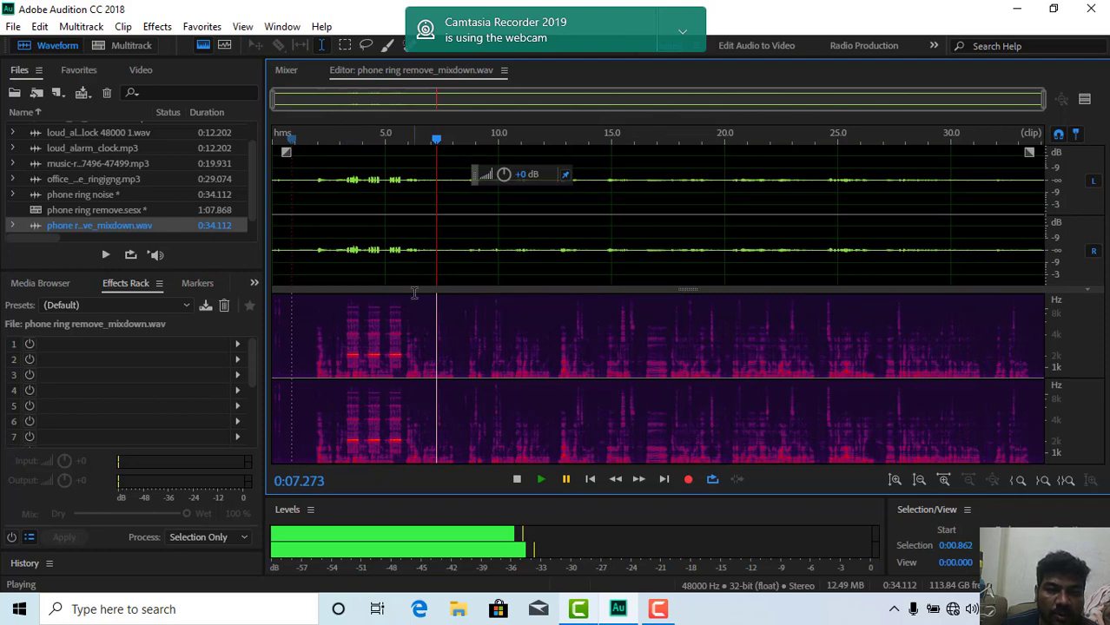
Enlarge the spectral frequency display and select the quiet opening section from about 0:00.718 to 0:01.761.
{"action": "left_click_drag", "start_coordinate": [415, 288], "coordinate": [426, 236]}
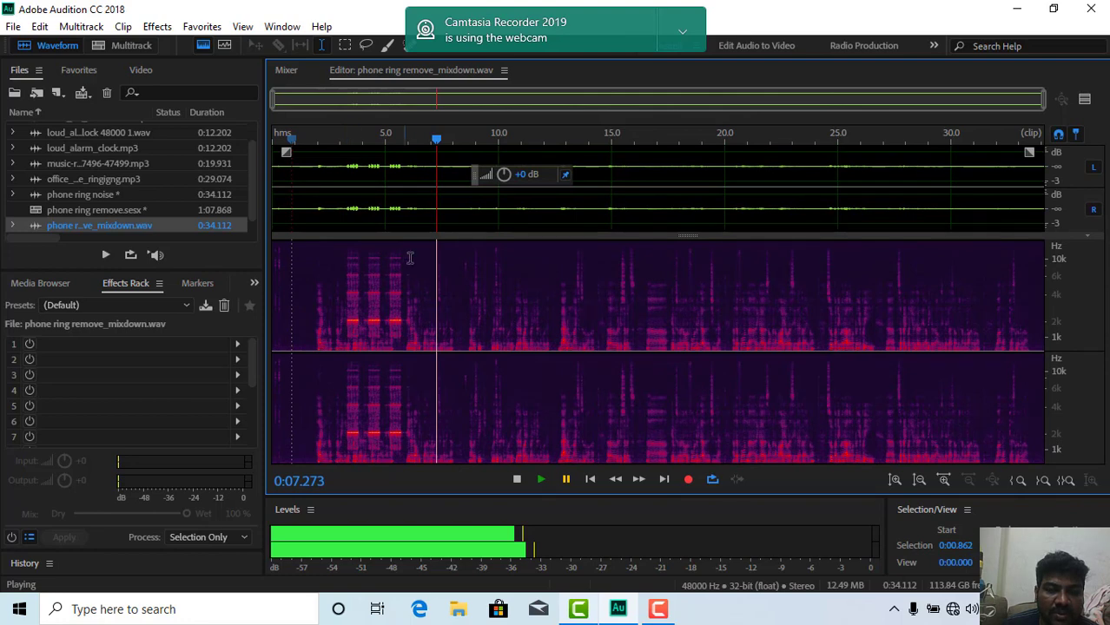
{"action": "left_click_drag", "start_coordinate": [422, 235], "coordinate": [424, 180]}
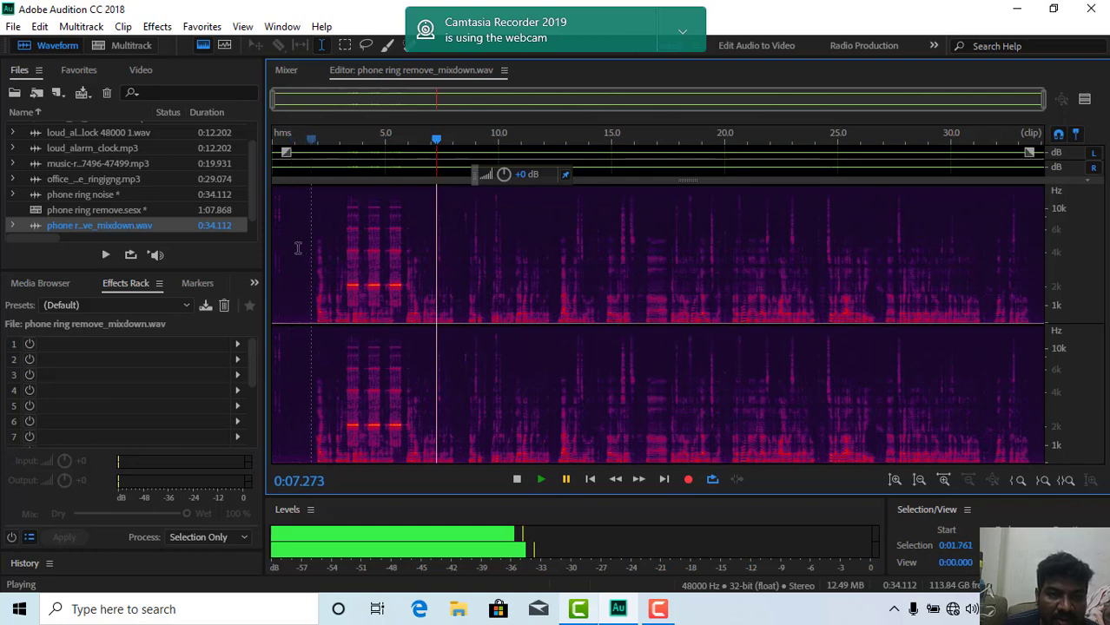
{"action": "left_click", "coordinate": [288, 248], "text": "shift"}
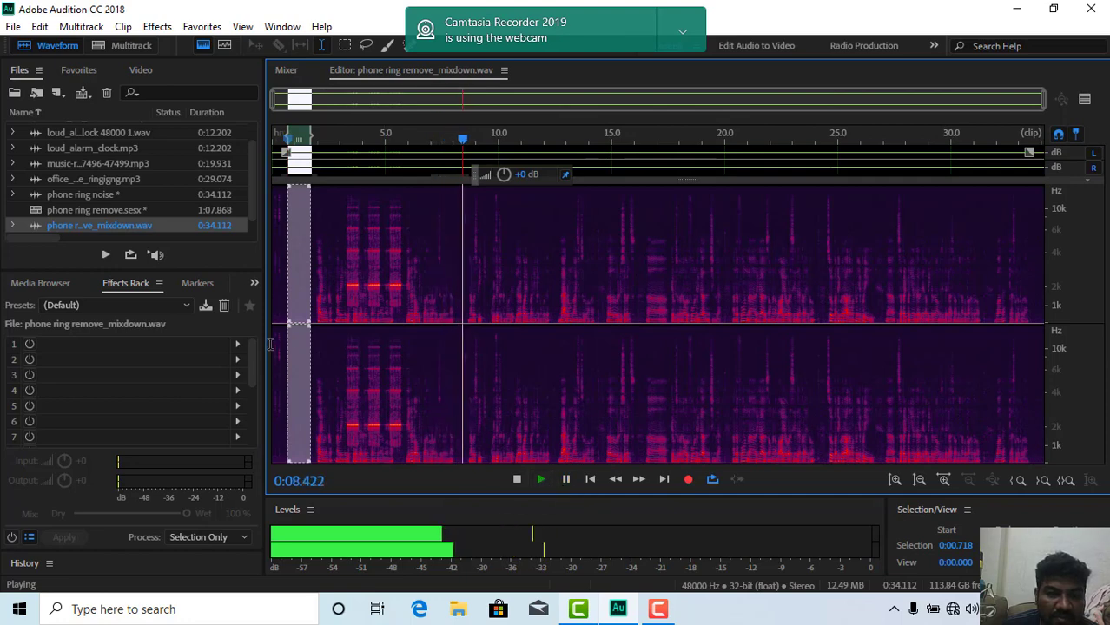
Reselect the quiet section before the speech from about 0:00.611, play it and stop playback.
{"action": "double_click", "coordinate": [297, 328]}
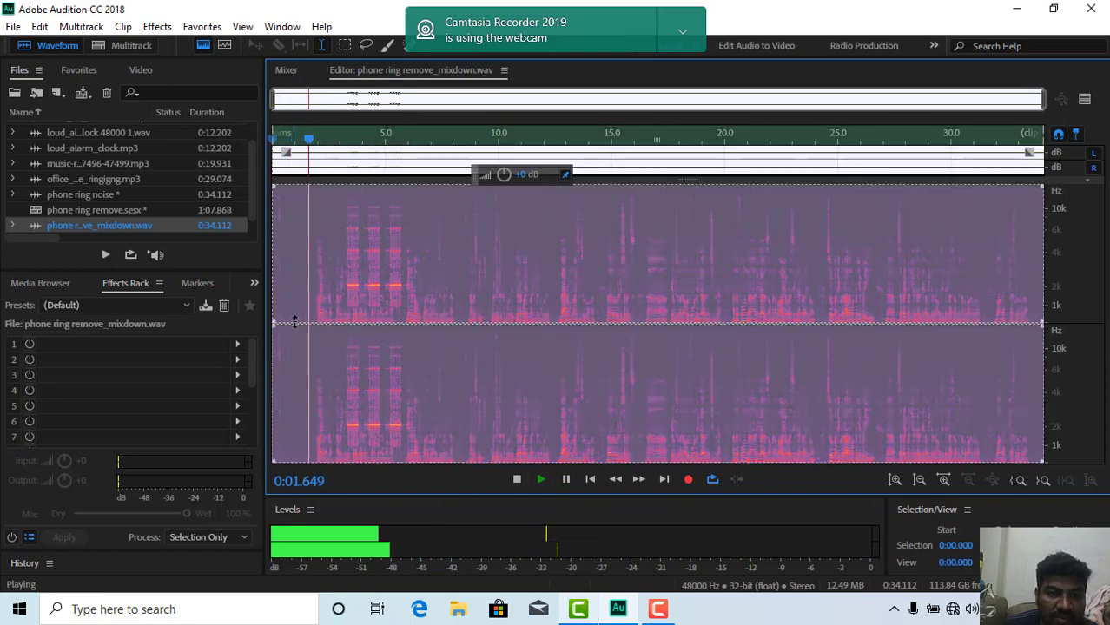
{"action": "left_click", "coordinate": [283, 308]}
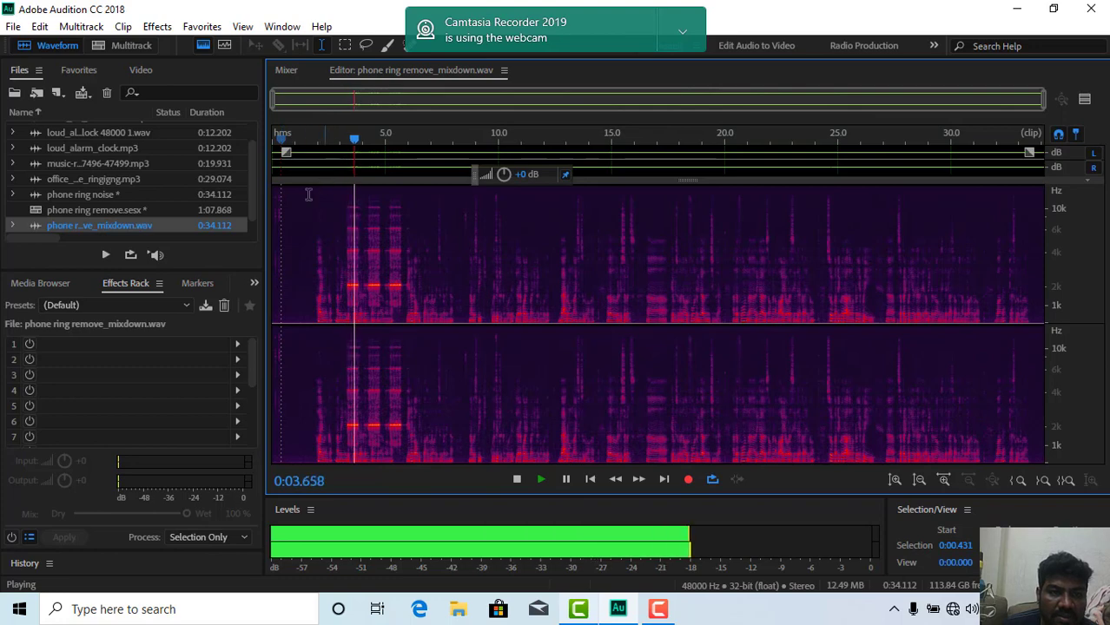
{"action": "key", "text": "space"}
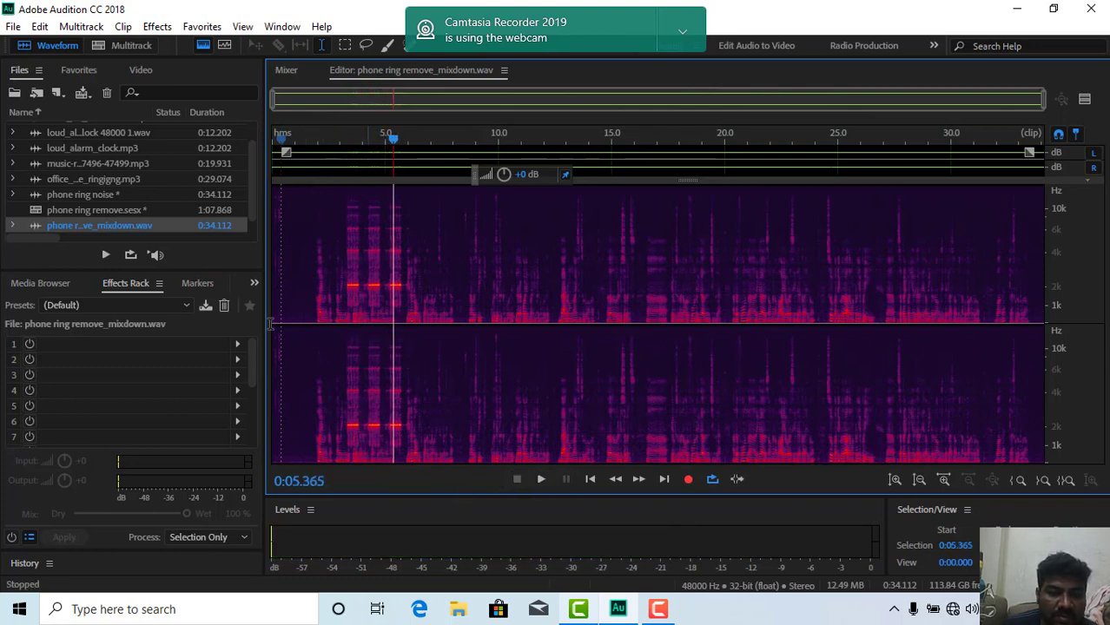
{"action": "left_click_drag", "start_coordinate": [310, 310], "coordinate": [284, 312]}
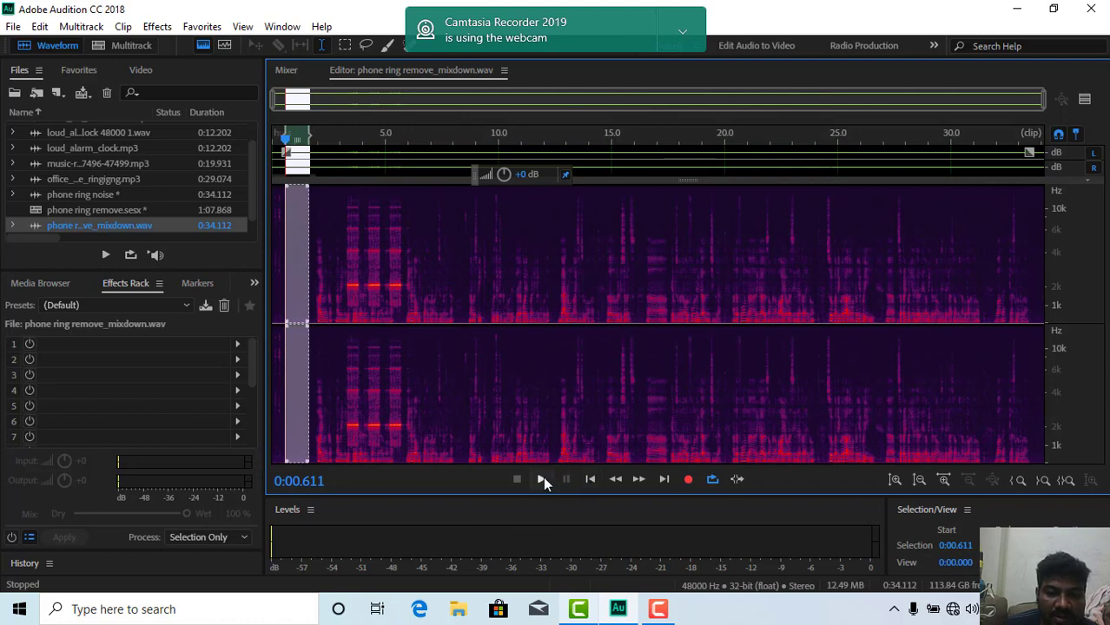
{"action": "left_click", "coordinate": [542, 480]}
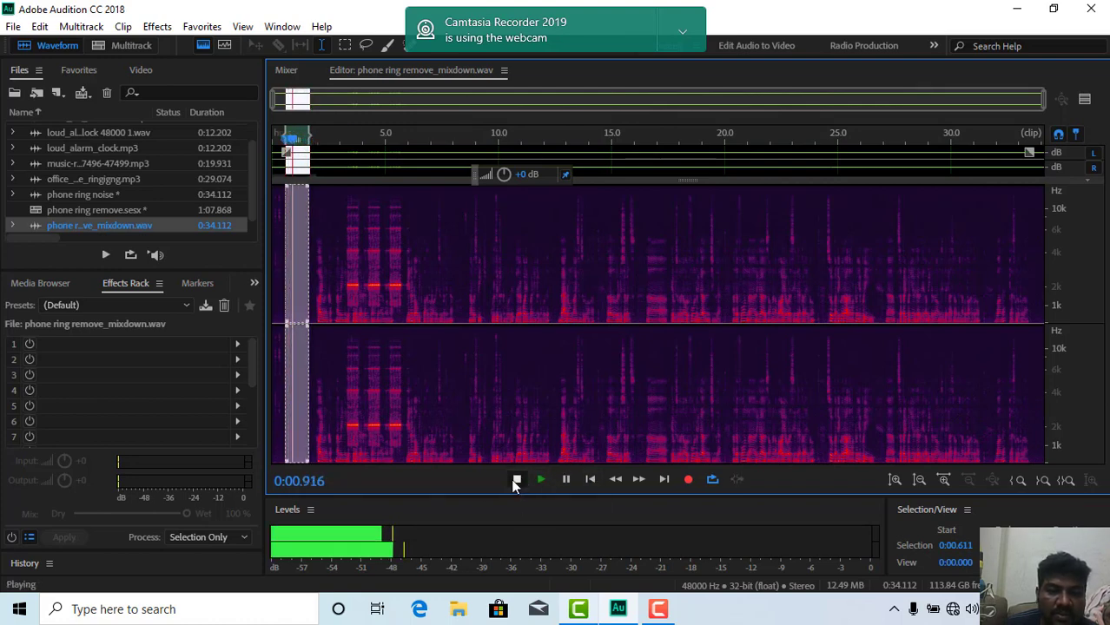
{"action": "left_click", "coordinate": [516, 479]}
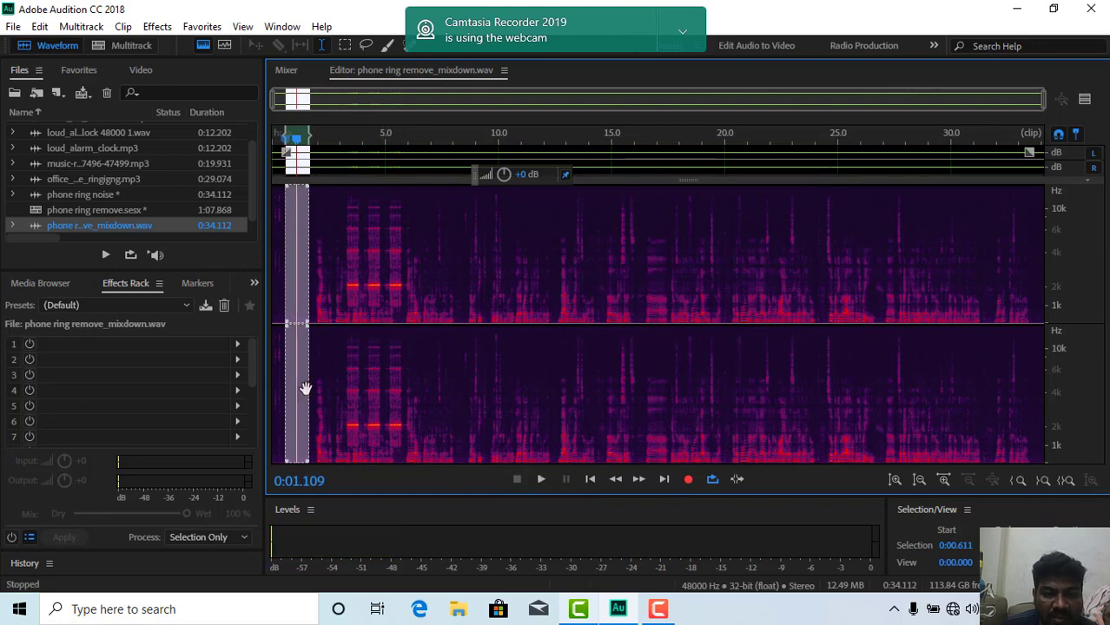
Give the waveform display more height above the spectral display and place the playhead at about 0:07.117.
{"action": "left_click", "coordinate": [351, 372]}
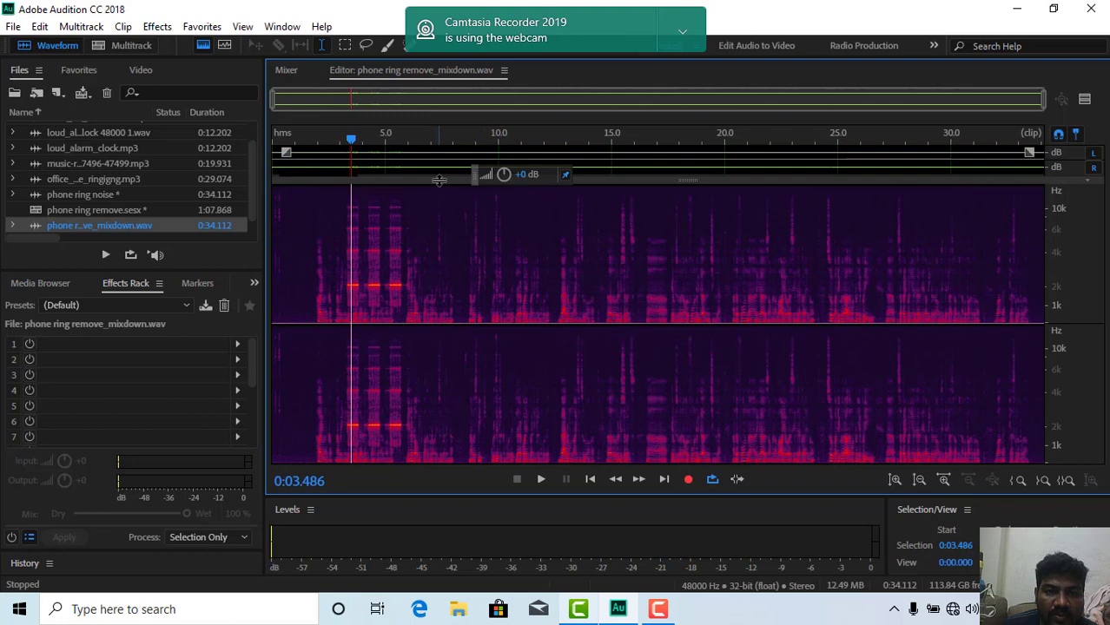
{"action": "left_click_drag", "start_coordinate": [439, 180], "coordinate": [432, 228]}
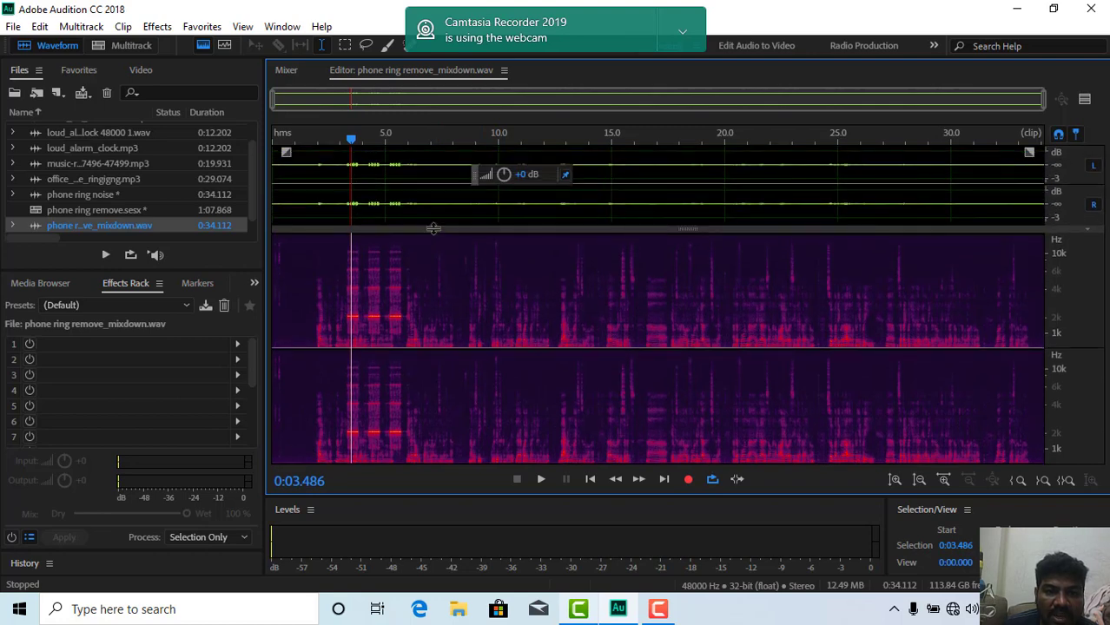
{"action": "left_click", "coordinate": [454, 338]}
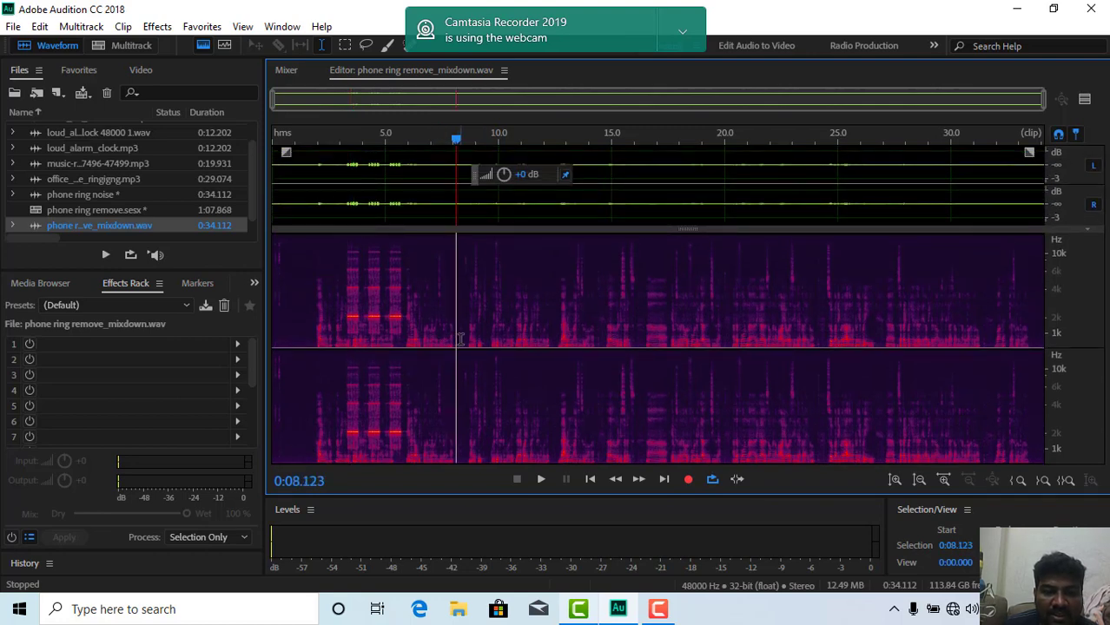
{"action": "left_click", "coordinate": [465, 339]}
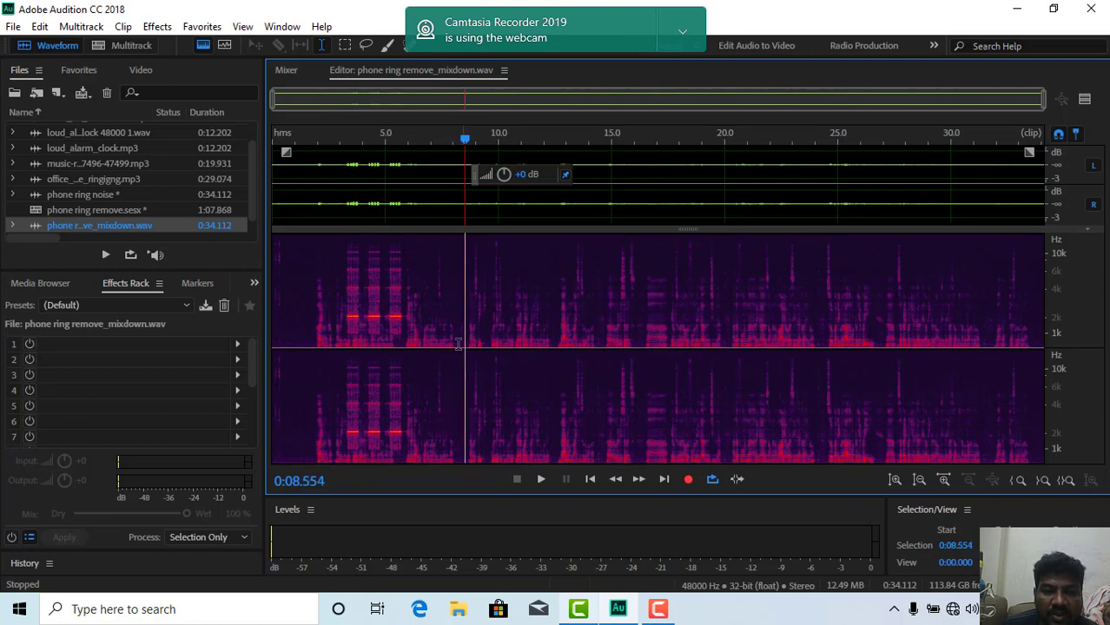
{"action": "left_click", "coordinate": [467, 343]}
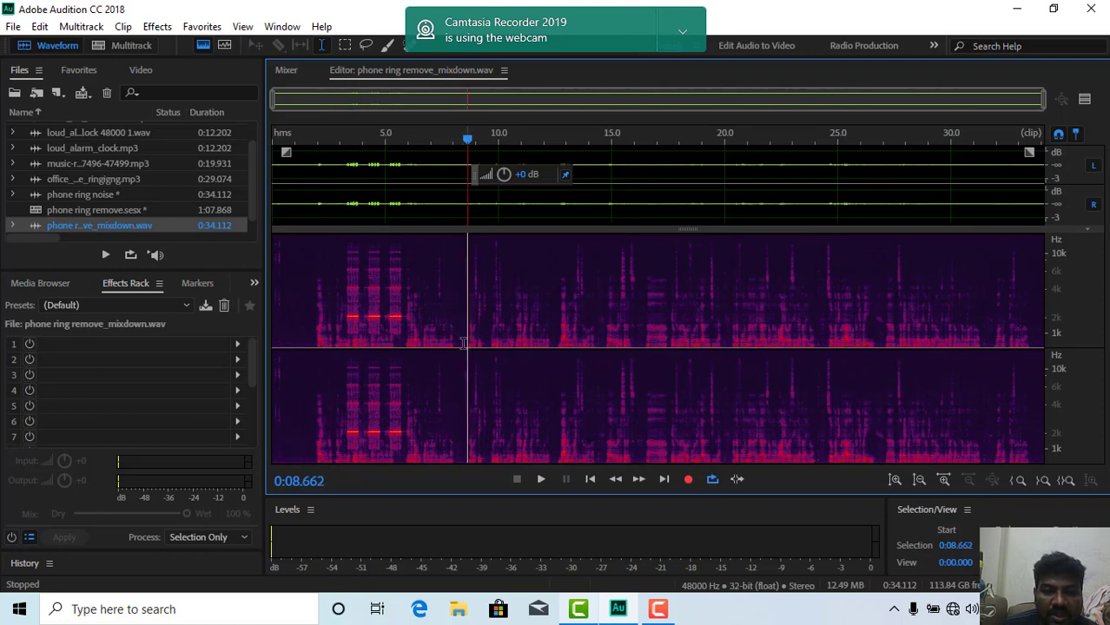
{"action": "mouse_move", "coordinate": [467, 343]}
{"action": "left_mouse_down"}
{"action": "mouse_move", "coordinate": [458, 345]}
{"action": "mouse_move", "coordinate": [470, 347]}
{"action": "left_mouse_up"}
{"action": "left_click", "coordinate": [432, 350]}
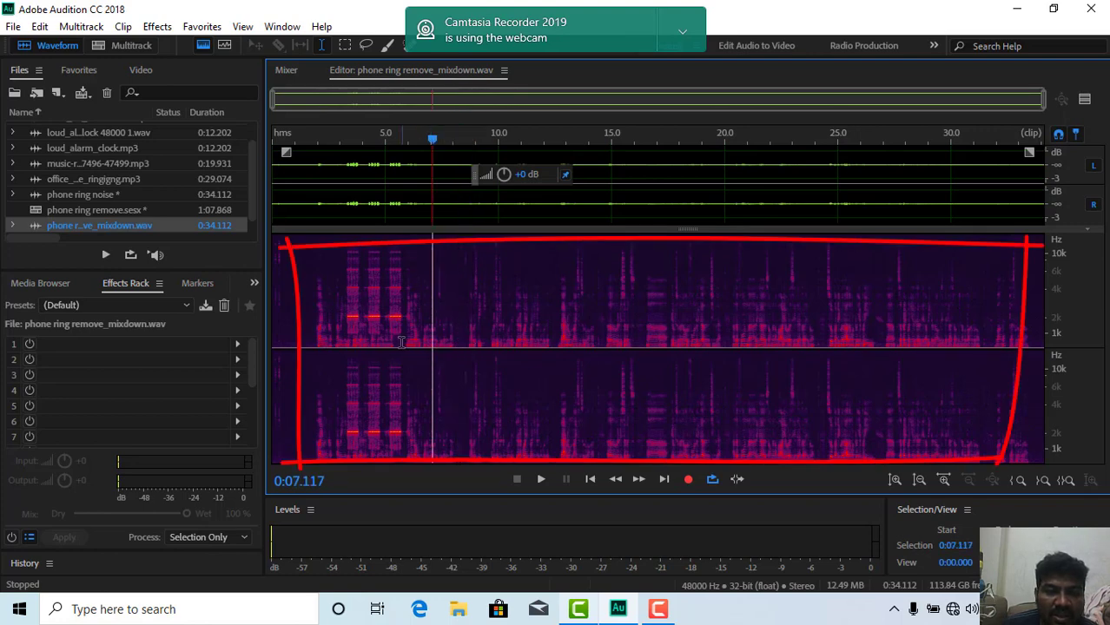
Select the speech right after the phone ring from about 0:05.715 to 0:07.4, play it and pause.
{"action": "left_click_drag", "start_coordinate": [401, 343], "coordinate": [439, 347]}
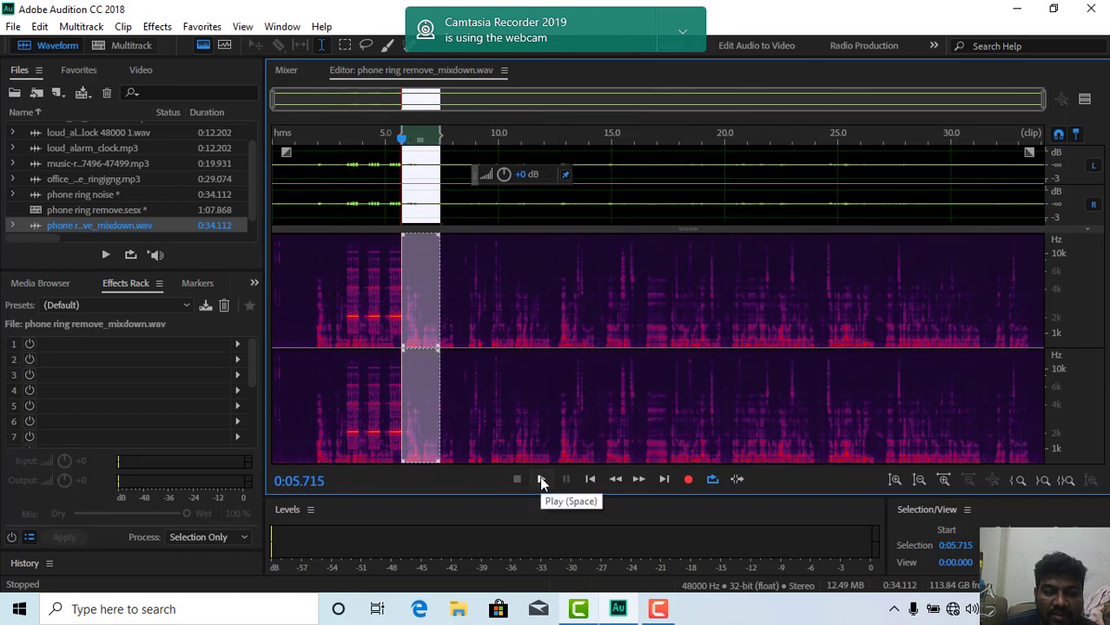
{"action": "left_click", "coordinate": [539, 479]}
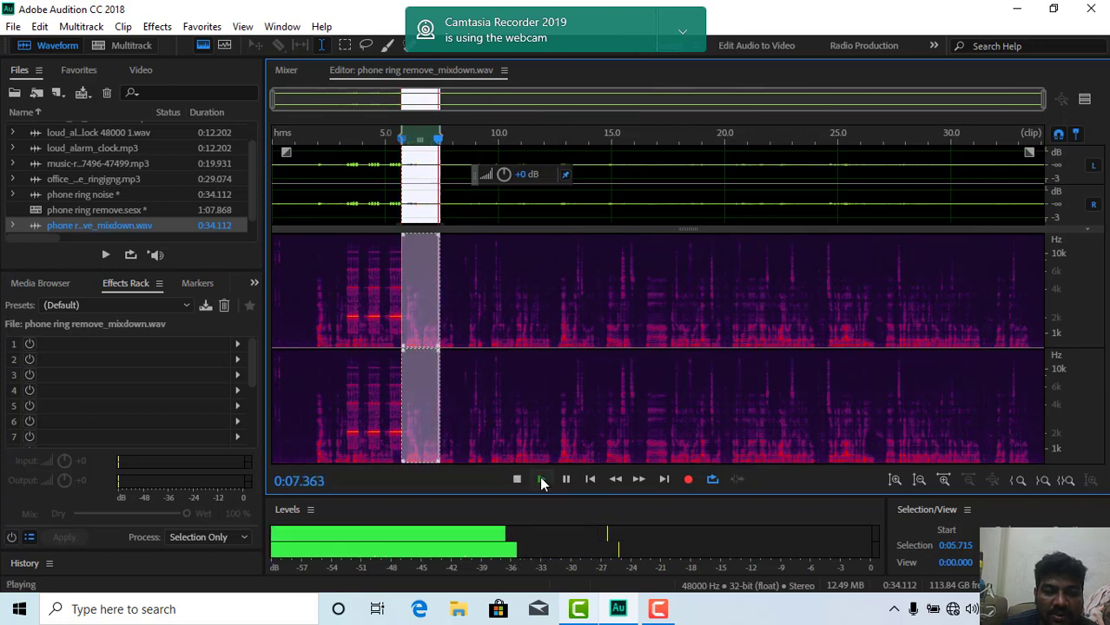
{"action": "left_click", "coordinate": [565, 480]}
{"action": "left_click_drag", "start_coordinate": [114, 313], "coordinate": [365, 301]}
{"action": "mouse_move", "coordinate": [282, 239]}
{"action": "left_mouse_down"}
{"action": "mouse_move", "coordinate": [358, 272]}
{"action": "mouse_move", "coordinate": [295, 388]}
{"action": "left_mouse_up"}
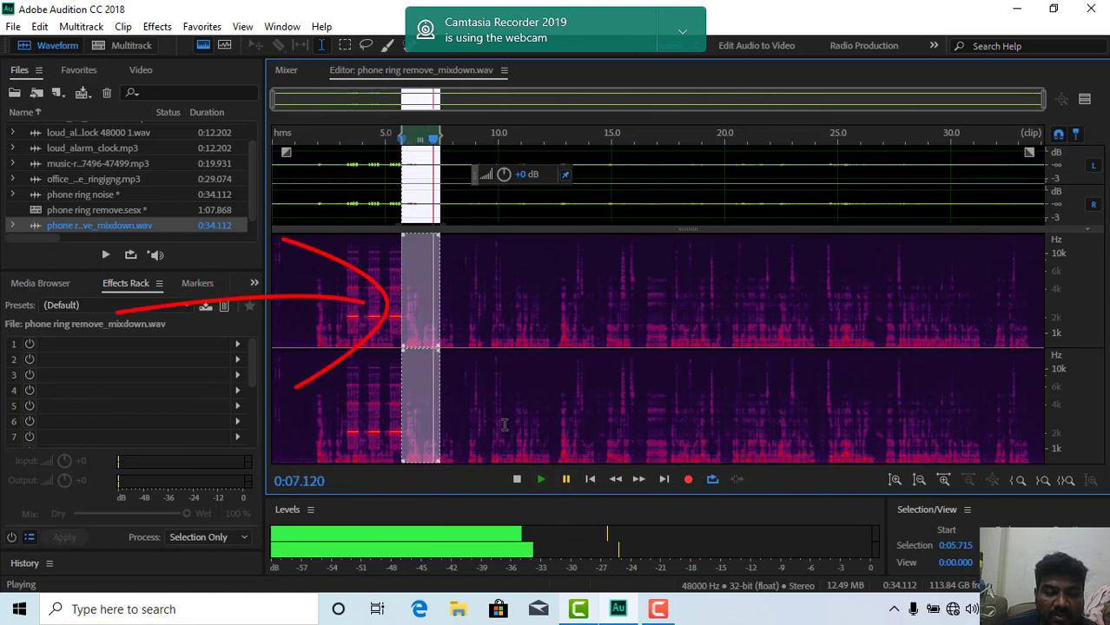
Select the speech after the phone ring from 0:06.000 to about 0:08.1, resume playback and stop it.
{"action": "left_click", "coordinate": [896, 480]}
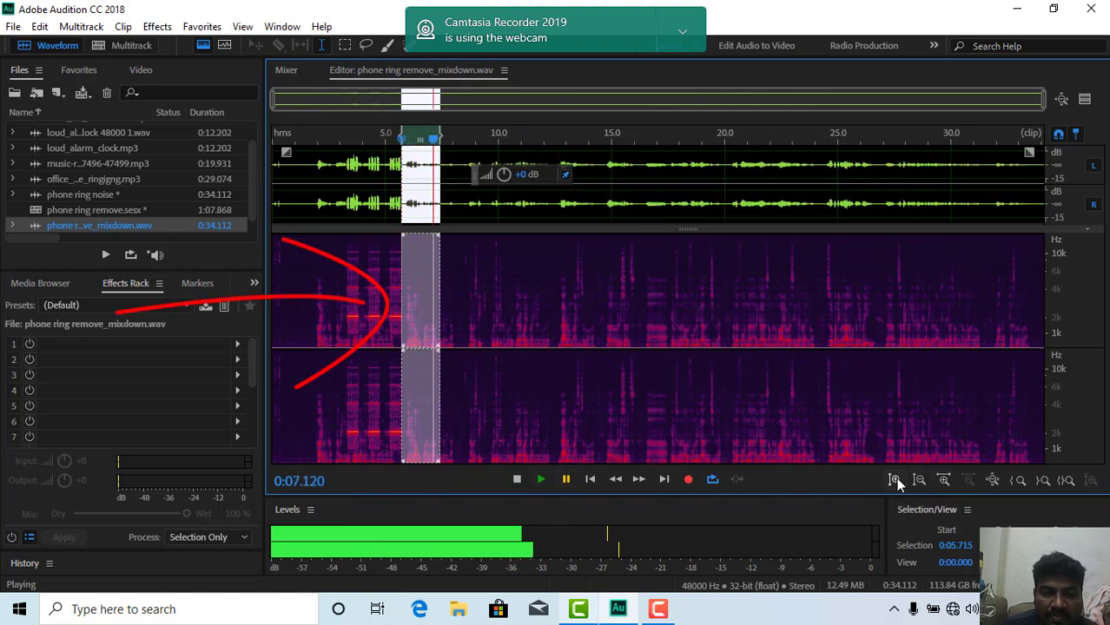
{"action": "left_click", "coordinate": [944, 479]}
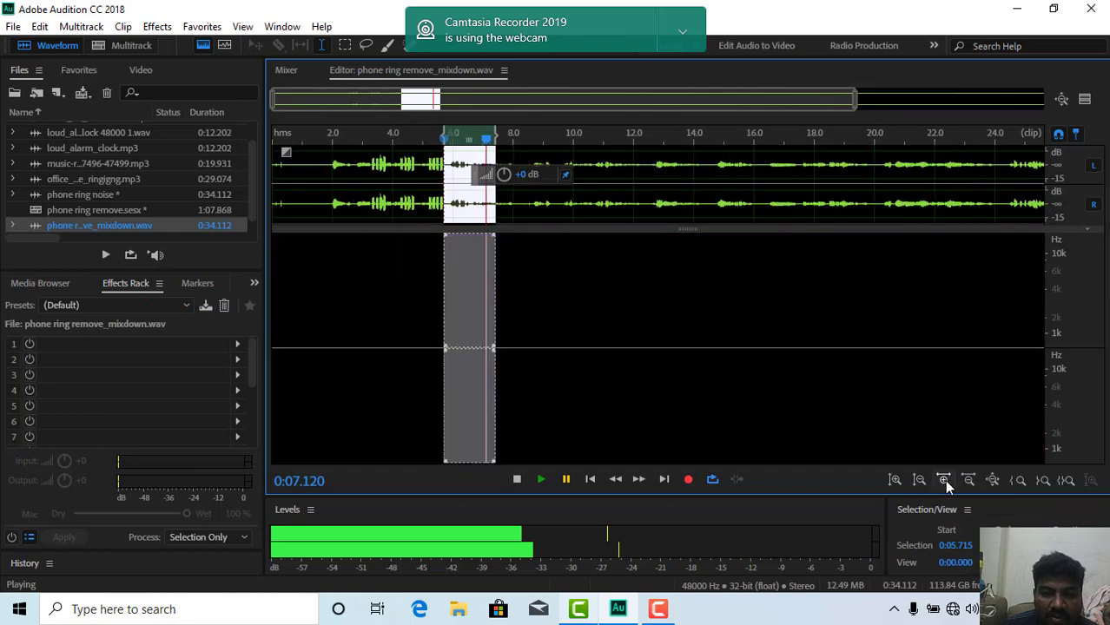
{"action": "left_click", "coordinate": [944, 479]}
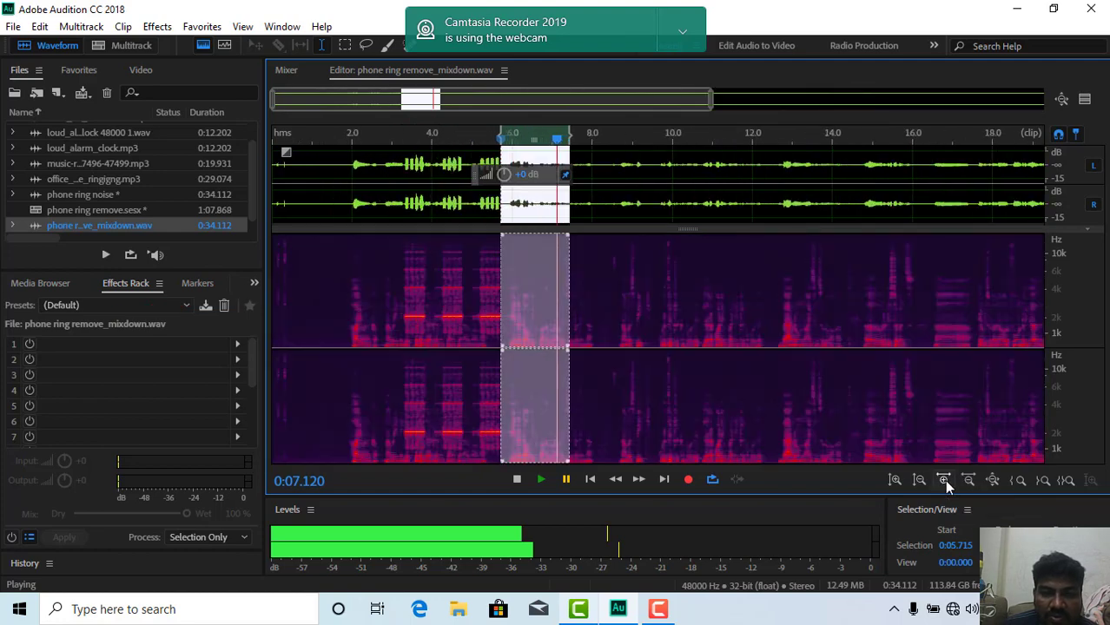
{"action": "left_click", "coordinate": [944, 479]}
{"action": "left_click", "coordinate": [690, 373]}
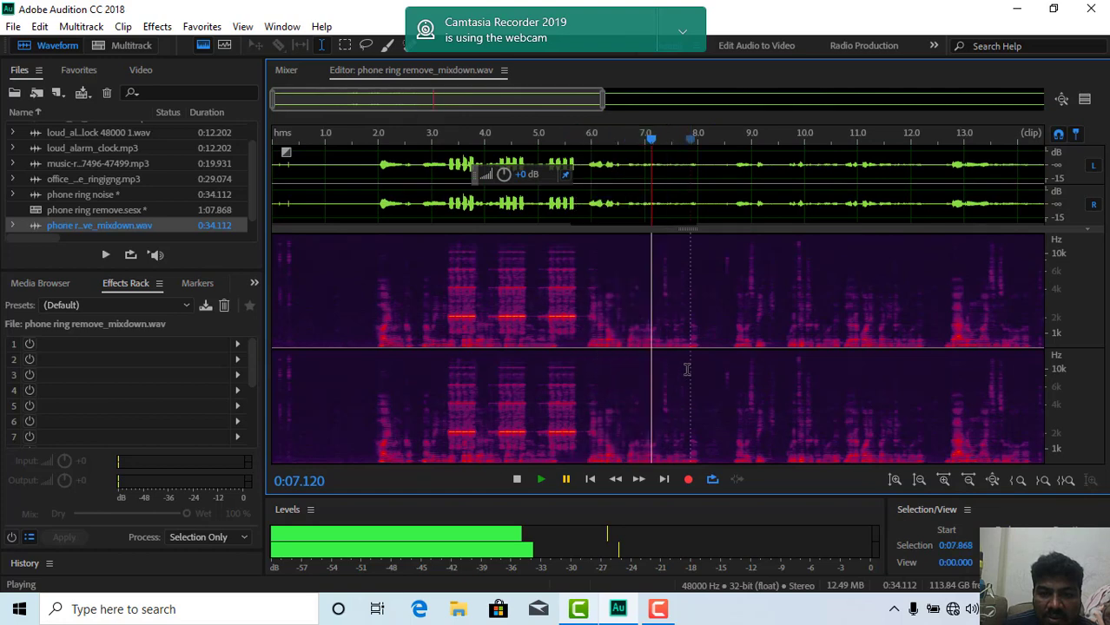
{"action": "left_click_drag", "start_coordinate": [594, 344], "coordinate": [702, 374]}
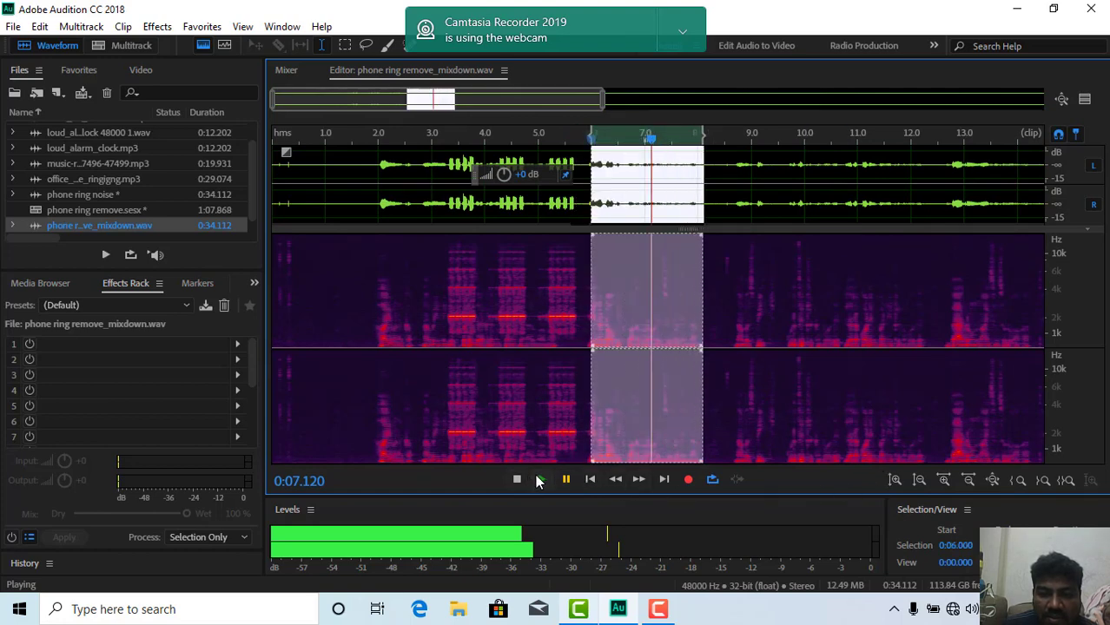
{"action": "left_click", "coordinate": [539, 479]}
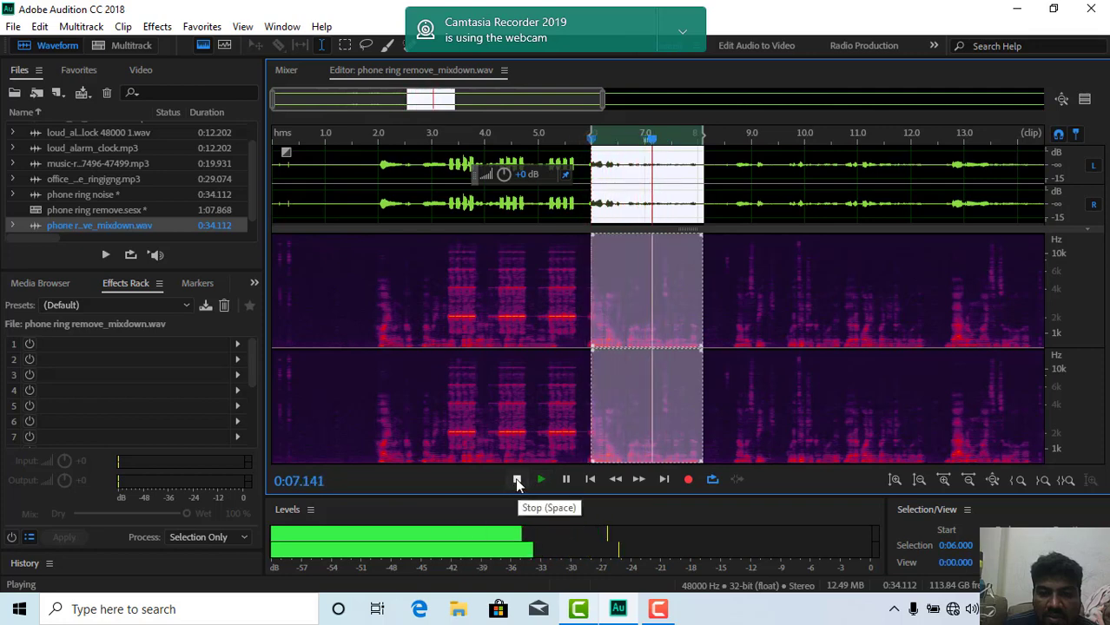
{"action": "left_click", "coordinate": [516, 479]}
Reselect the speech after the ring from about 0:06.187 to 0:08.0 and play it.
{"action": "left_click", "coordinate": [740, 372]}
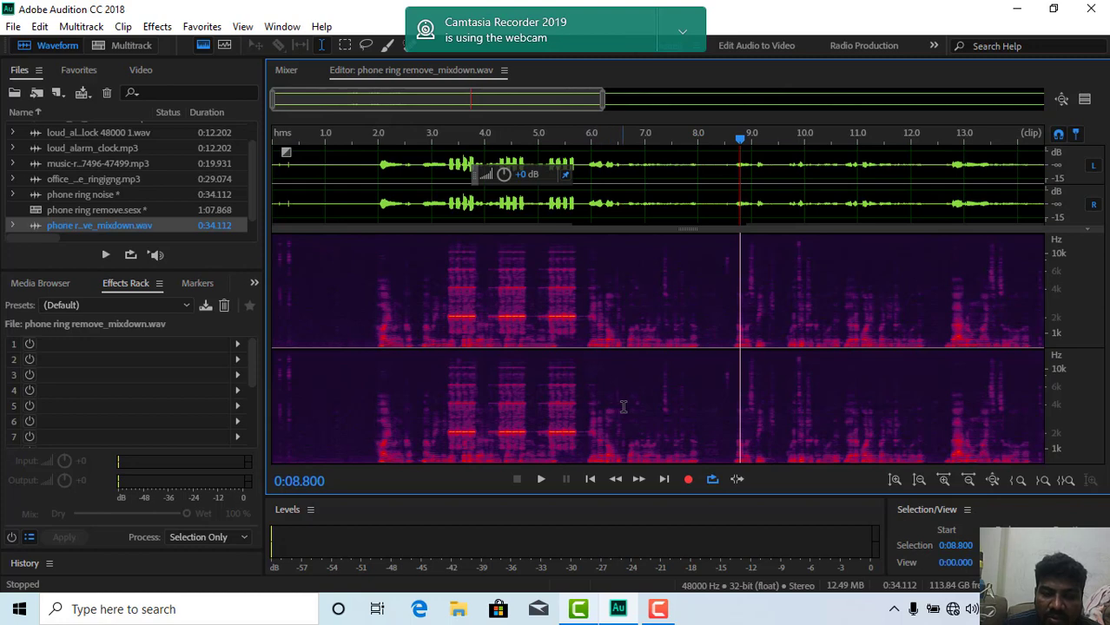
{"action": "left_click_drag", "start_coordinate": [601, 335], "coordinate": [697, 325]}
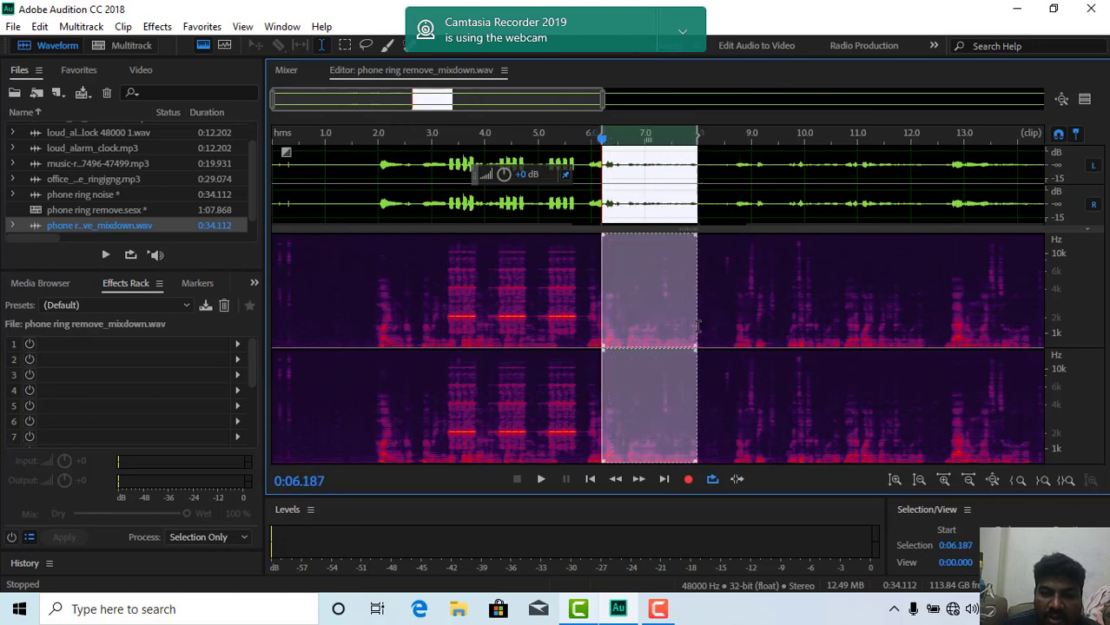
{"action": "left_click", "coordinate": [540, 480]}
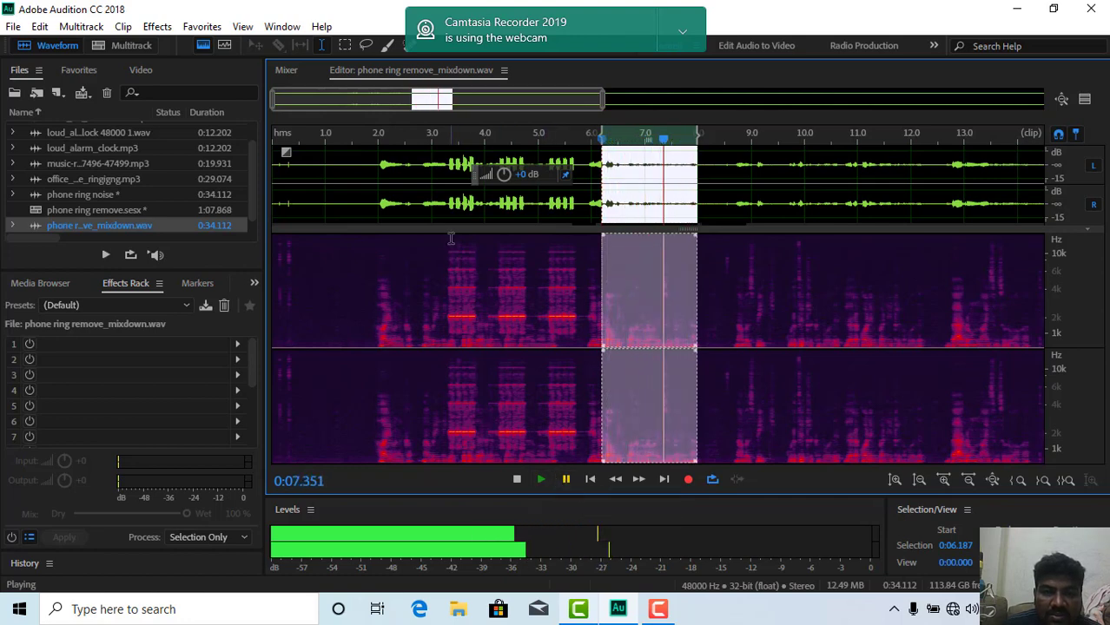
Select the three phone ring bursts from about 0:03.132 to 0:06.000 and magnify that time range.
{"action": "mouse_move", "coordinate": [457, 229]}
{"action": "left_mouse_down"}
{"action": "mouse_move", "coordinate": [457, 248]}
{"action": "mouse_move", "coordinate": [458, 234]}
{"action": "left_mouse_up"}
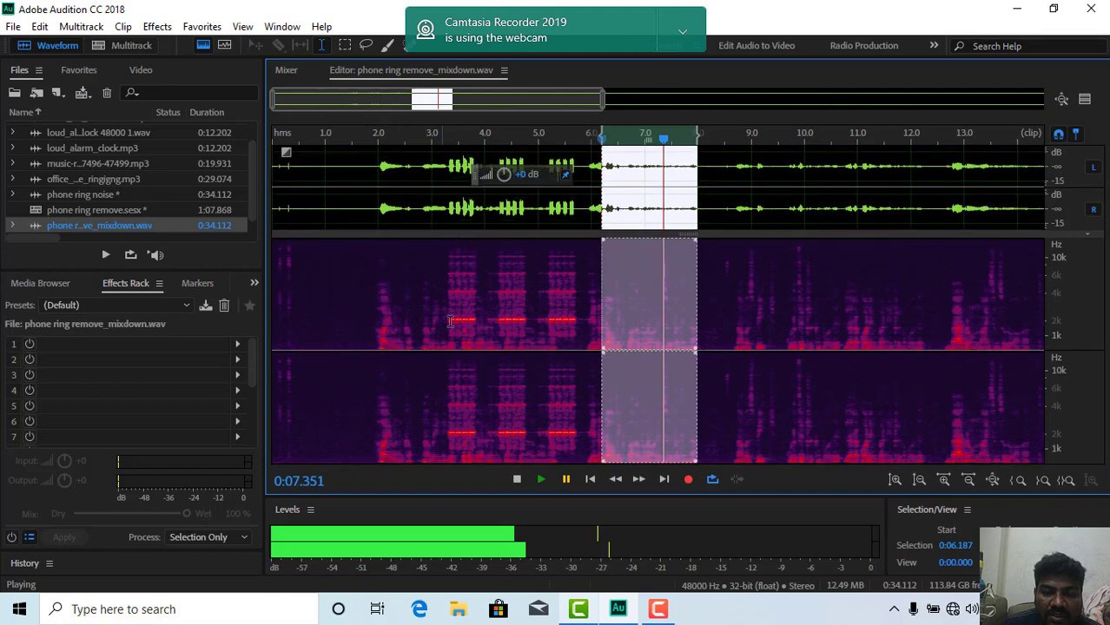
{"action": "left_click", "coordinate": [709, 323]}
{"action": "left_click", "coordinate": [593, 343]}
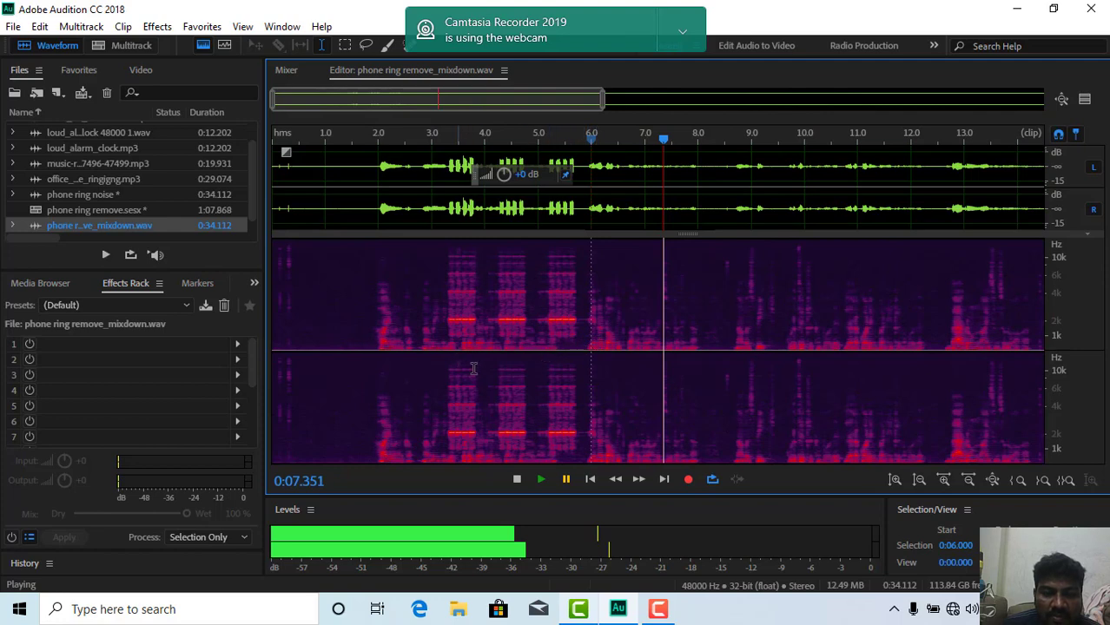
{"action": "left_click_drag", "start_coordinate": [438, 360], "coordinate": [590, 372]}
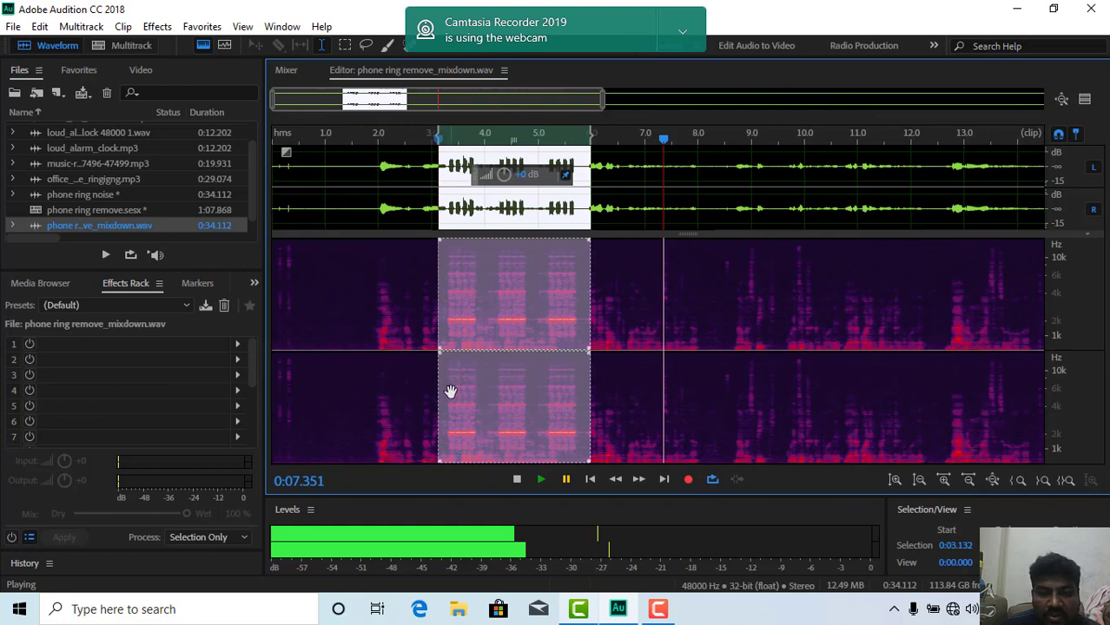
{"action": "left_click", "coordinate": [943, 480]}
{"action": "left_click", "coordinate": [943, 480]}
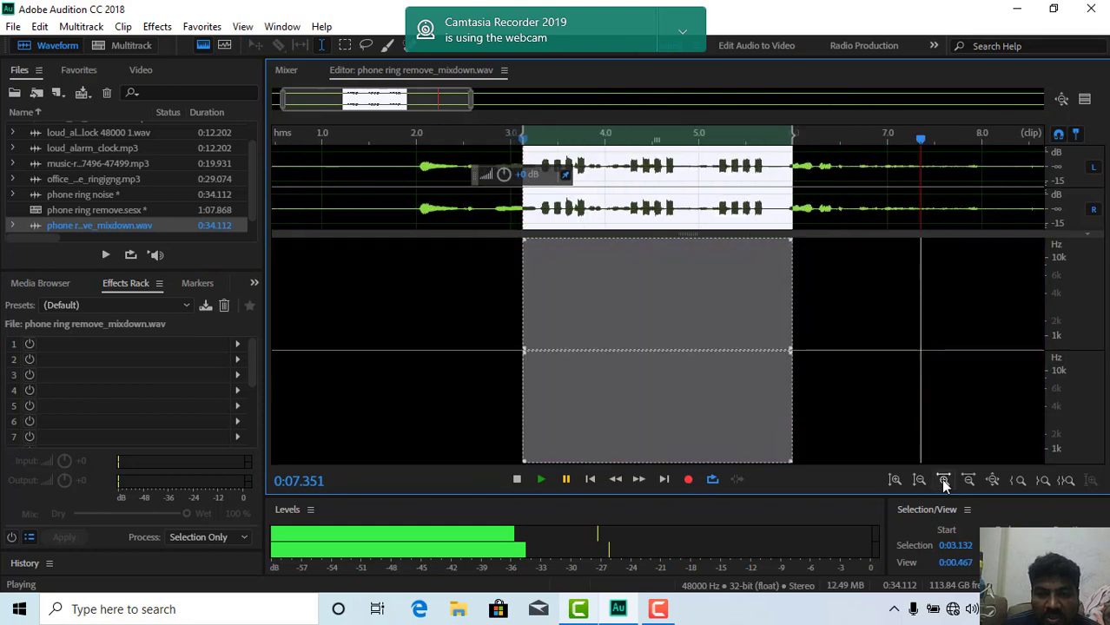
Play the recording from the start of the phone ring selection at 0:03.132 into the following speech and pause.
{"action": "left_click", "coordinate": [943, 481]}
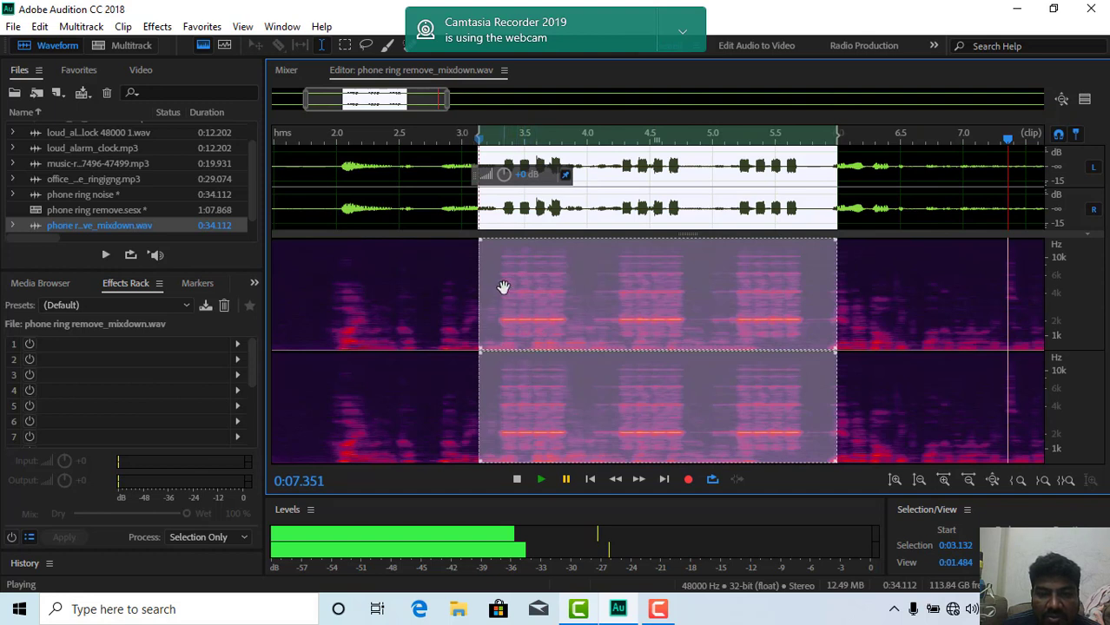
{"action": "left_click", "coordinate": [537, 478]}
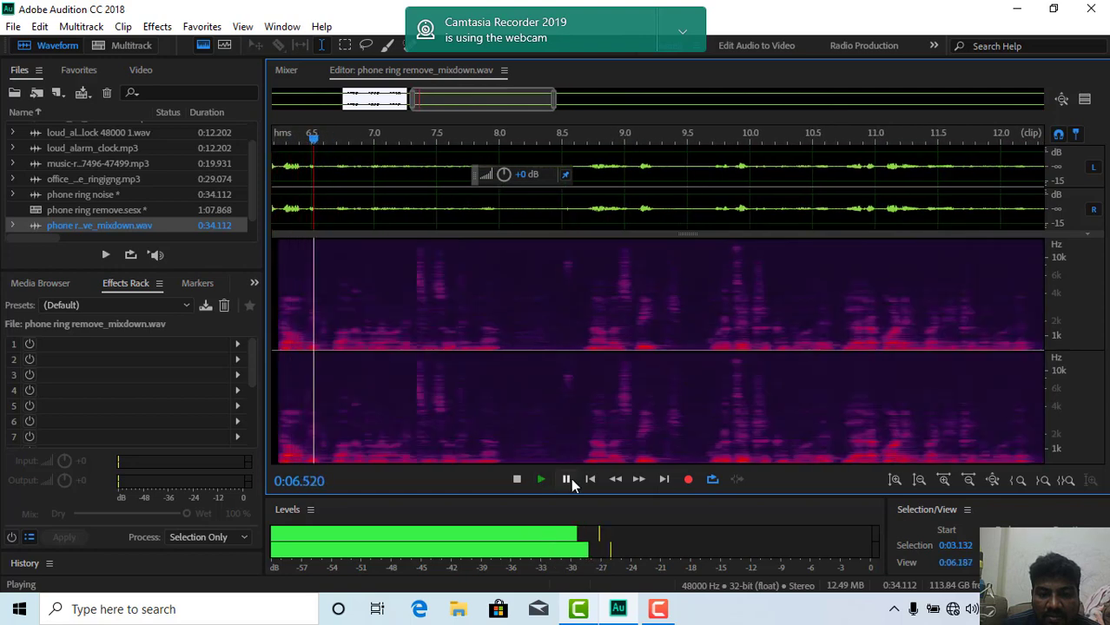
{"action": "left_click", "coordinate": [565, 478]}
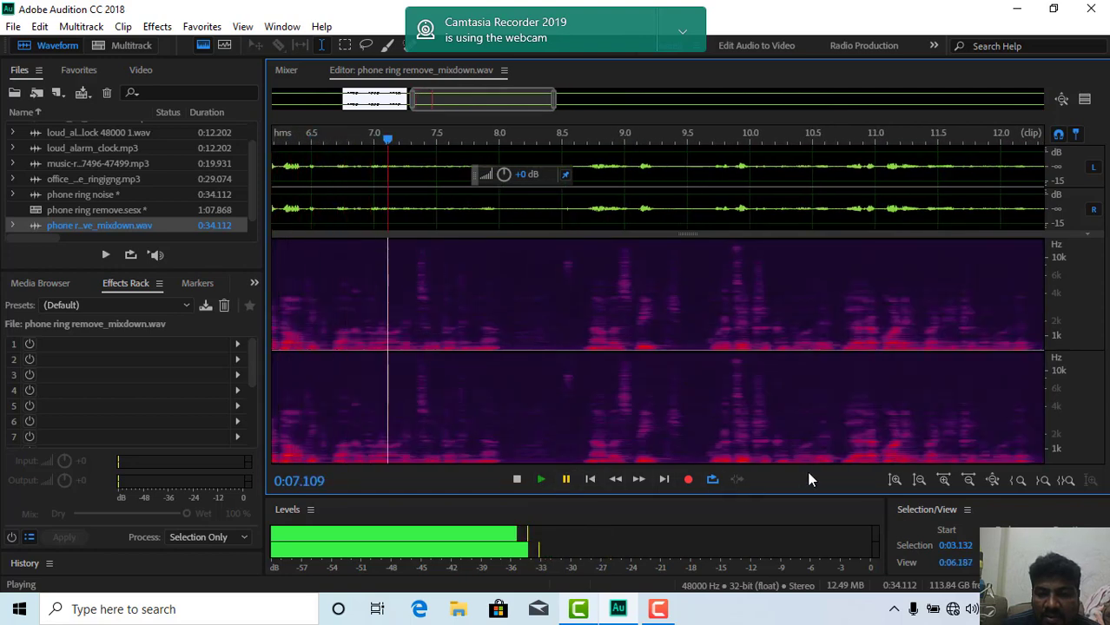
{"action": "left_click", "coordinate": [963, 480]}
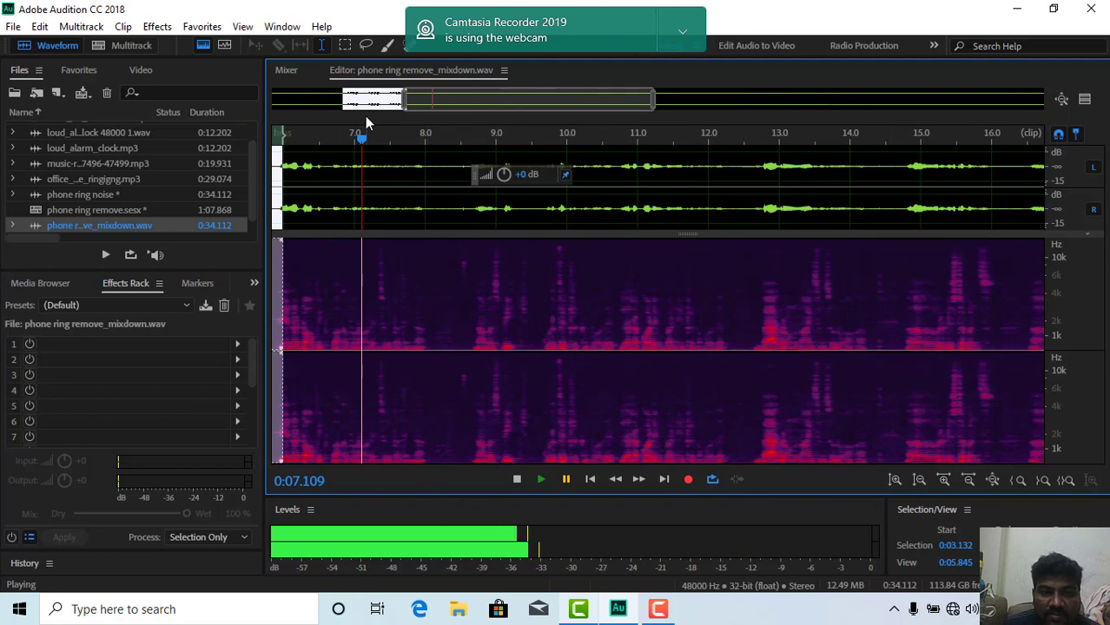
{"action": "left_click_drag", "start_coordinate": [399, 101], "coordinate": [291, 100]}
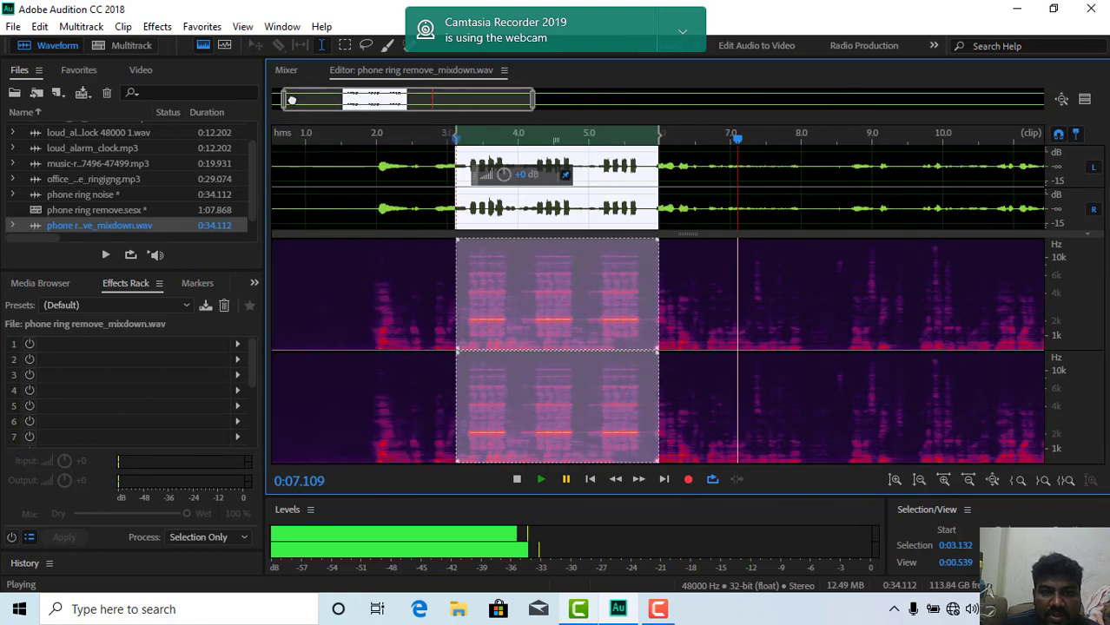
Select the three ring bursts from 0:03.330 to about 0:05.9, play them through and pause.
{"action": "left_click", "coordinate": [467, 172]}
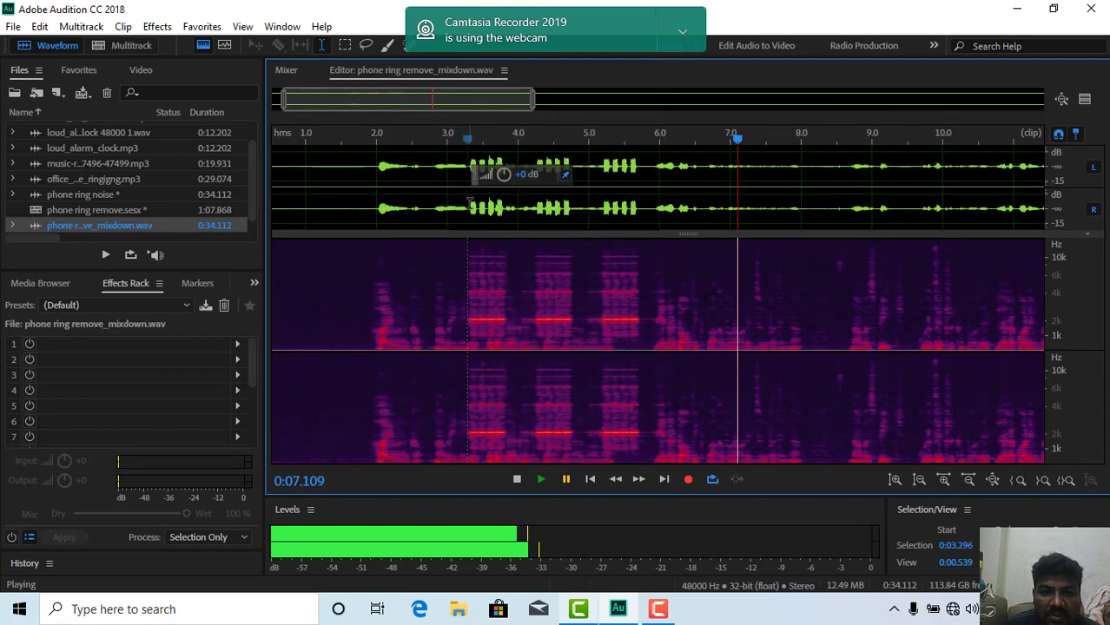
{"action": "left_click_drag", "start_coordinate": [470, 205], "coordinate": [651, 205]}
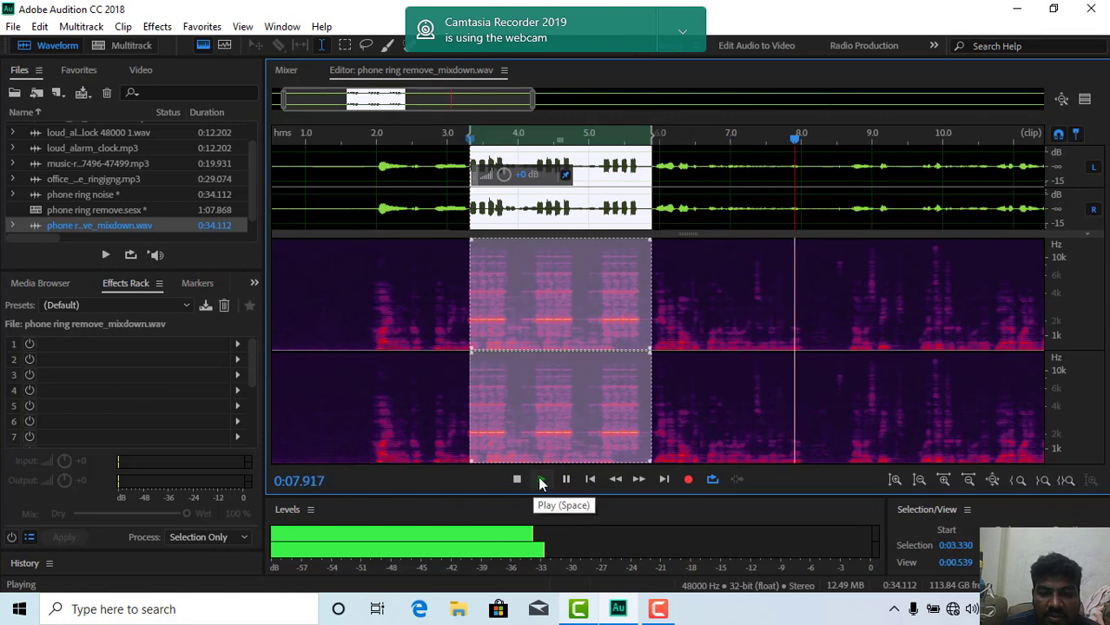
{"action": "left_click", "coordinate": [565, 479]}
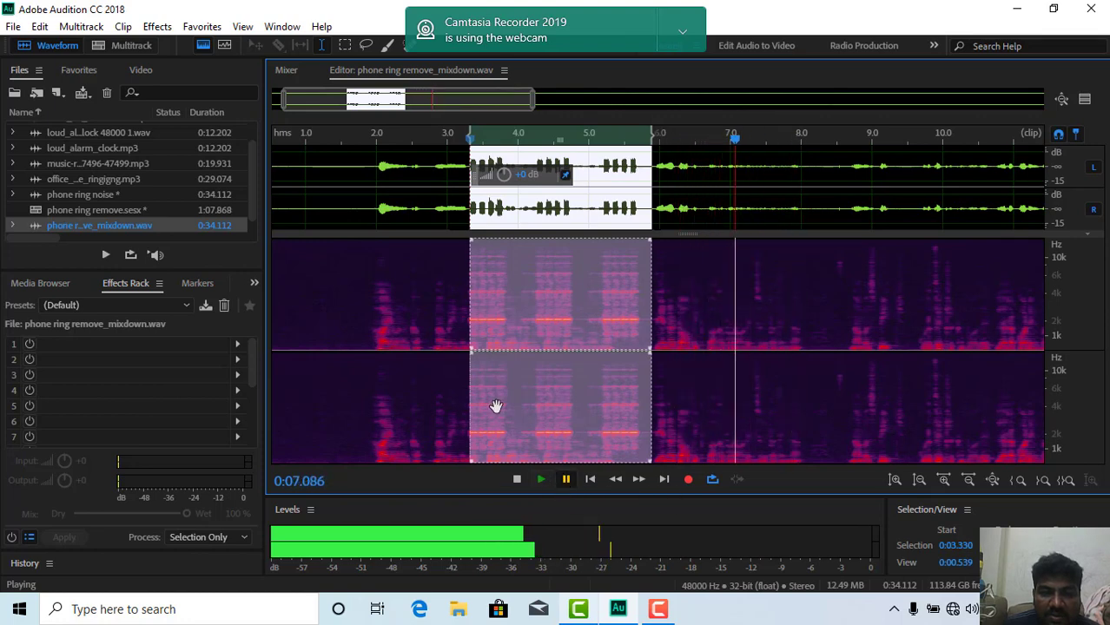
Reselect the three ring bursts from 0:03.250 to about 0:05.74, place the playhead near their start, play and pause.
{"action": "left_click", "coordinate": [456, 303]}
{"action": "left_click_drag", "start_coordinate": [464, 311], "coordinate": [643, 317]}
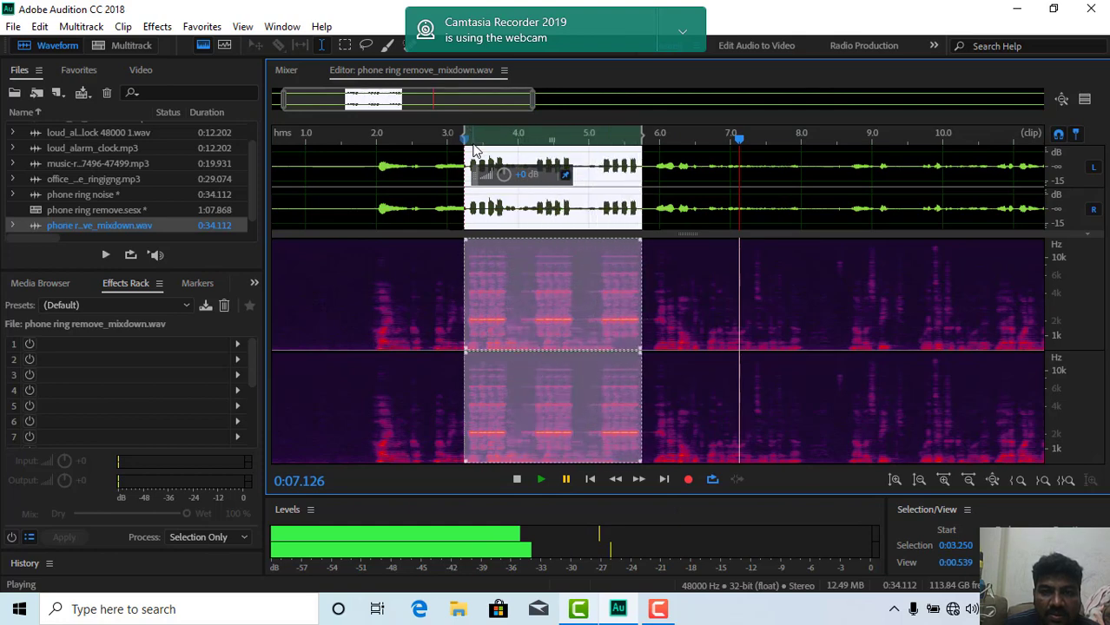
{"action": "left_click_drag", "start_coordinate": [738, 142], "coordinate": [466, 179]}
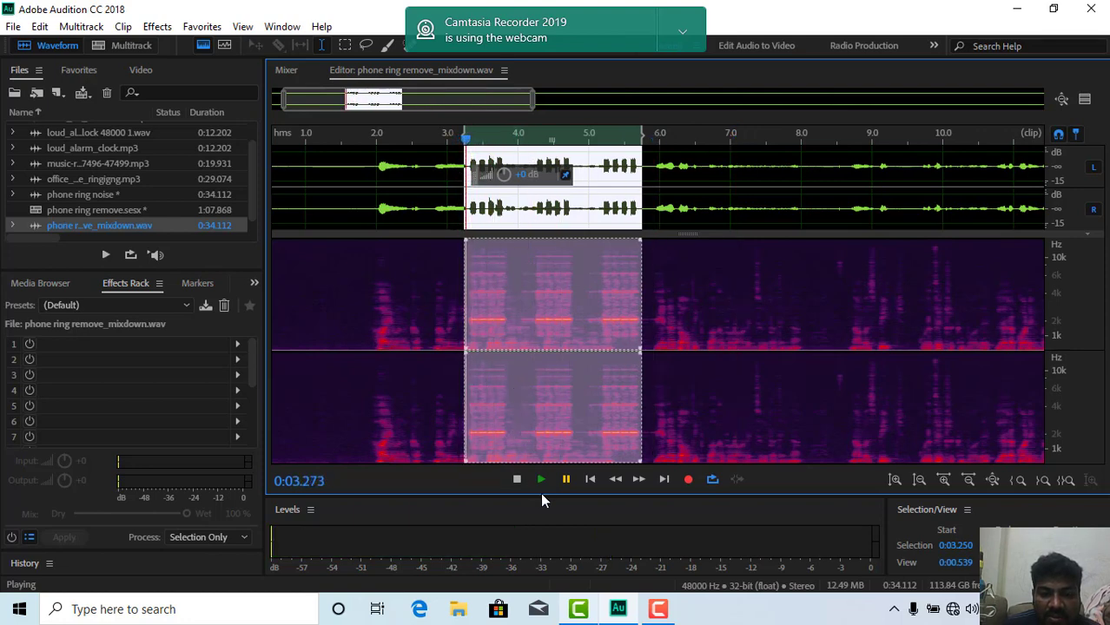
{"action": "left_click", "coordinate": [539, 480]}
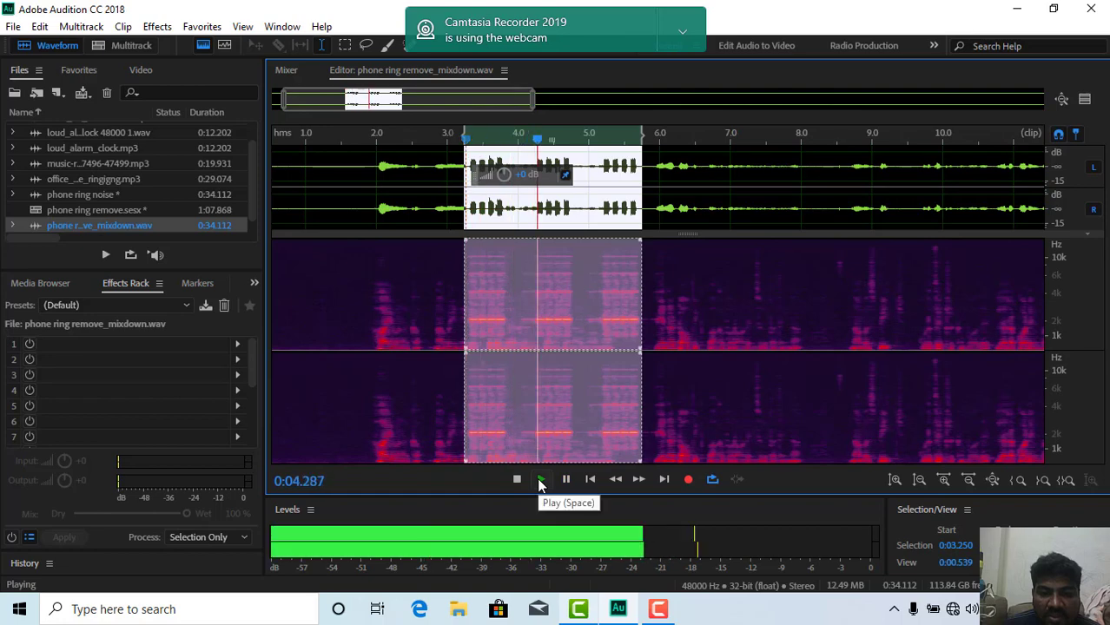
{"action": "left_click", "coordinate": [565, 480]}
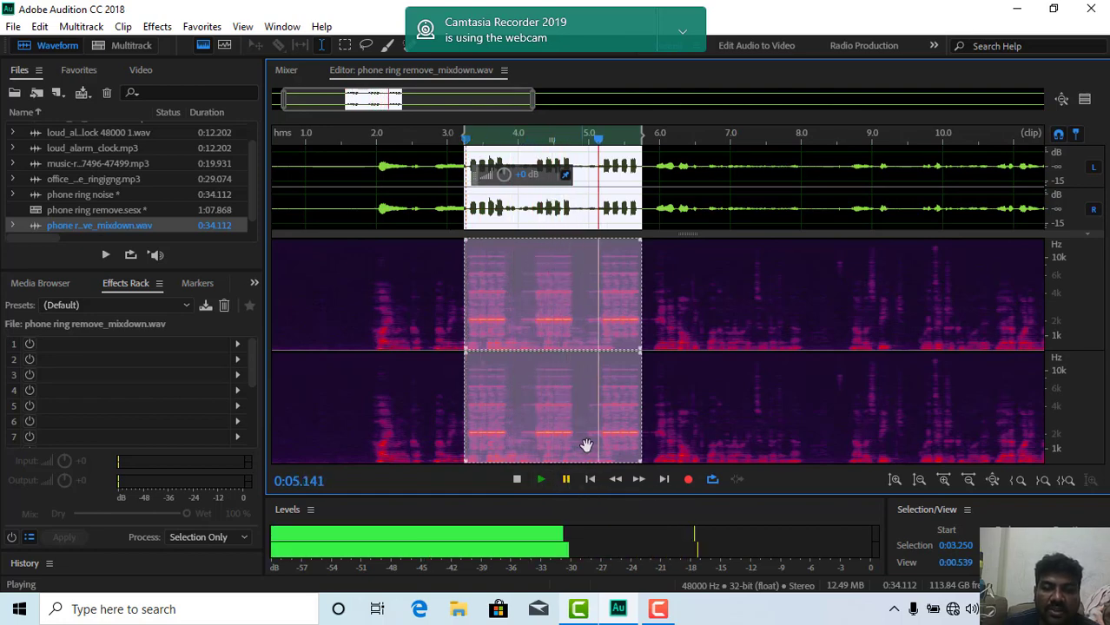
Marquee-select the bright band around 2 kHz of the first ring burst, from 0:03.294 to about 0:03.87.
{"action": "left_click", "coordinate": [436, 258]}
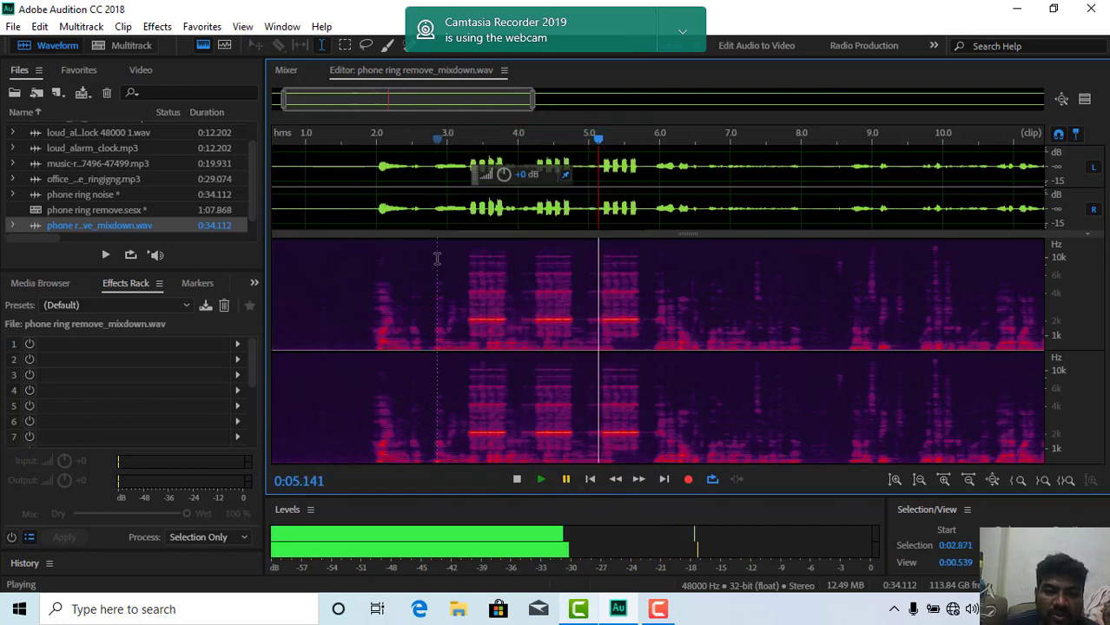
{"action": "left_click", "coordinate": [464, 307]}
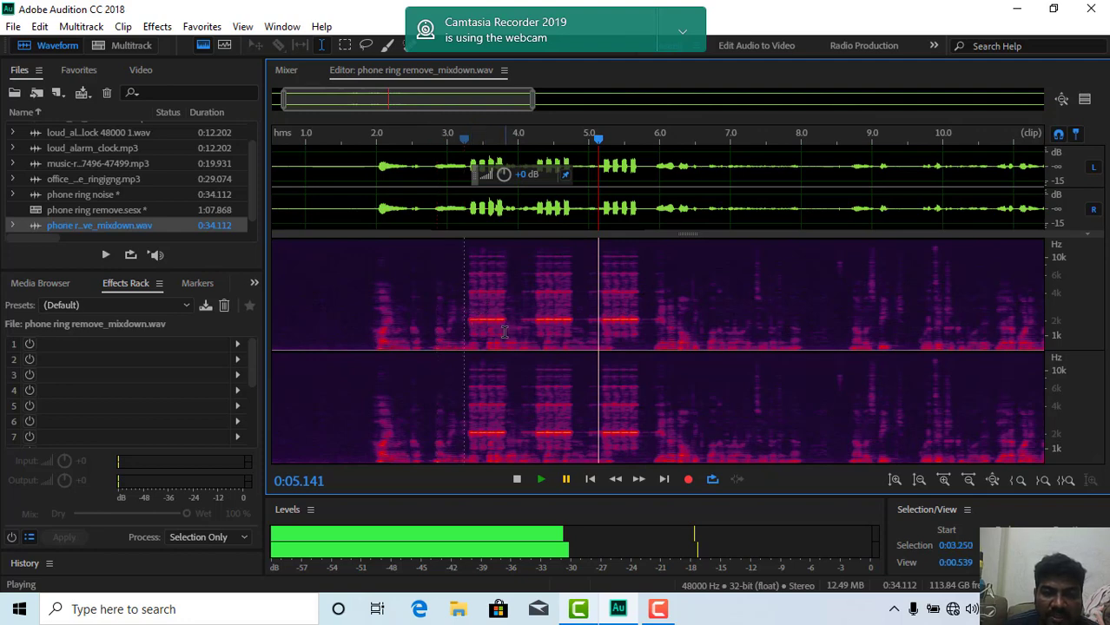
{"action": "left_click", "coordinate": [942, 480]}
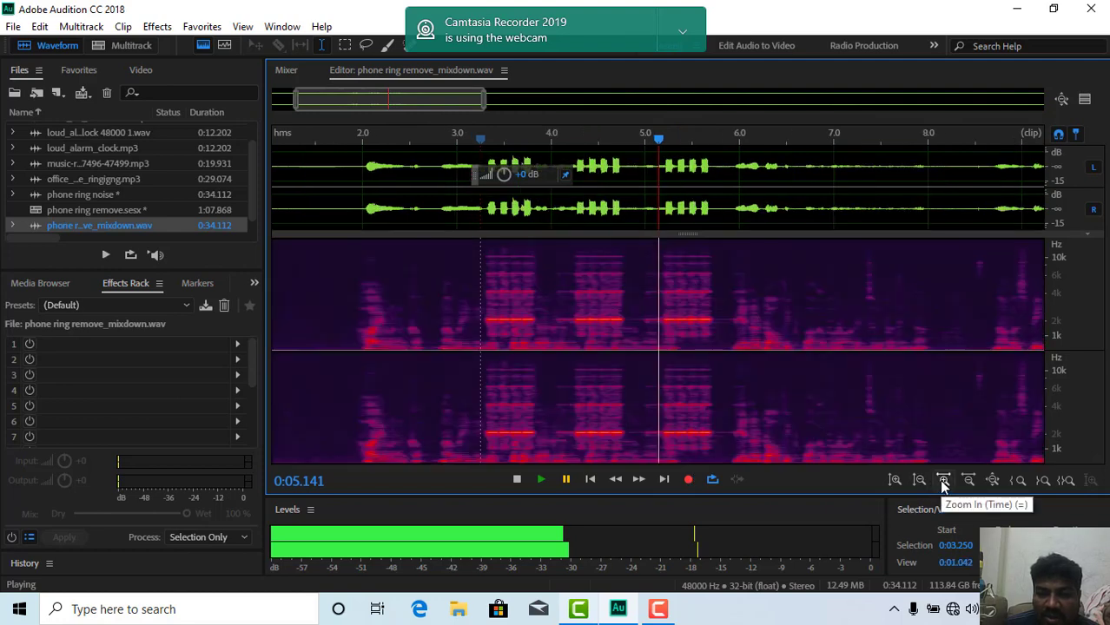
{"action": "left_click", "coordinate": [942, 480]}
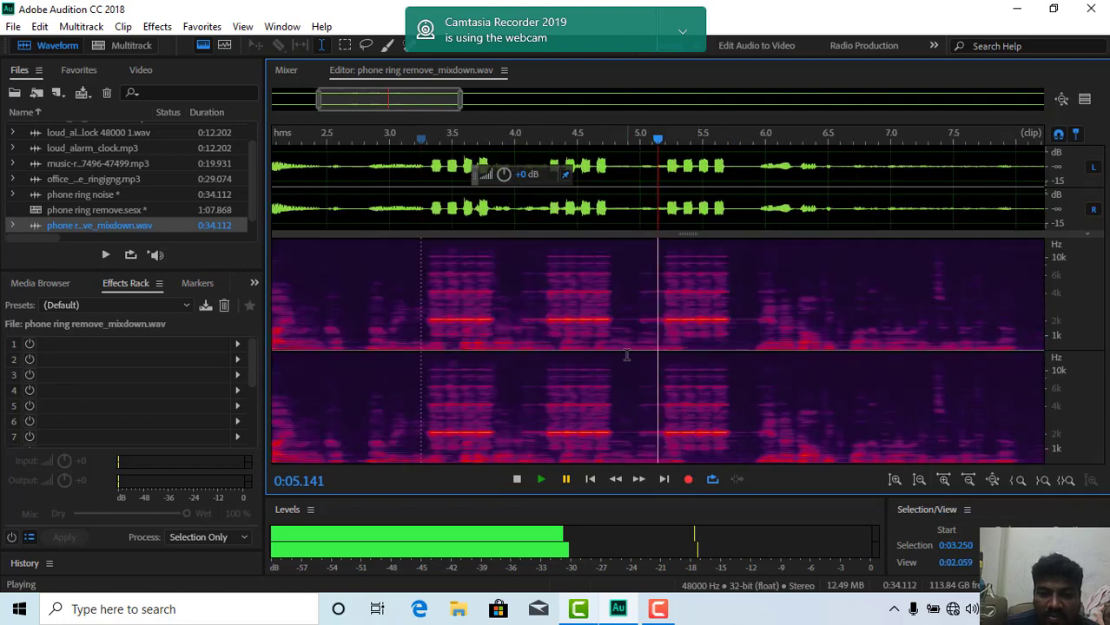
{"action": "scroll", "coordinate": [629, 357], "scroll_direction": "up", "scroll_amount": 1}
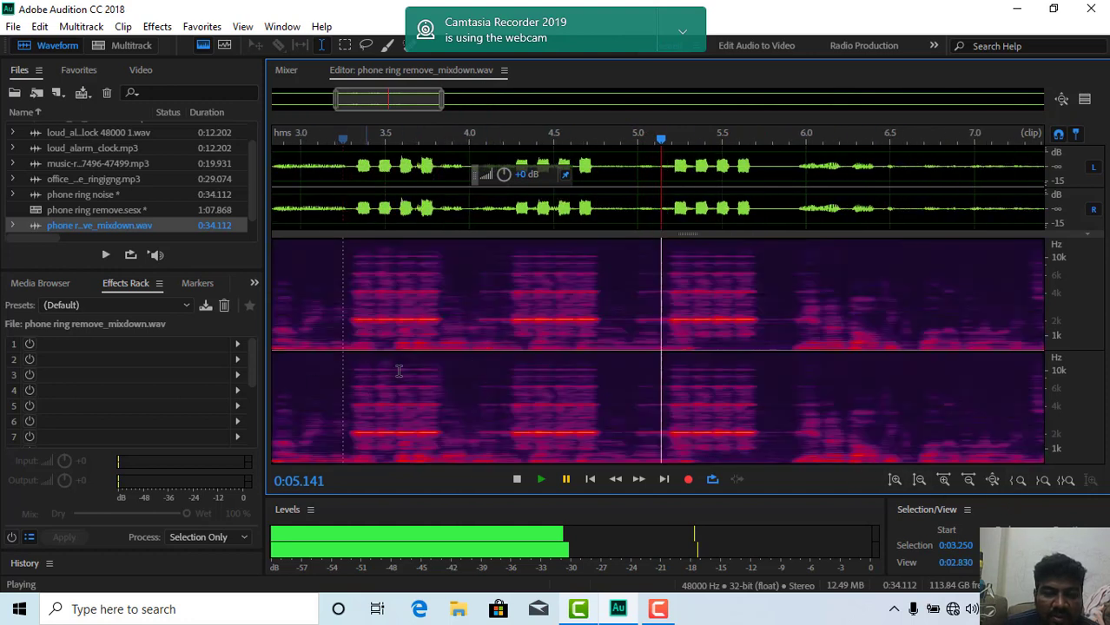
{"action": "left_click", "coordinate": [345, 47]}
{"action": "left_click_drag", "start_coordinate": [350, 316], "coordinate": [447, 323]}
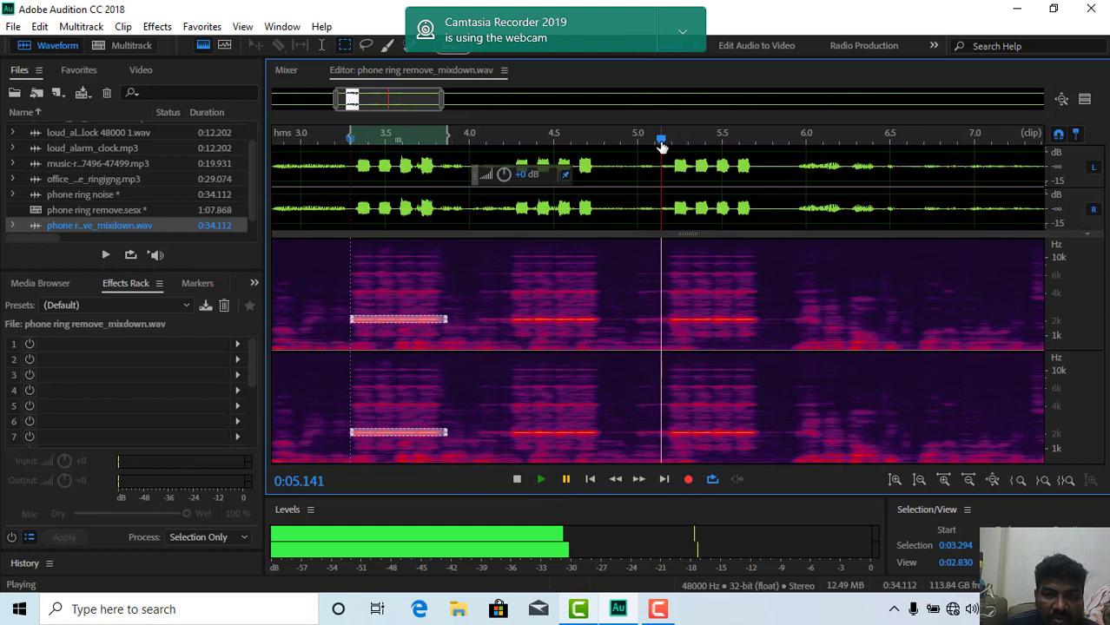
Play the first ring burst repeatedly from about 0:03.3 to hear it with its 2 kHz band selected.
{"action": "left_click_drag", "start_coordinate": [660, 143], "coordinate": [358, 209]}
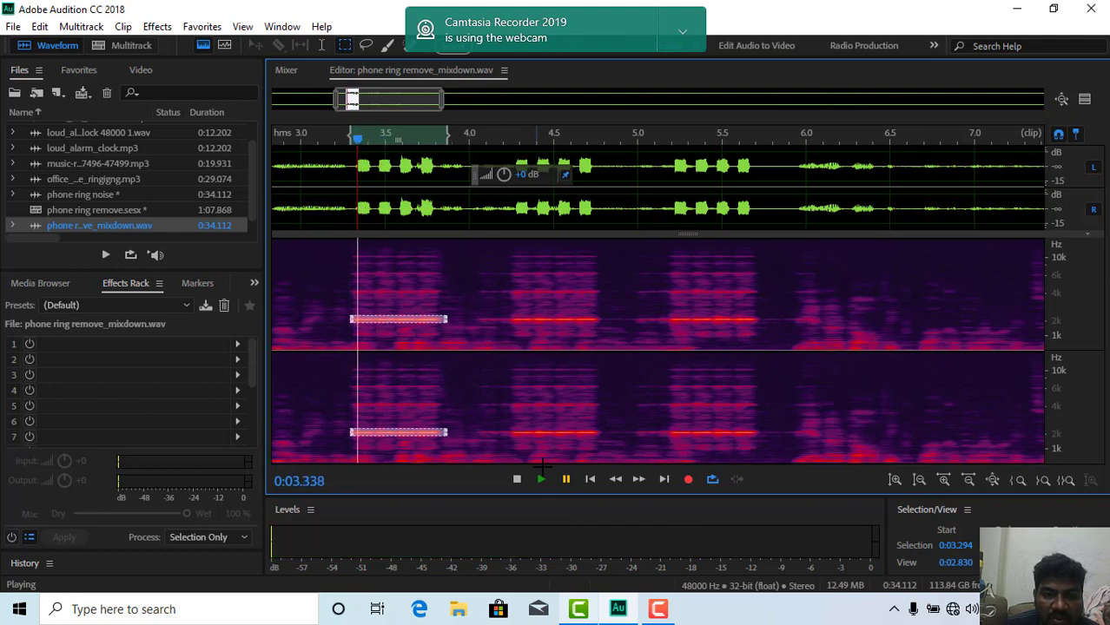
{"action": "left_click", "coordinate": [538, 479]}
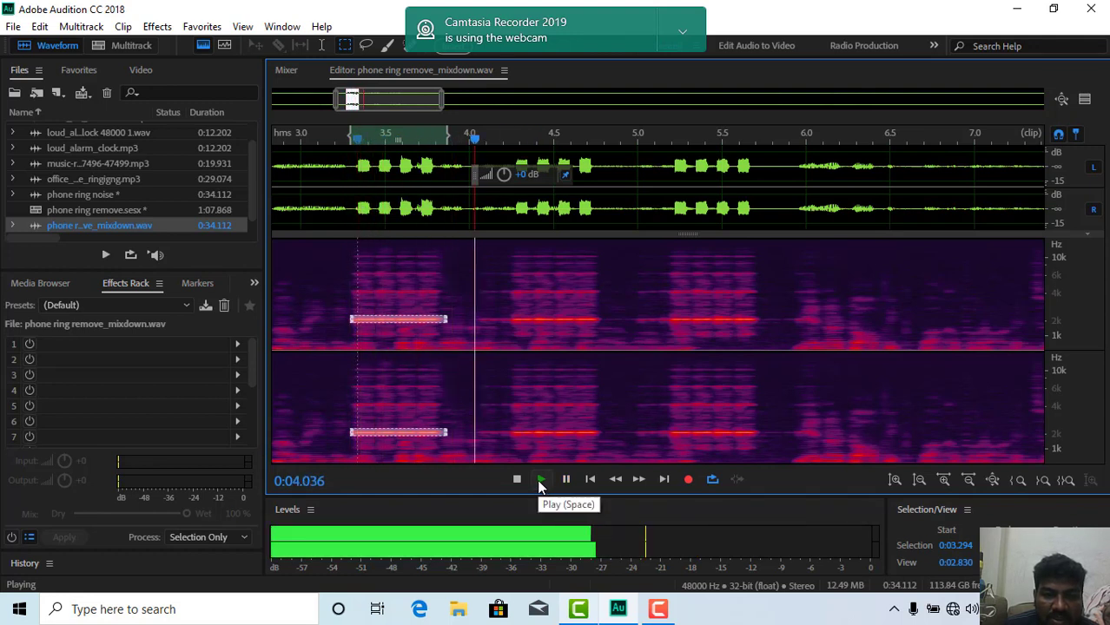
{"action": "left_click", "coordinate": [566, 481]}
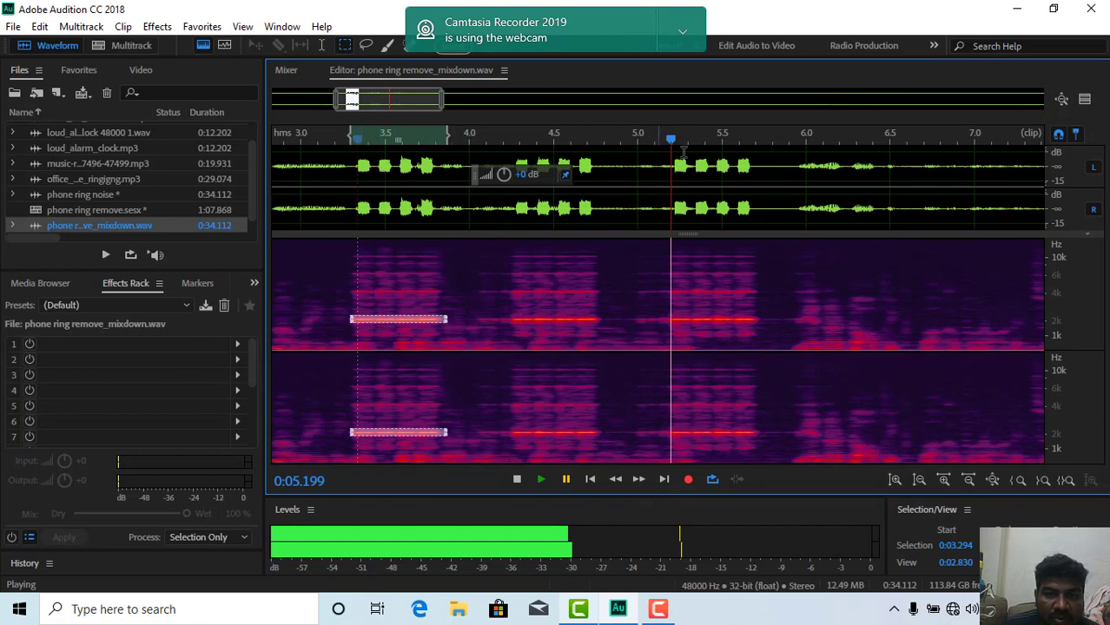
{"action": "left_click_drag", "start_coordinate": [671, 141], "coordinate": [354, 193]}
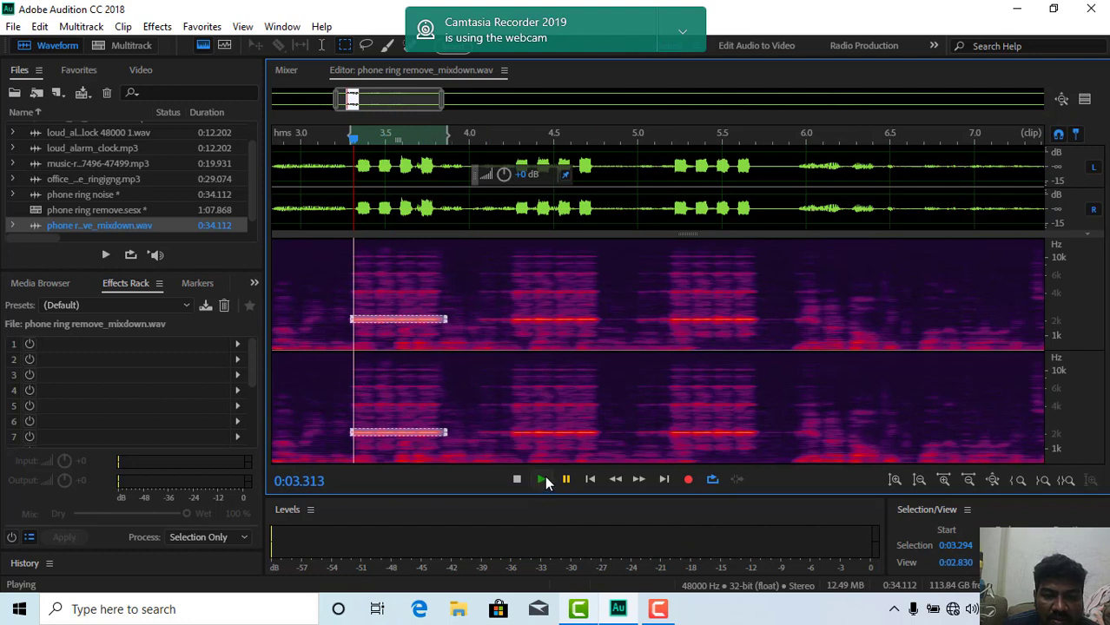
{"action": "left_click", "coordinate": [538, 480]}
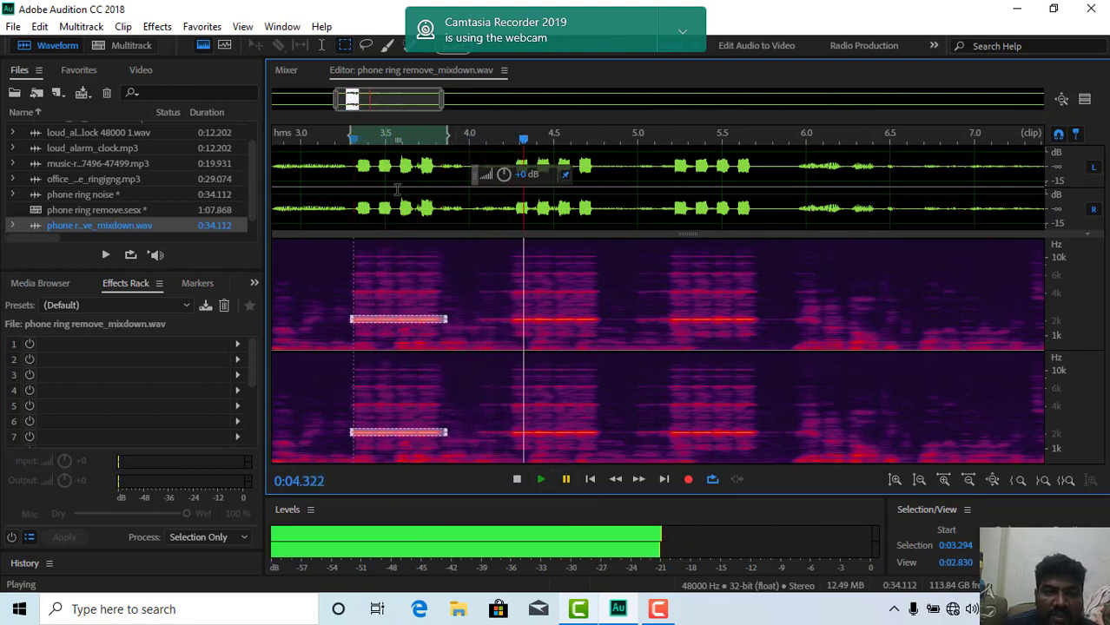
{"action": "left_click_drag", "start_coordinate": [523, 141], "coordinate": [356, 210]}
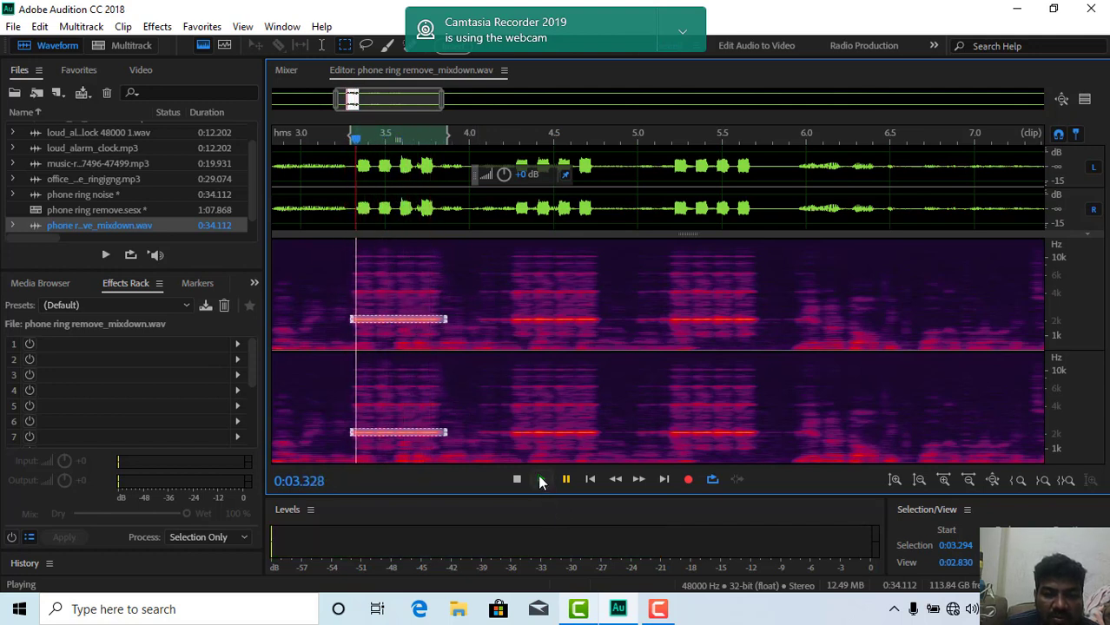
{"action": "left_click", "coordinate": [540, 478]}
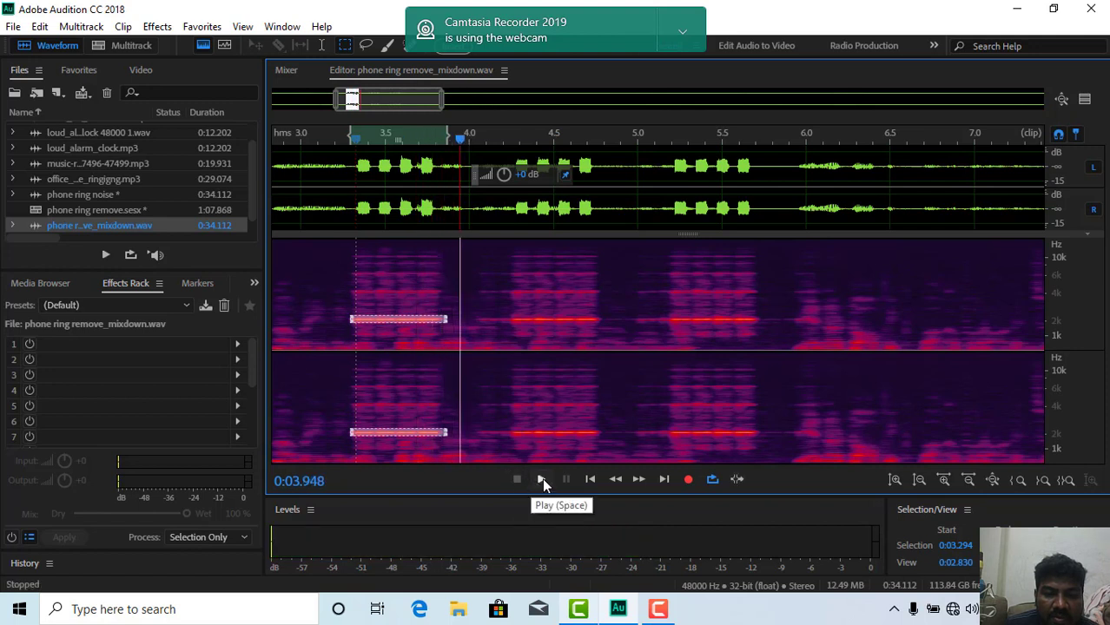
Widen the 2 kHz band selection on the first burst to span 0:03.270 to about 0:03.88 and delete it.
{"action": "left_click_drag", "start_coordinate": [460, 146], "coordinate": [352, 171]}
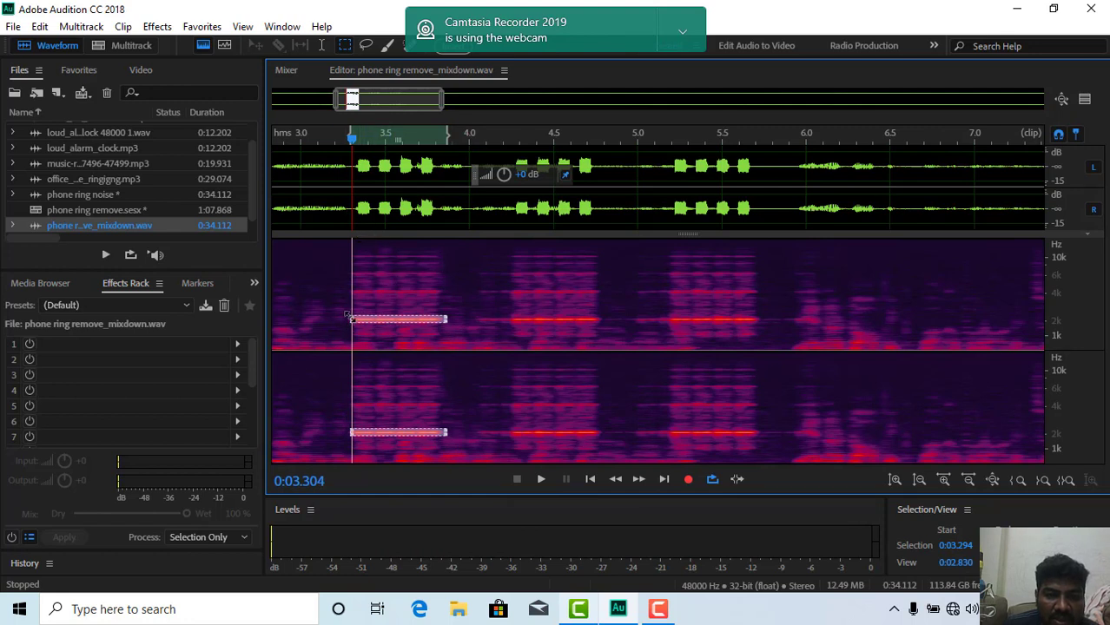
{"action": "left_click_drag", "start_coordinate": [348, 315], "coordinate": [342, 315]}
{"action": "left_click_drag", "start_coordinate": [446, 319], "coordinate": [449, 318]}
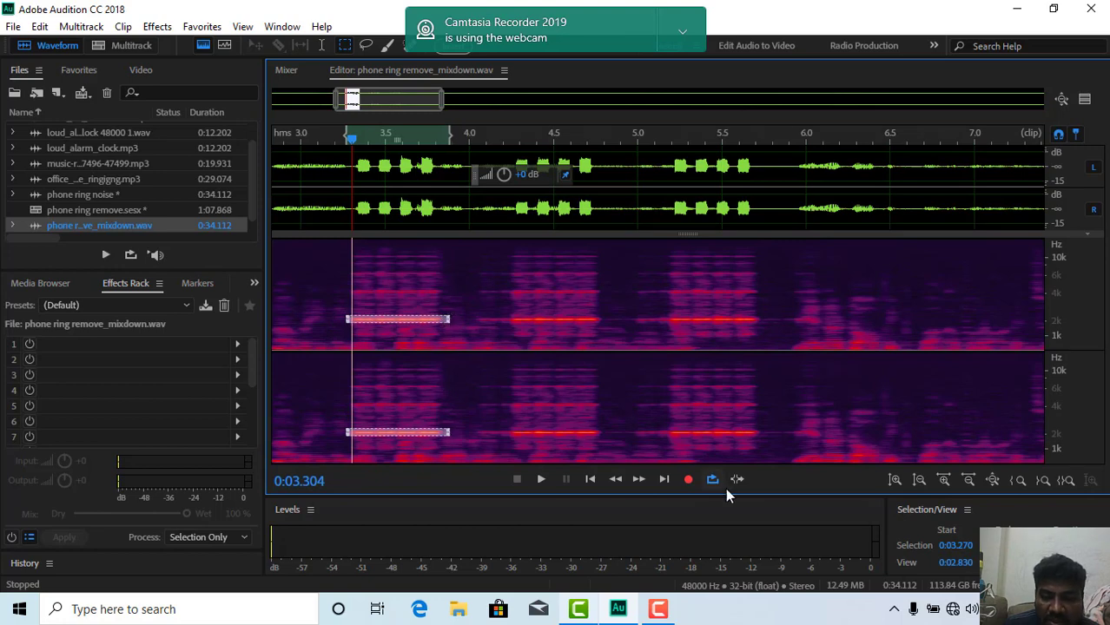
{"action": "left_click", "coordinate": [941, 483]}
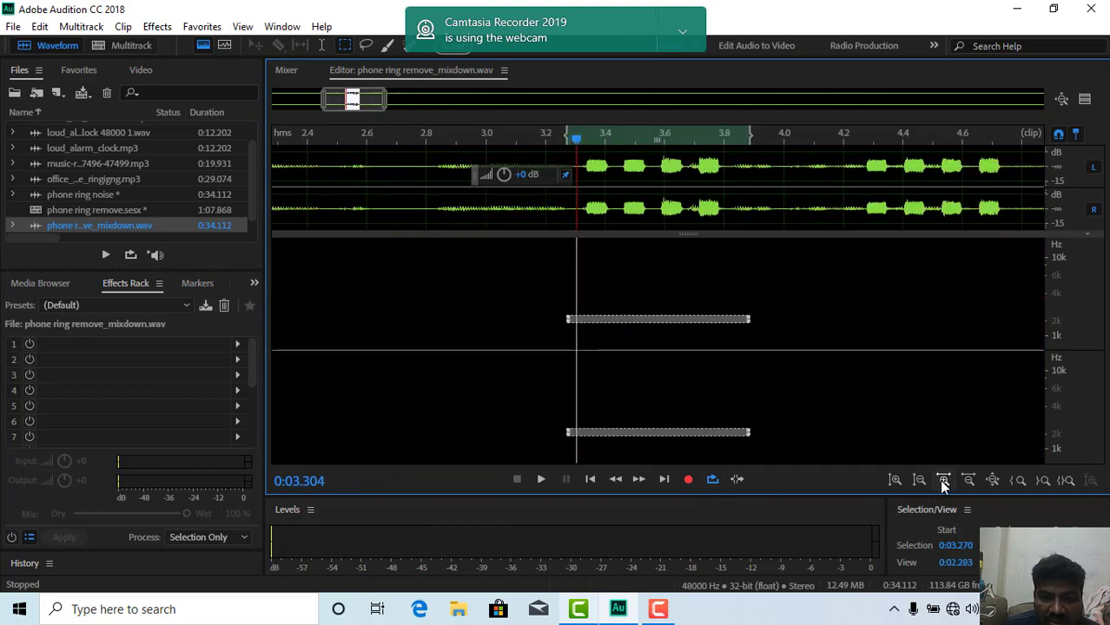
{"action": "left_click", "coordinate": [943, 482]}
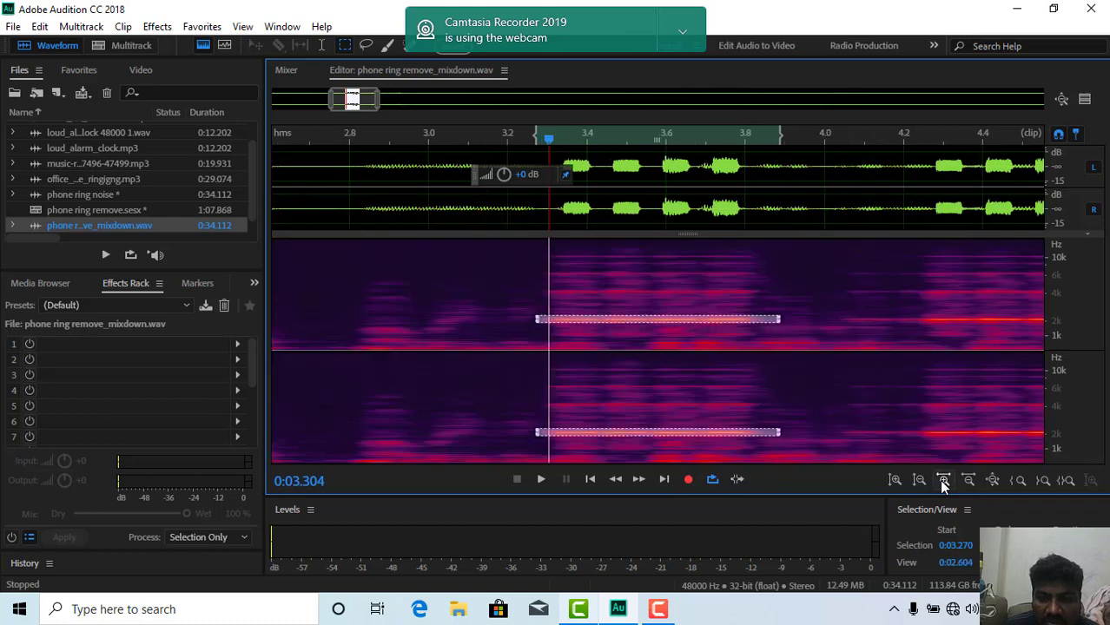
{"action": "scroll", "coordinate": [730, 384], "scroll_direction": "down", "scroll_amount": 1}
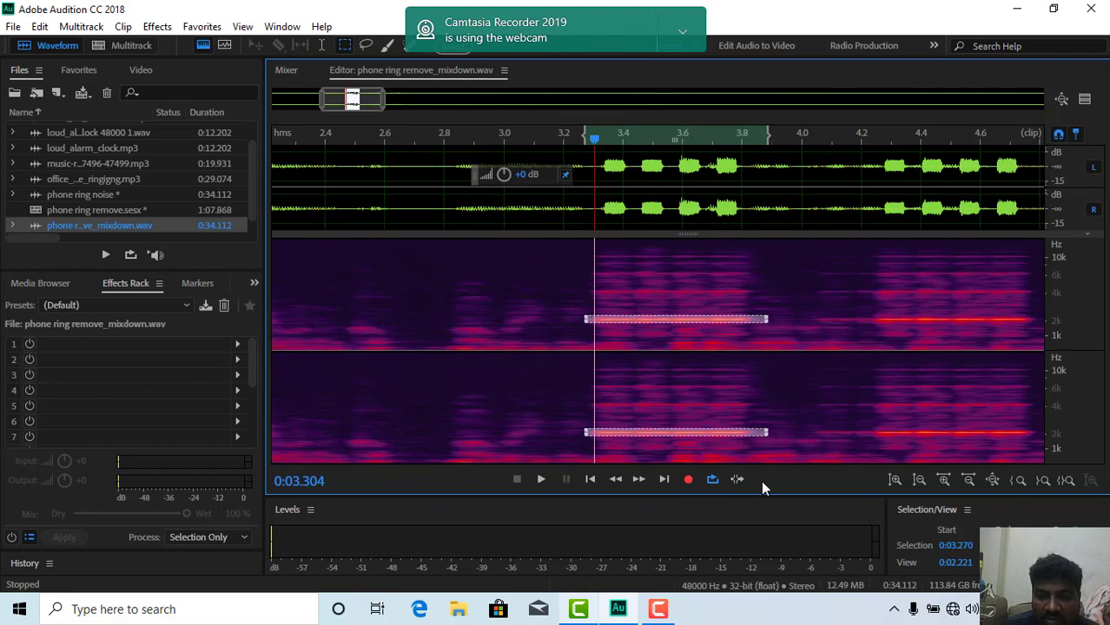
{"action": "key", "text": "Delete"}
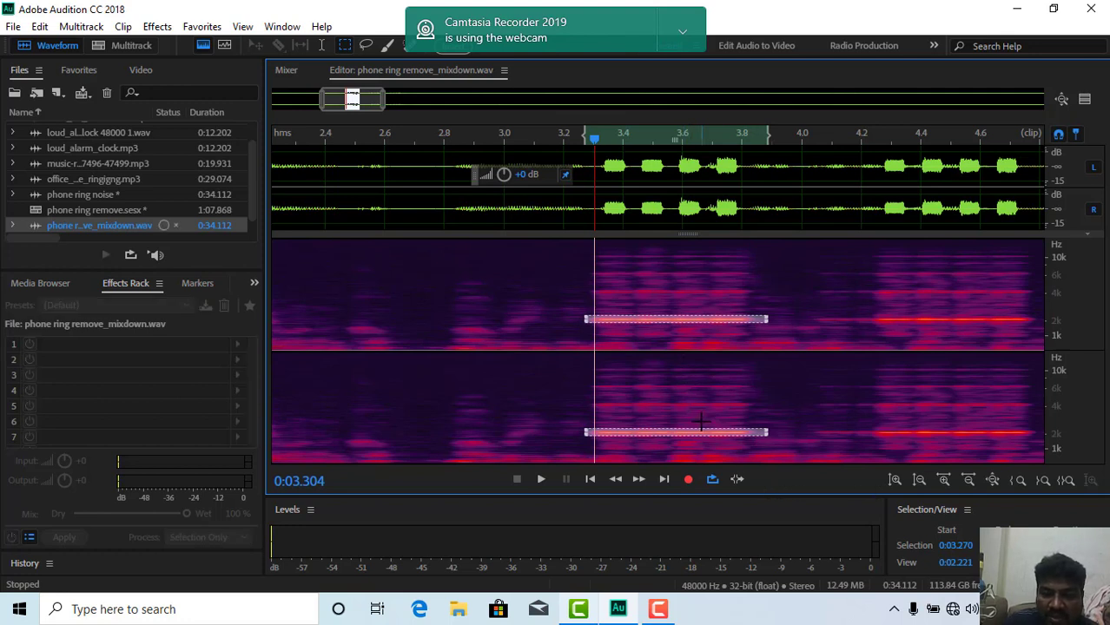
Marquee-select the first burst's band around 4 kHz from 0:03.280 to about 0:03.84 and delete it.
{"action": "left_click", "coordinate": [608, 291]}
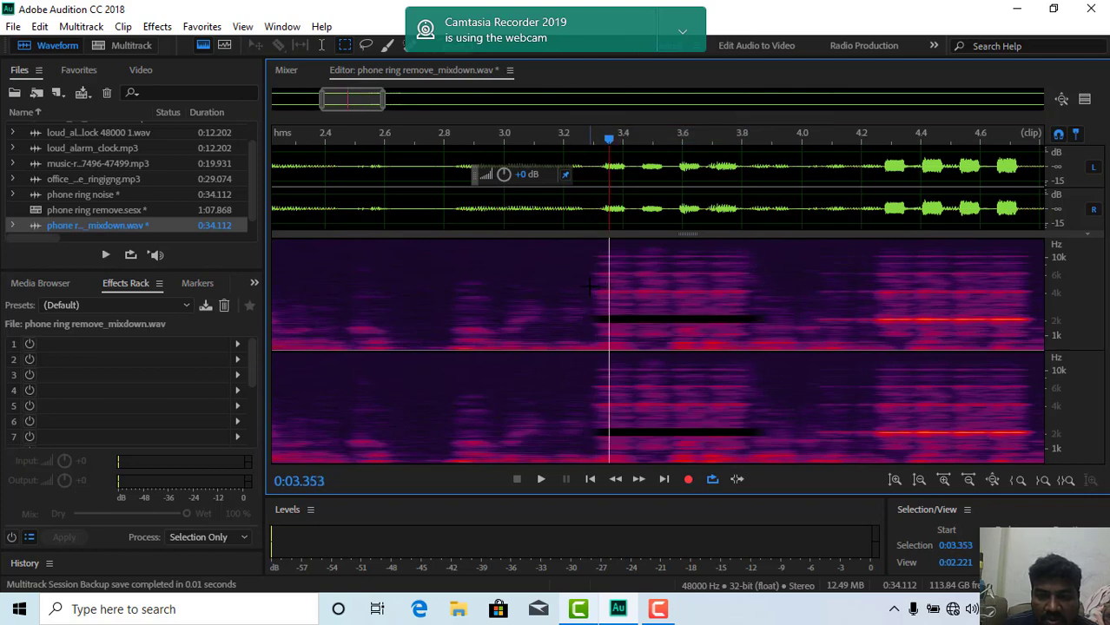
{"action": "left_click", "coordinate": [589, 287]}
{"action": "scroll", "coordinate": [645, 301], "scroll_direction": "up", "scroll_amount": 1}
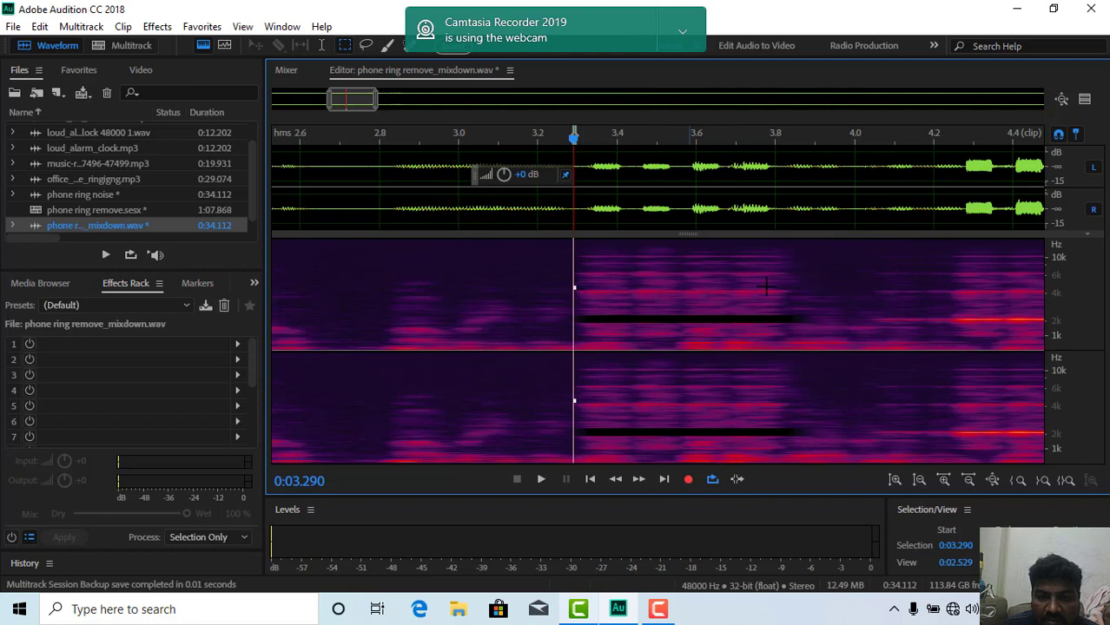
{"action": "left_click_drag", "start_coordinate": [793, 289], "coordinate": [571, 294]}
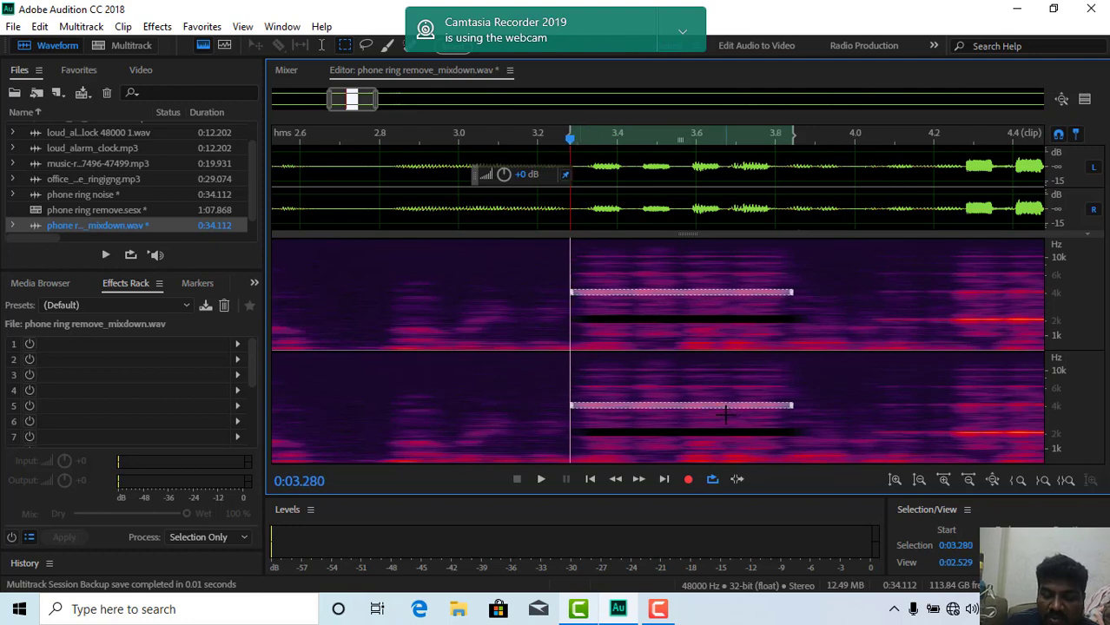
{"action": "key", "text": "Delete"}
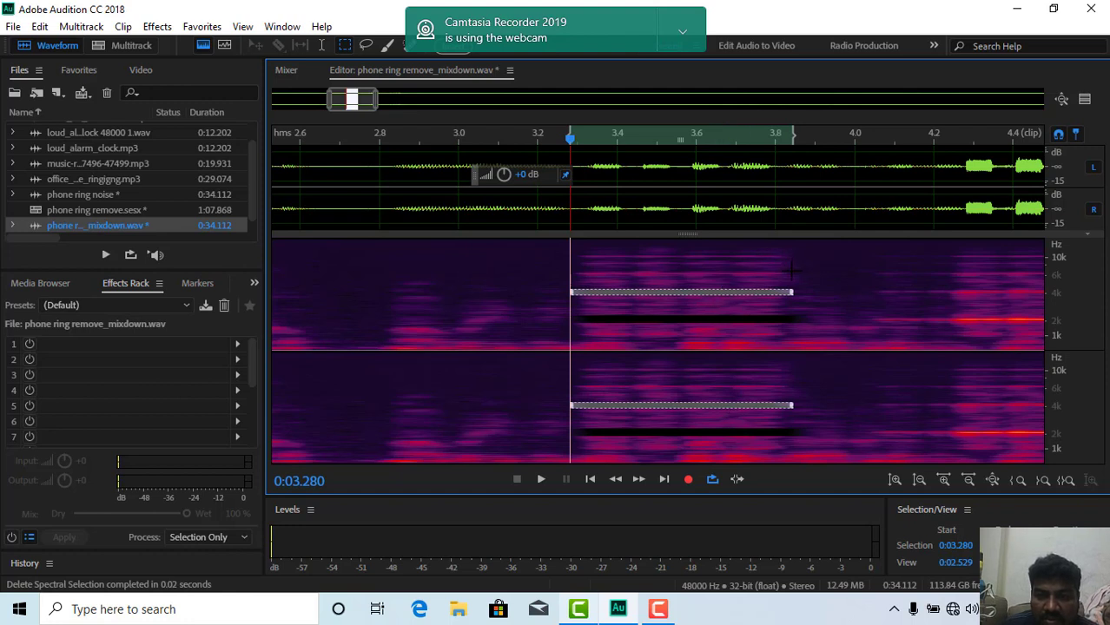
Marquee-select the first burst's band around 6 kHz from 0:03.285 to about 0:03.84 and delete it.
{"action": "left_click_drag", "start_coordinate": [792, 270], "coordinate": [571, 276]}
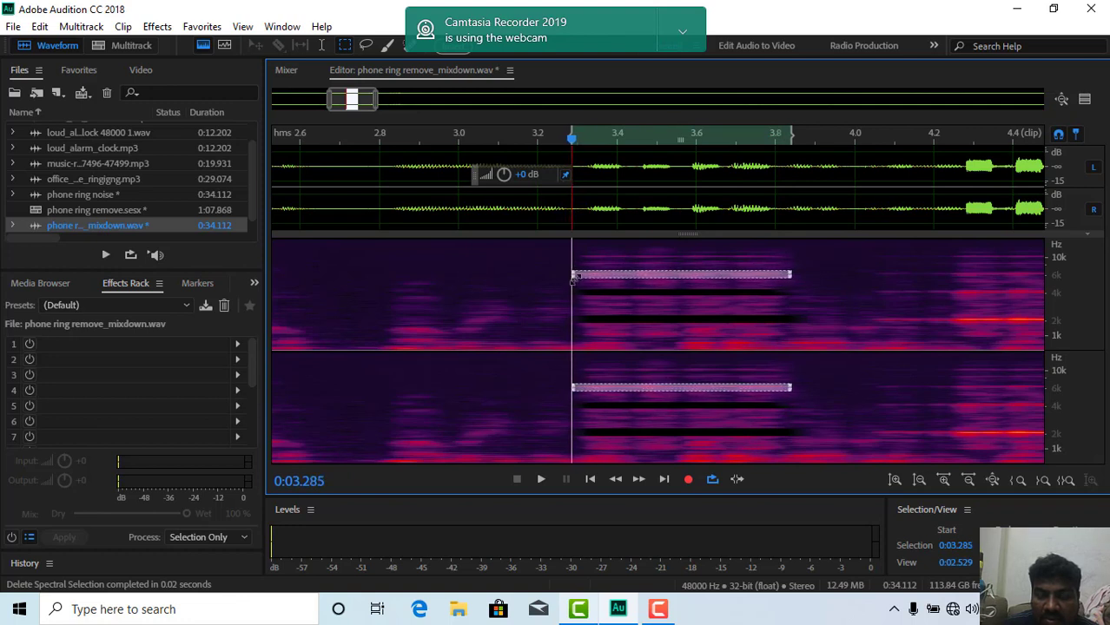
{"action": "key", "text": "Delete"}
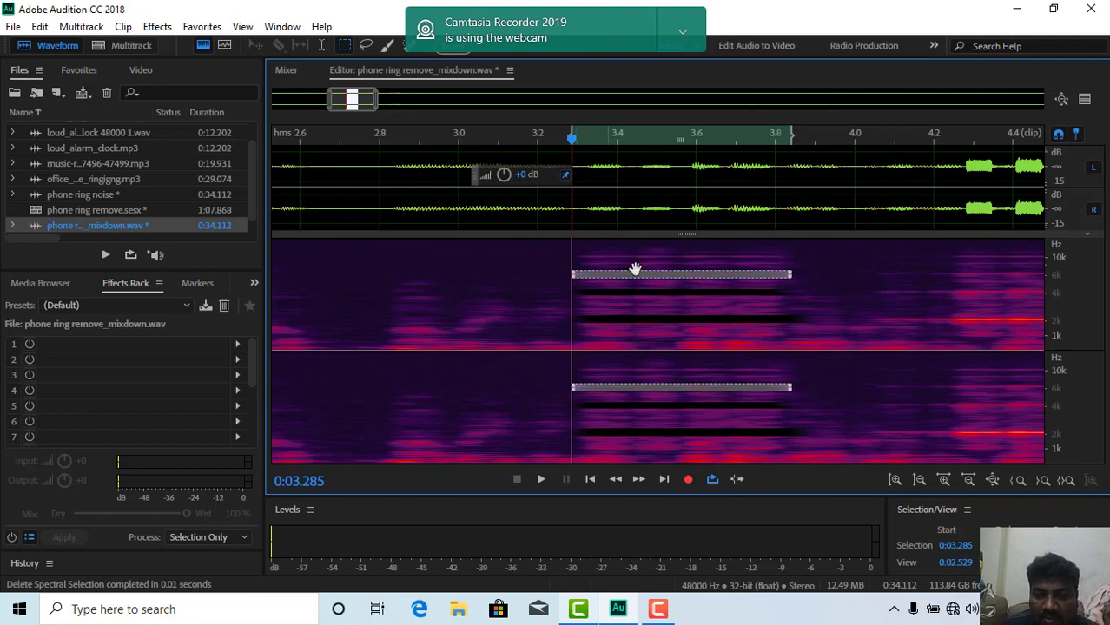
{"action": "left_click", "coordinate": [748, 253]}
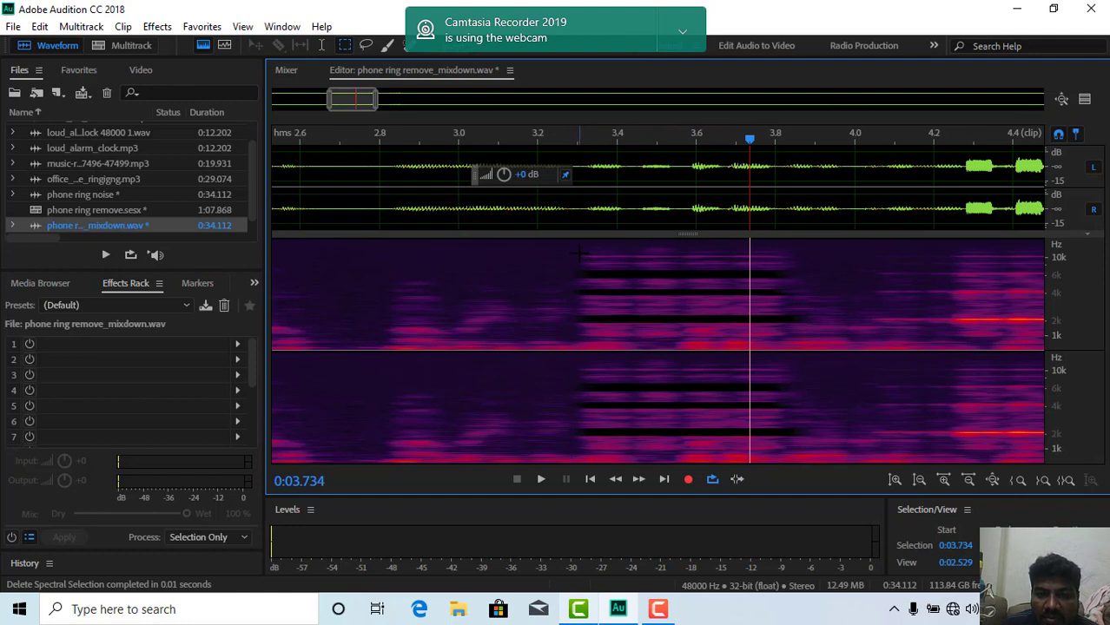
Marquee-select the first burst's band around 10 kHz from 0:03.293 to about 0:03.83, play it and delete it.
{"action": "left_click_drag", "start_coordinate": [574, 253], "coordinate": [785, 256]}
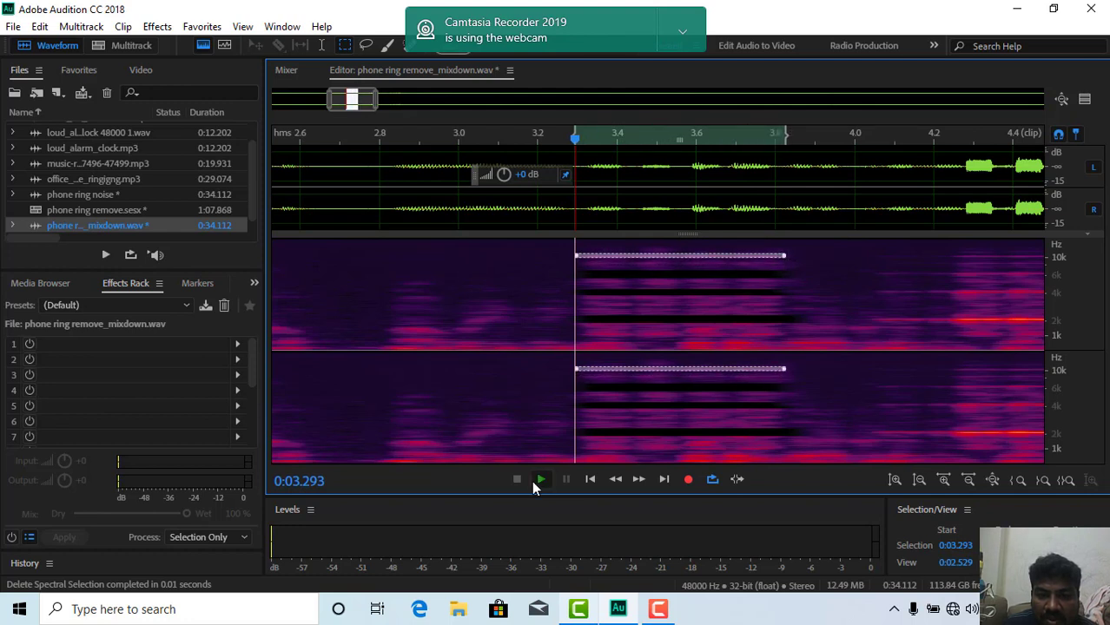
{"action": "left_click", "coordinate": [539, 480]}
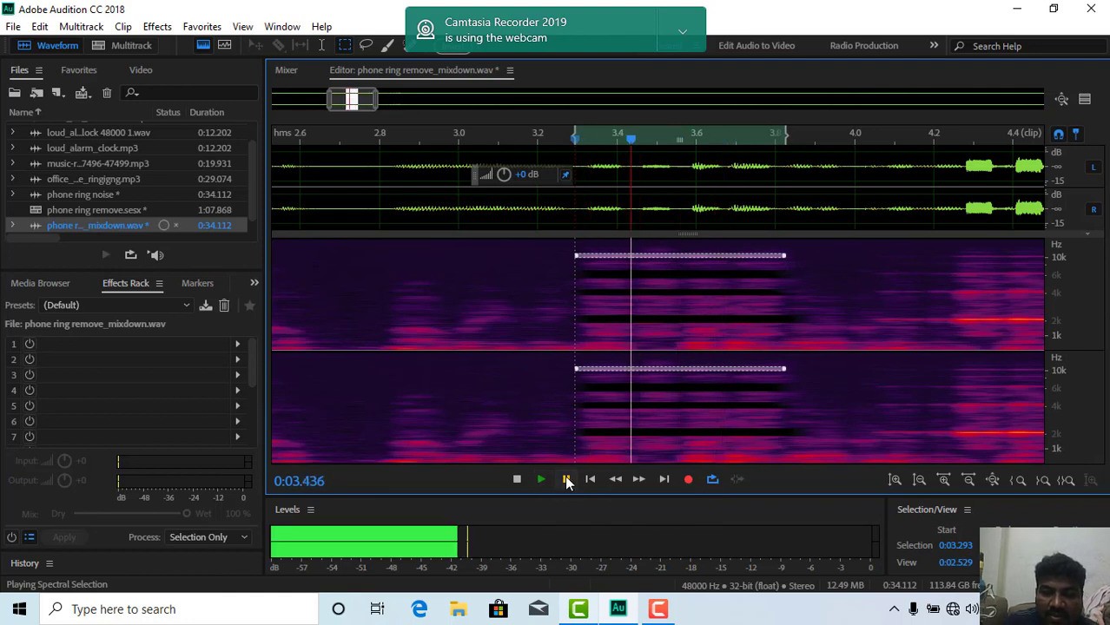
{"action": "key", "text": "Delete"}
Play the recording from 0:03.262 and again from 0:03.145 to hear the edited first burst.
{"action": "left_click", "coordinate": [562, 279]}
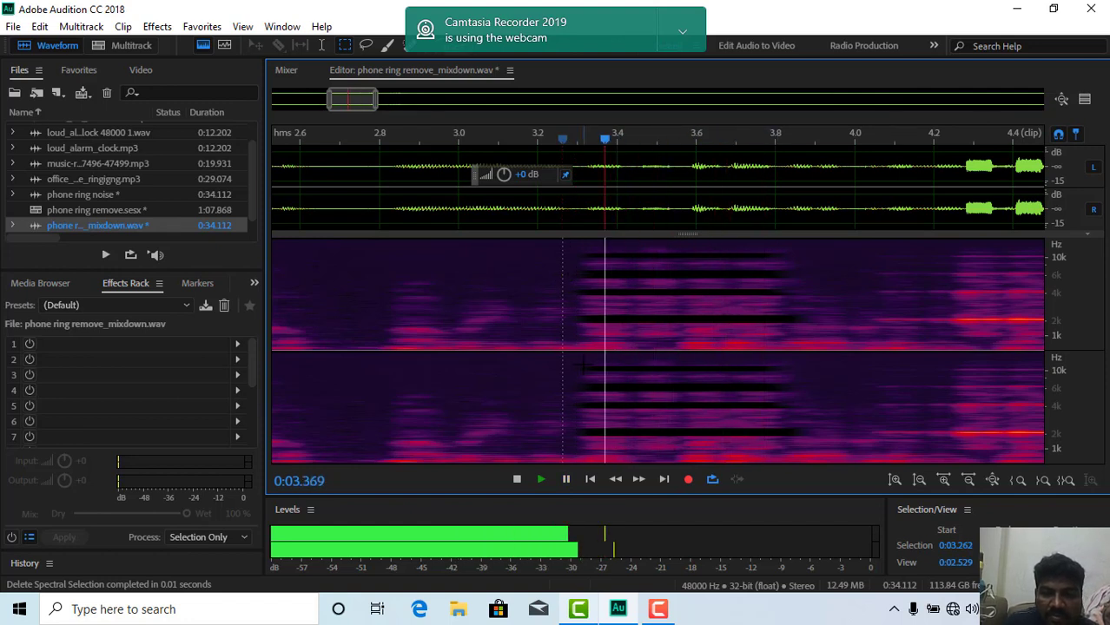
{"action": "key", "text": "space"}
{"action": "left_click", "coordinate": [516, 343]}
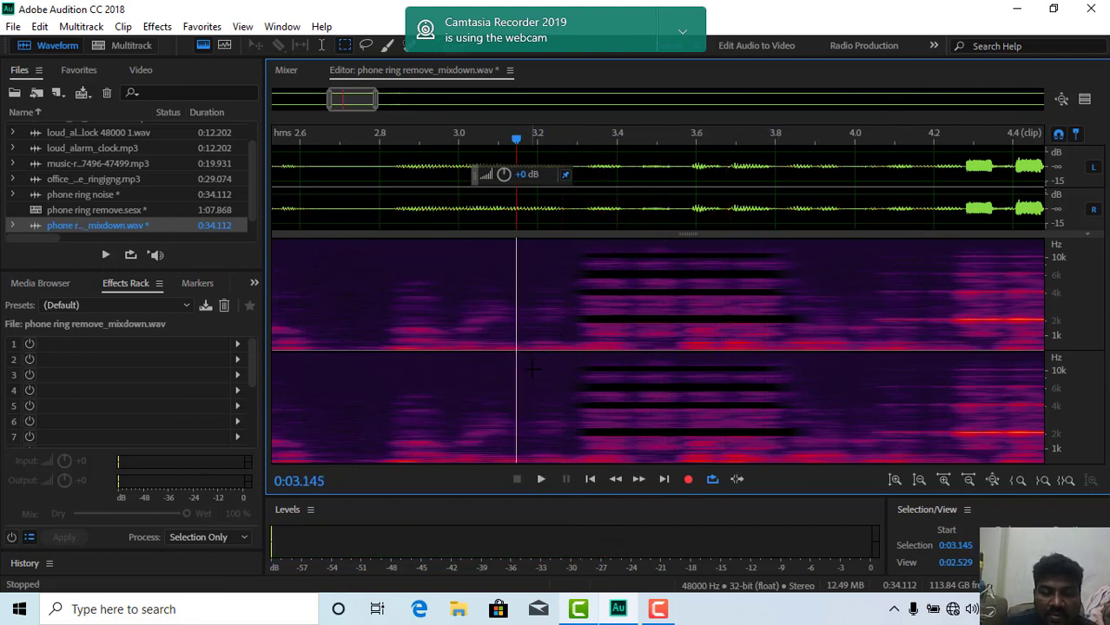
{"action": "key", "text": "space"}
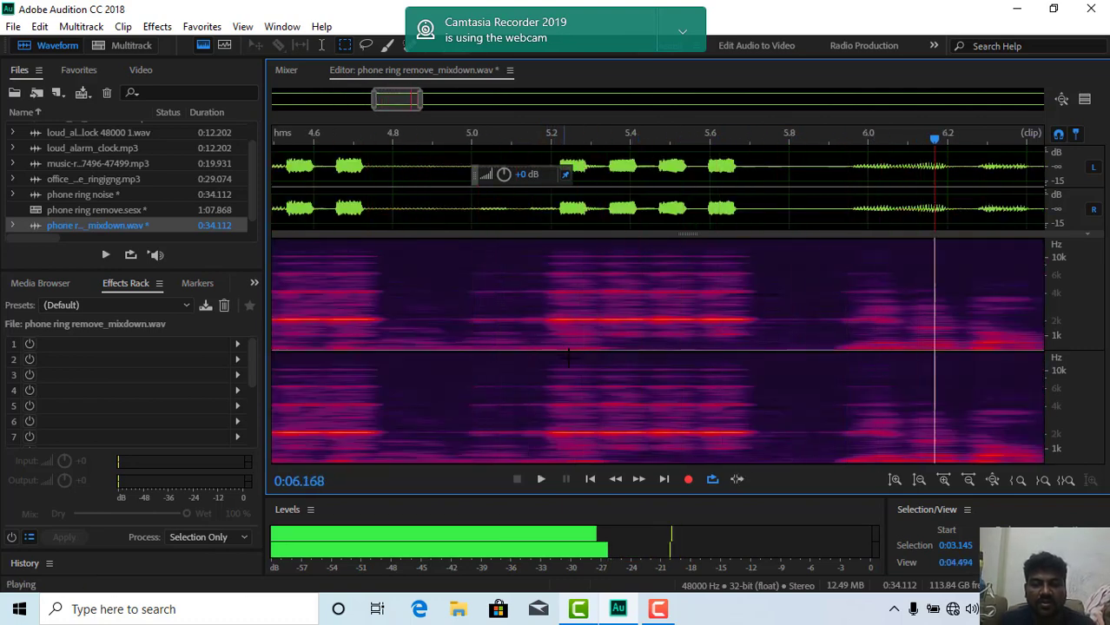
{"action": "key", "text": "space"}
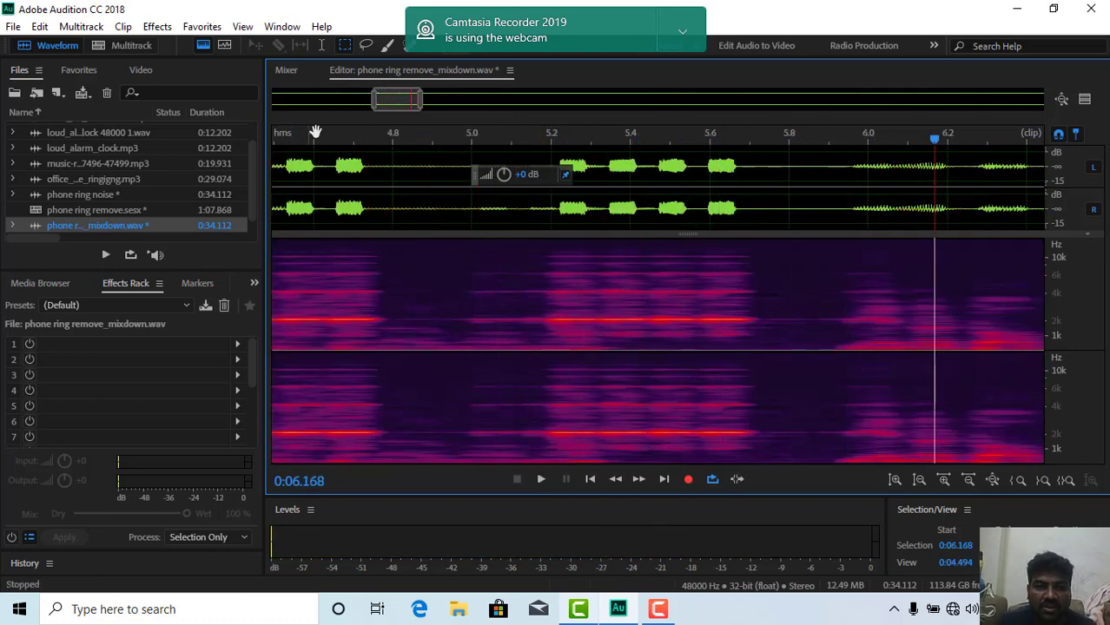
Undo the first burst's deletions back to its 4 kHz band selection starting at 0:03.280, and delete that band again.
{"action": "left_click_drag", "start_coordinate": [375, 99], "coordinate": [174, 132]}
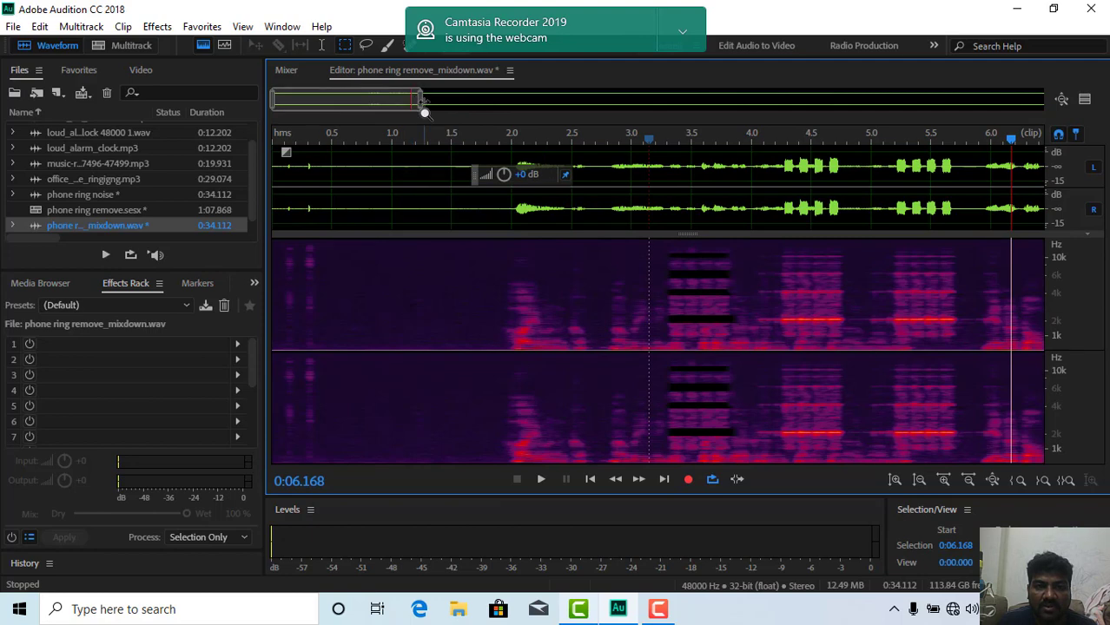
{"action": "left_click_drag", "start_coordinate": [421, 106], "coordinate": [482, 106]}
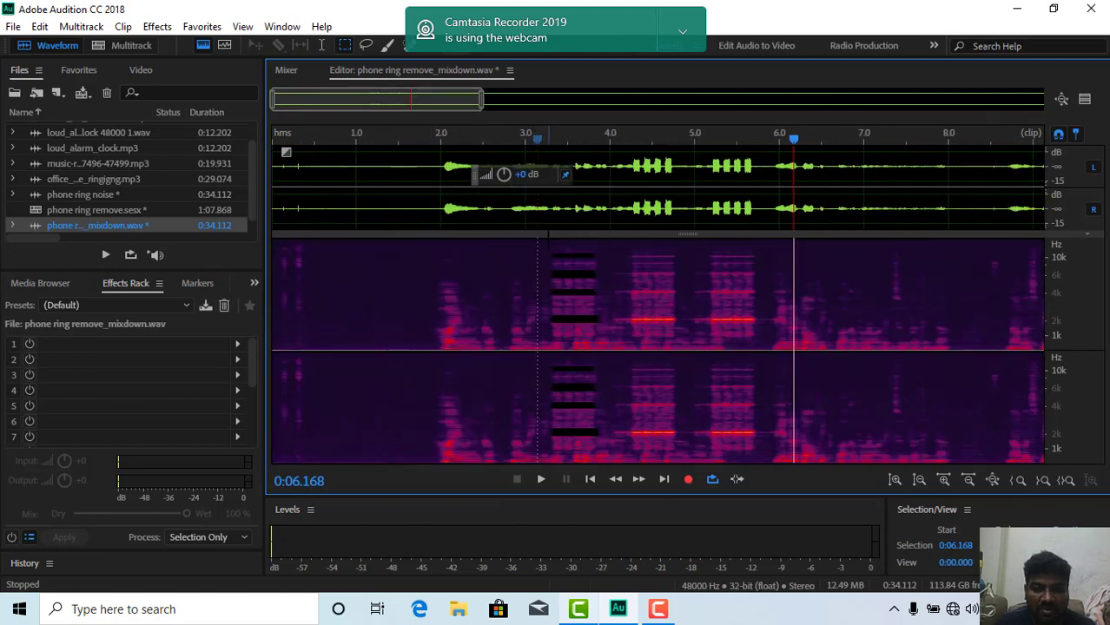
{"action": "left_click_drag", "start_coordinate": [549, 295], "coordinate": [595, 289]}
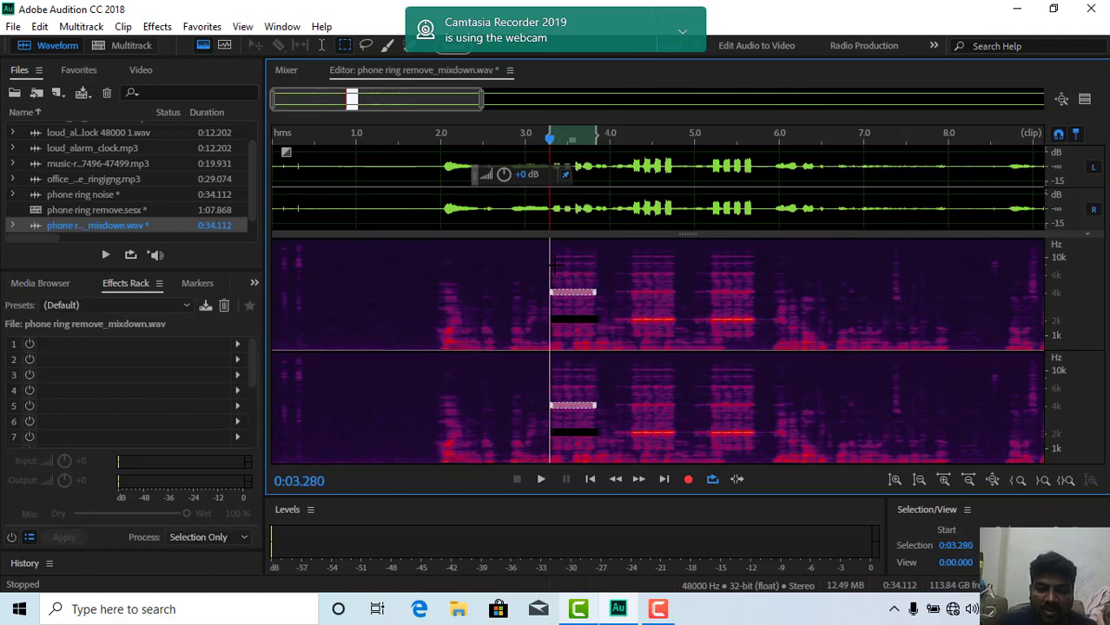
{"action": "key", "text": "Delete"}
Play the recording from 0:03.222 and from 0:01.914 through the first burst to compare the remaining ring with the speech.
{"action": "left_click", "coordinate": [545, 276]}
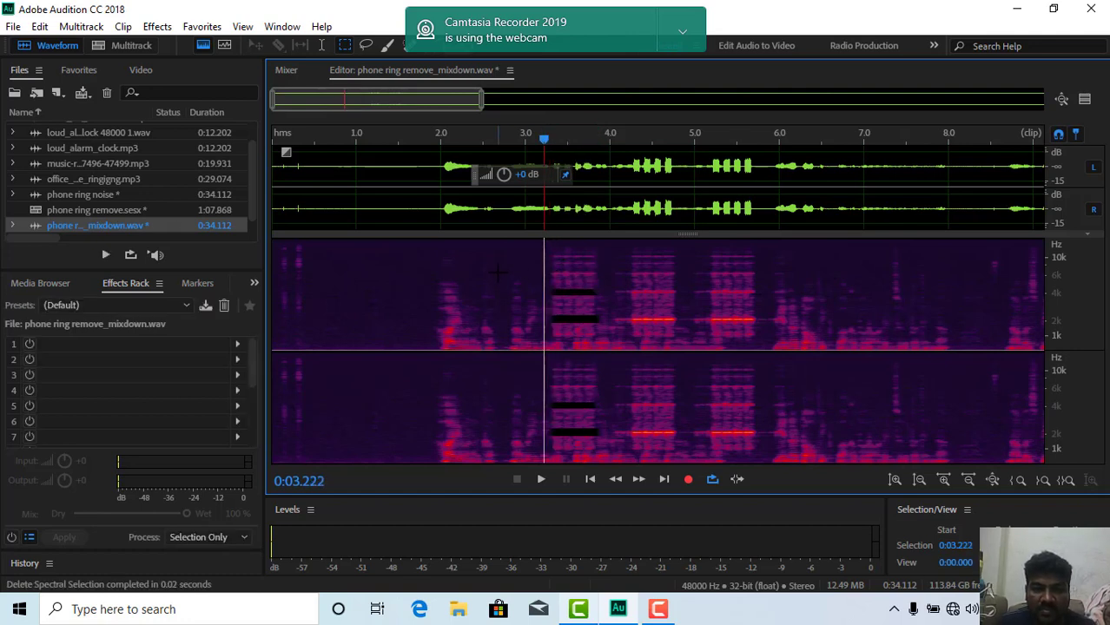
{"action": "key", "text": "space"}
{"action": "key", "text": "space"}
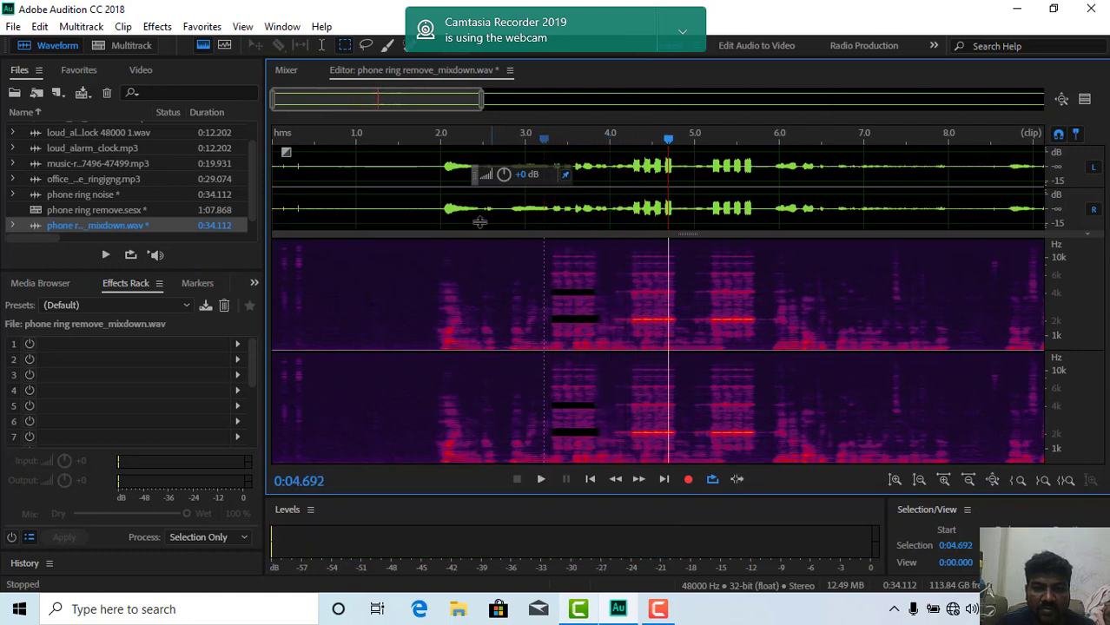
{"action": "left_click", "coordinate": [433, 194]}
{"action": "key", "text": "space"}
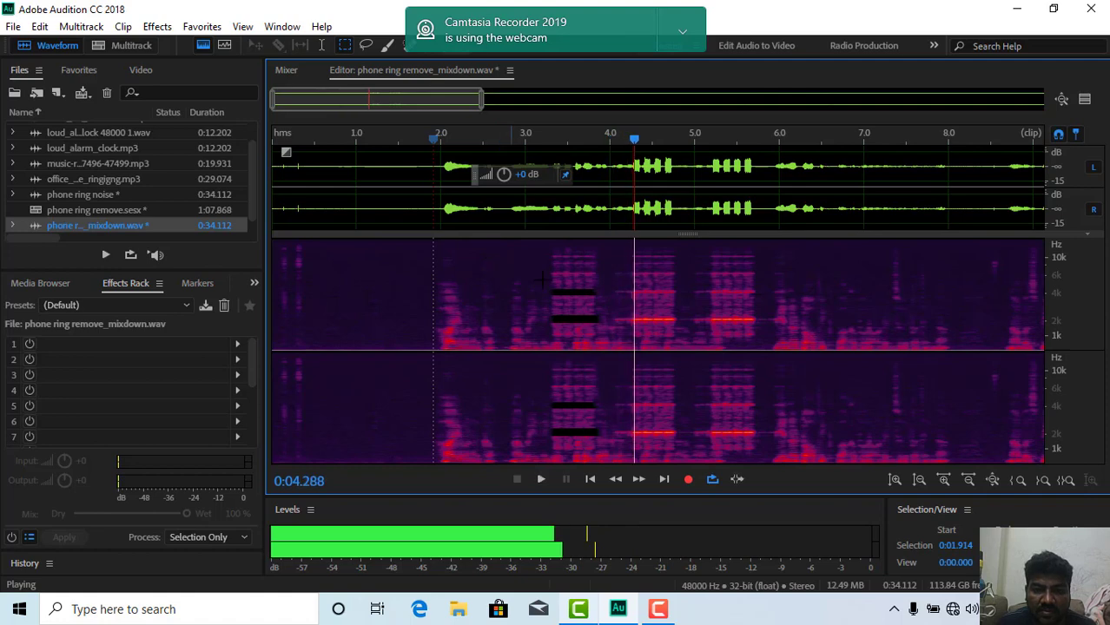
{"action": "key", "text": "space"}
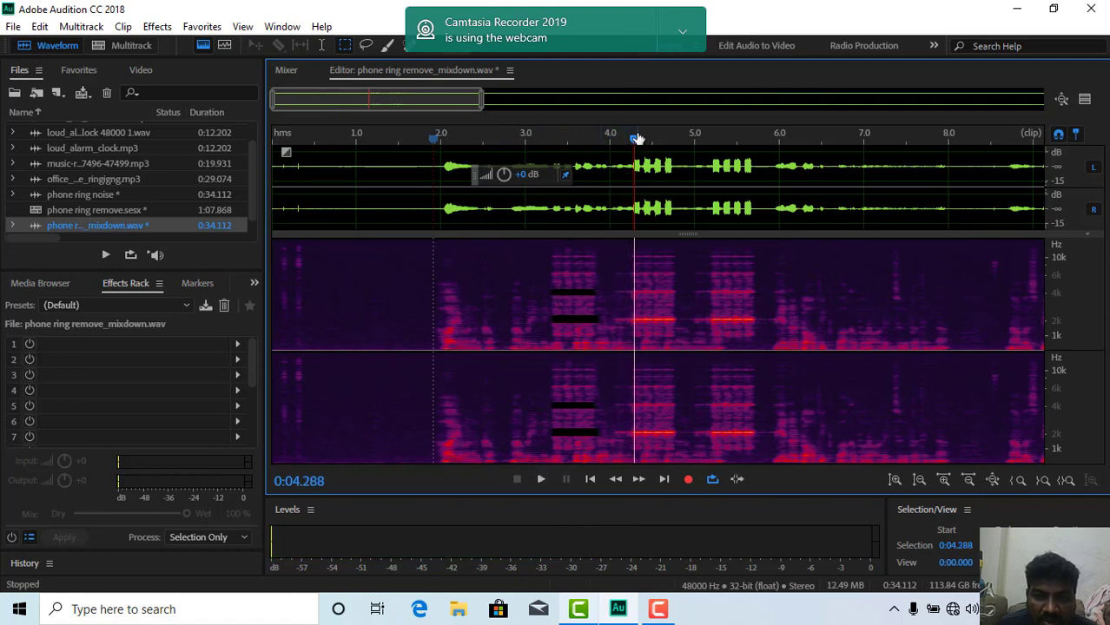
Listen to the lead-in from about 0:02.85 and to the first burst from 0:03.322 in short stretches.
{"action": "left_click_drag", "start_coordinate": [637, 141], "coordinate": [540, 162]}
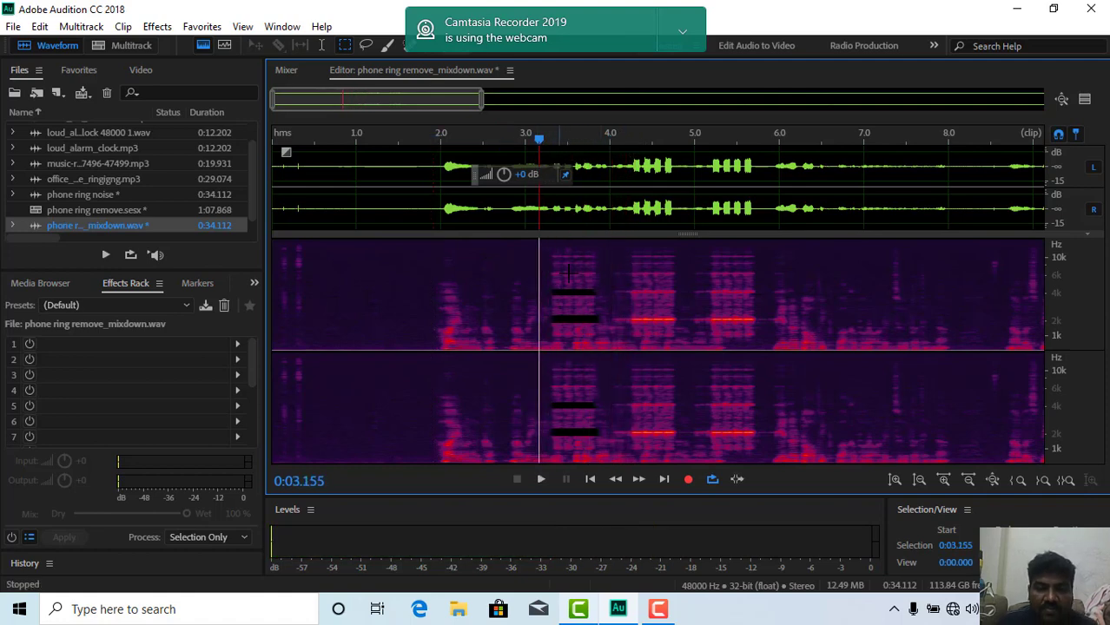
{"action": "left_click", "coordinate": [894, 481]}
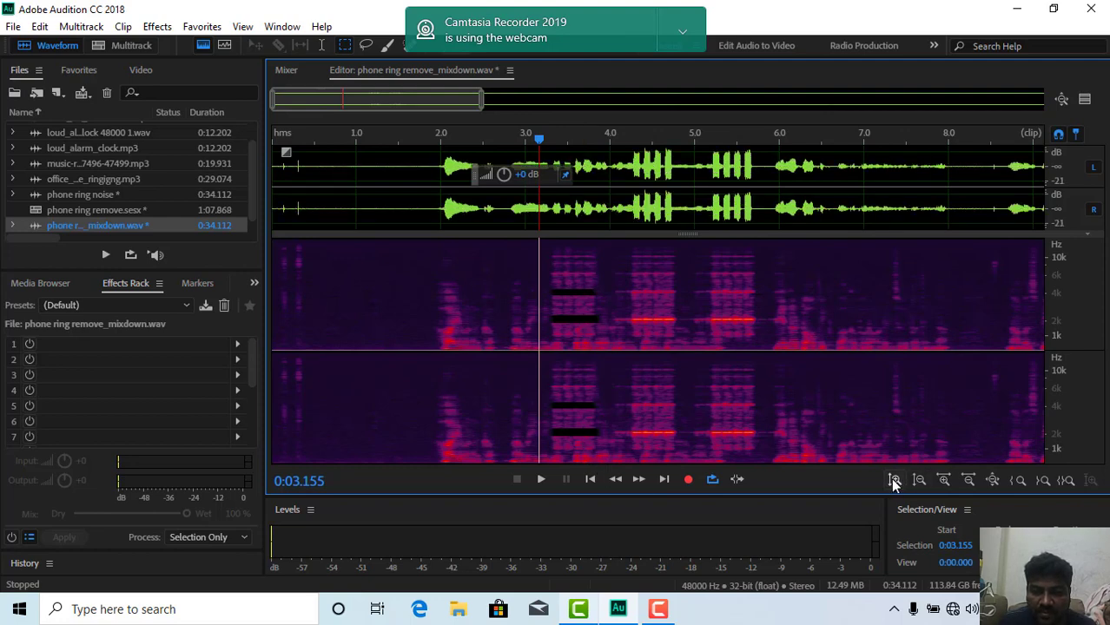
{"action": "left_click", "coordinate": [943, 480]}
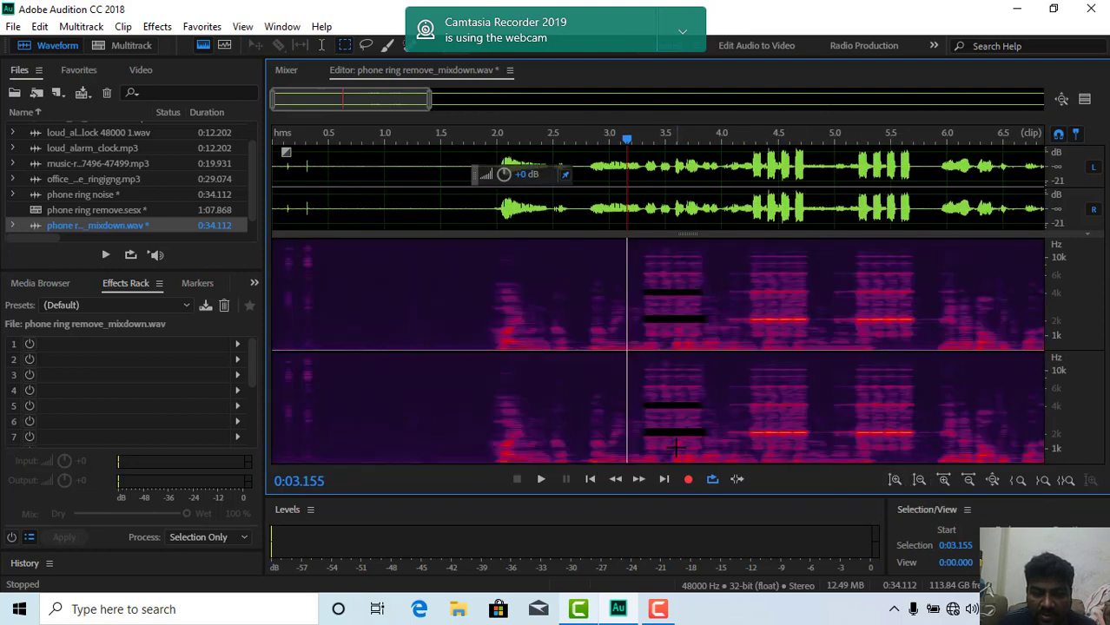
{"action": "left_click_drag", "start_coordinate": [627, 142], "coordinate": [593, 141]}
{"action": "key", "text": "space"}
{"action": "key", "text": "space"}
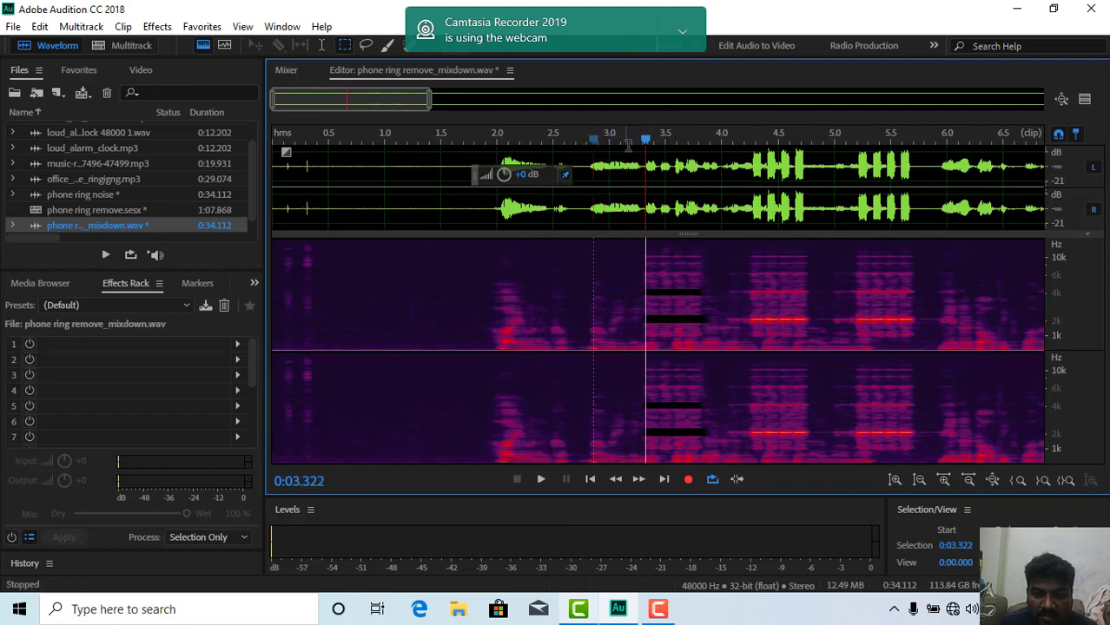
{"action": "key", "text": "space"}
{"action": "key", "text": "space"}
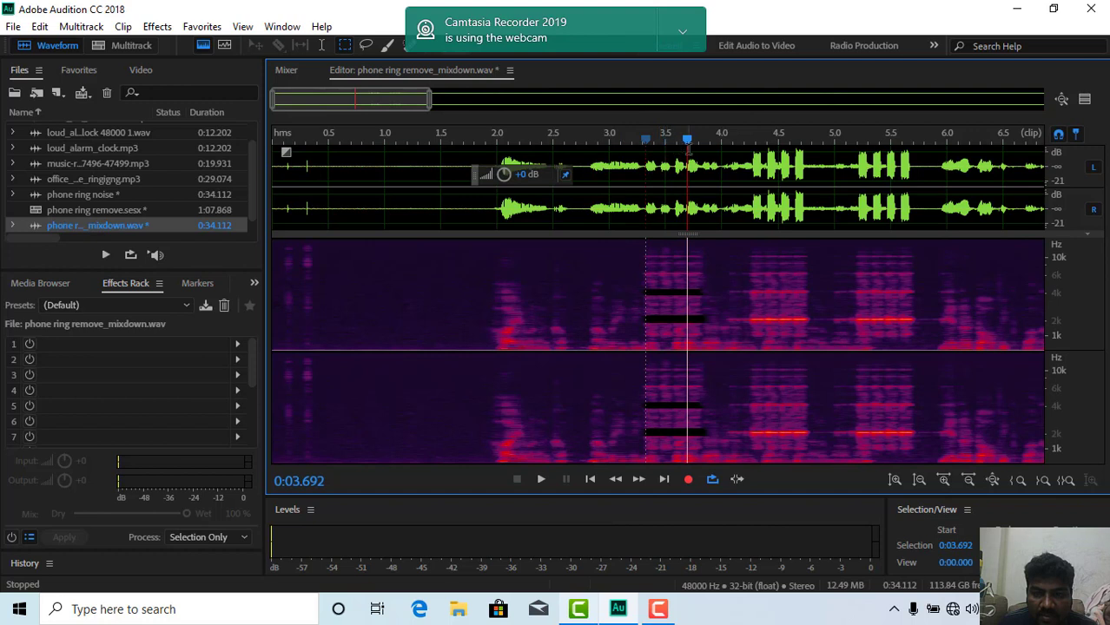
Marquee-select the first burst's lowest frequencies, below 1 kHz, from 0:03.300 to about 0:03.81 and play only that range.
{"action": "left_click_drag", "start_coordinate": [687, 142], "coordinate": [650, 148]}
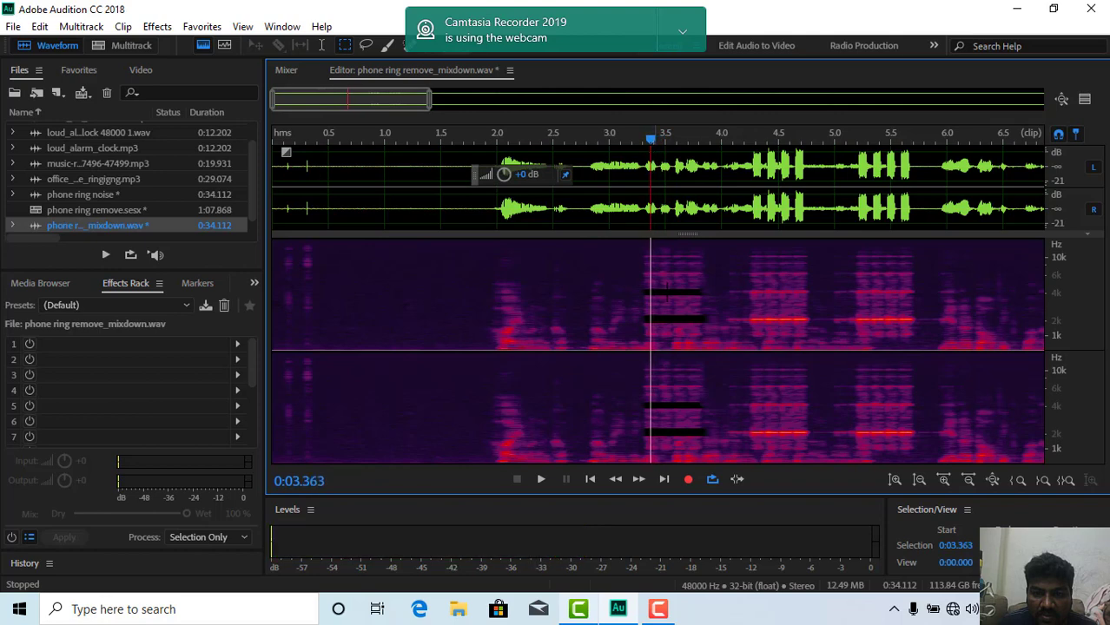
{"action": "left_click", "coordinate": [942, 480]}
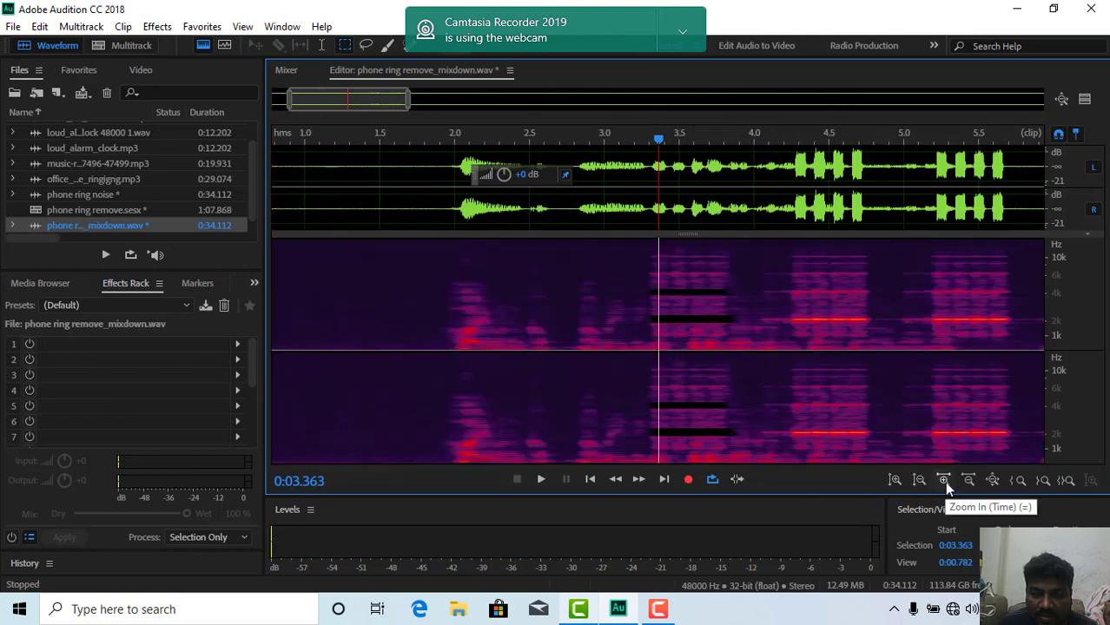
{"action": "left_click", "coordinate": [943, 481]}
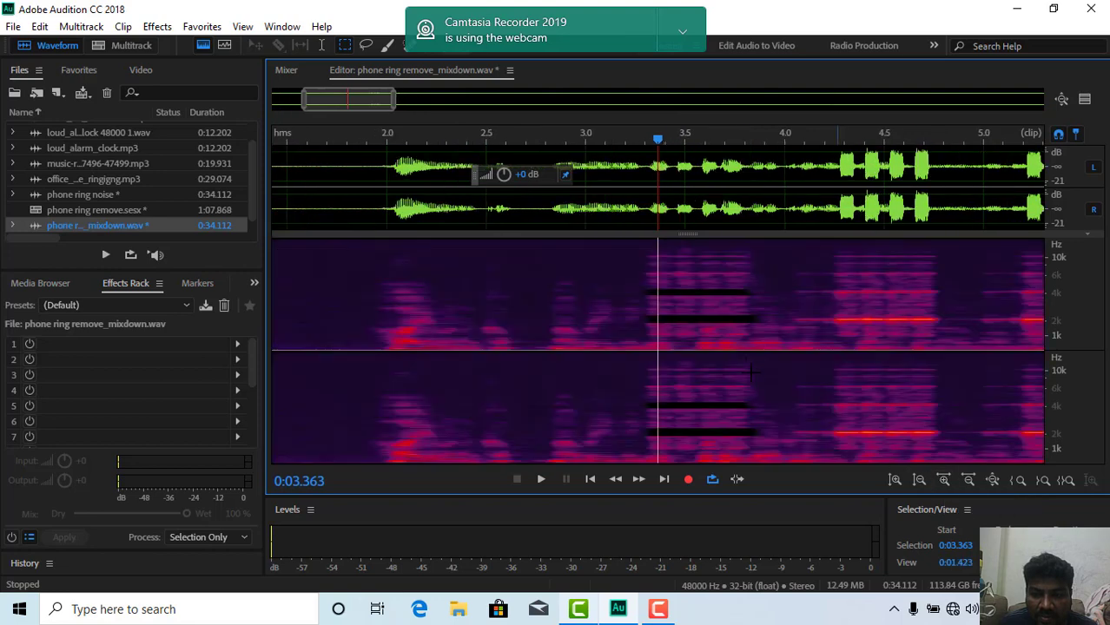
{"action": "left_click_drag", "start_coordinate": [746, 343], "coordinate": [656, 347]}
{"action": "left_click_drag", "start_coordinate": [649, 350], "coordinate": [645, 350]}
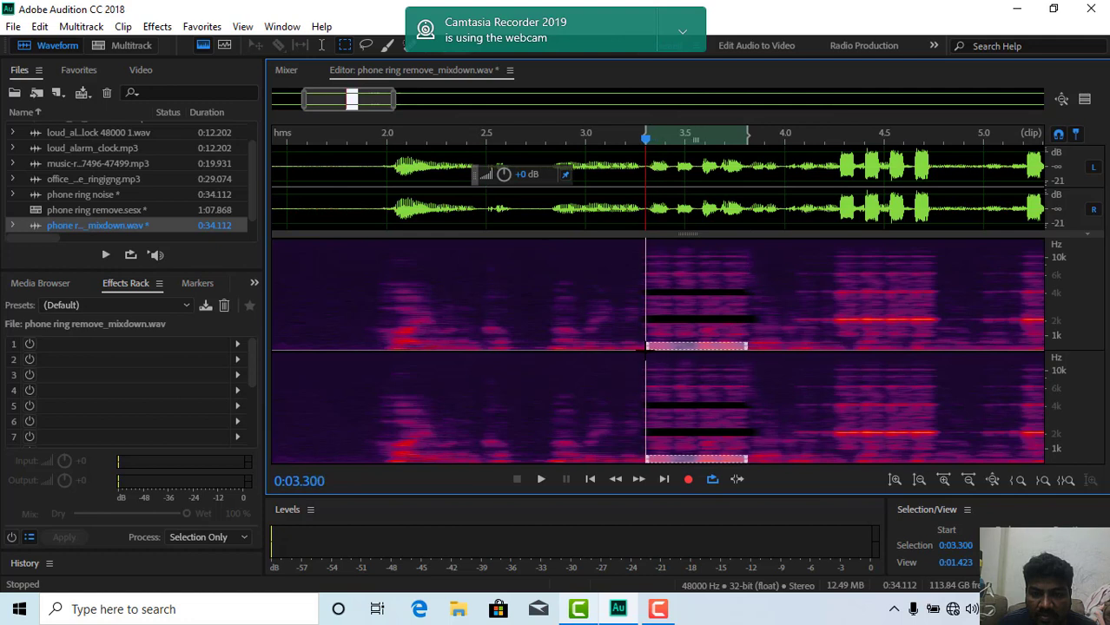
{"action": "key", "text": "space"}
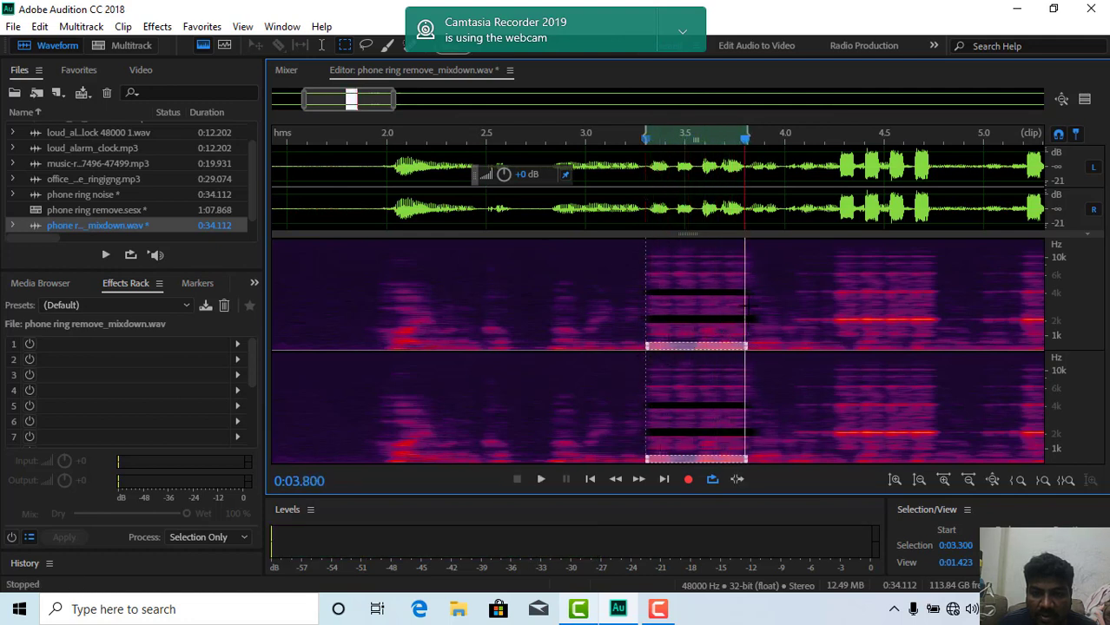
Marquee-select and play the first burst's range between 2 and 4 kHz, and its range between 4 and 6 kHz.
{"action": "left_click_drag", "start_coordinate": [744, 299], "coordinate": [645, 315]}
{"action": "key", "text": "space"}
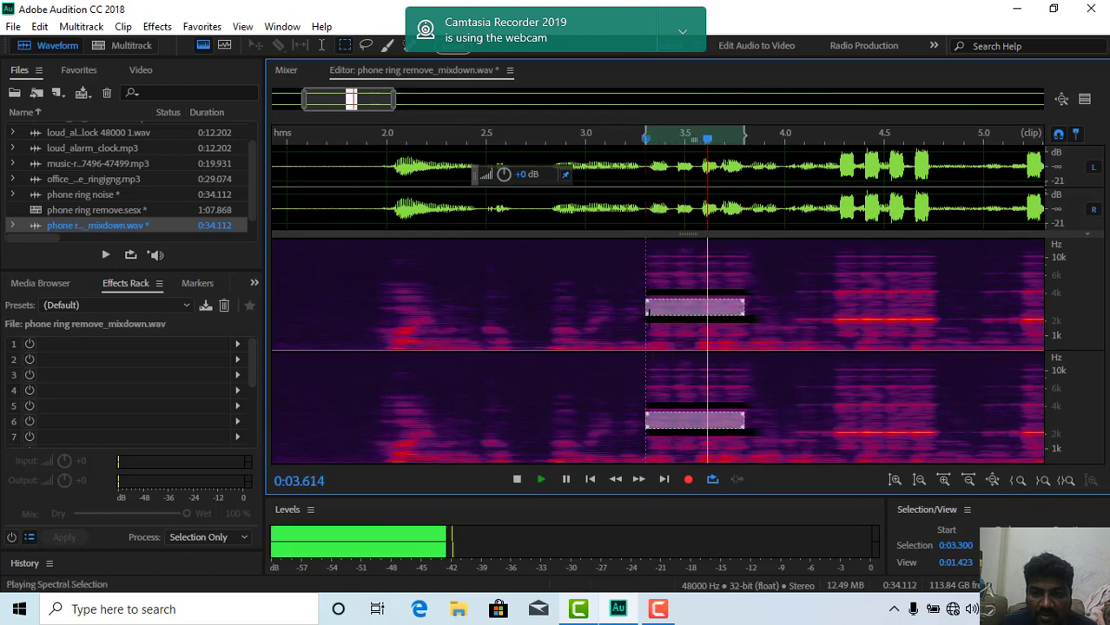
{"action": "key", "text": "space"}
{"action": "left_click", "coordinate": [745, 291]}
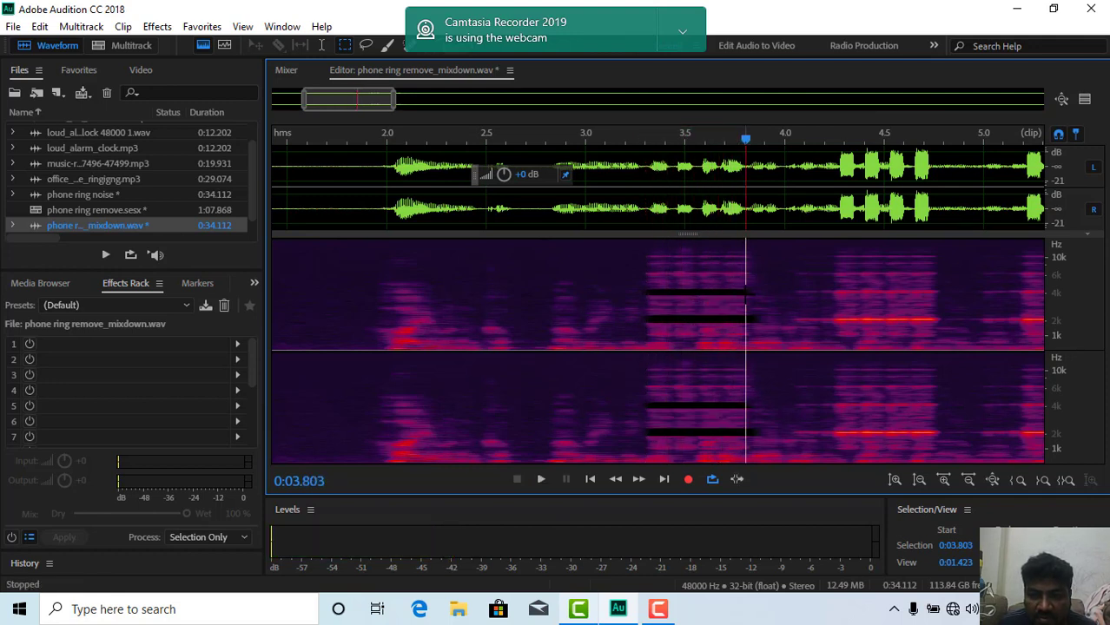
{"action": "left_click_drag", "start_coordinate": [745, 275], "coordinate": [643, 290]}
{"action": "key", "text": "space"}
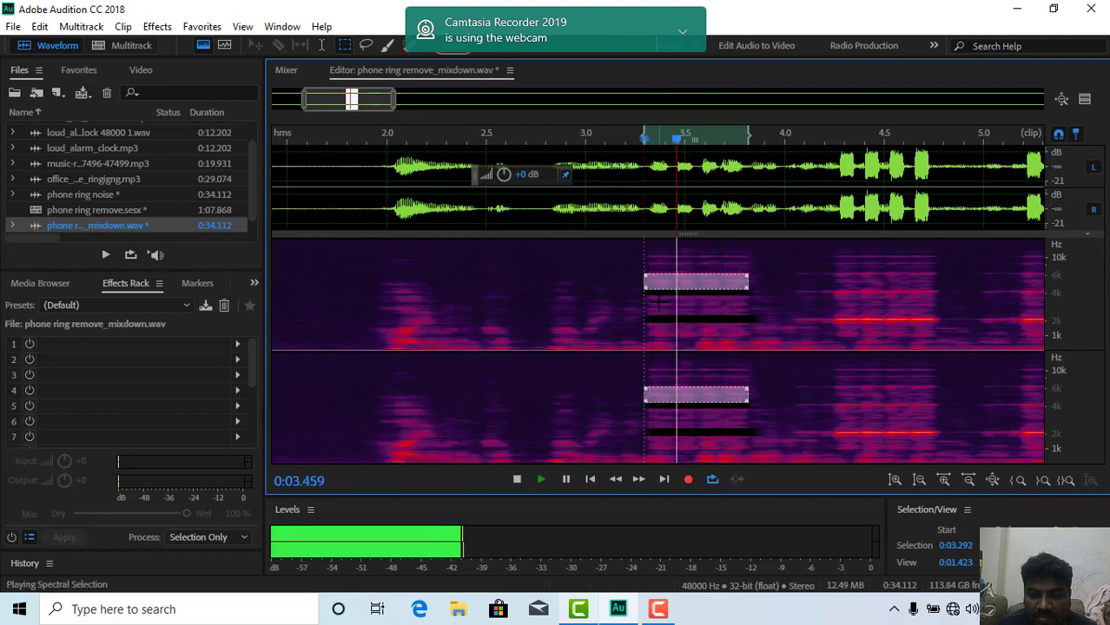
Marquee-select and play the first burst's range around 8 kHz, and its range around 10 kHz starting at 0:03.304.
{"action": "left_click_drag", "start_coordinate": [743, 262], "coordinate": [649, 270]}
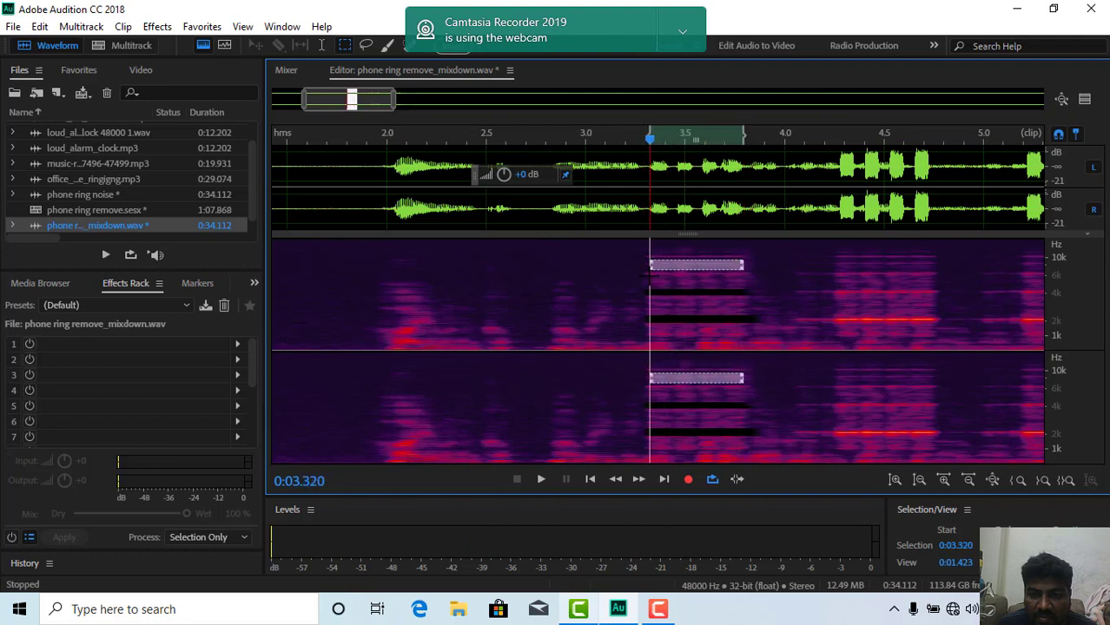
{"action": "key", "text": "space"}
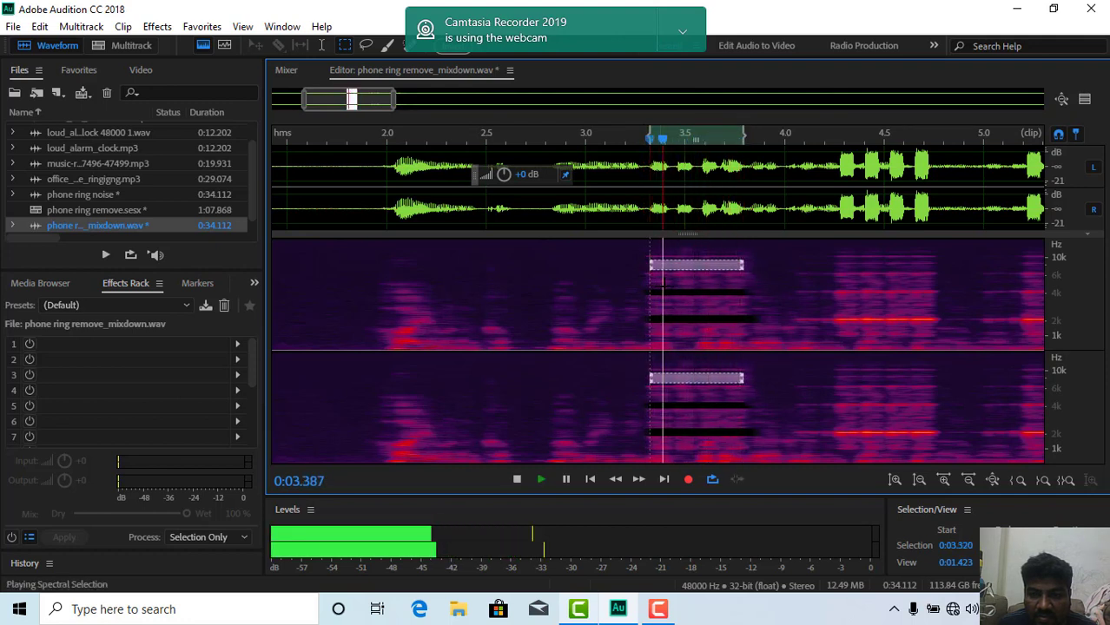
{"action": "left_click_drag", "start_coordinate": [750, 250], "coordinate": [646, 266]}
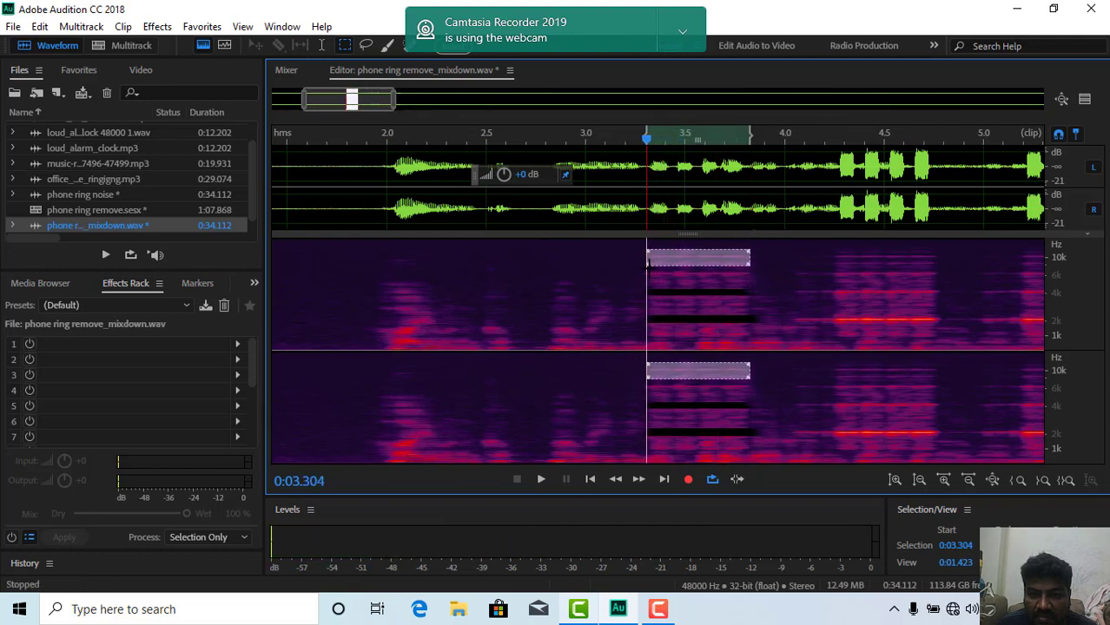
{"action": "key", "text": "space"}
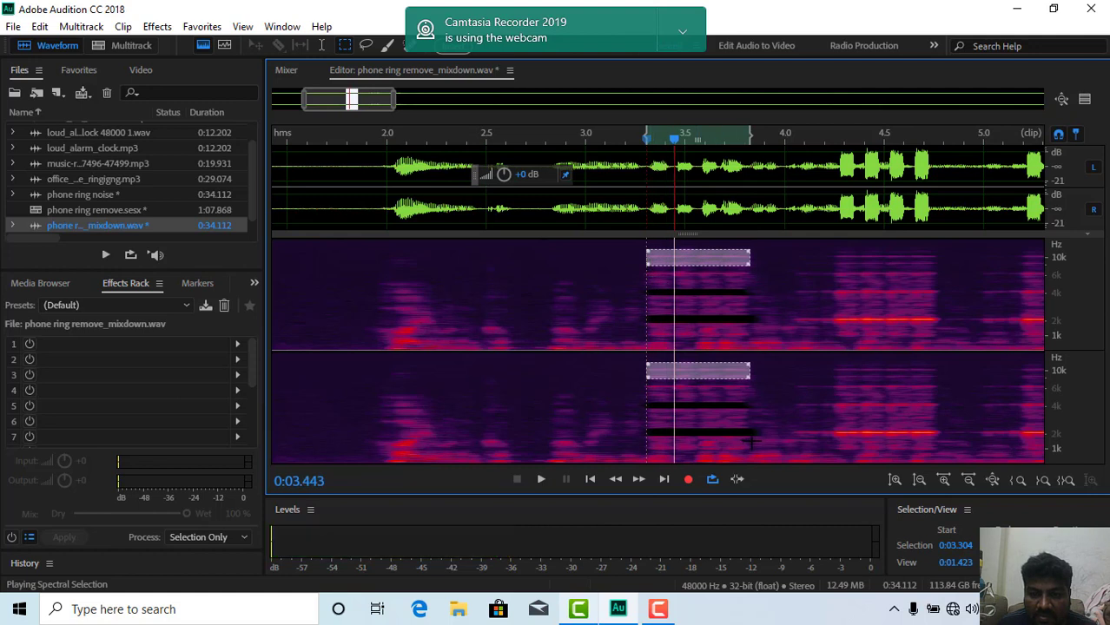
{"action": "key", "text": "space"}
Marquee-select everything above 2 kHz in the first burst from 0:03.288 to about 0:03.84, delete it and play the selection.
{"action": "left_click_drag", "start_coordinate": [752, 431], "coordinate": [644, 301]}
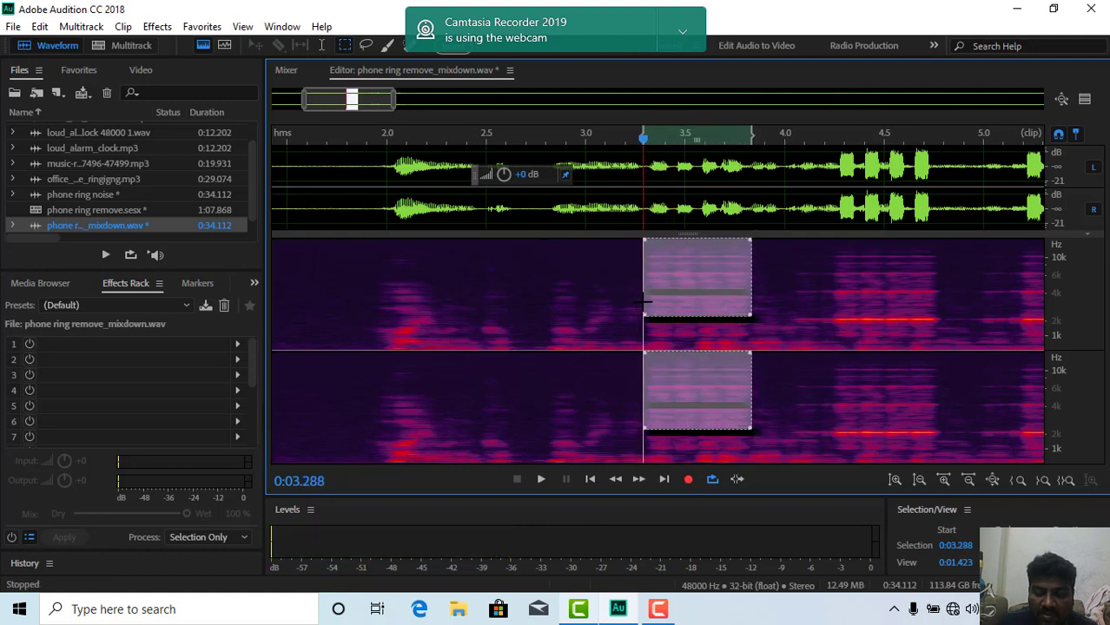
{"action": "key", "text": "Delete"}
{"action": "key", "text": "space"}
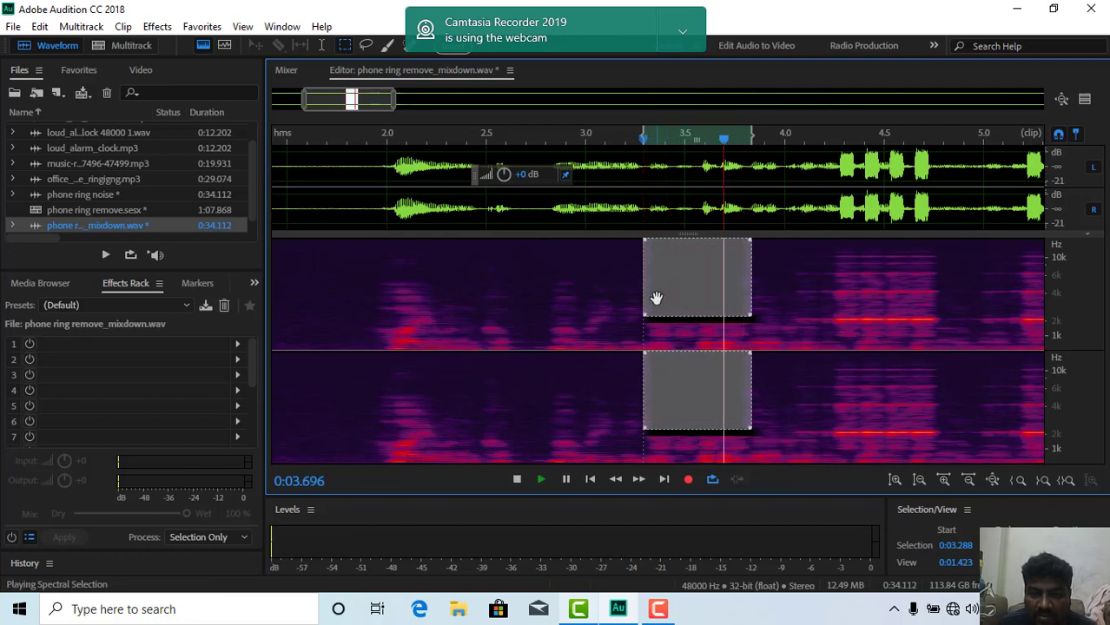
Stop playback and undo all deletions in the first burst, back through its 2 kHz band.
{"action": "key", "text": "space"}
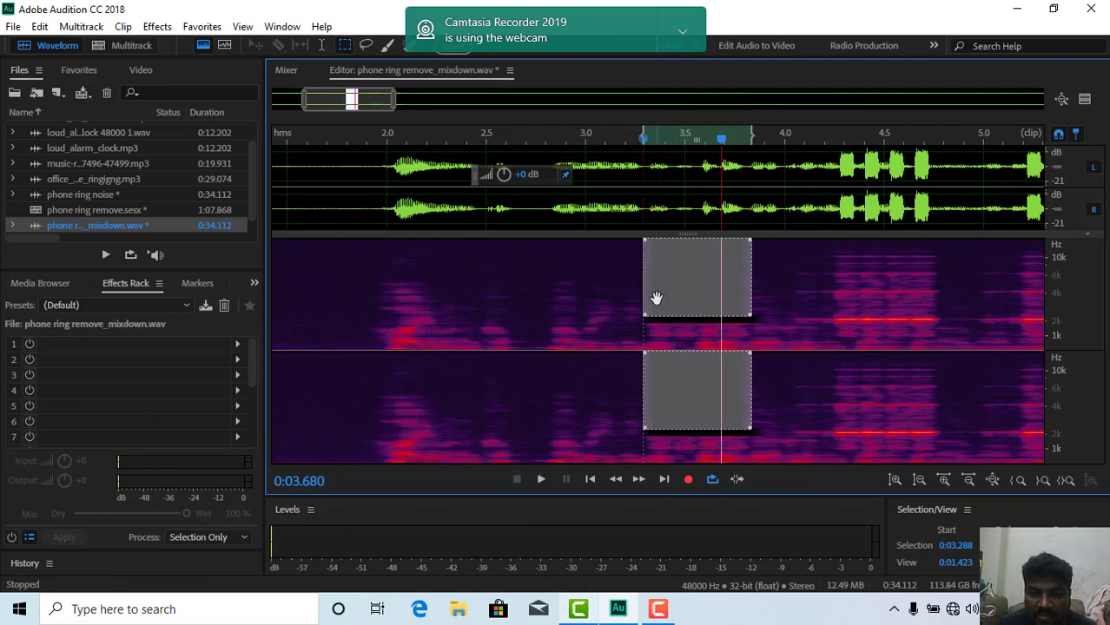
{"action": "key", "text": "ctrl+z"}
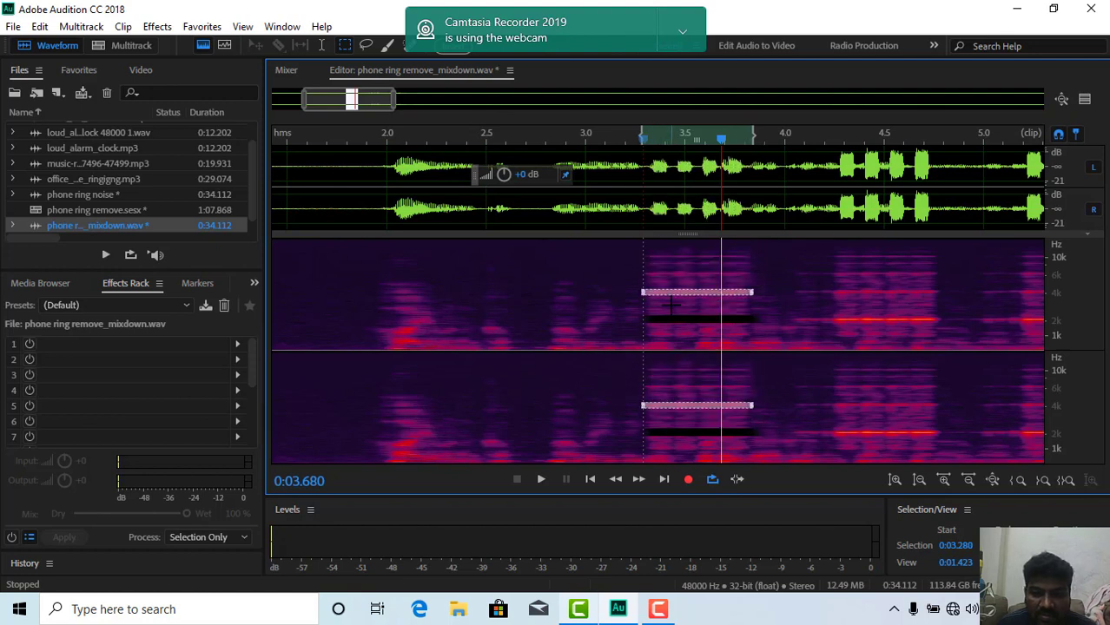
{"action": "key", "text": "ctrl+z"}
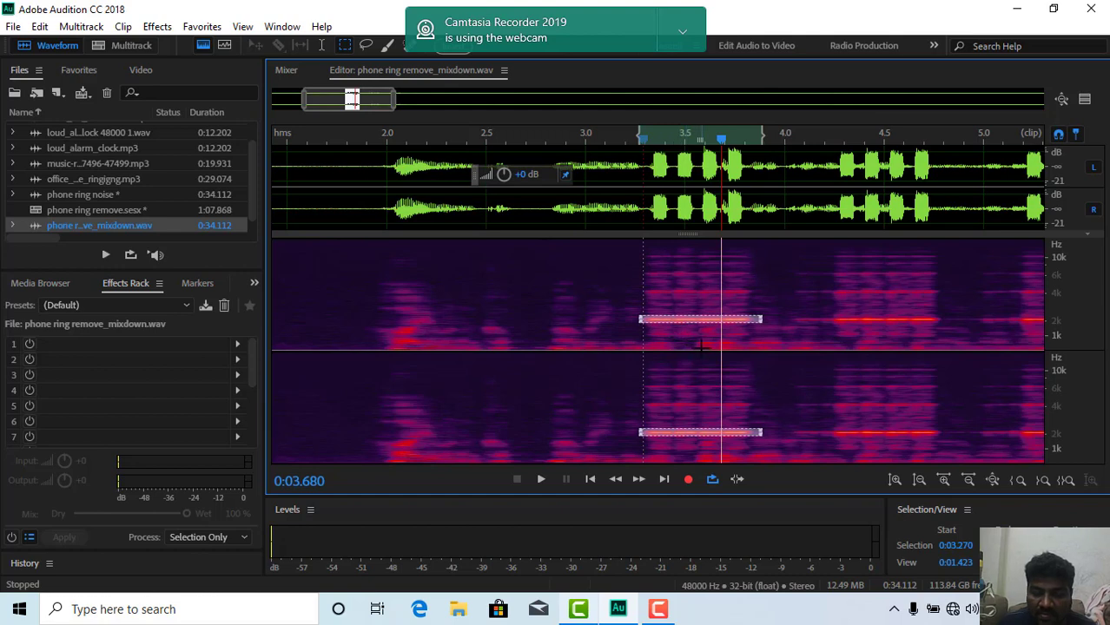
Delete the first burst's selected 2 kHz band and play the result from 0:03.230 and again from 0:03.267.
{"action": "key", "text": "Delete"}
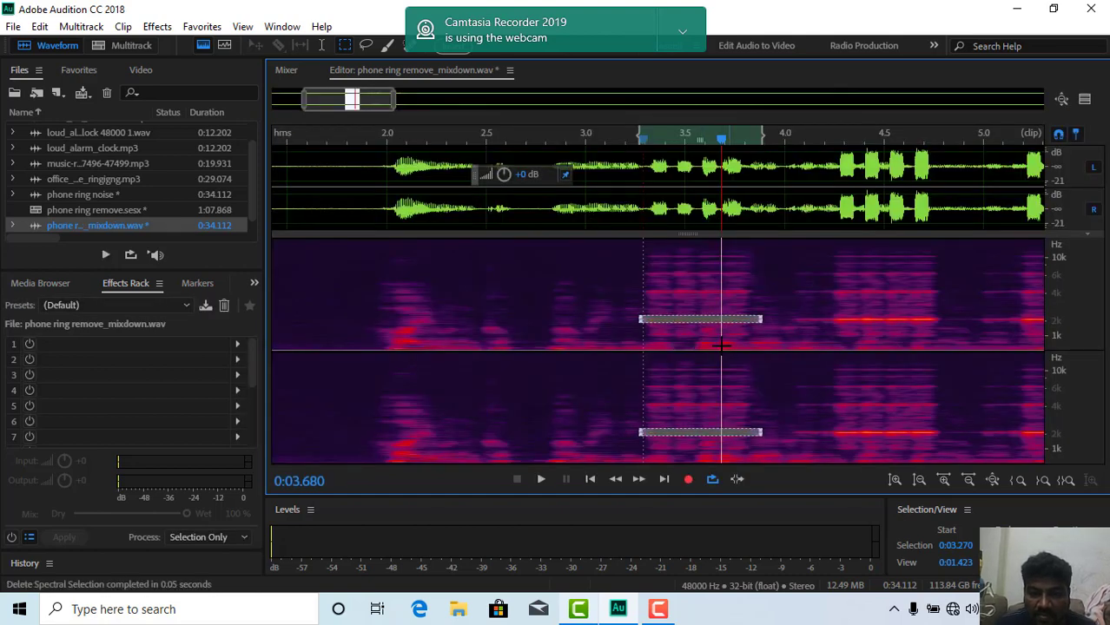
{"action": "left_click", "coordinate": [631, 280]}
{"action": "key", "text": "space"}
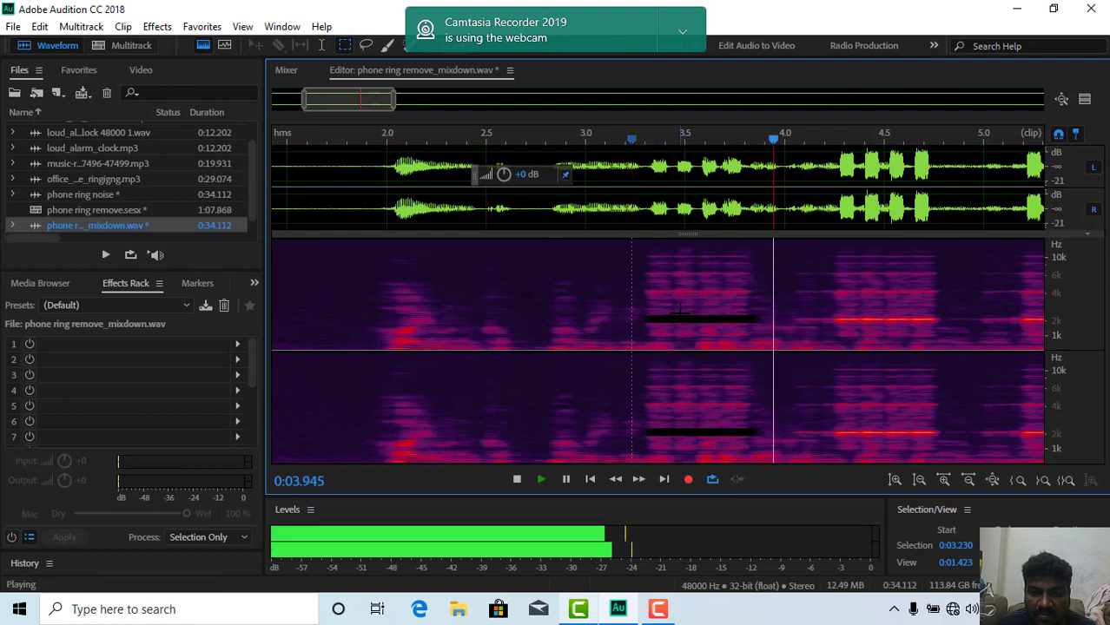
{"action": "key", "text": "space"}
{"action": "left_click", "coordinate": [639, 284]}
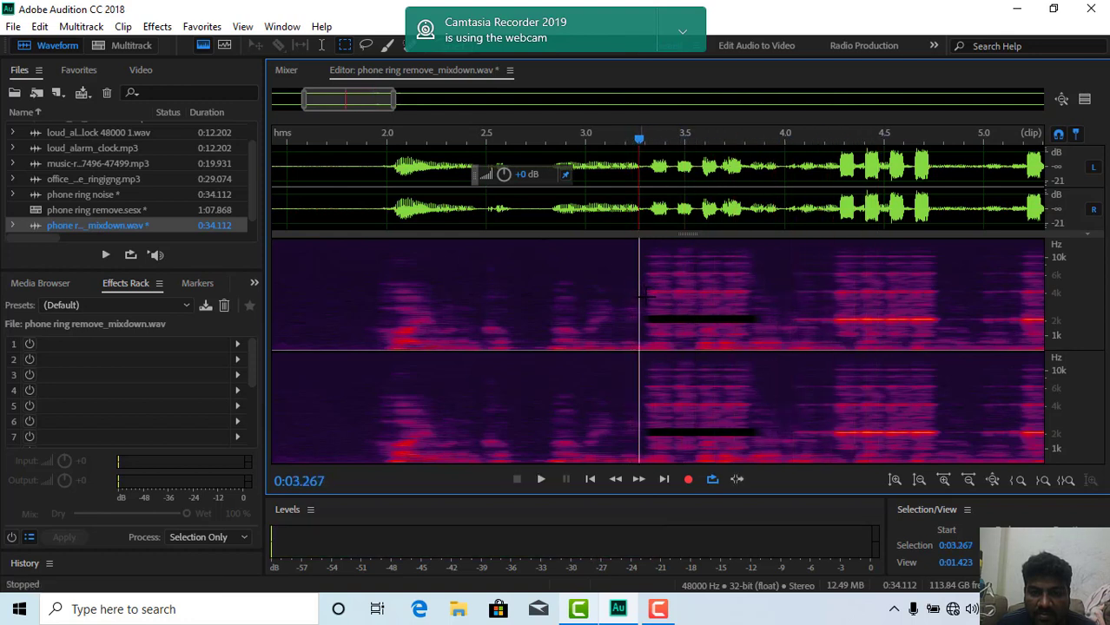
{"action": "key", "text": "space"}
{"action": "key", "text": "space"}
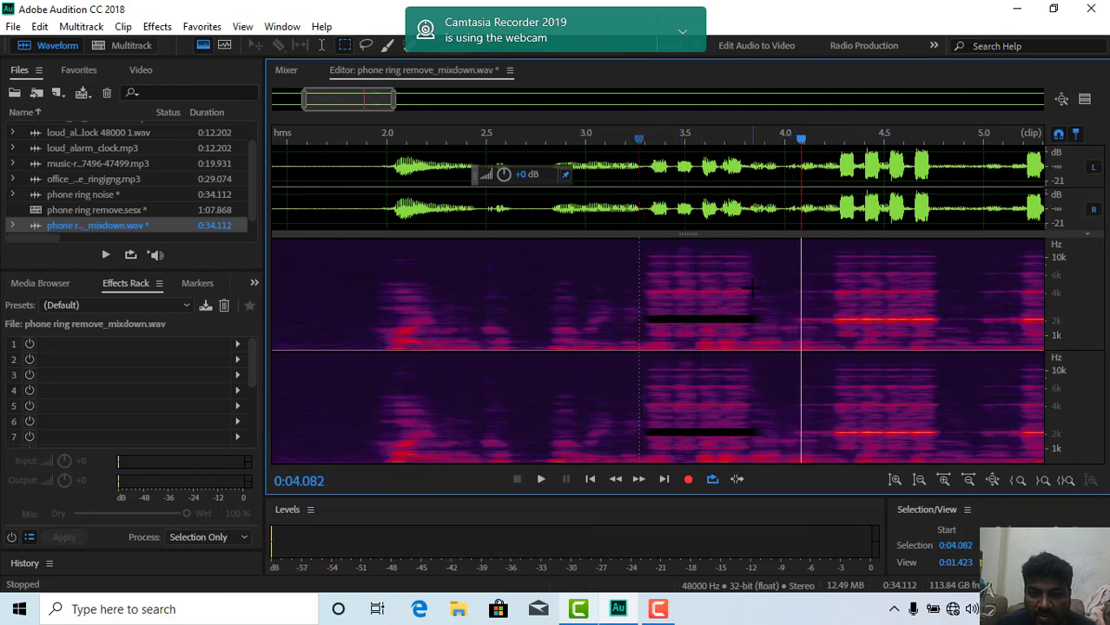
Marquee-select the first burst's 4 kHz band from 0:03.259 to about 0:03.84, delete it and play from 0:03.000.
{"action": "left_click_drag", "start_coordinate": [752, 288], "coordinate": [639, 293]}
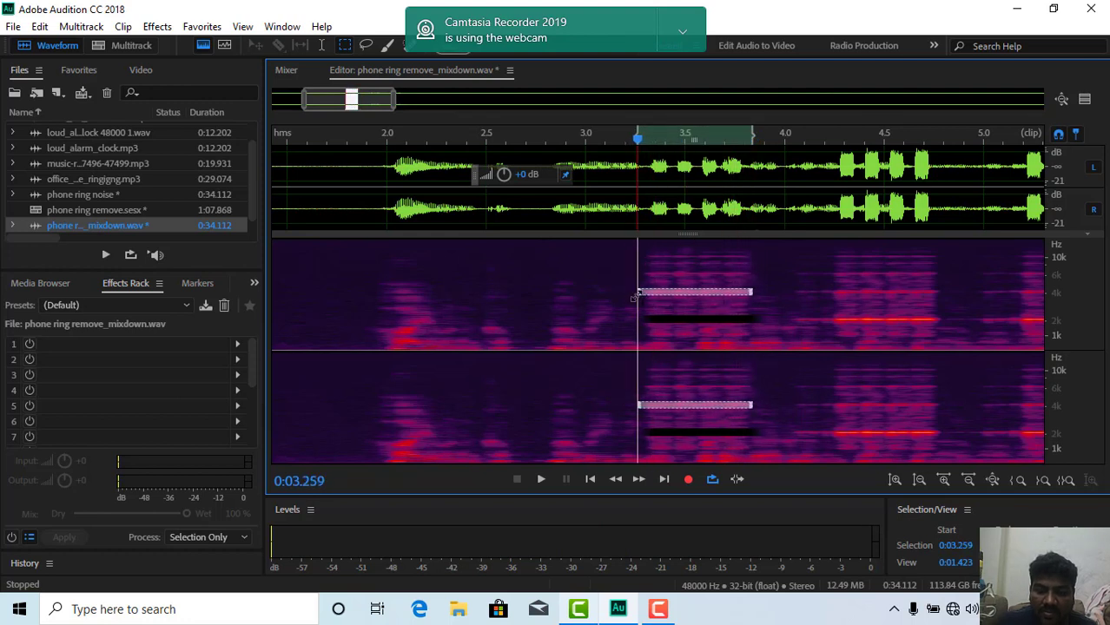
{"action": "key", "text": "Delete"}
{"action": "key", "text": "space"}
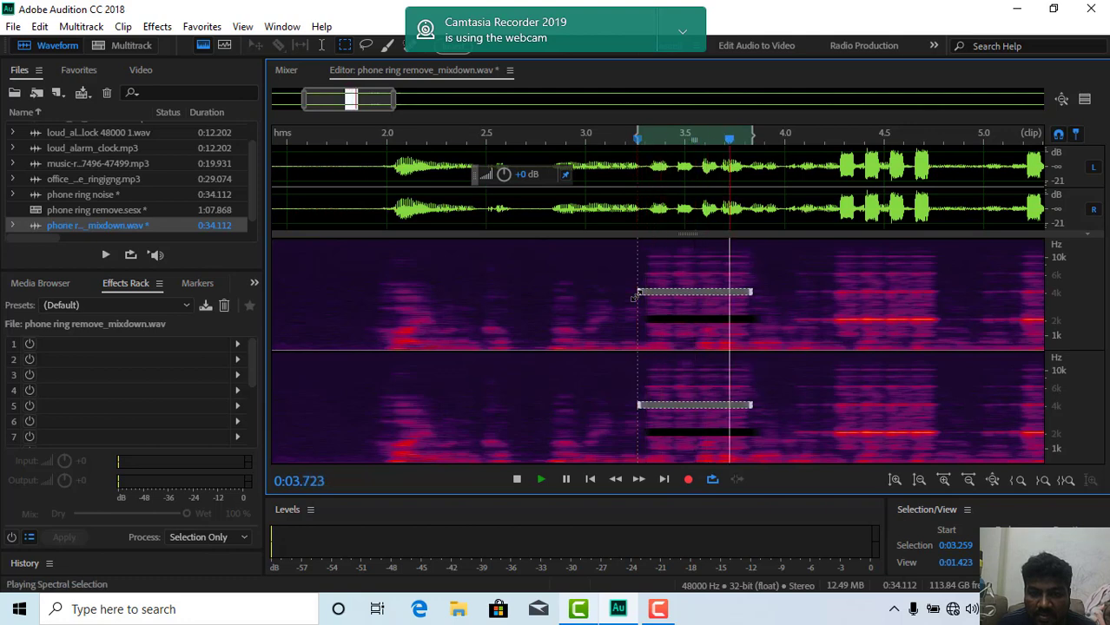
{"action": "left_click", "coordinate": [588, 306]}
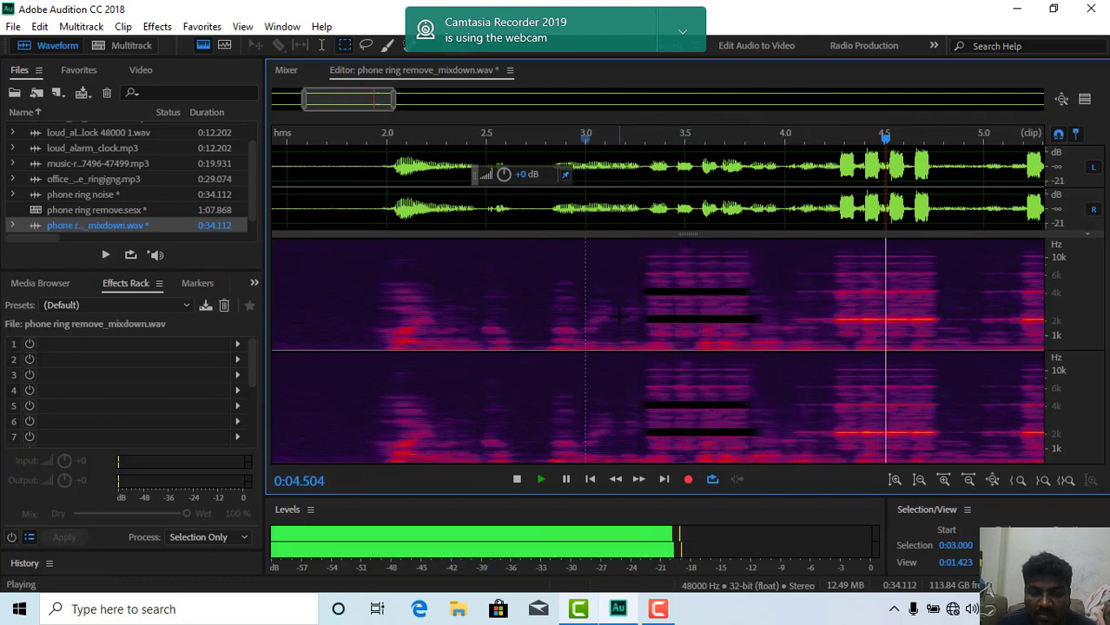
{"action": "key", "text": "space"}
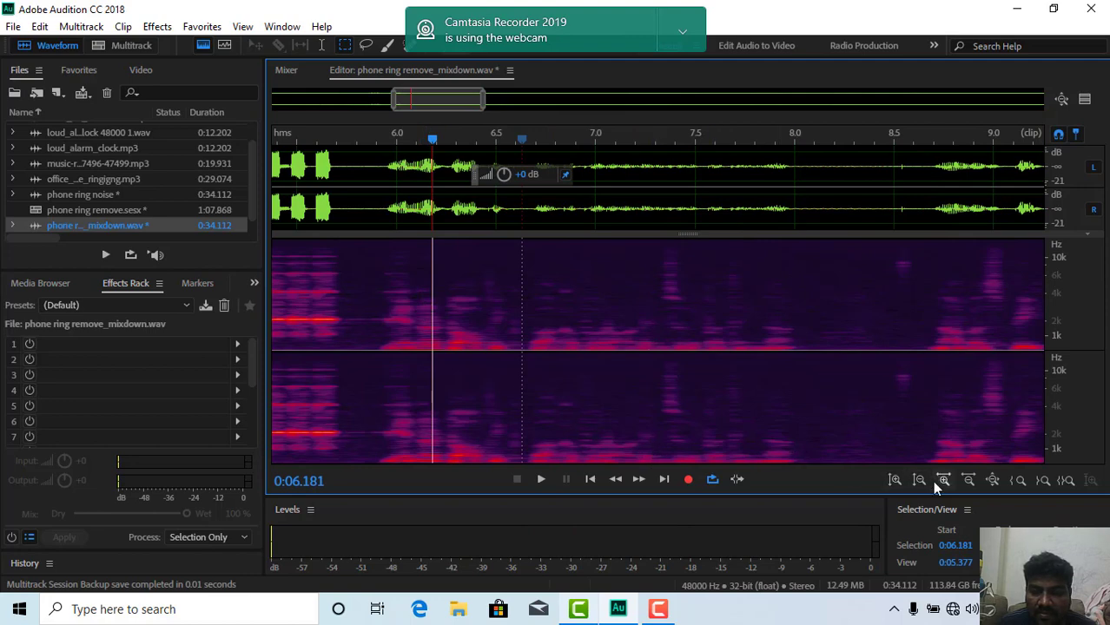
Play the audio across the ring bursts from 0:03.059 and again from 0:03.197.
{"action": "left_click", "coordinate": [967, 480]}
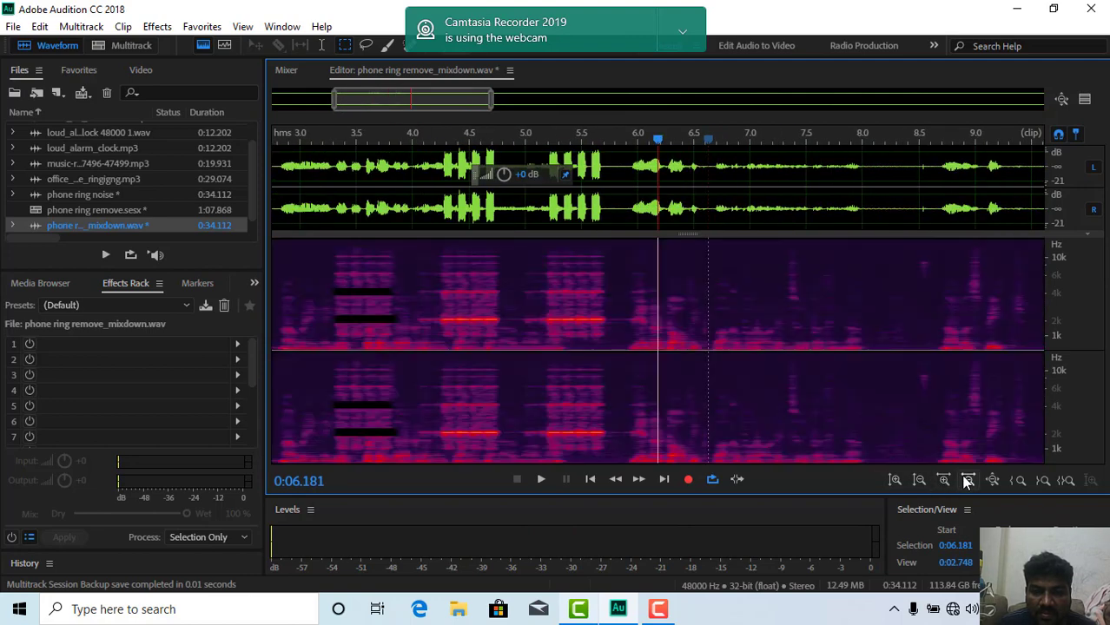
{"action": "left_click", "coordinate": [307, 285]}
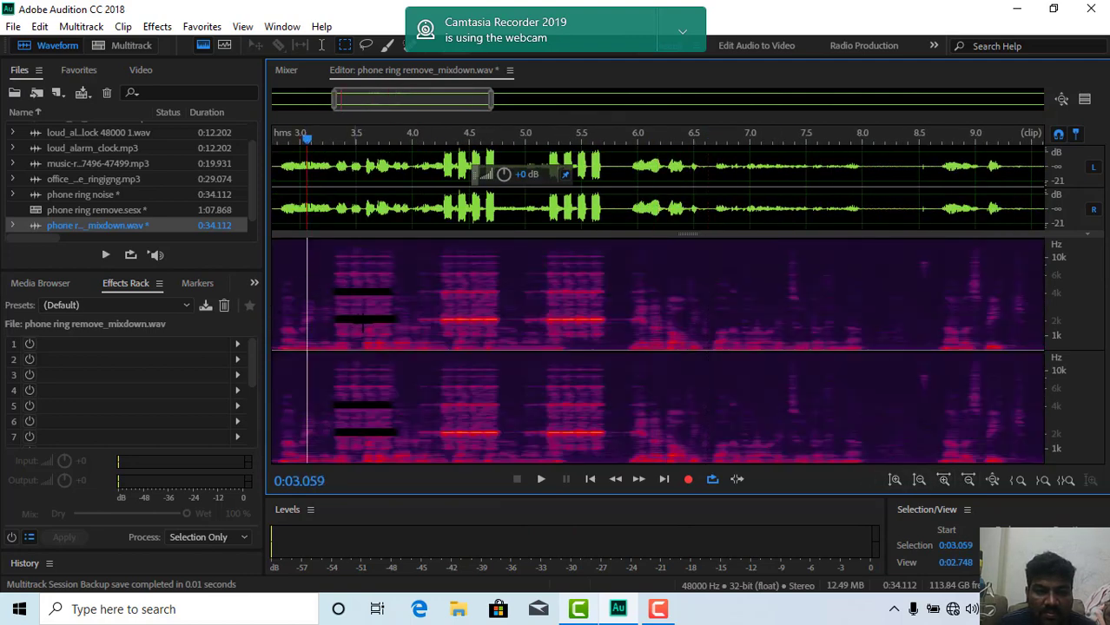
{"action": "key", "text": "space"}
{"action": "key", "text": "space"}
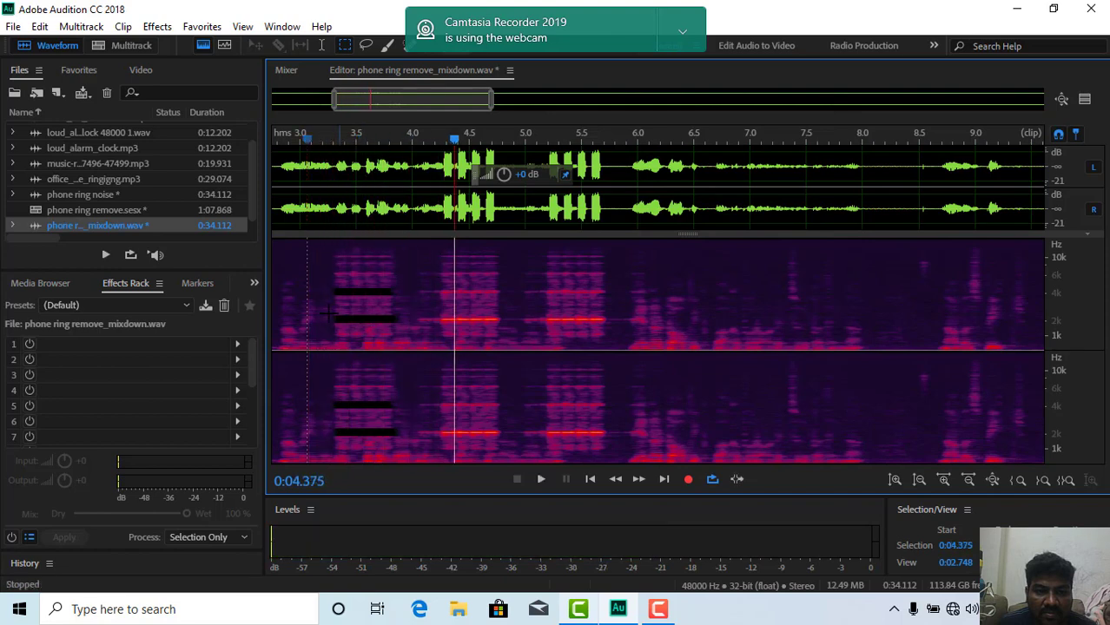
{"action": "left_click", "coordinate": [321, 294]}
{"action": "key", "text": "space"}
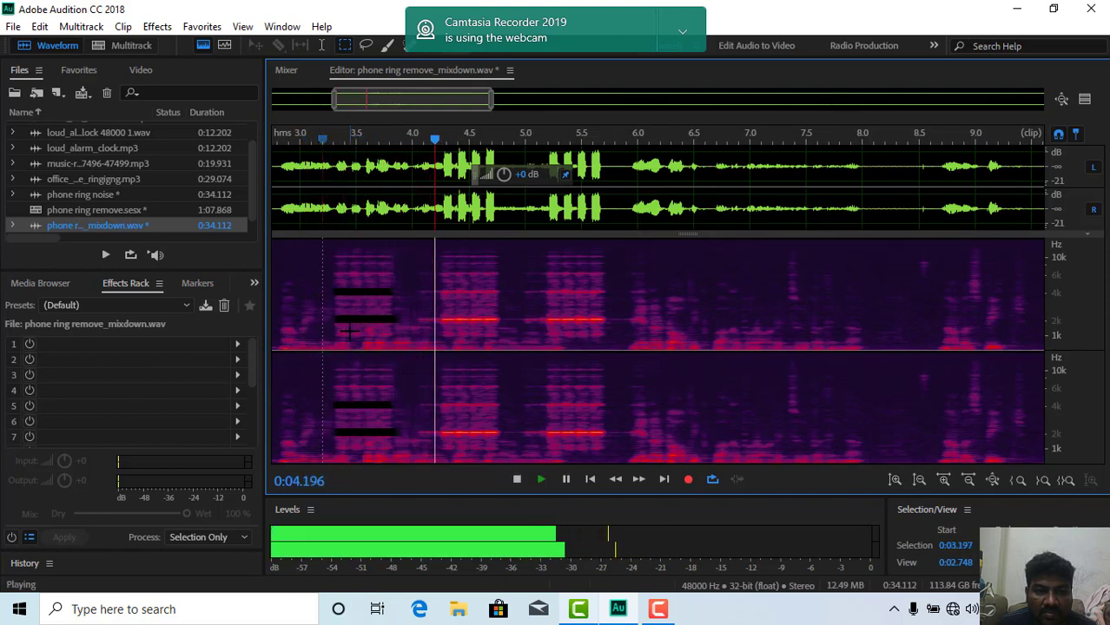
{"action": "key", "text": "space"}
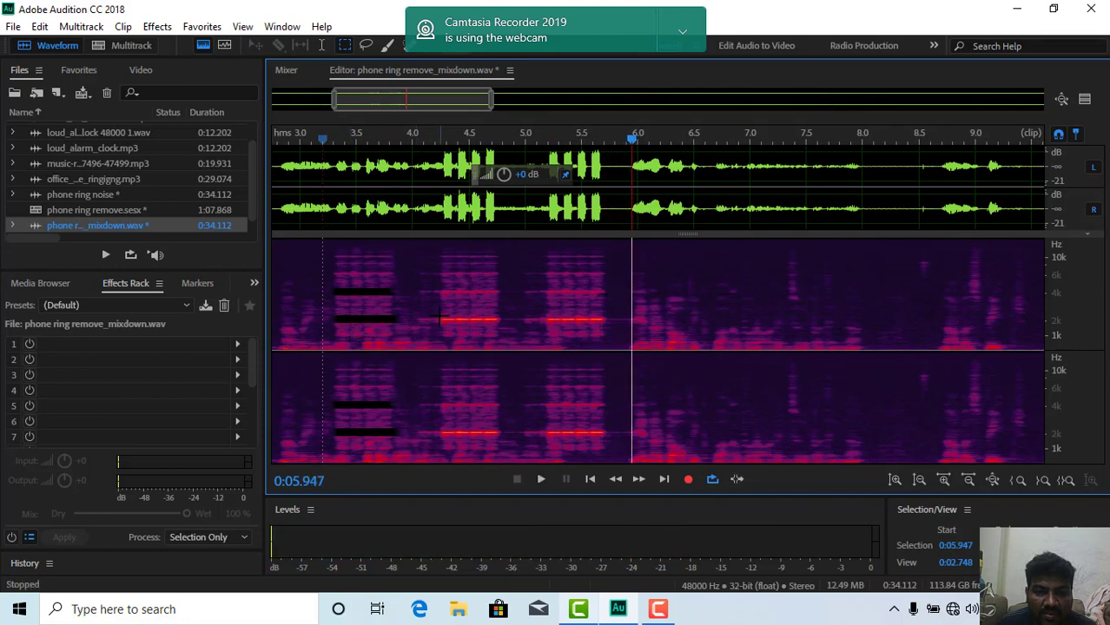
Undo the last deletion in the first burst and delete its 4 kHz band again.
{"action": "left_click_drag", "start_coordinate": [439, 319], "coordinate": [502, 323]}
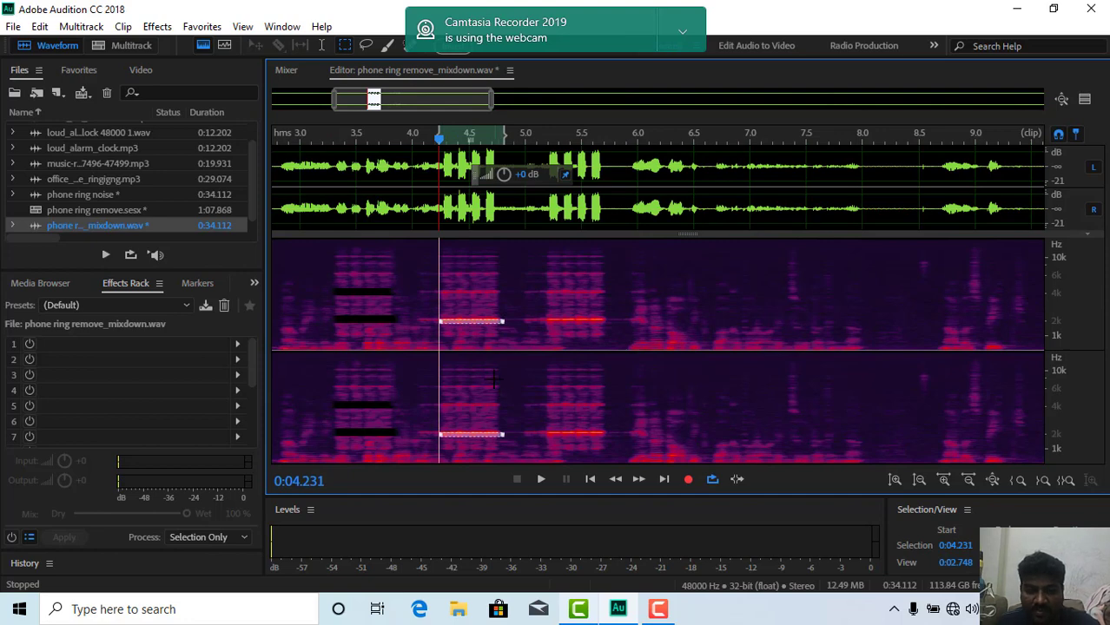
{"action": "left_click", "coordinate": [943, 478]}
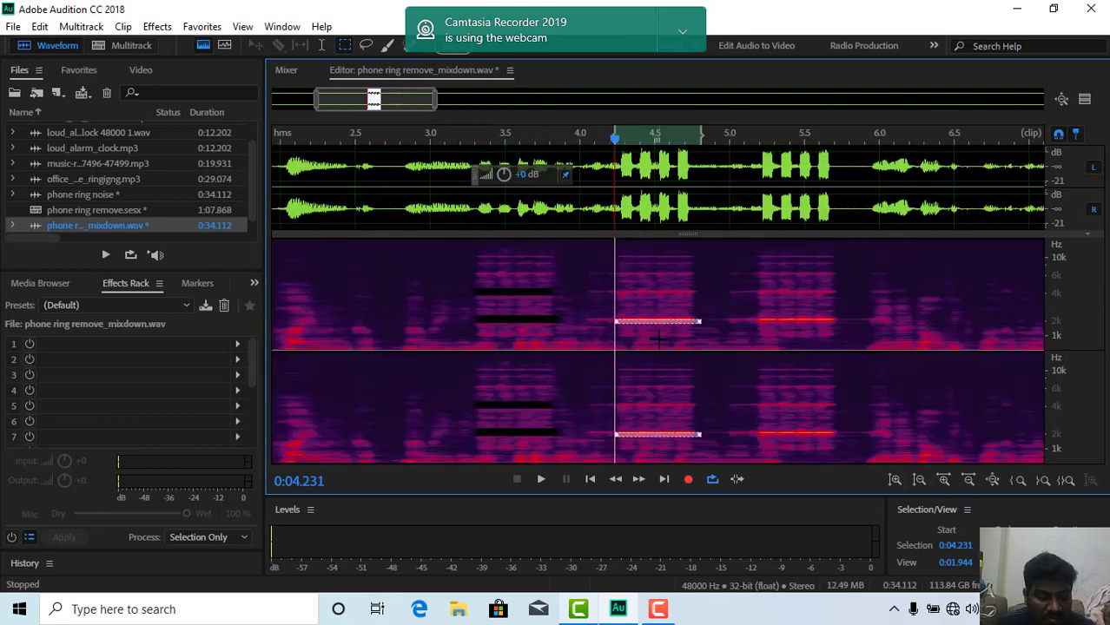
{"action": "key", "text": "ctrl+z"}
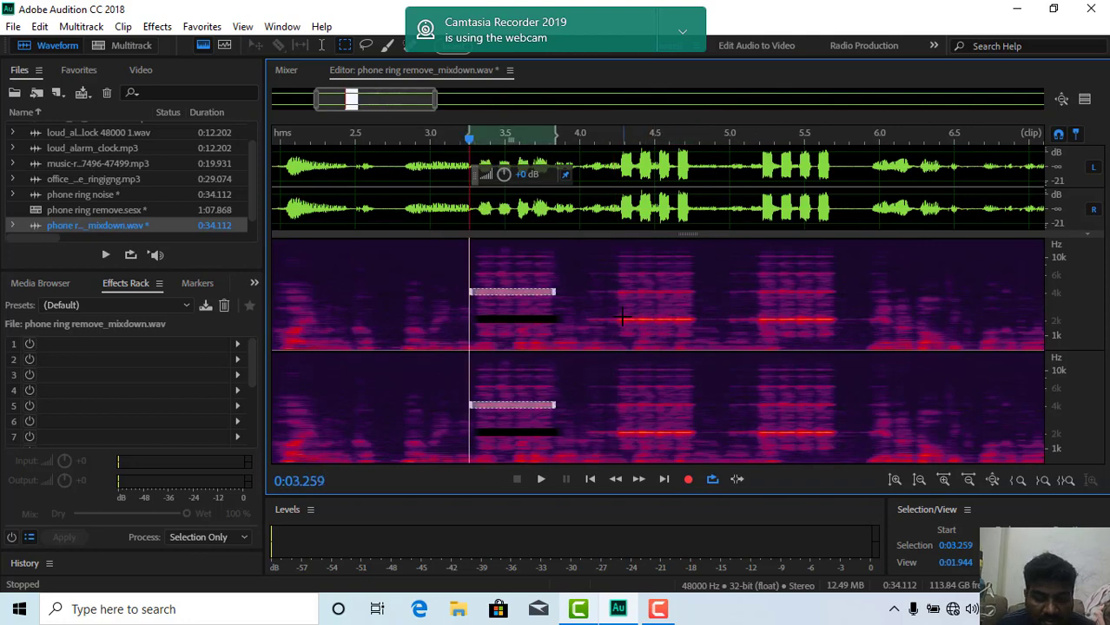
{"action": "key", "text": "Delete"}
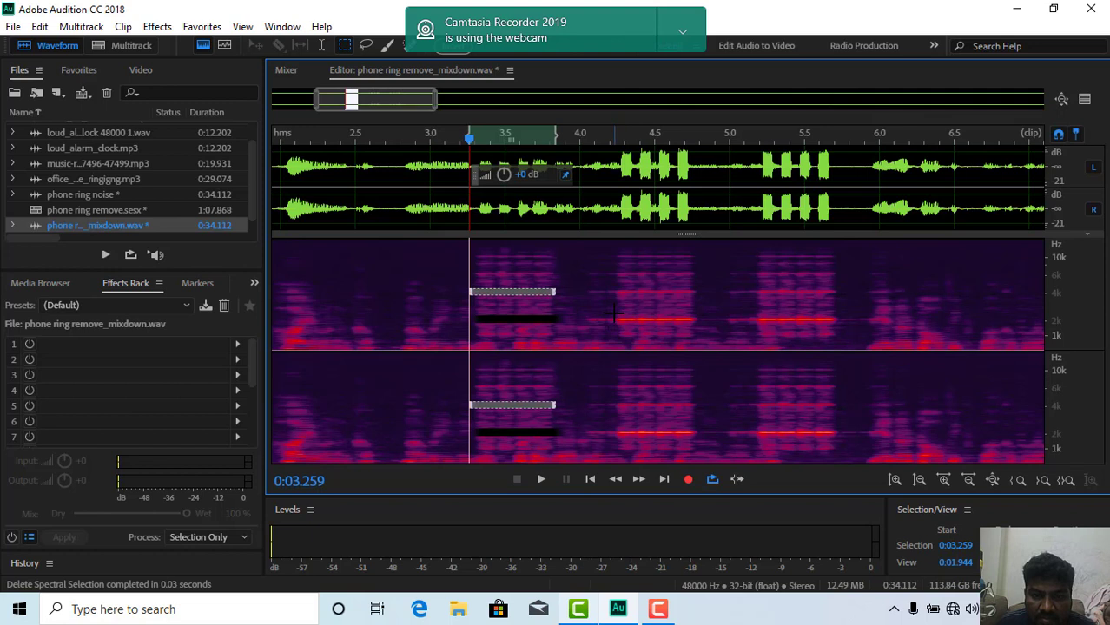
Delete the second burst's 2 kHz band from 0:04.233 to about 0:04.80 and marquee-select the third burst's 2 kHz band from 0:05.125.
{"action": "left_click_drag", "start_coordinate": [613, 314], "coordinate": [697, 326]}
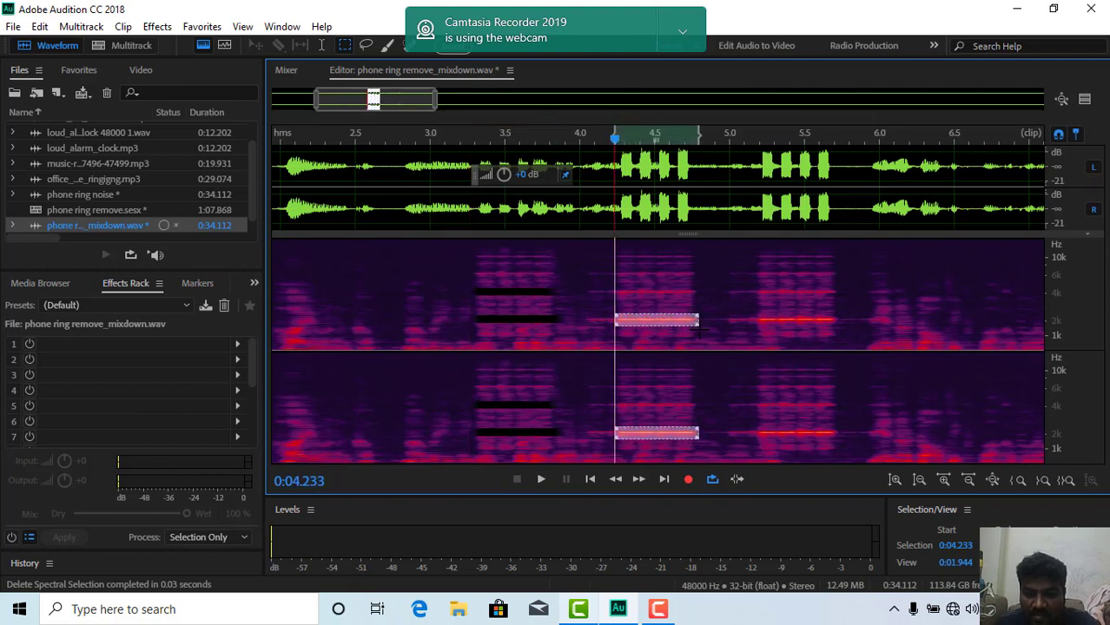
{"action": "key", "text": "Delete"}
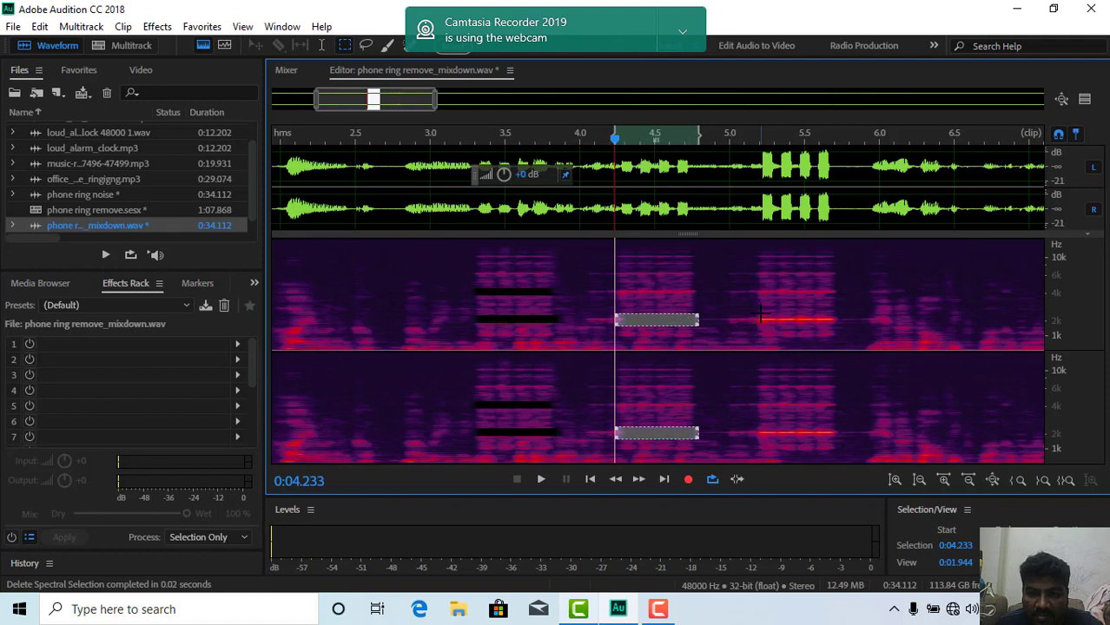
{"action": "left_click_drag", "start_coordinate": [747, 314], "coordinate": [834, 323]}
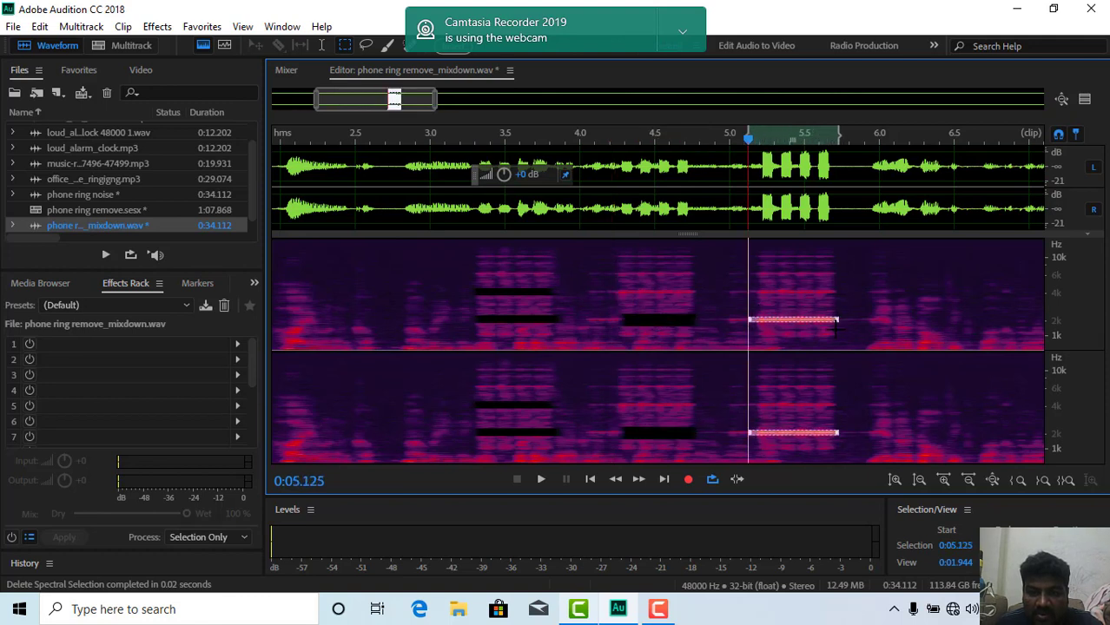
Undo every spectral deletion in the file and place the playhead at 0:03.113.
{"action": "key", "text": "ctrl+z"}
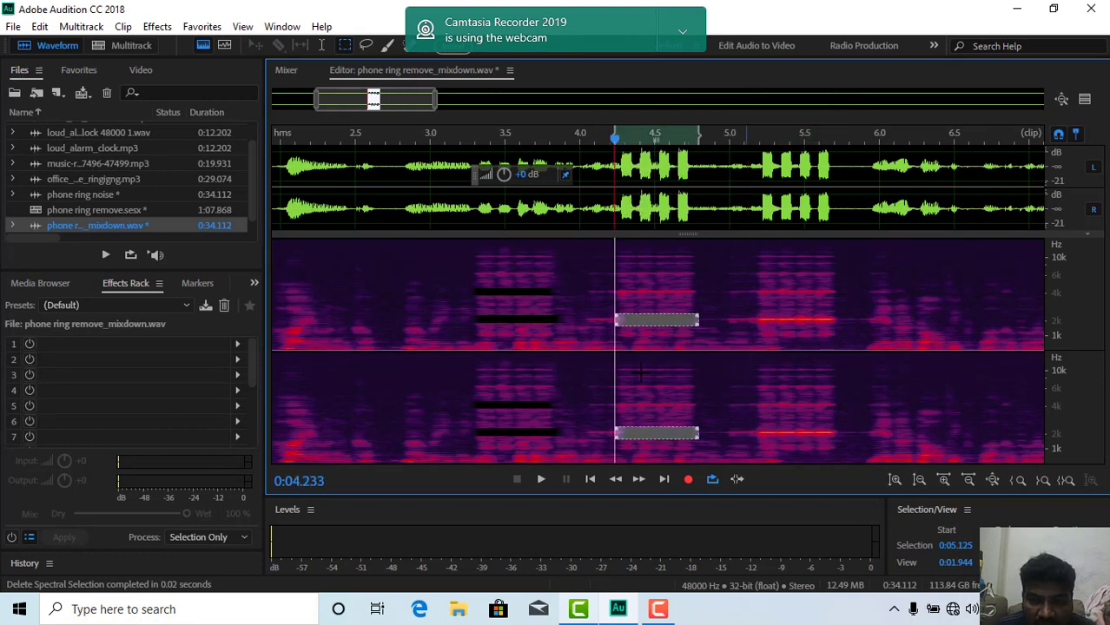
{"action": "key", "text": "ctrl+z"}
{"action": "left_click", "coordinate": [446, 332]}
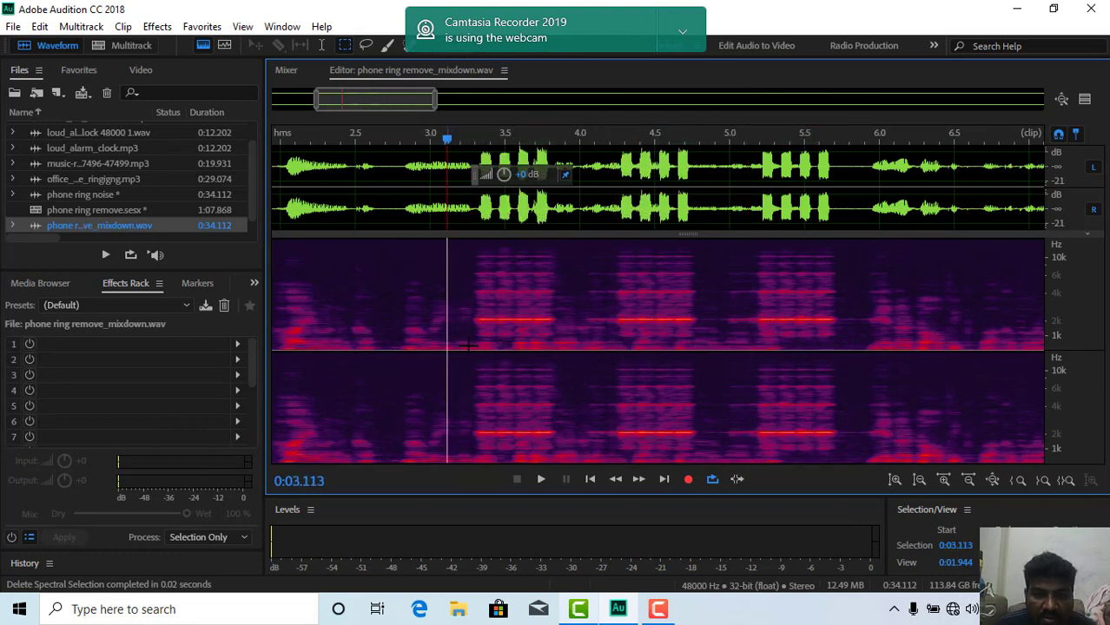
Magnify the waveform's amplitude and enlarge the timeline around the first ring burst to examine its extent.
{"action": "left_click", "coordinate": [894, 477]}
{"action": "left_click", "coordinate": [894, 477]}
{"action": "left_click", "coordinate": [894, 477]}
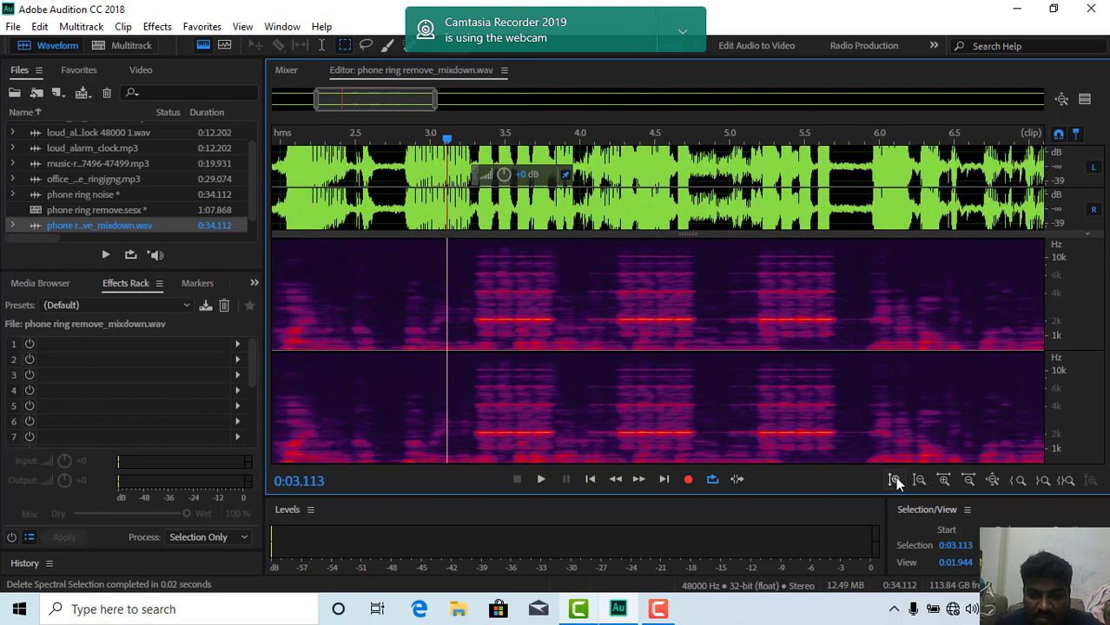
{"action": "left_click", "coordinate": [894, 477]}
{"action": "left_click", "coordinate": [730, 363]}
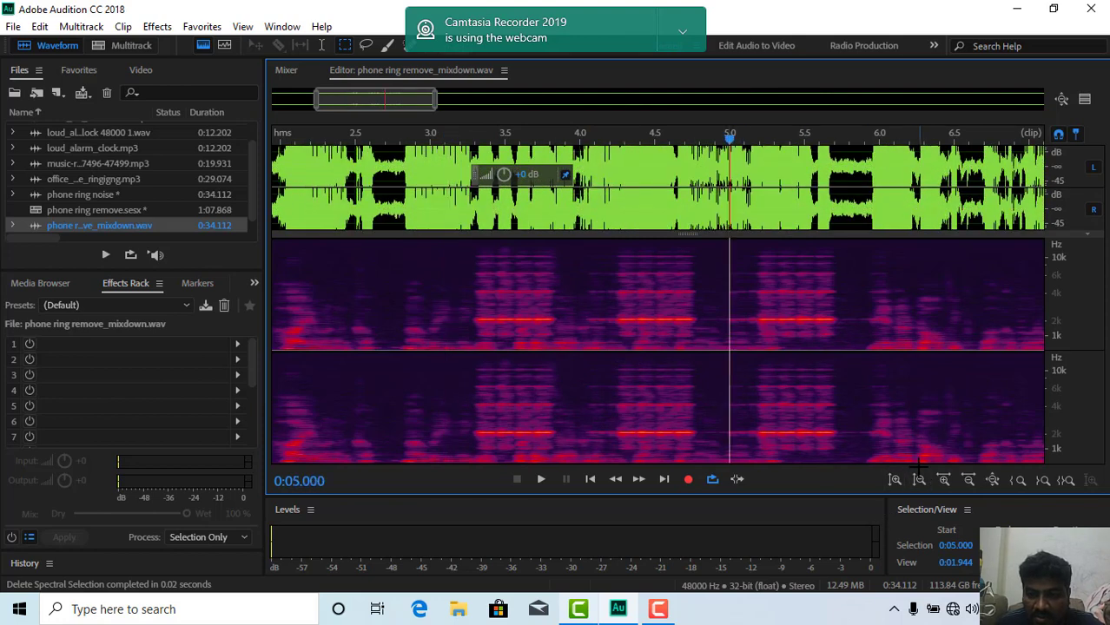
{"action": "left_click", "coordinate": [942, 480]}
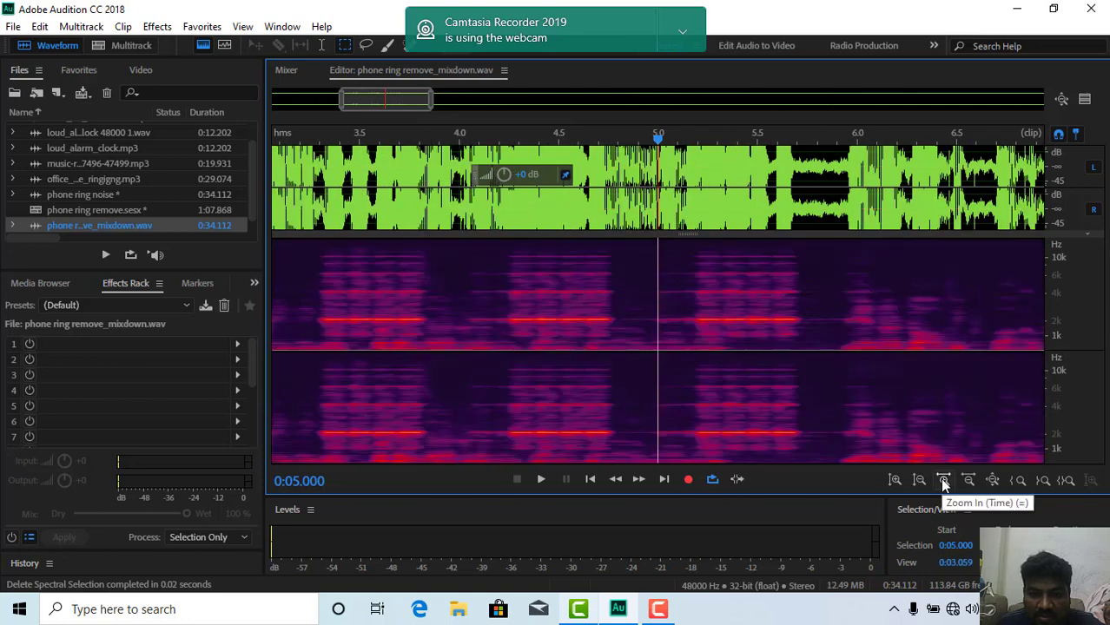
{"action": "left_click", "coordinate": [942, 481]}
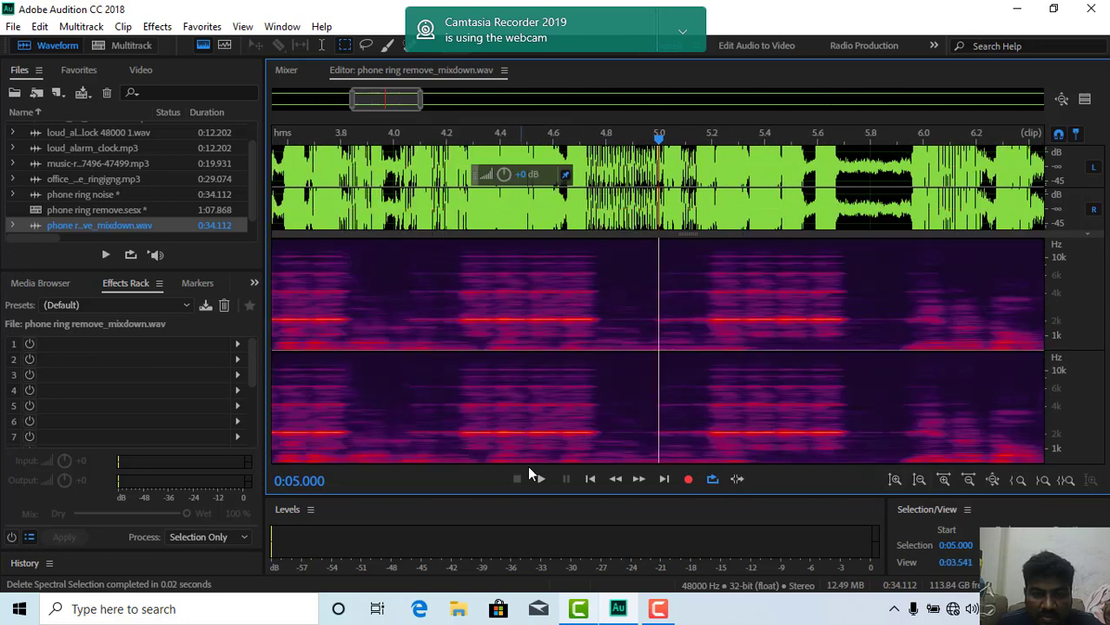
{"action": "left_click_drag", "start_coordinate": [370, 98], "coordinate": [327, 99]}
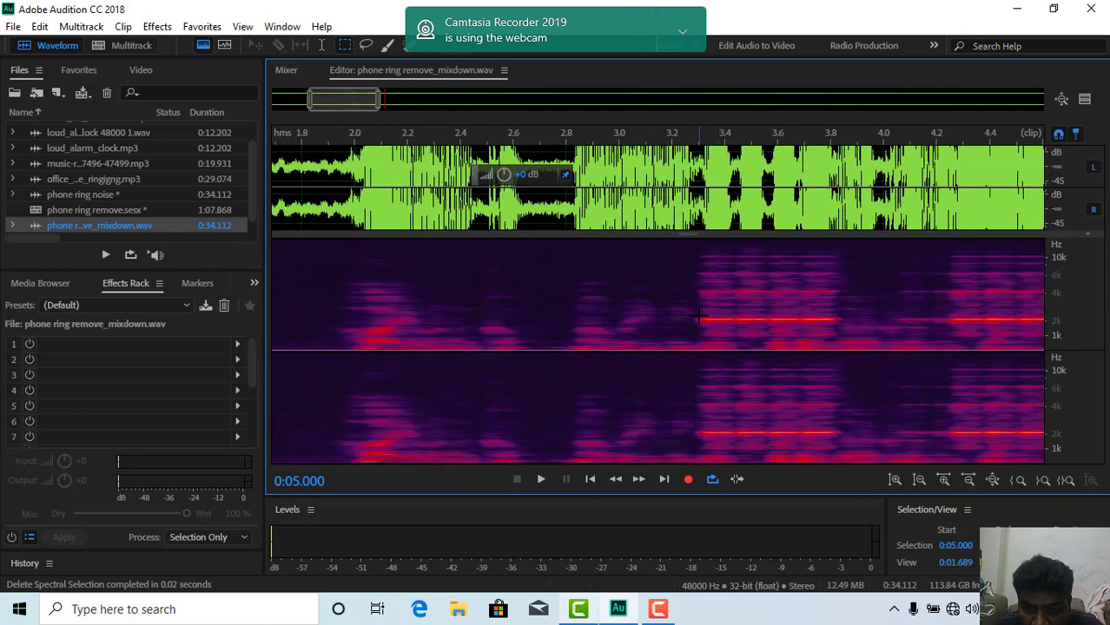
Marquee-select the first burst's 2 kHz band from 0:03.272 to about 0:03.85, play that range and delete it.
{"action": "left_click_drag", "start_coordinate": [696, 318], "coordinate": [727, 323]}
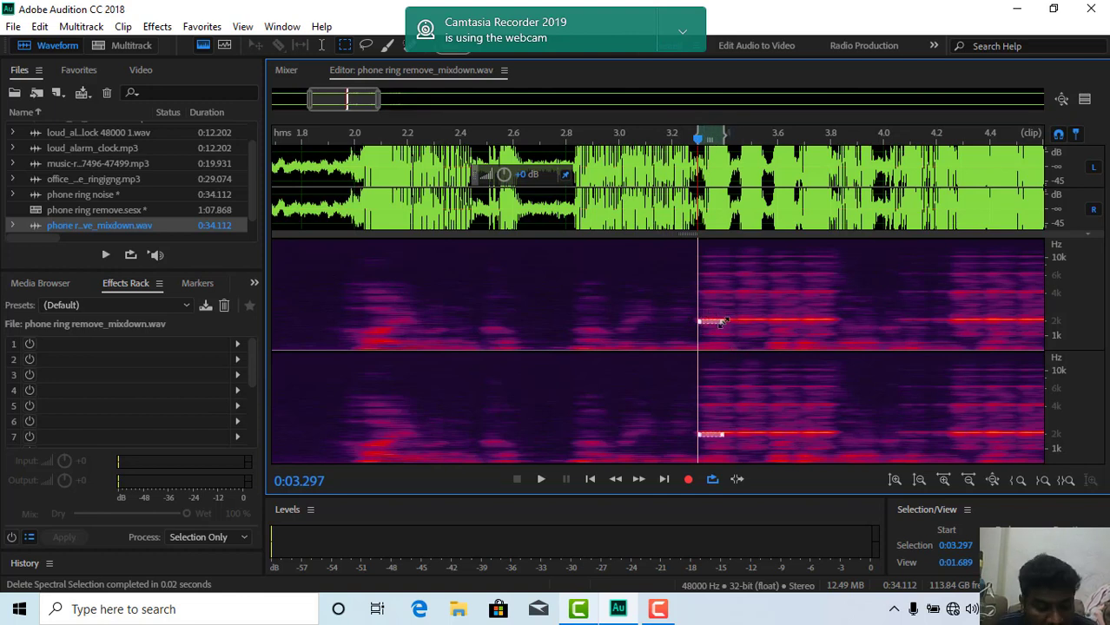
{"action": "left_click", "coordinate": [754, 320]}
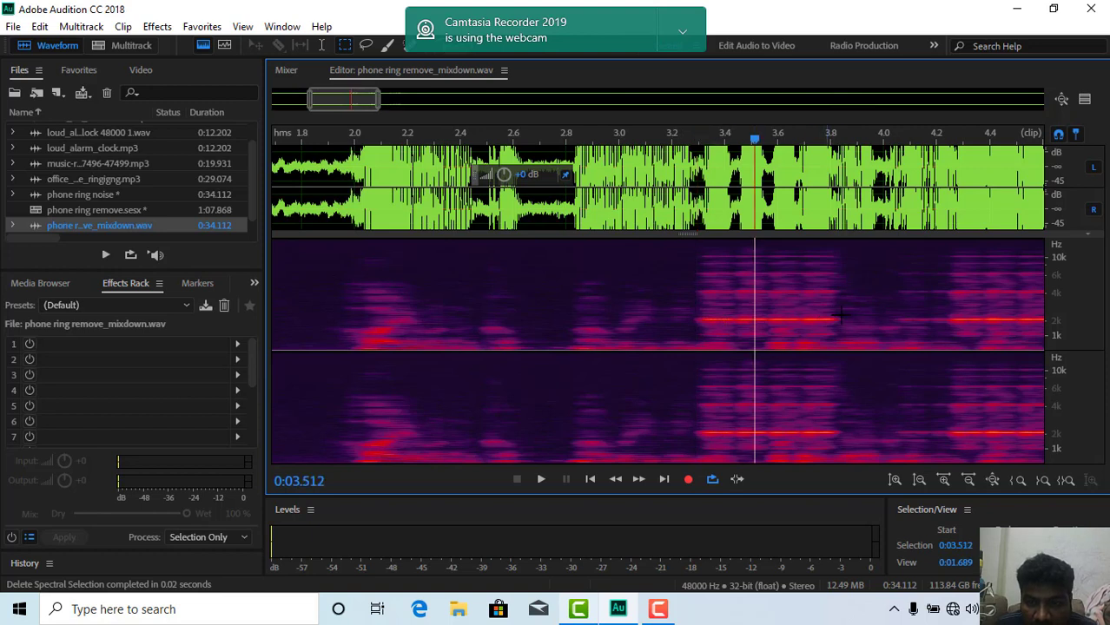
{"action": "left_click_drag", "start_coordinate": [842, 316], "coordinate": [691, 327]}
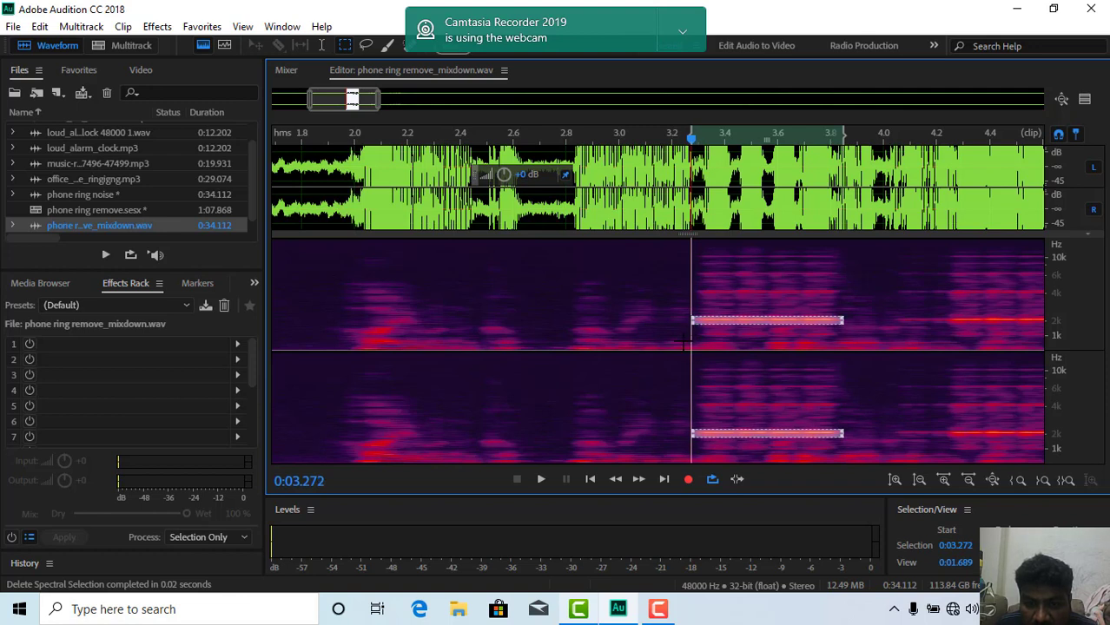
{"action": "left_click", "coordinate": [539, 479]}
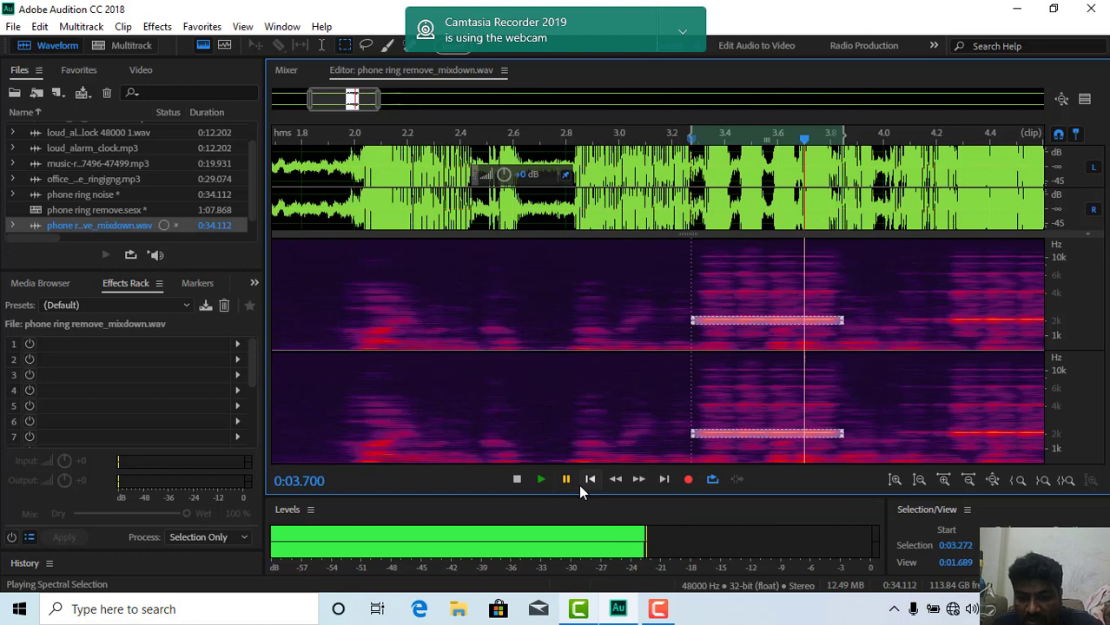
{"action": "key", "text": "Delete"}
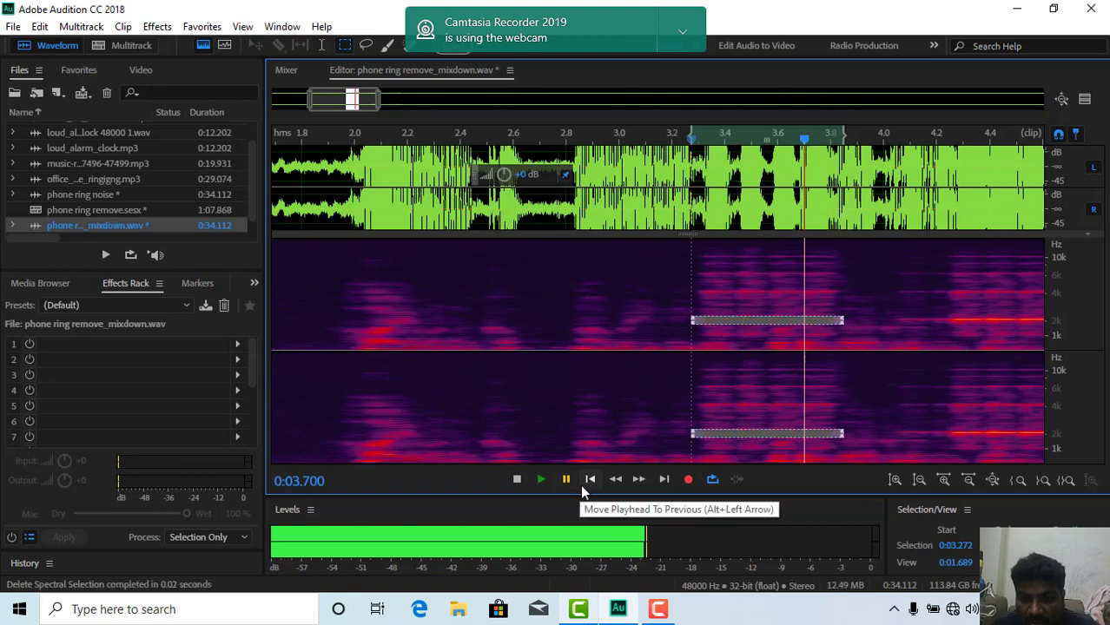
Play the audio from 0:03.223 and from the start of the file to check the edited first burst.
{"action": "left_click", "coordinate": [677, 300]}
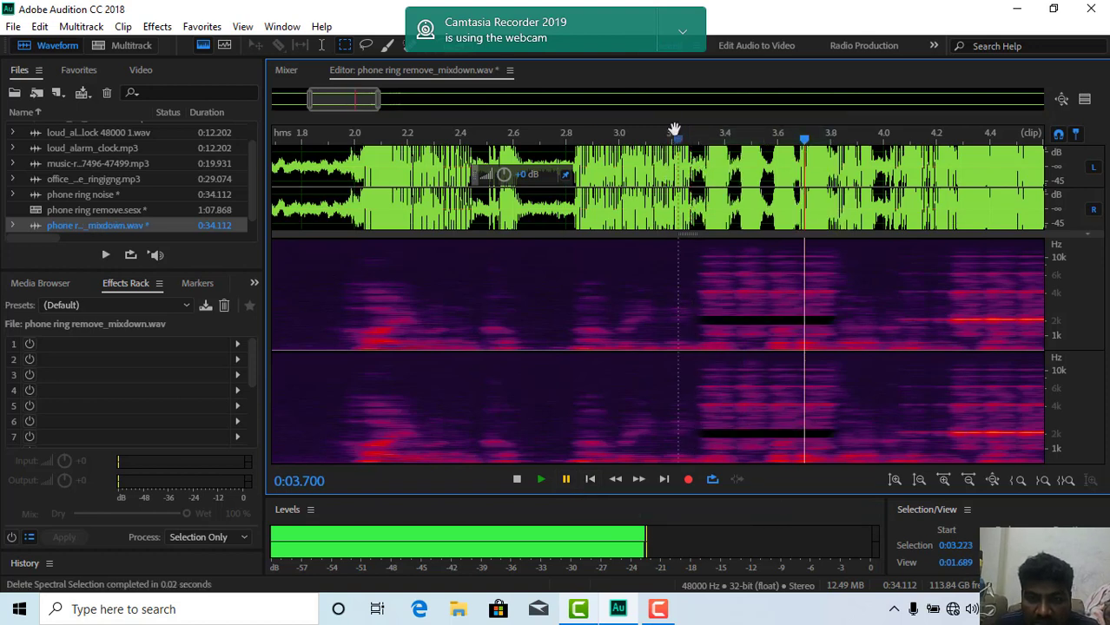
{"action": "key", "text": "space"}
{"action": "key", "text": "space"}
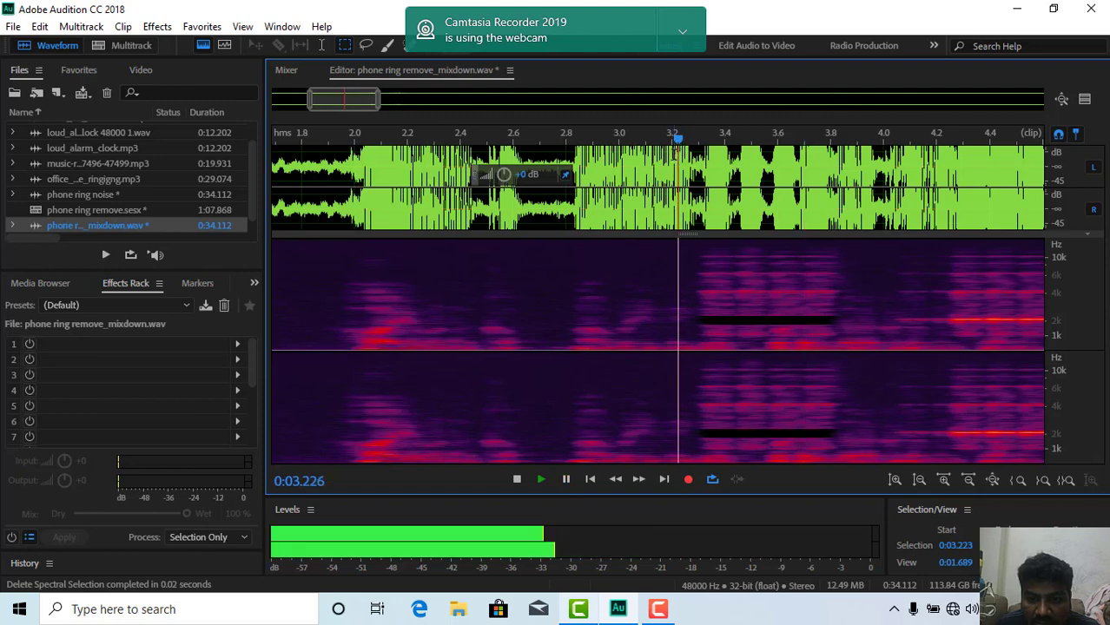
{"action": "key", "text": "Home"}
{"action": "key", "text": "space"}
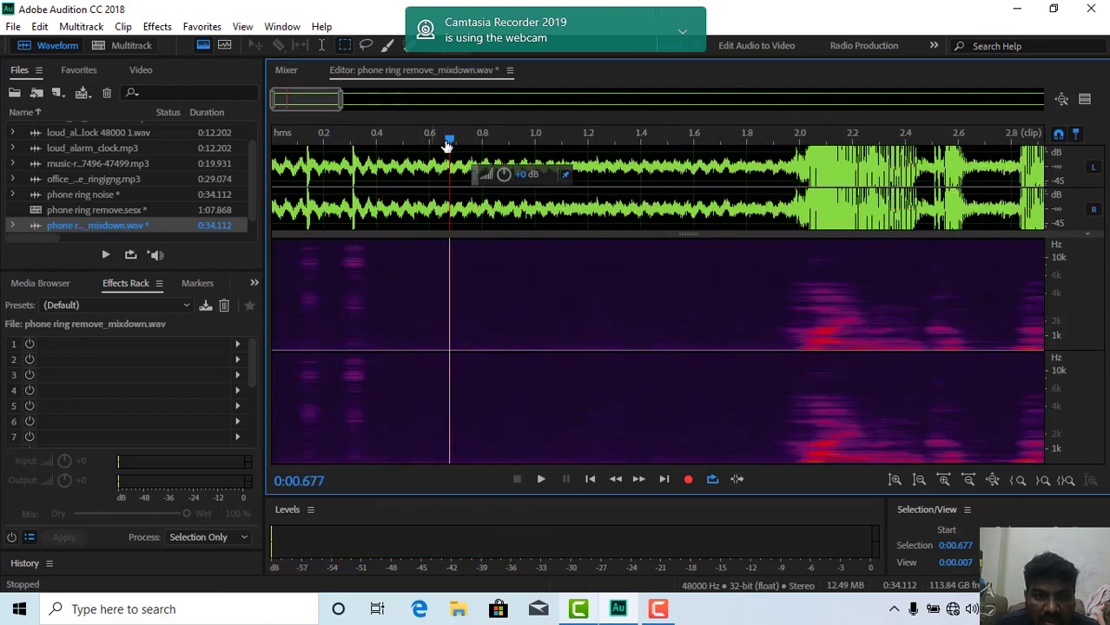
{"action": "key", "text": "space"}
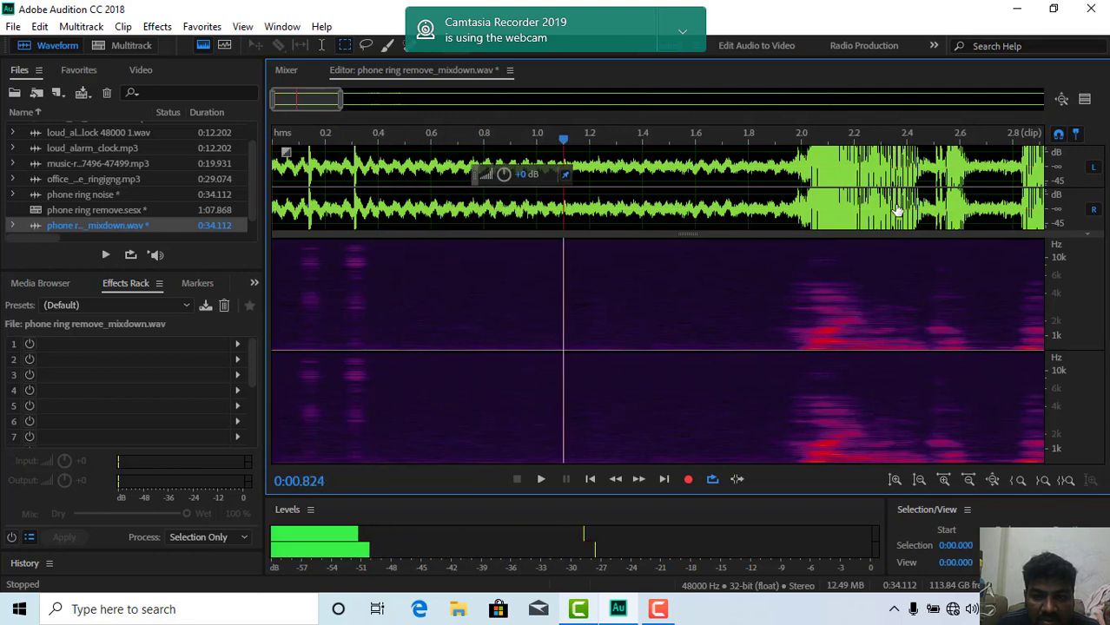
Marquee-select the second burst's 2 kHz band from 0:04.249 to about 0:04.84, play that range and delete it.
{"action": "left_click_drag", "start_coordinate": [881, 243], "coordinate": [446, 243]}
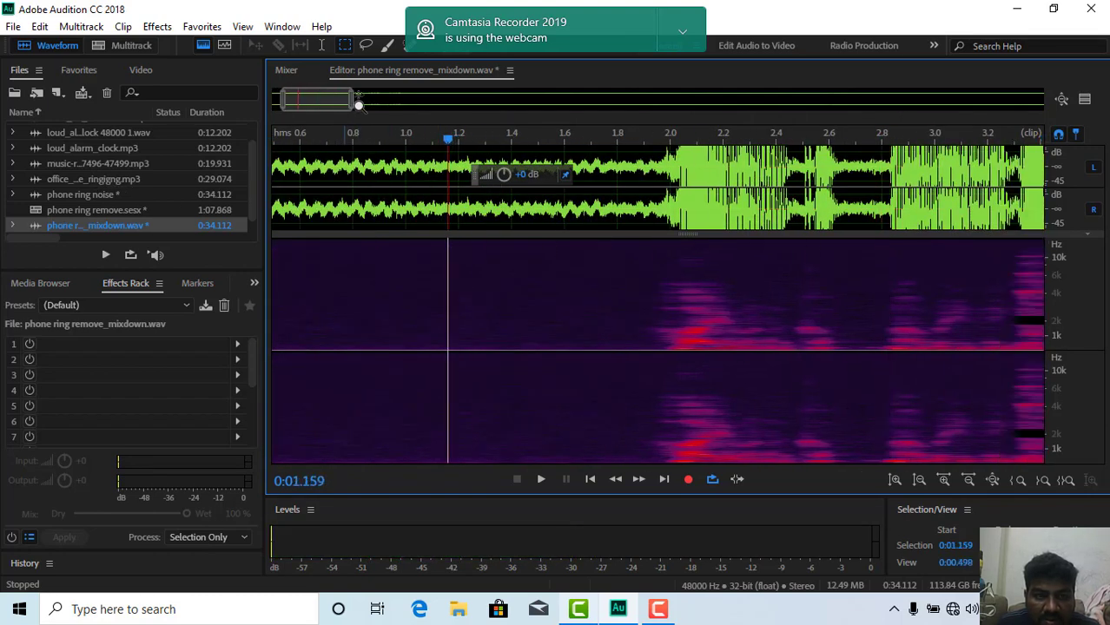
{"action": "left_click_drag", "start_coordinate": [353, 109], "coordinate": [549, 113]}
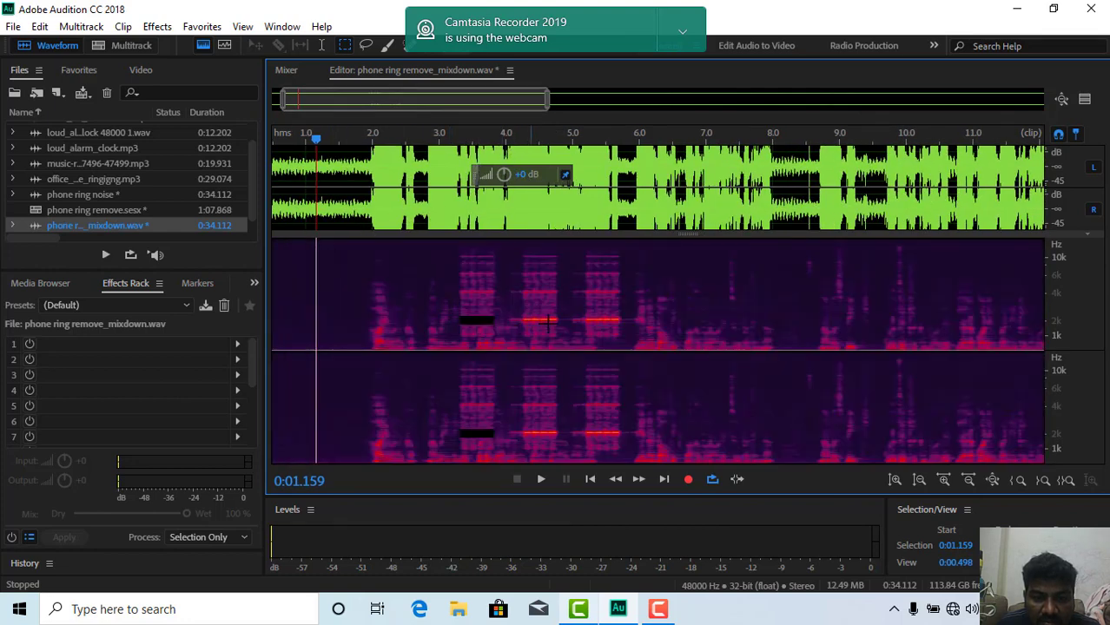
{"action": "left_click", "coordinate": [943, 486]}
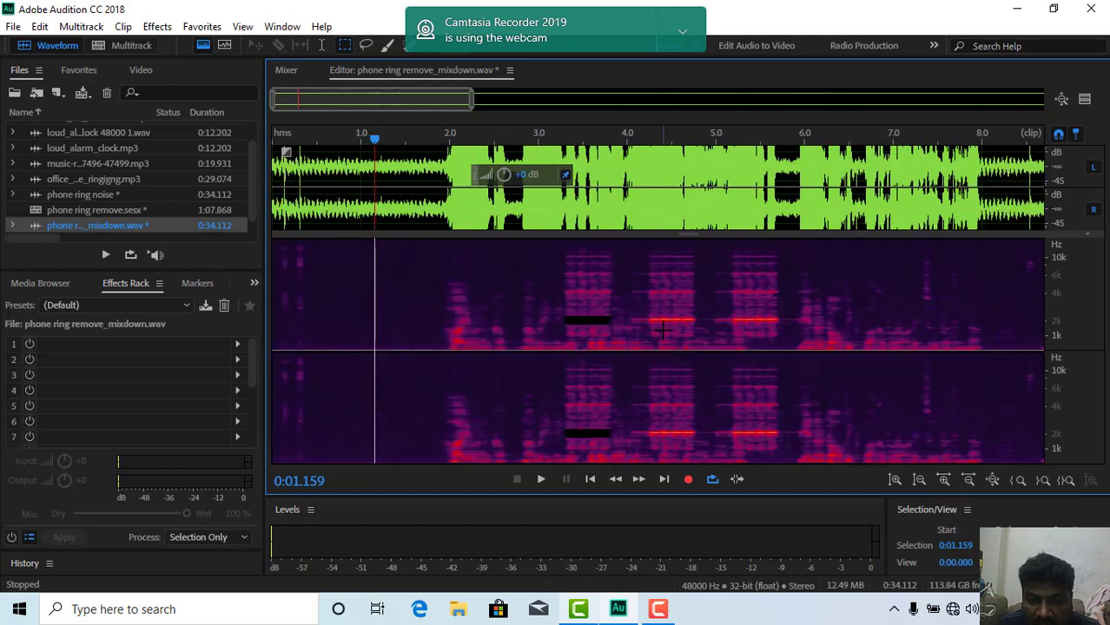
{"action": "left_click", "coordinate": [942, 482]}
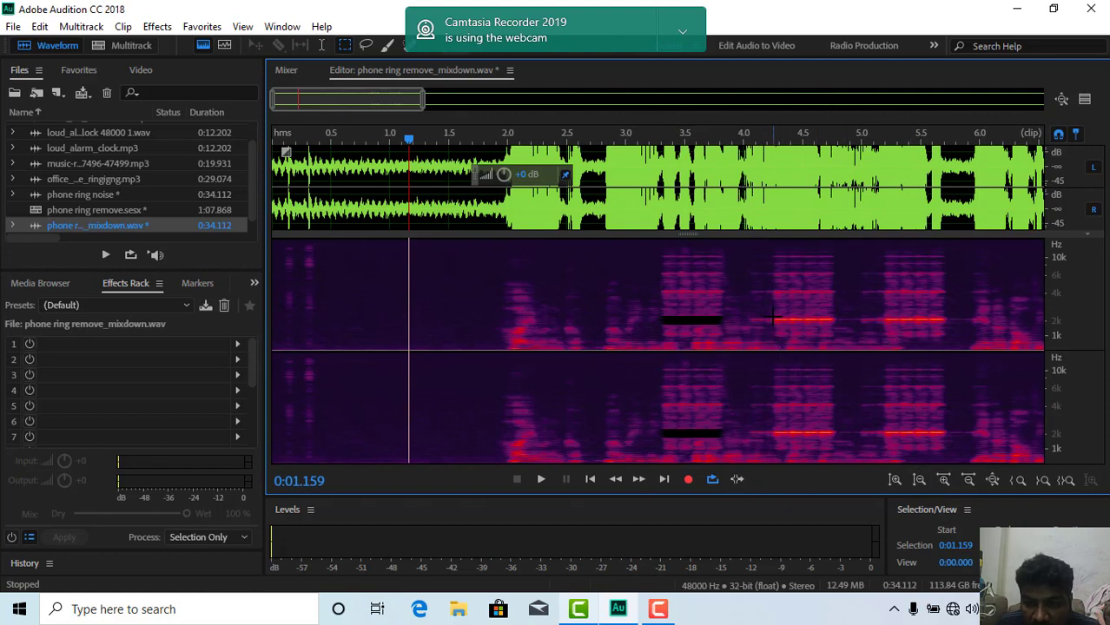
{"action": "left_click_drag", "start_coordinate": [772, 317], "coordinate": [843, 322]}
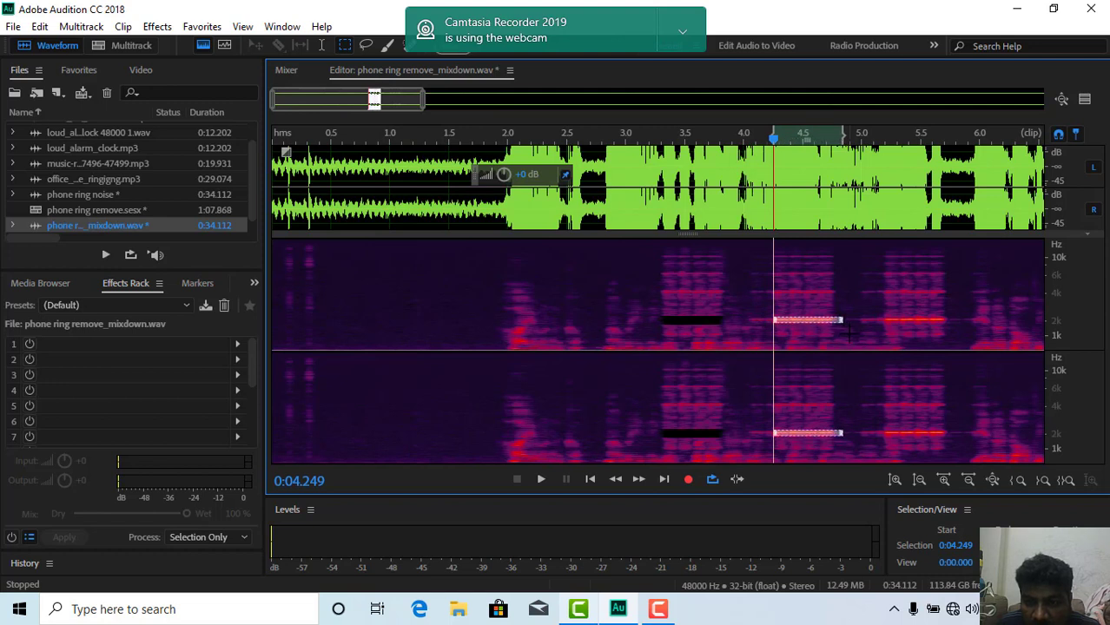
{"action": "key", "text": "space"}
{"action": "key", "text": "space"}
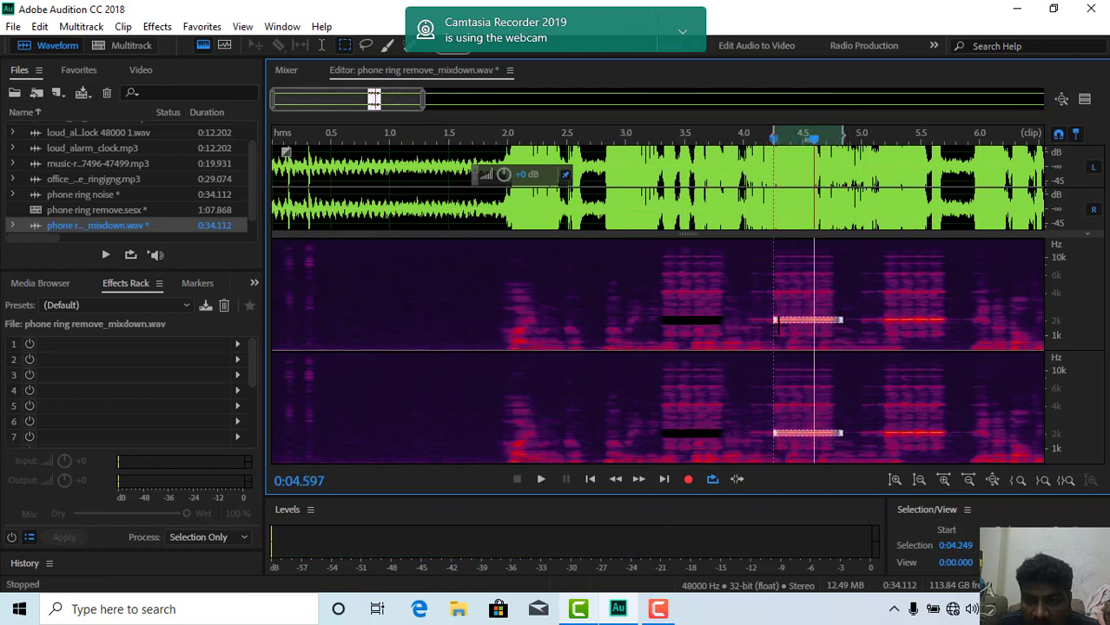
{"action": "key", "text": "Delete"}
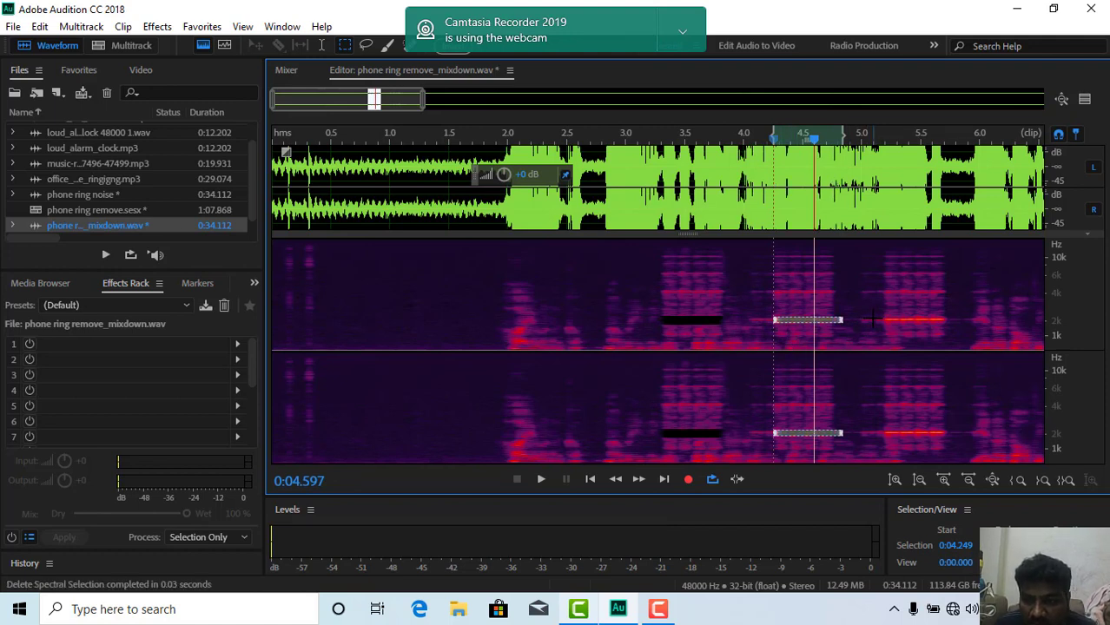
Delete the third burst's 2 kHz band from 0:05.097 to about 0:05.76 and play that range.
{"action": "left_click_drag", "start_coordinate": [872, 319], "coordinate": [950, 322]}
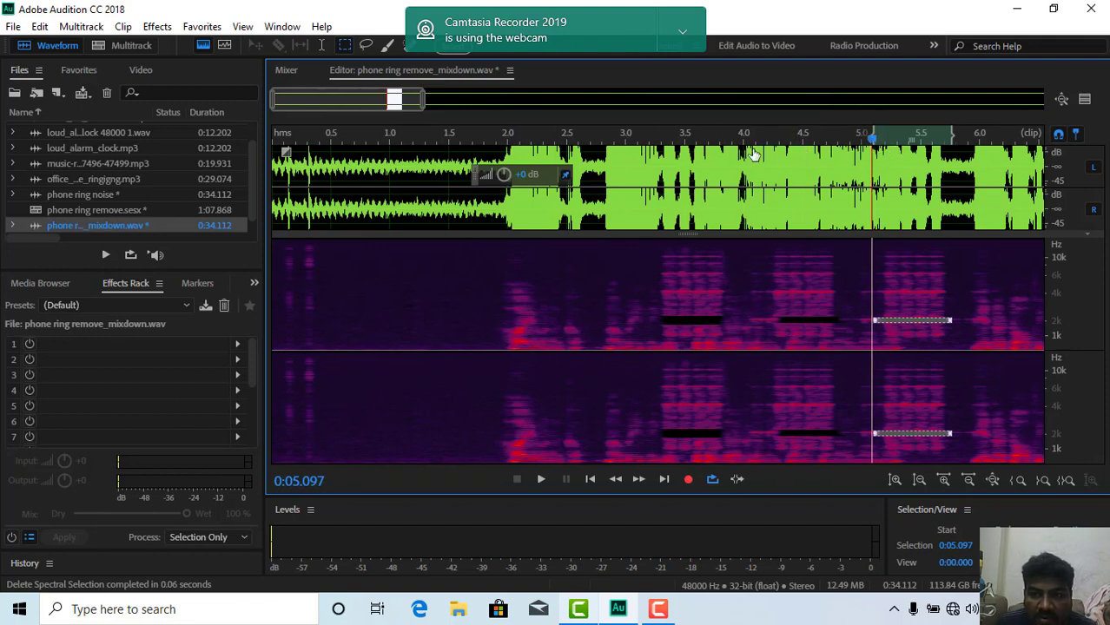
{"action": "key", "text": "space"}
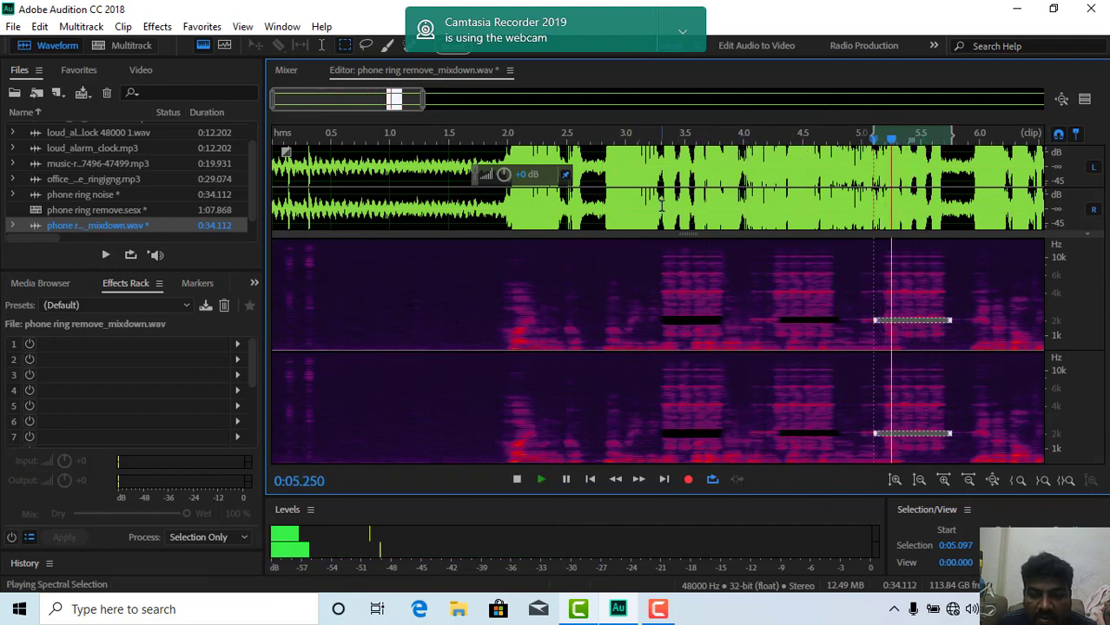
{"action": "key", "text": "space"}
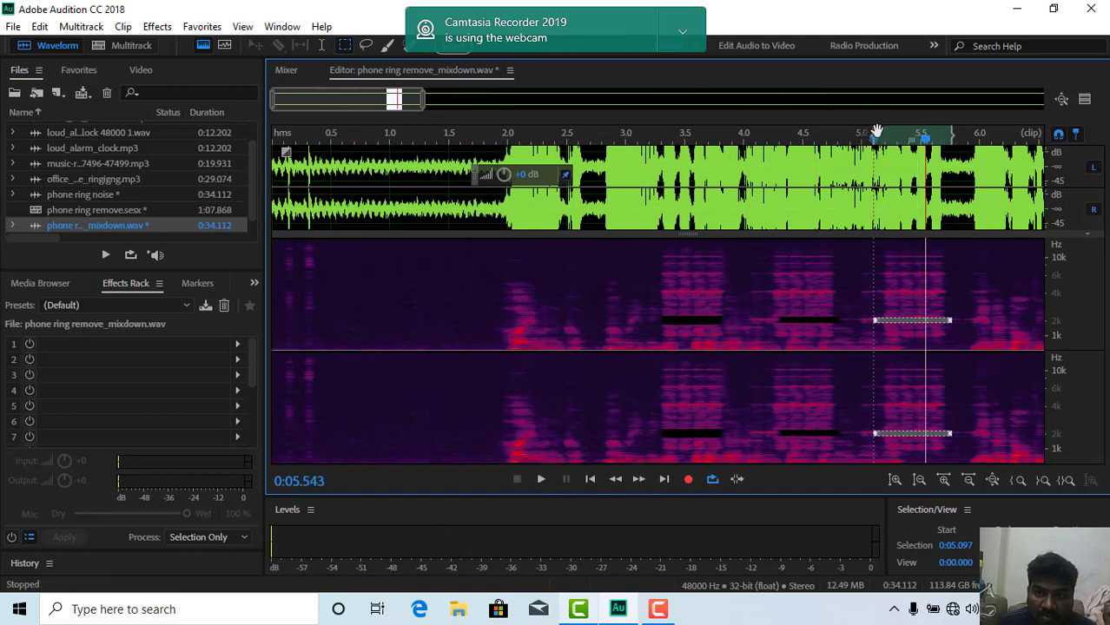
Select the whole visible range with the Time Selection tool and play from 0:02.848 and about 0:03.19 to check the three bursts.
{"action": "left_click_drag", "start_coordinate": [876, 133], "coordinate": [106, 174]}
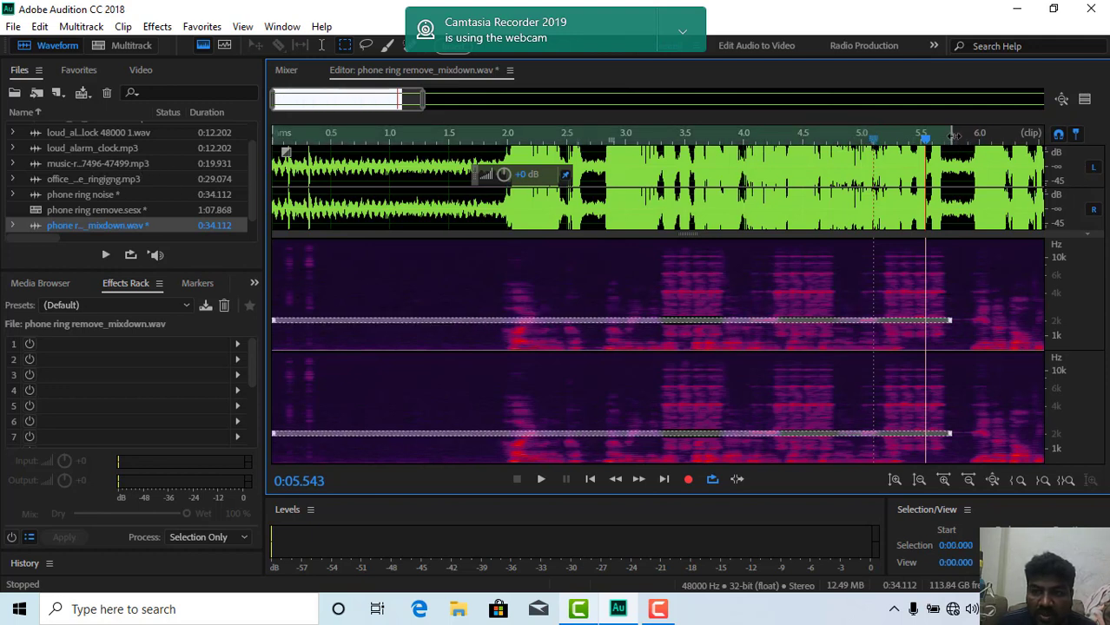
{"action": "left_click_drag", "start_coordinate": [951, 134], "coordinate": [1044, 134]}
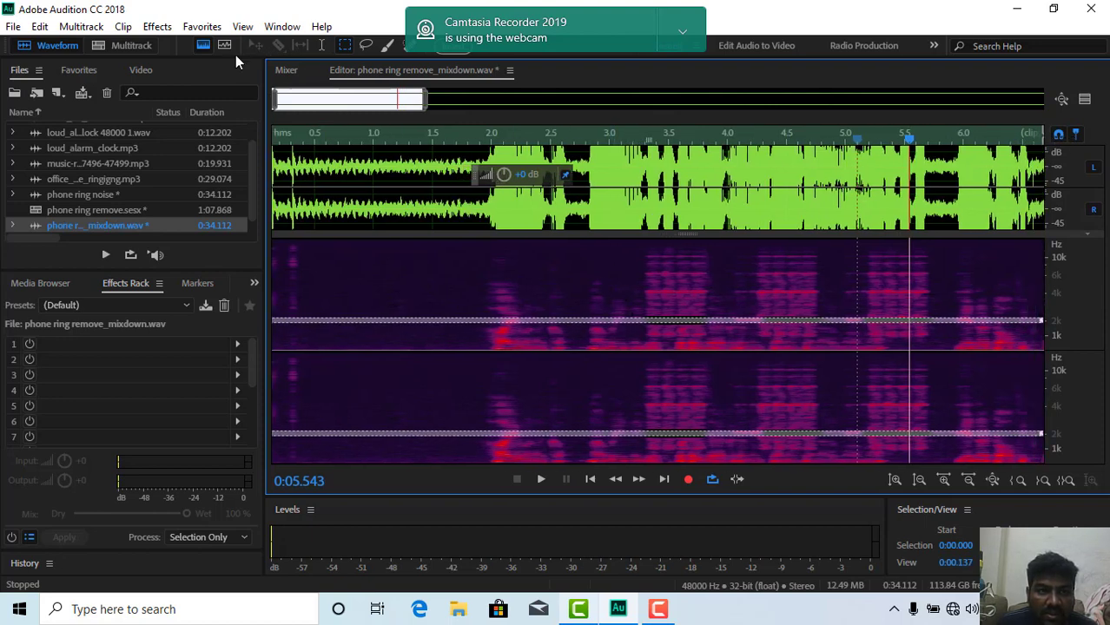
{"action": "left_click", "coordinate": [320, 45]}
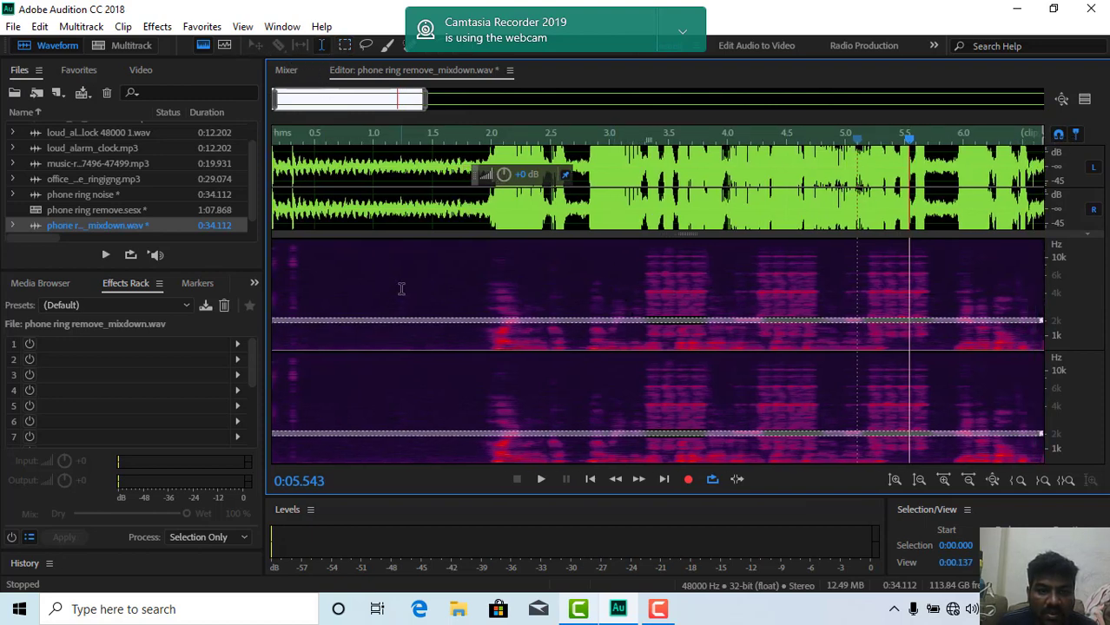
{"action": "double_click", "coordinate": [500, 323]}
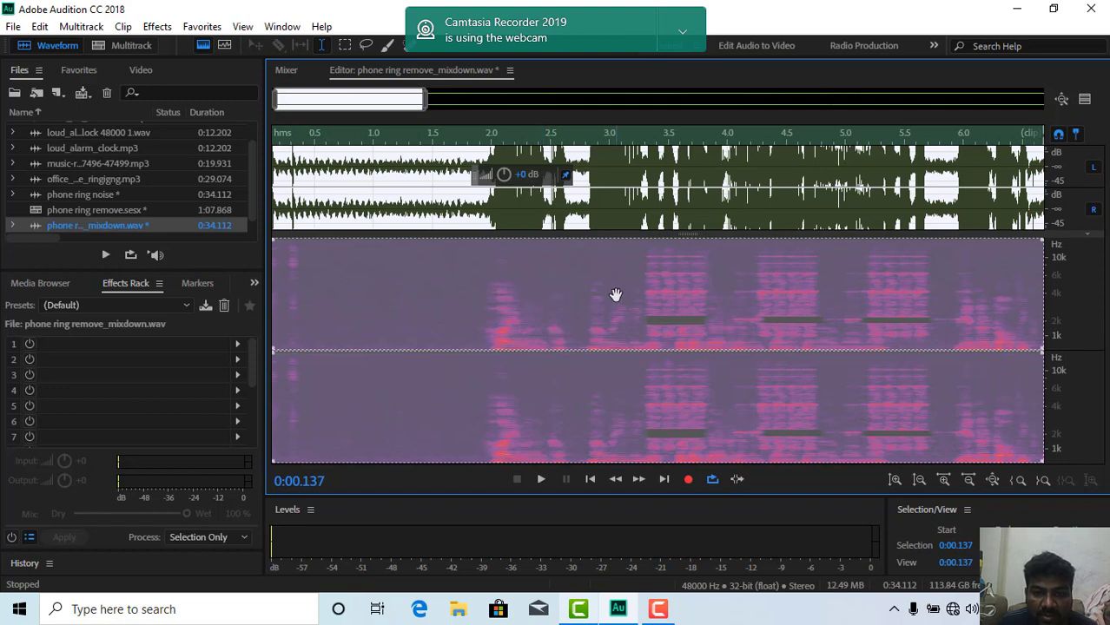
{"action": "left_click", "coordinate": [591, 139]}
{"action": "key", "text": "space"}
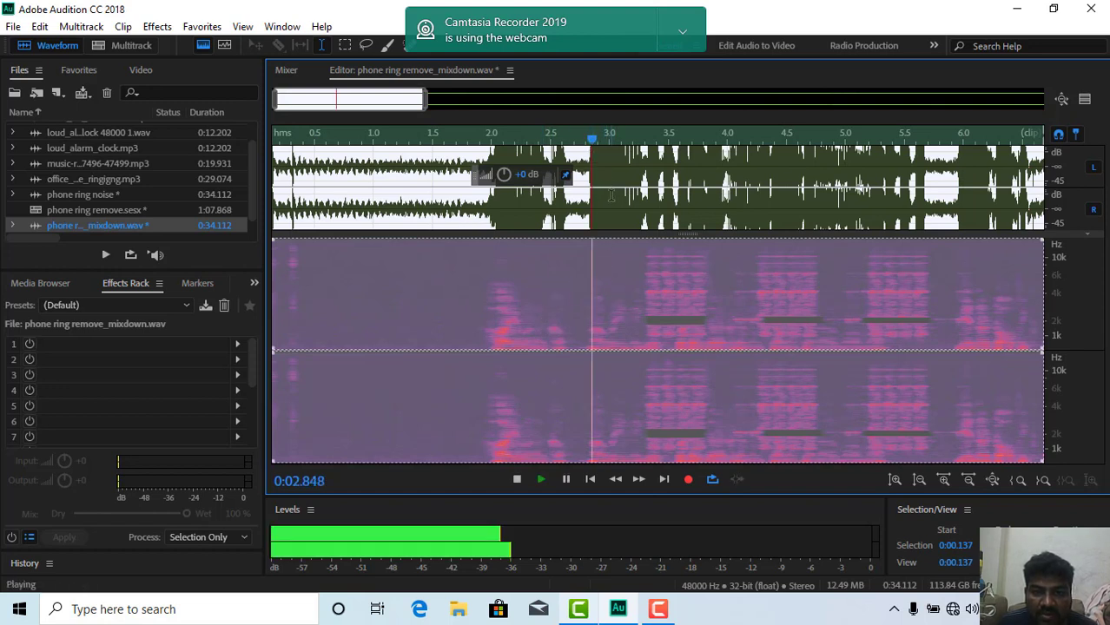
{"action": "key", "text": "space"}
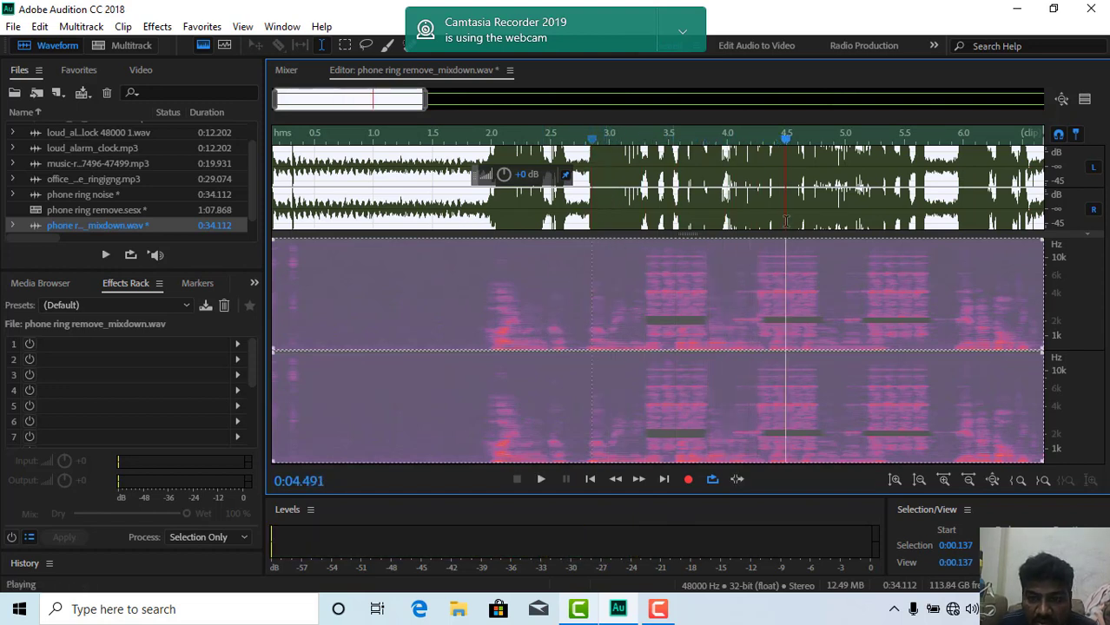
{"action": "left_click_drag", "start_coordinate": [787, 141], "coordinate": [632, 165]}
{"action": "key", "text": "space"}
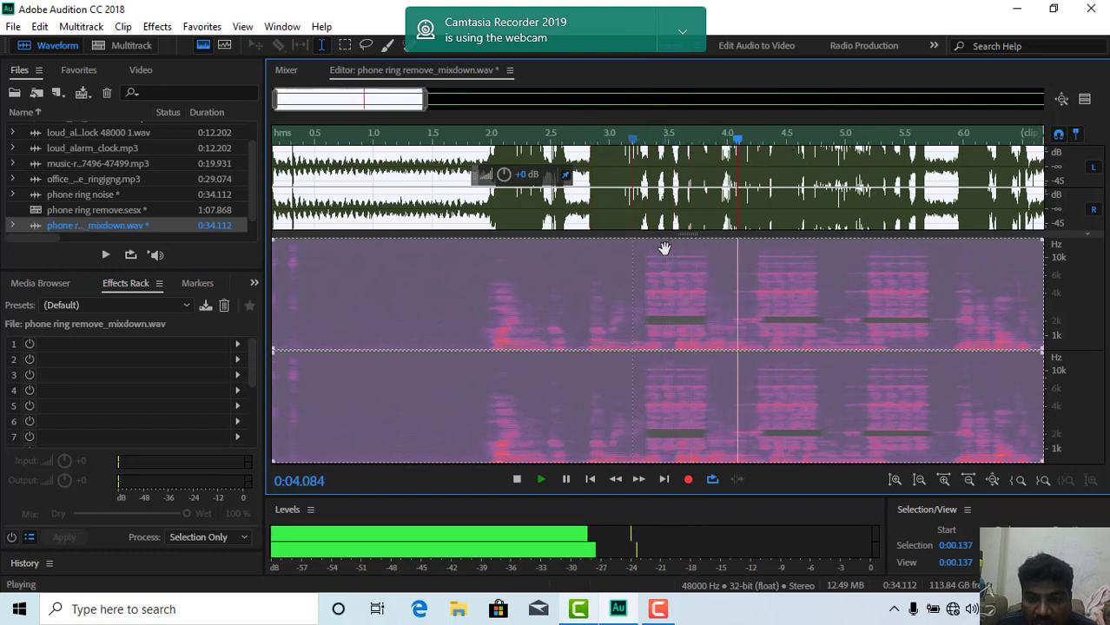
{"action": "key", "text": "space"}
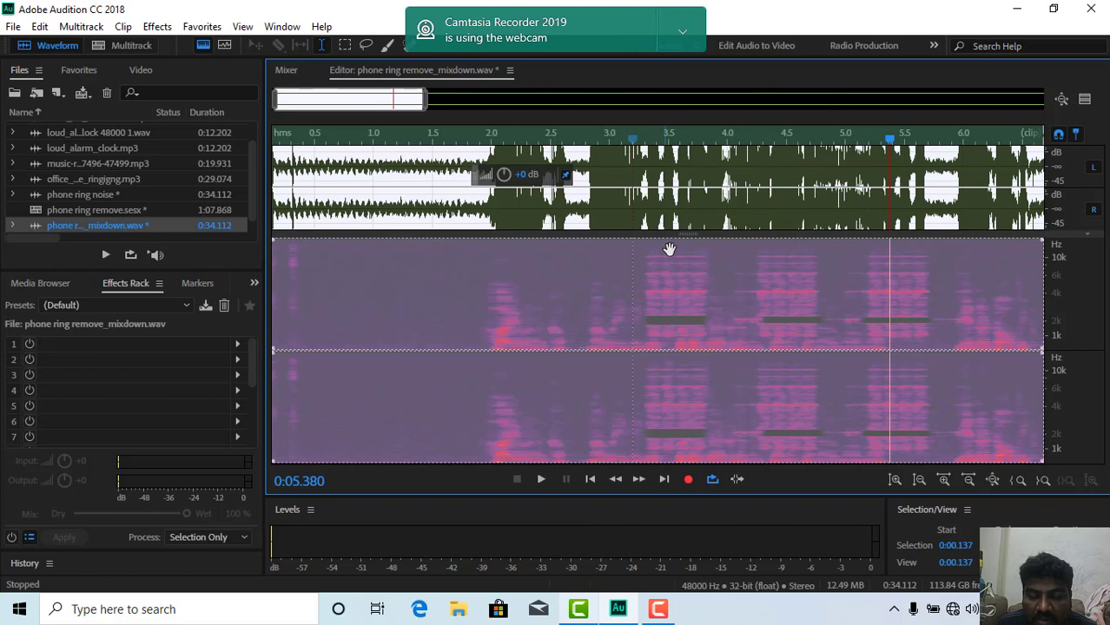
Place the playhead at 0:03.600, enlarge the timeline there and marquee-select part of the first burst's 4 kHz band from about 0:03.30.
{"action": "left_click", "coordinate": [680, 197]}
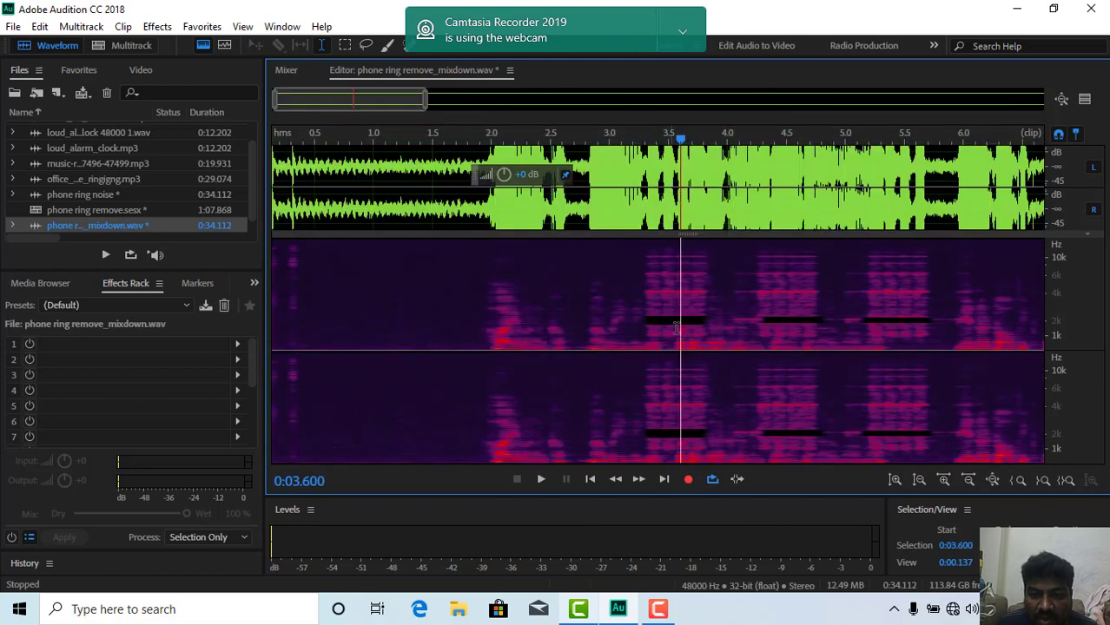
{"action": "left_click", "coordinate": [943, 481]}
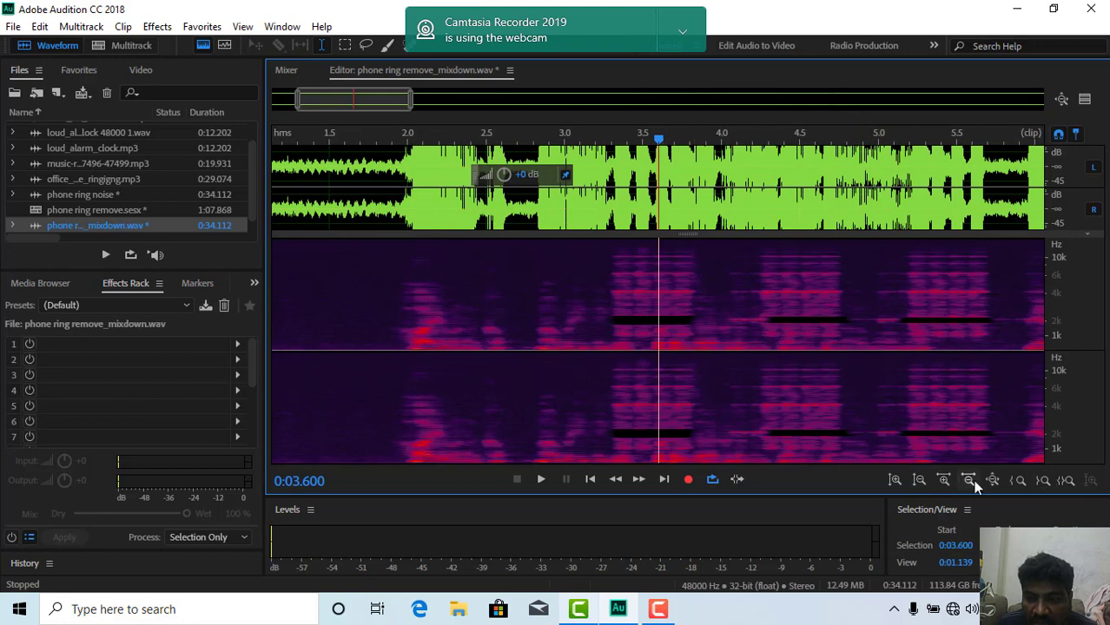
{"action": "left_click", "coordinate": [944, 481]}
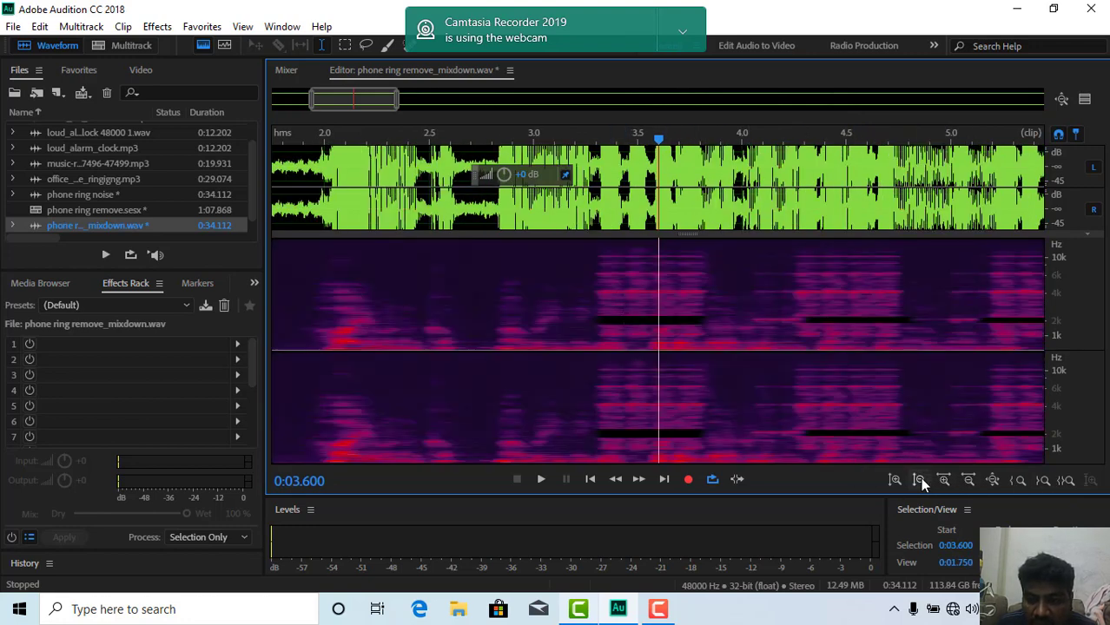
{"action": "left_click", "coordinate": [943, 480]}
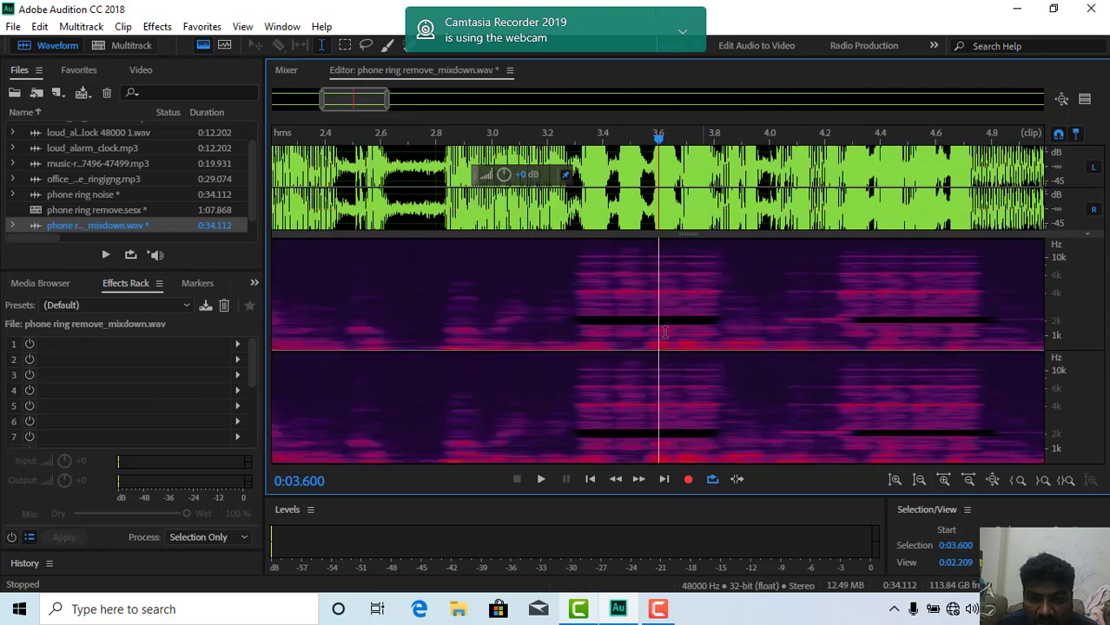
{"action": "left_click", "coordinate": [944, 479]}
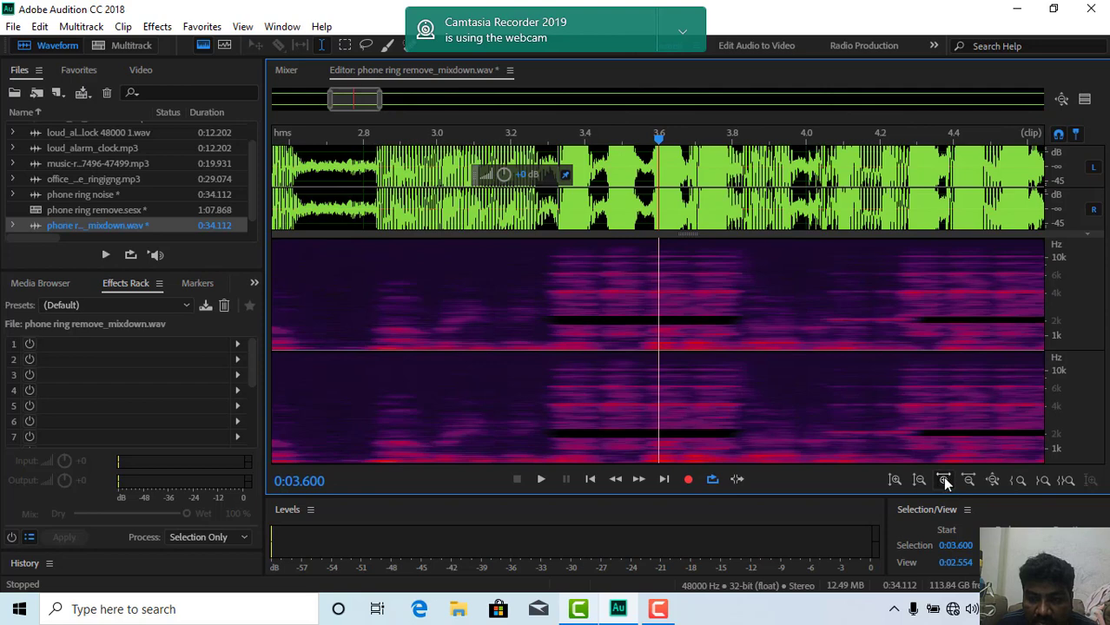
{"action": "left_click", "coordinate": [944, 478]}
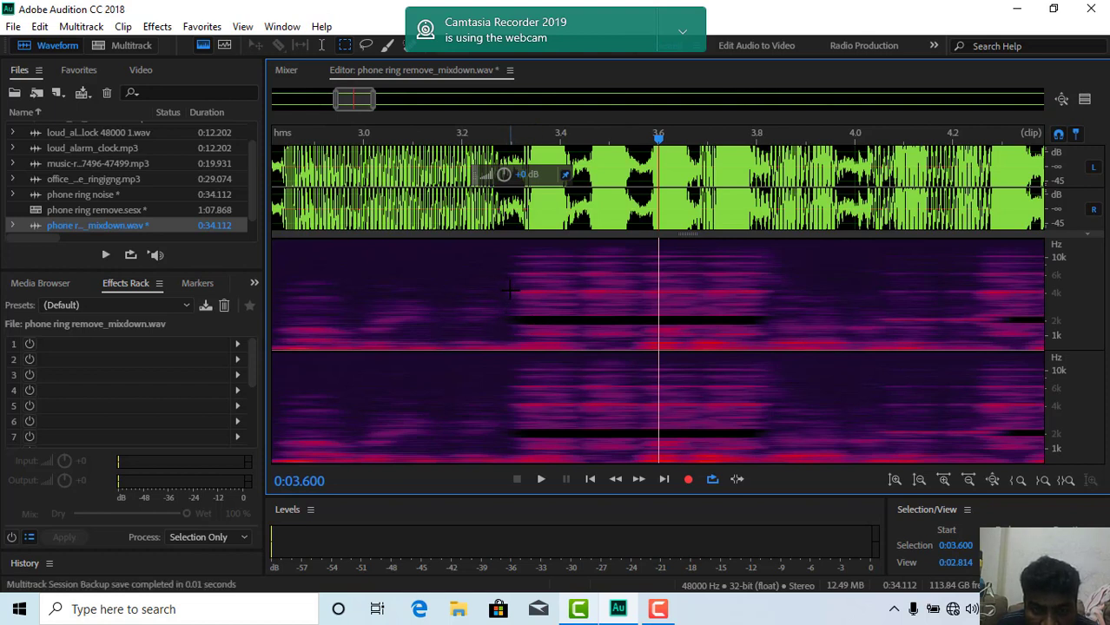
{"action": "left_click_drag", "start_coordinate": [510, 289], "coordinate": [666, 289]}
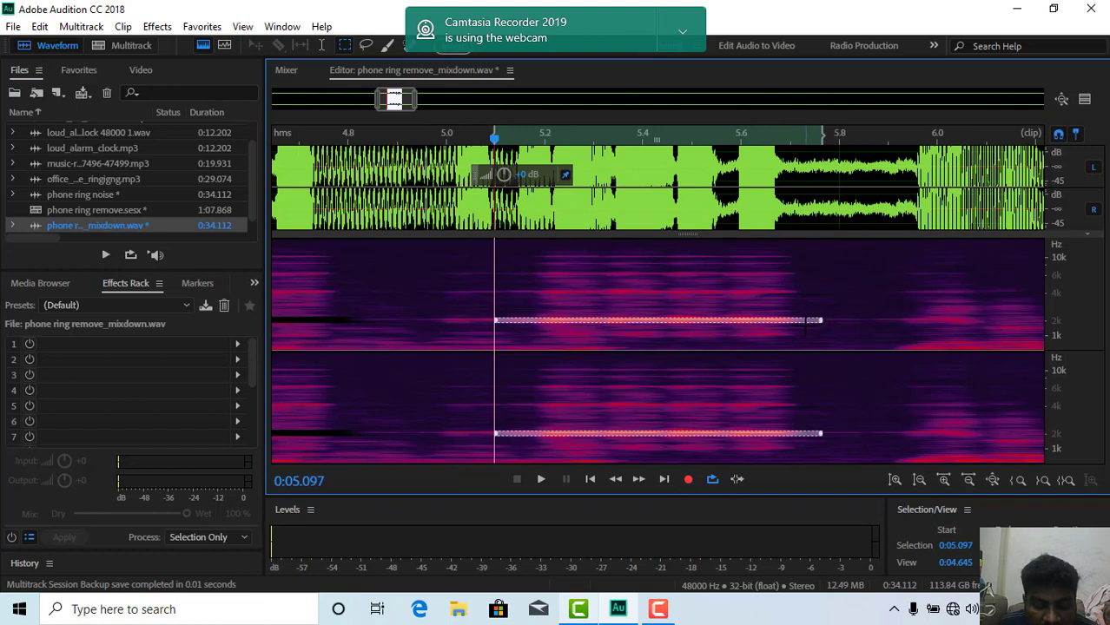
Restore the third burst's 2 kHz selection and delete that band again from 0:05.097 to about 0:05.76.
{"action": "left_click", "coordinate": [738, 317]}
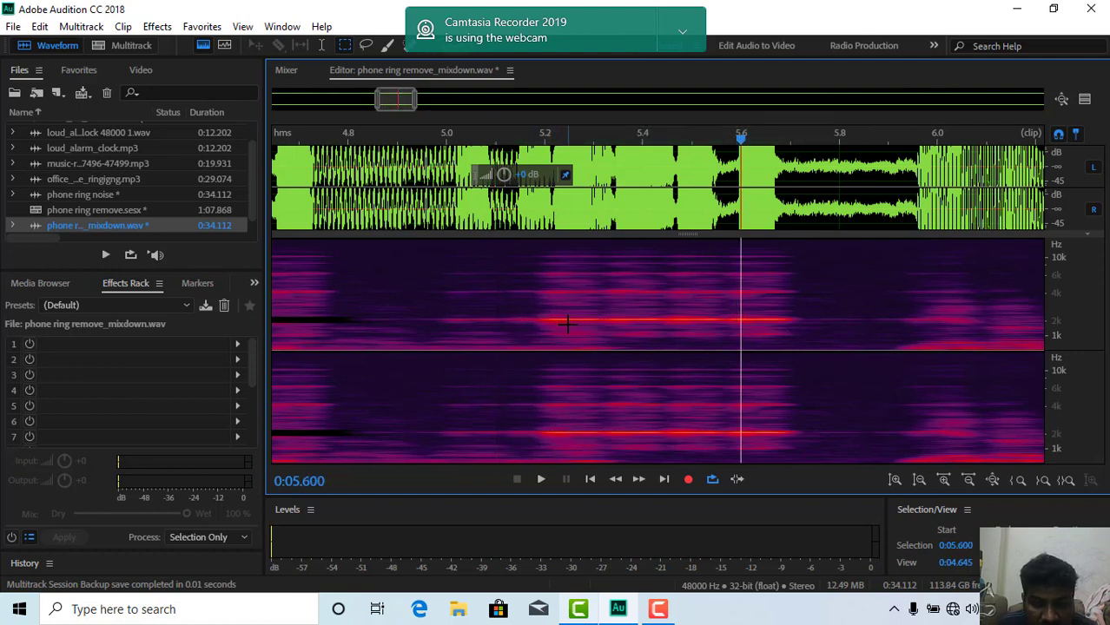
{"action": "key", "text": "ctrl+z"}
{"action": "key", "text": "Delete"}
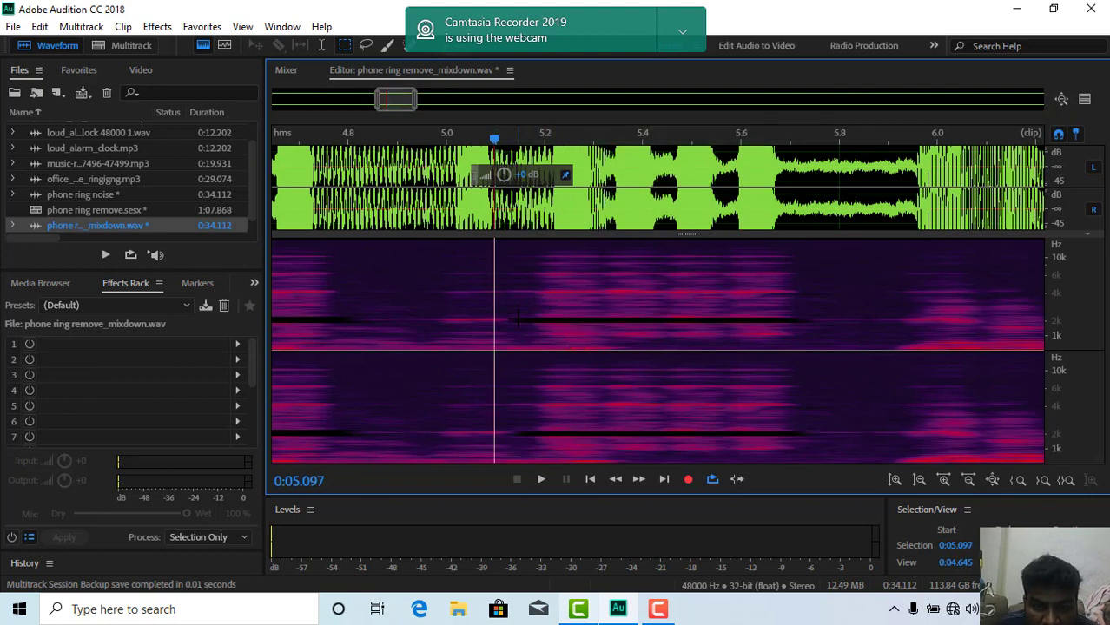
Marquee-select the 2 kHz remnant before the third burst from 0:04.973 to about 0:05.14, play it and delete it.
{"action": "left_click_drag", "start_coordinate": [517, 319], "coordinate": [504, 325]}
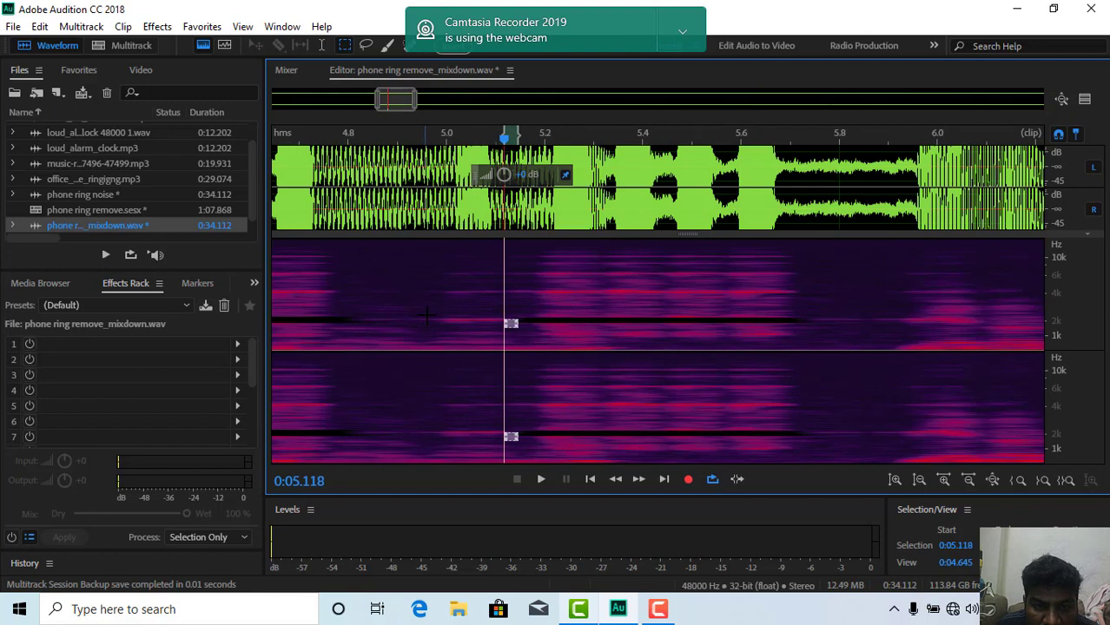
{"action": "left_click_drag", "start_coordinate": [433, 318], "coordinate": [517, 323]}
{"action": "key", "text": "space"}
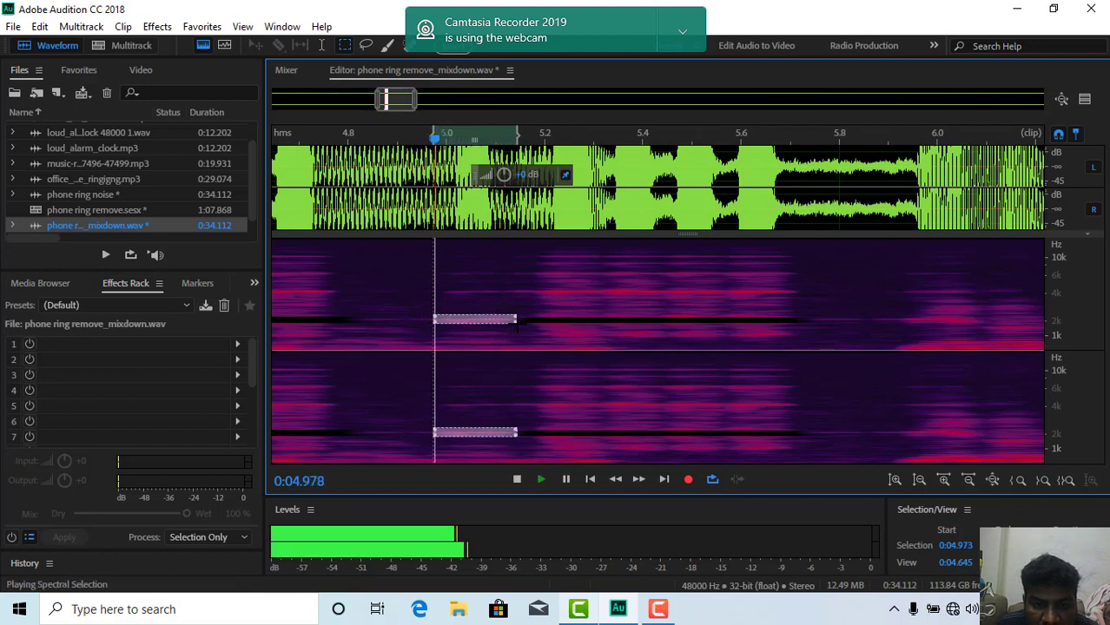
{"action": "key", "text": "space"}
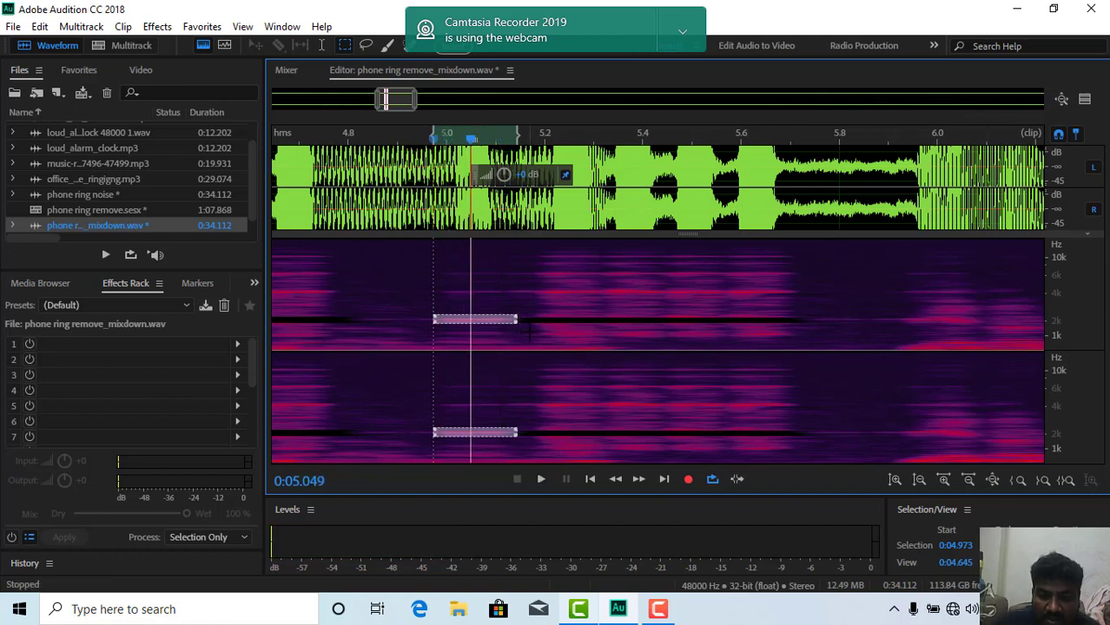
{"action": "key", "text": "Delete"}
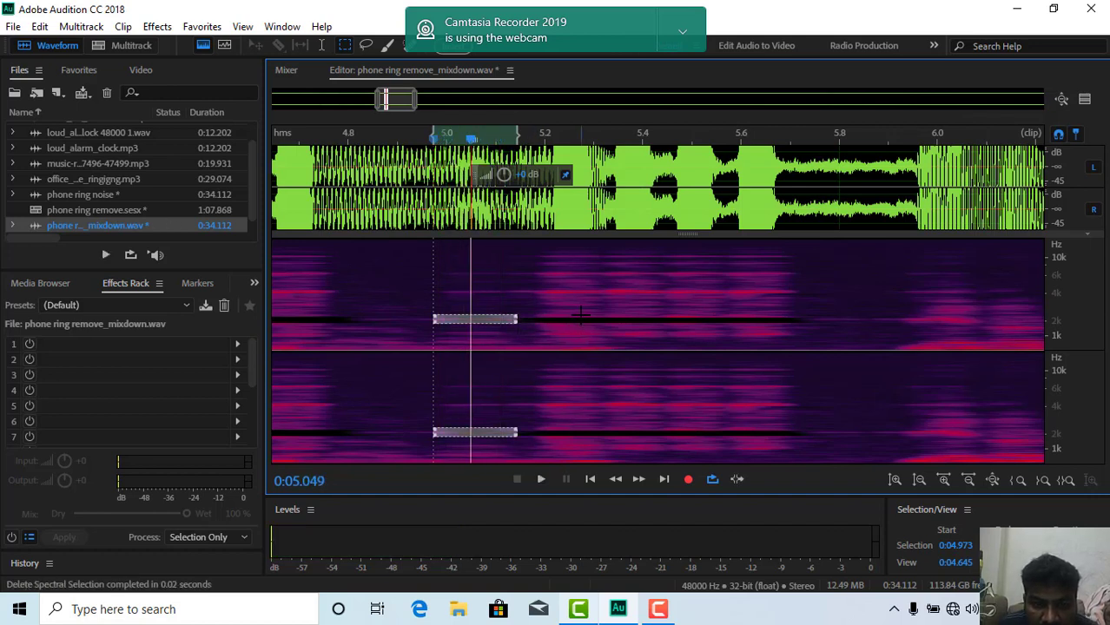
Marquee-select the third burst's 4 kHz band from 0:05.161 to about 0:05.72, play it briefly and delete it.
{"action": "key", "text": "space"}
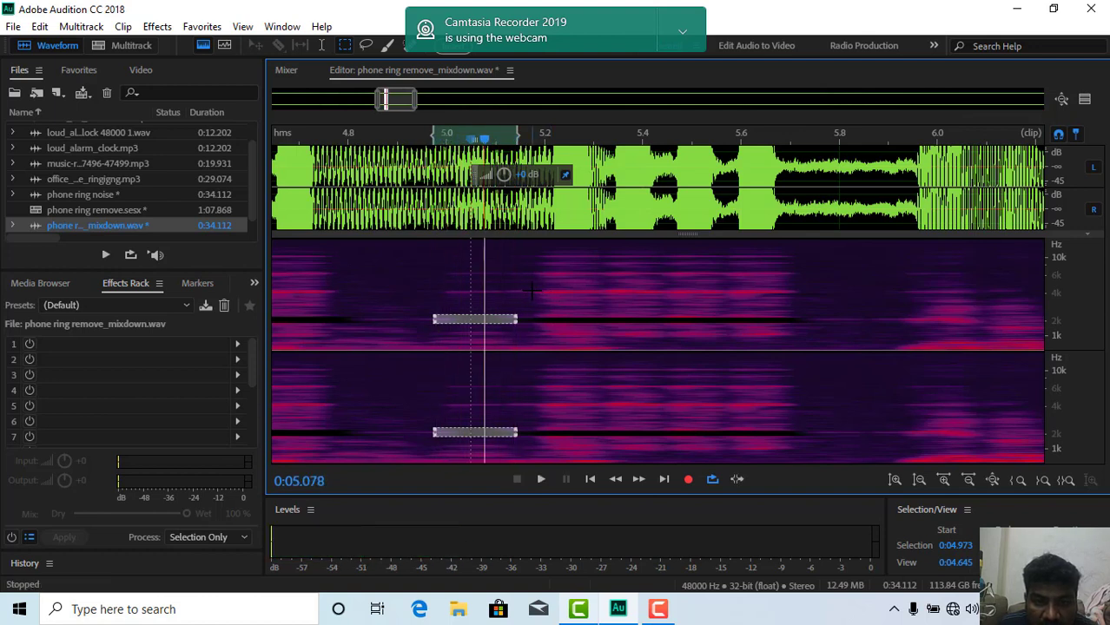
{"action": "left_click", "coordinate": [532, 291]}
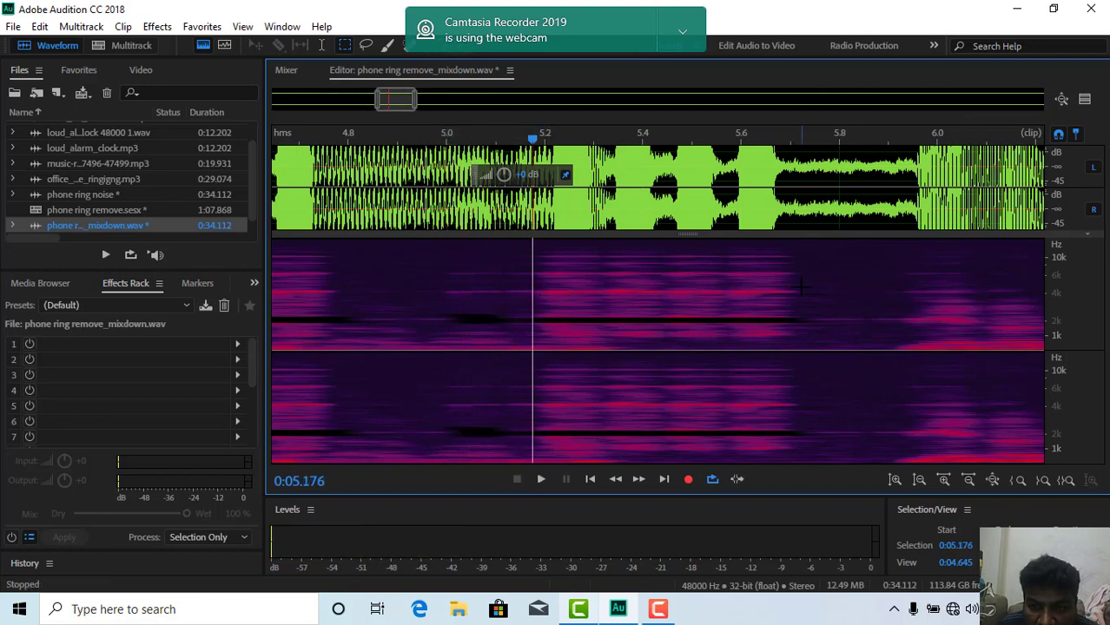
{"action": "left_click_drag", "start_coordinate": [801, 288], "coordinate": [525, 293]}
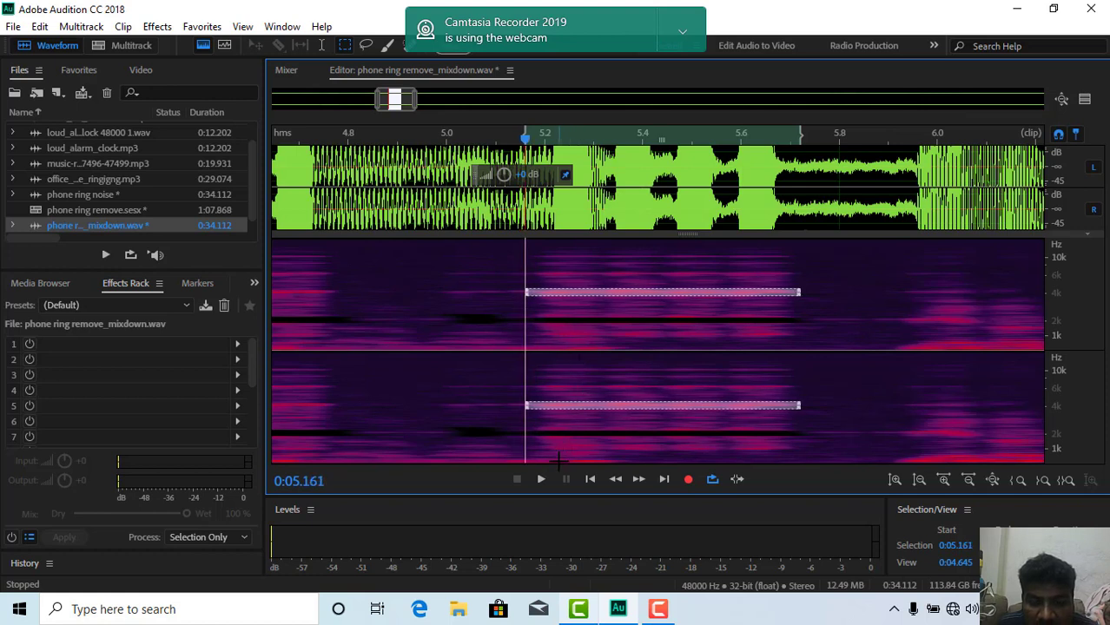
{"action": "key", "text": "space"}
{"action": "key", "text": "space"}
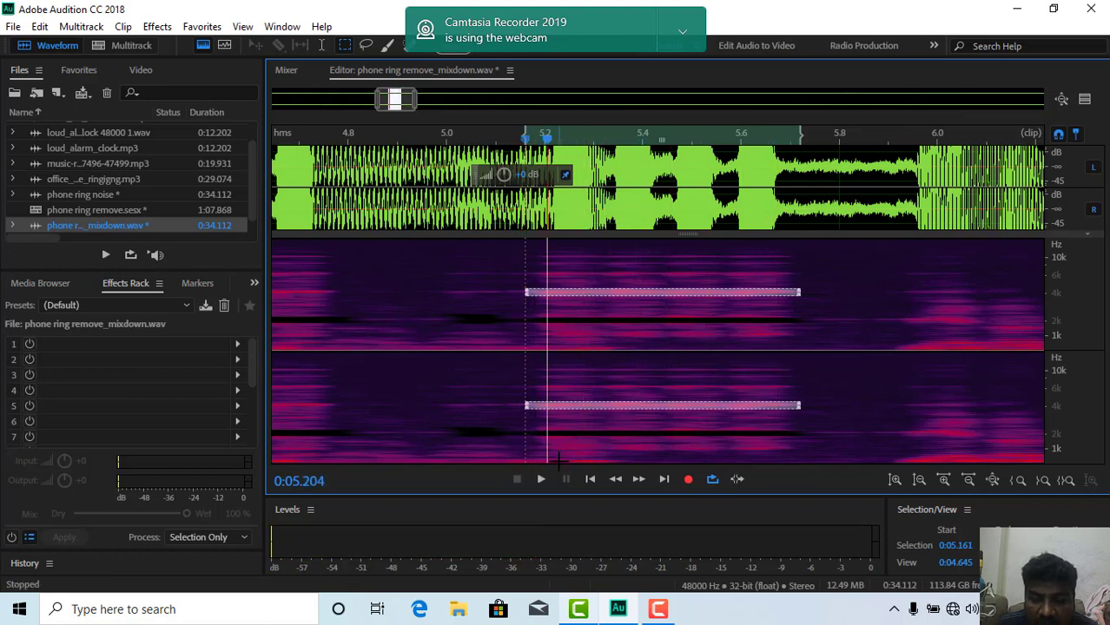
{"action": "key", "text": "Delete"}
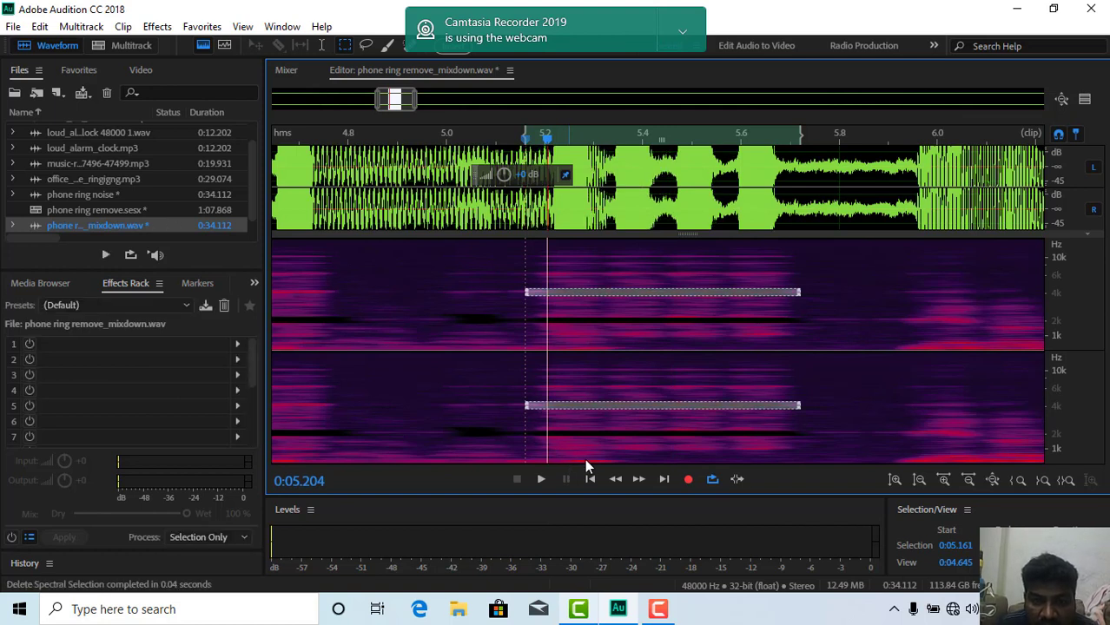
Play the third burst and its lead-in repeatedly, starting from 0:05.123, about 0:04.97, 0:04.919 and 0:04.861, to listen for remaining ring.
{"action": "left_click", "coordinate": [505, 311]}
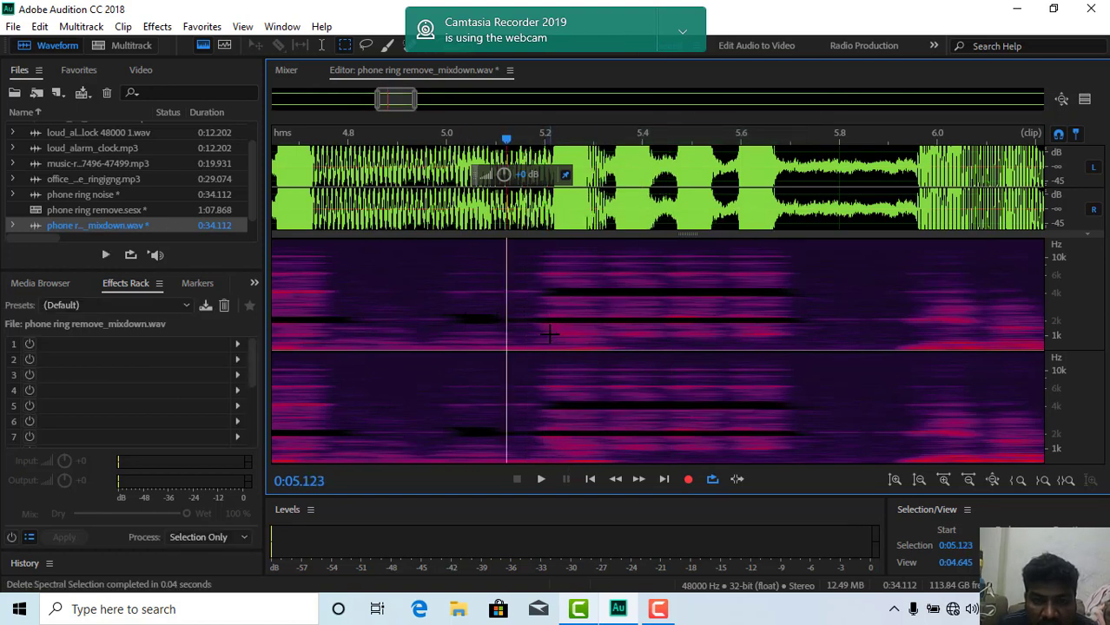
{"action": "key", "text": "space"}
{"action": "key", "text": "space"}
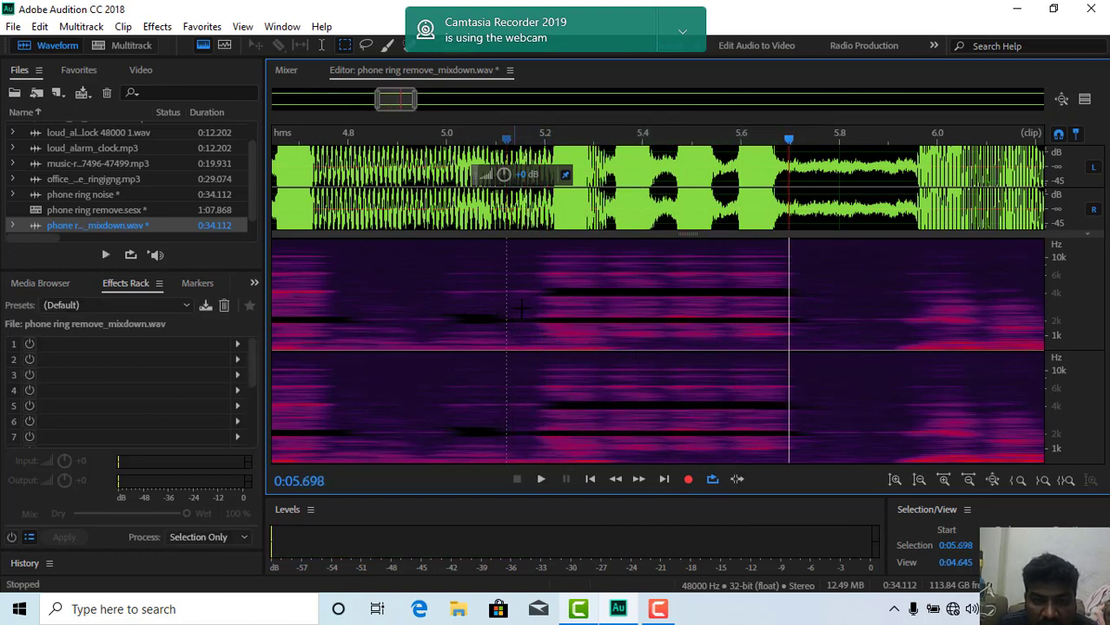
{"action": "left_click", "coordinate": [431, 279]}
{"action": "key", "text": "space"}
{"action": "key", "text": "space"}
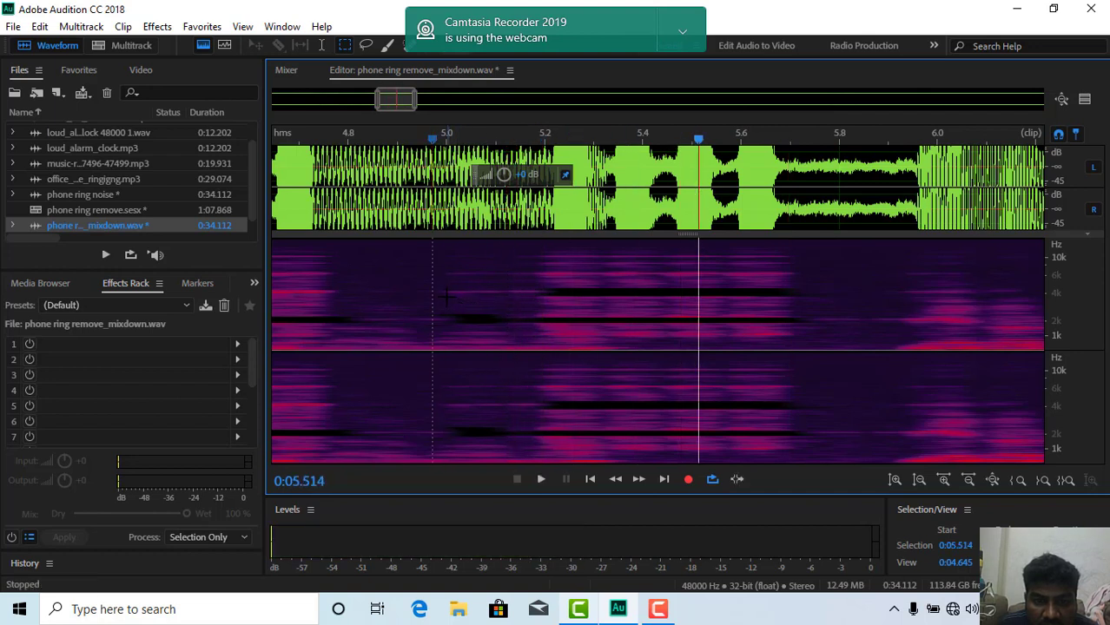
{"action": "left_click", "coordinate": [405, 276]}
{"action": "key", "text": "space"}
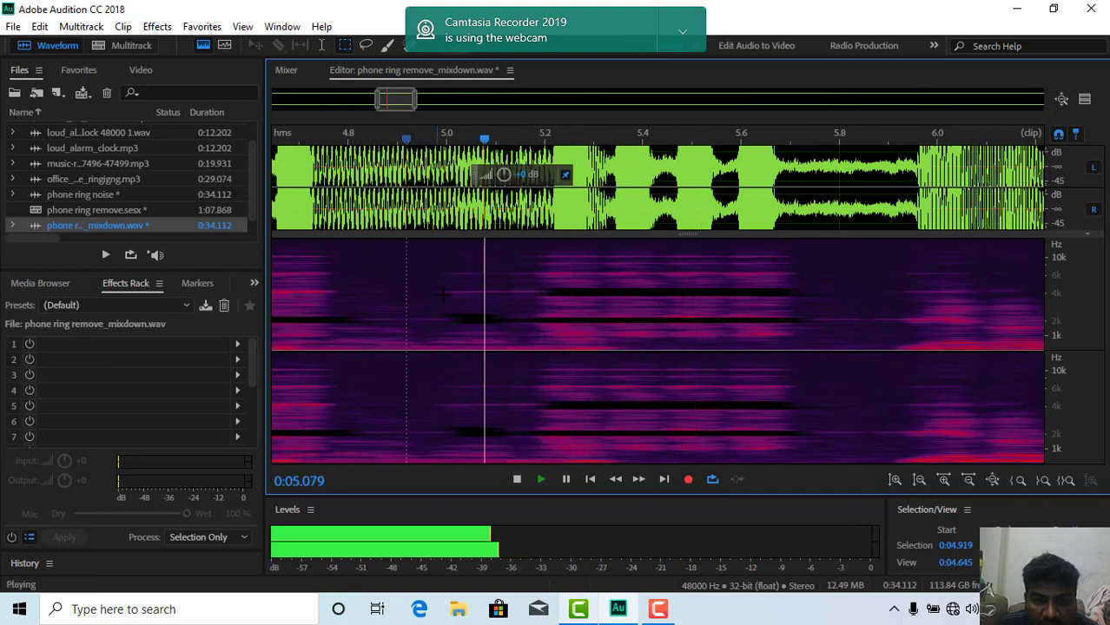
{"action": "key", "text": "space"}
{"action": "left_click", "coordinate": [376, 283]}
{"action": "key", "text": "space"}
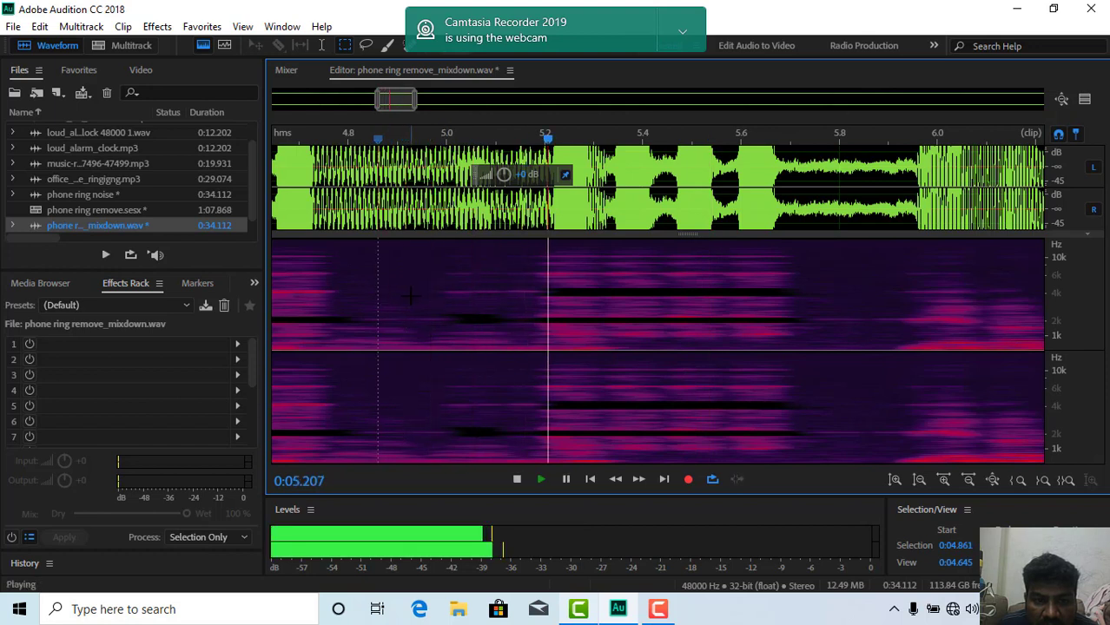
{"action": "key", "text": "space"}
Delete the 4 kHz remnant before the third burst from 0:04.985 to about 0:05.22 and play from 0:04.910 to check.
{"action": "left_click_drag", "start_coordinate": [438, 293], "coordinate": [554, 295]}
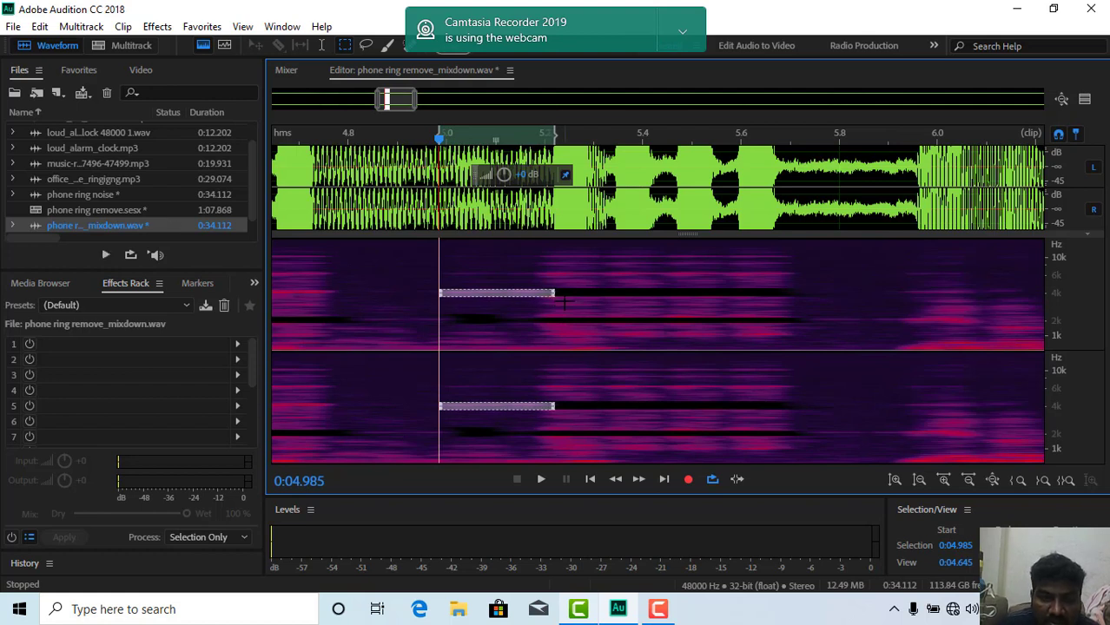
{"action": "key", "text": "Delete"}
{"action": "left_click", "coordinate": [401, 276]}
{"action": "key", "text": "space"}
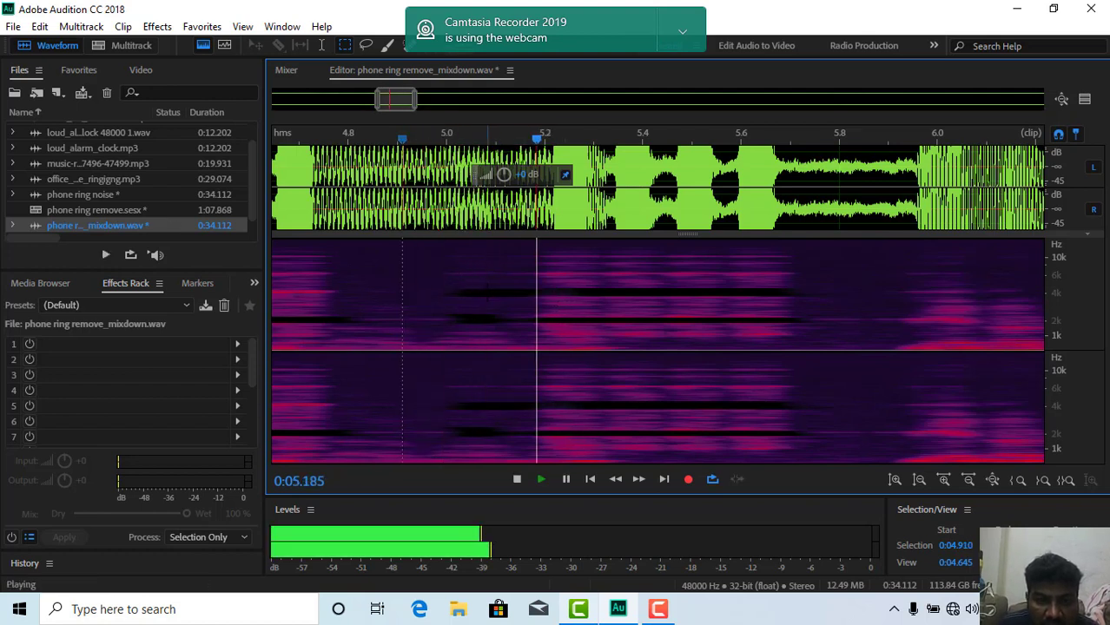
{"action": "key", "text": "space"}
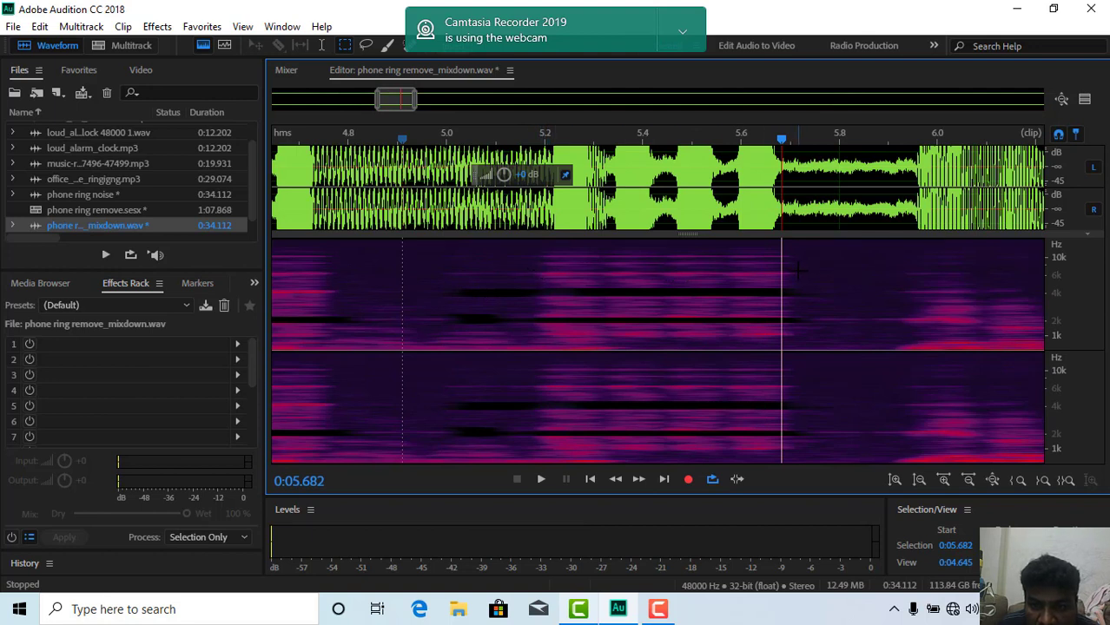
Delete the third burst's 6 kHz band from 0:05.149 to about 0:05.71 and play from 0:05.114 to check.
{"action": "left_click_drag", "start_coordinate": [797, 271], "coordinate": [520, 274]}
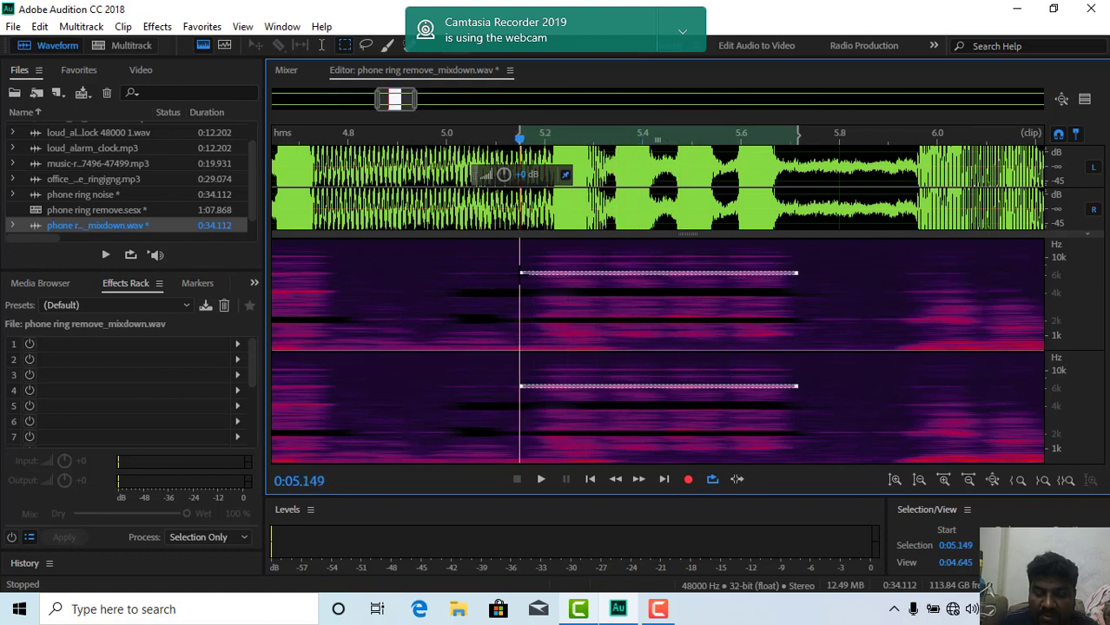
{"action": "key", "text": "Delete"}
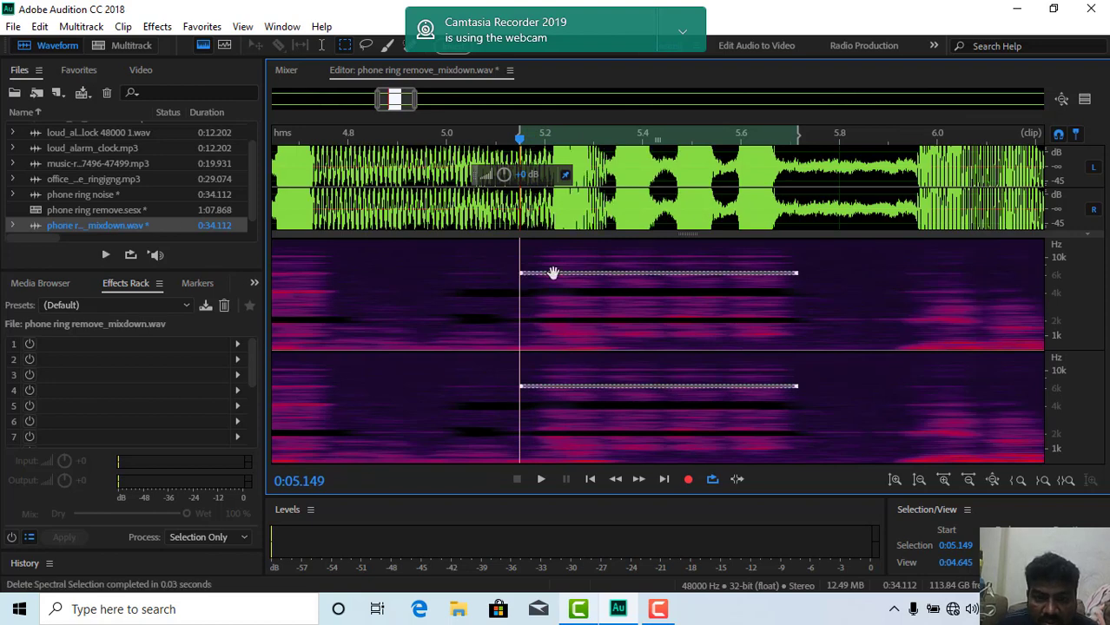
{"action": "left_click", "coordinate": [501, 283]}
{"action": "key", "text": "space"}
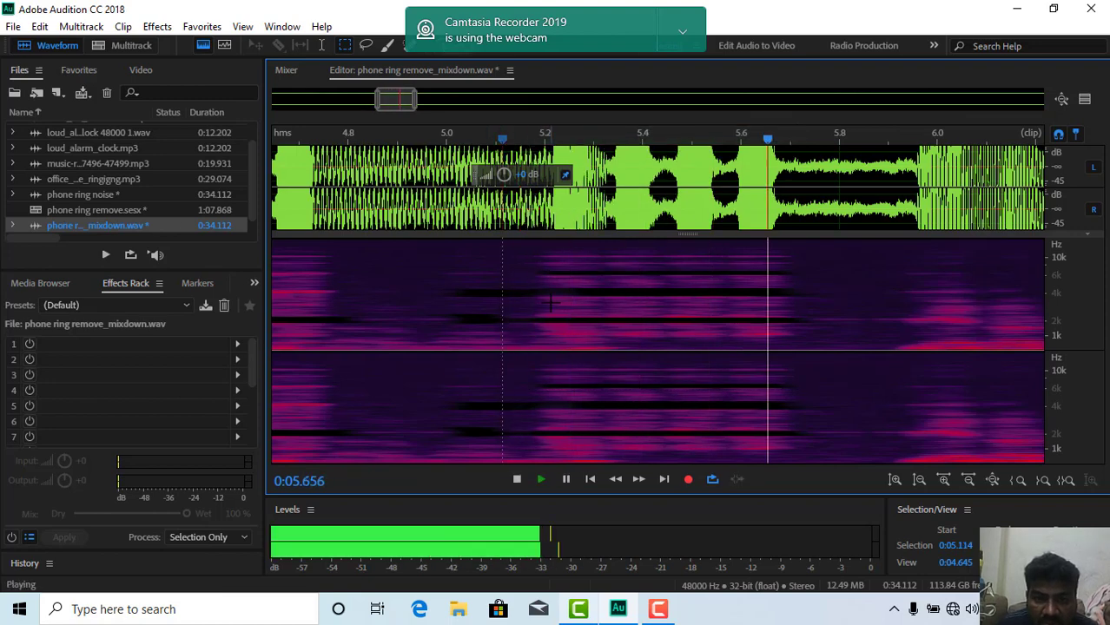
{"action": "key", "text": "space"}
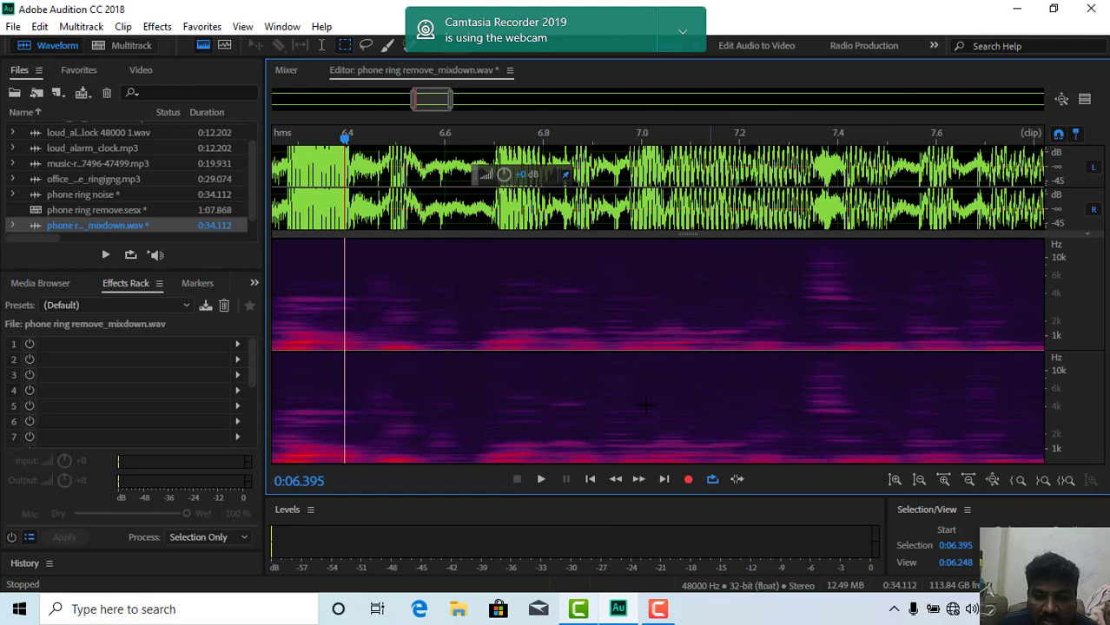
Return to the first burst and delete its 4 kHz band from 0:03.277 to about 0:03.83.
{"action": "left_click", "coordinate": [968, 480]}
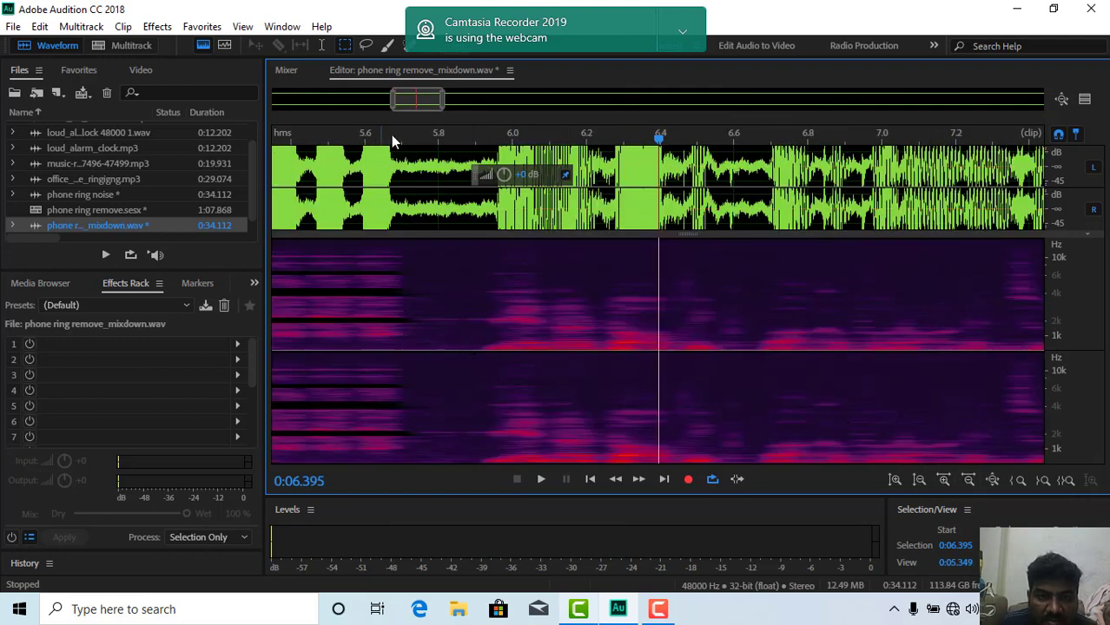
{"action": "left_click_drag", "start_coordinate": [659, 141], "coordinate": [480, 211]}
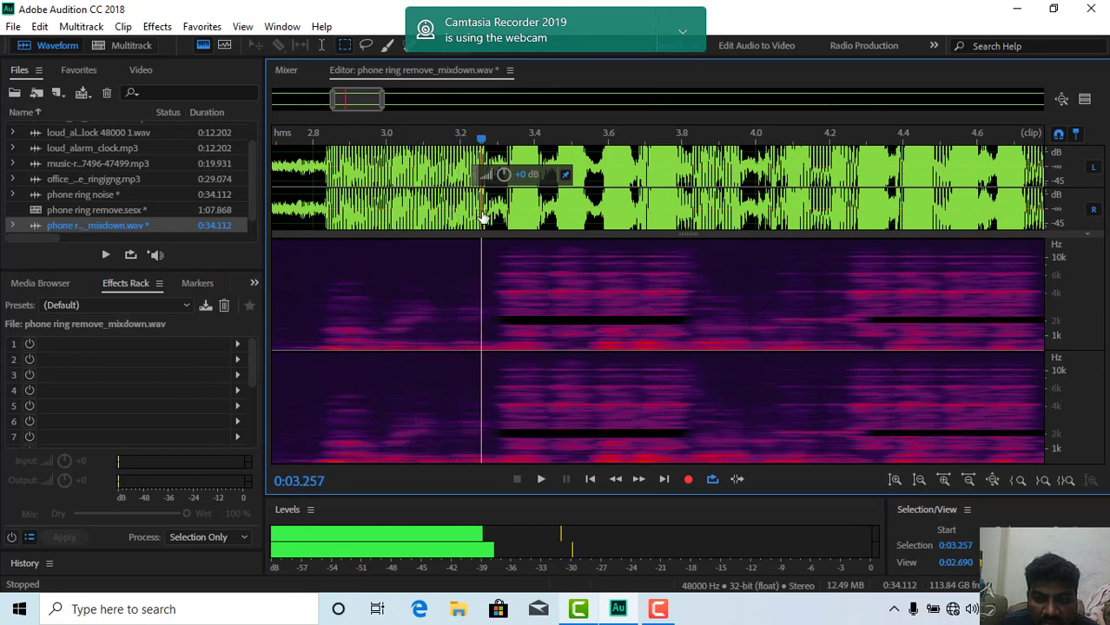
{"action": "left_click", "coordinate": [938, 484]}
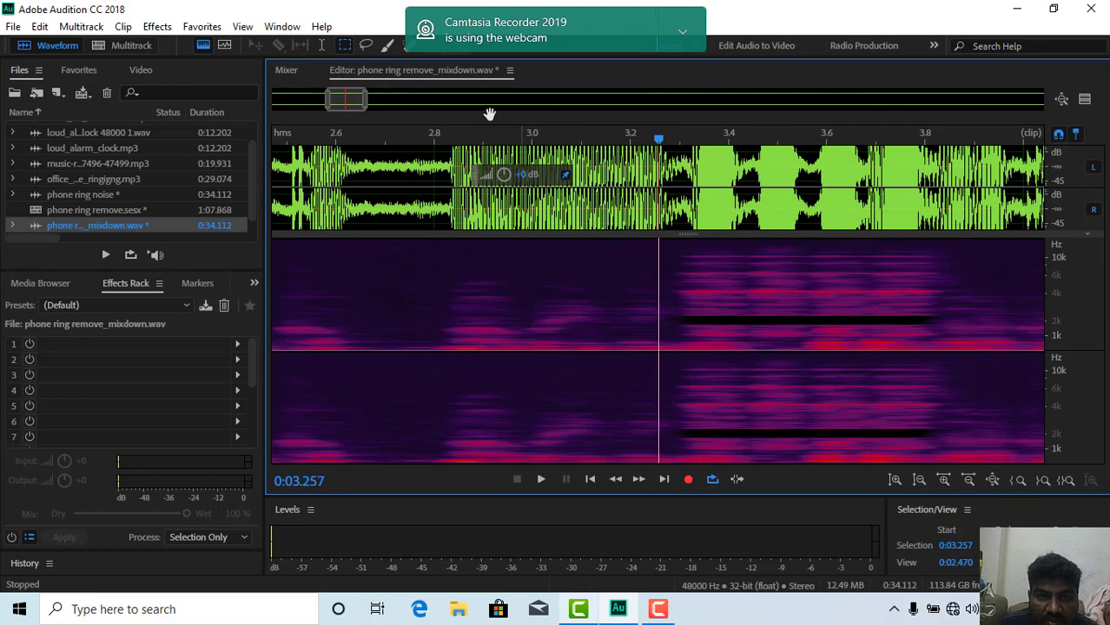
{"action": "left_click_drag", "start_coordinate": [345, 100], "coordinate": [267, 111]}
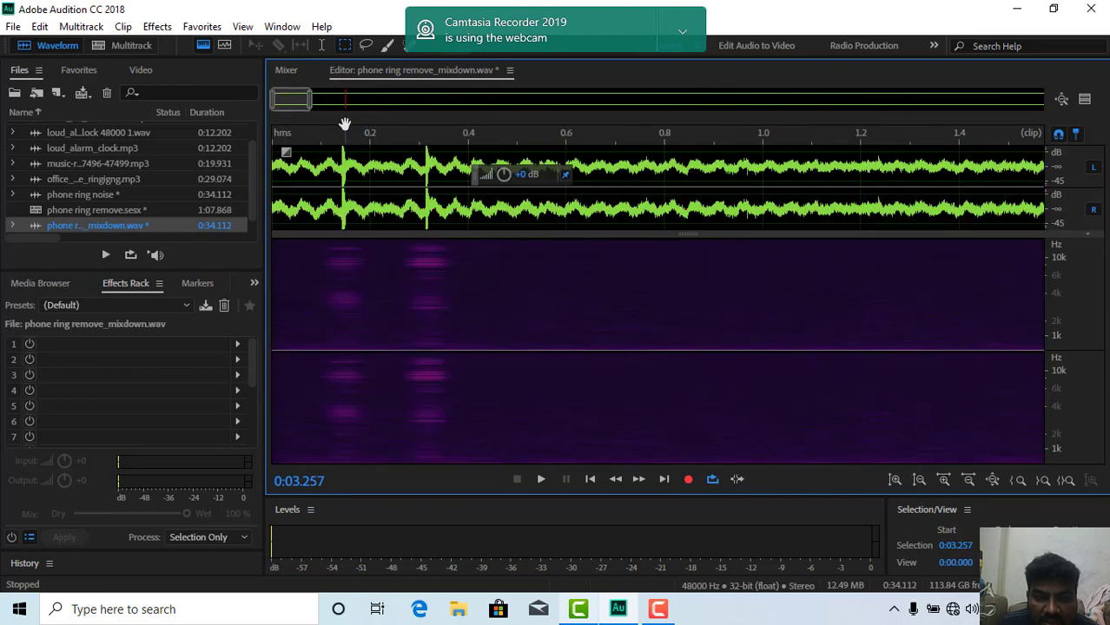
{"action": "left_click_drag", "start_coordinate": [311, 100], "coordinate": [414, 101]}
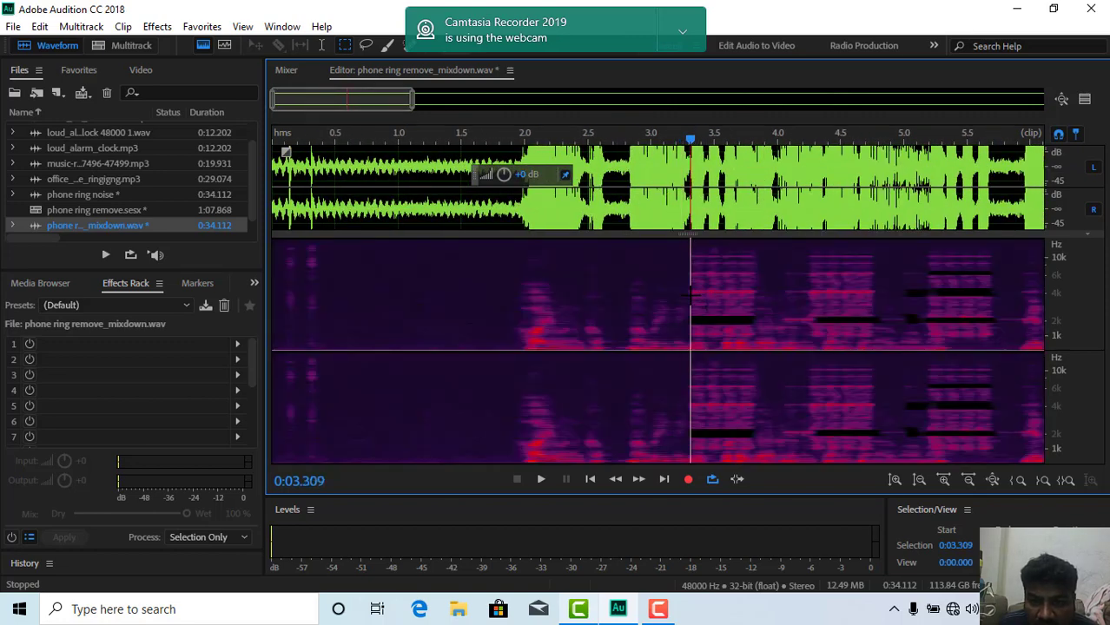
{"action": "left_click", "coordinate": [692, 293]}
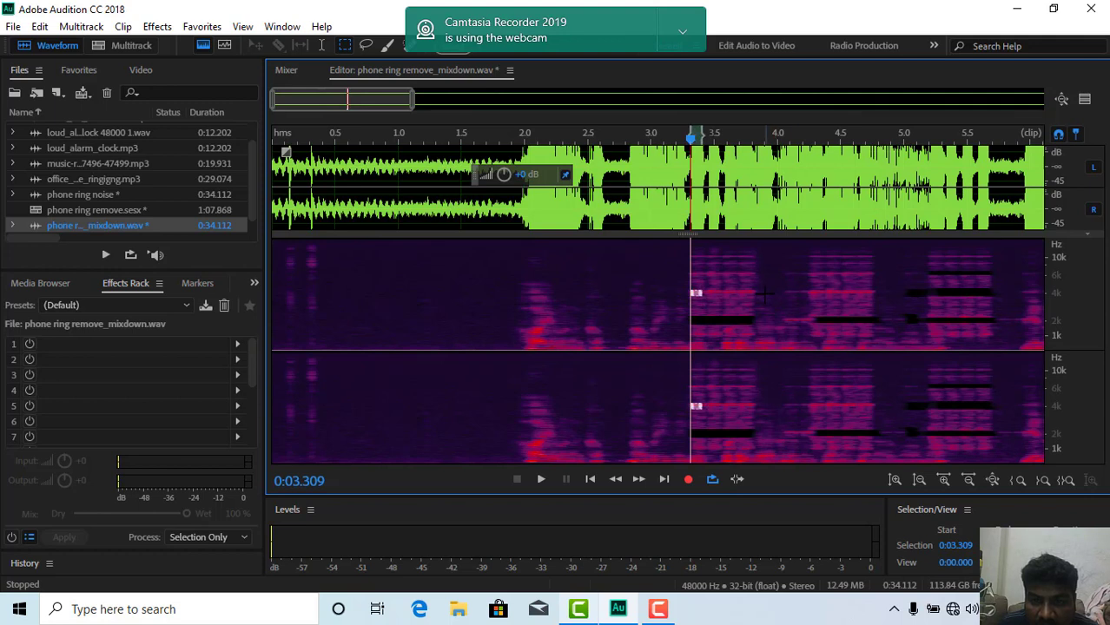
{"action": "left_click_drag", "start_coordinate": [758, 289], "coordinate": [687, 293]}
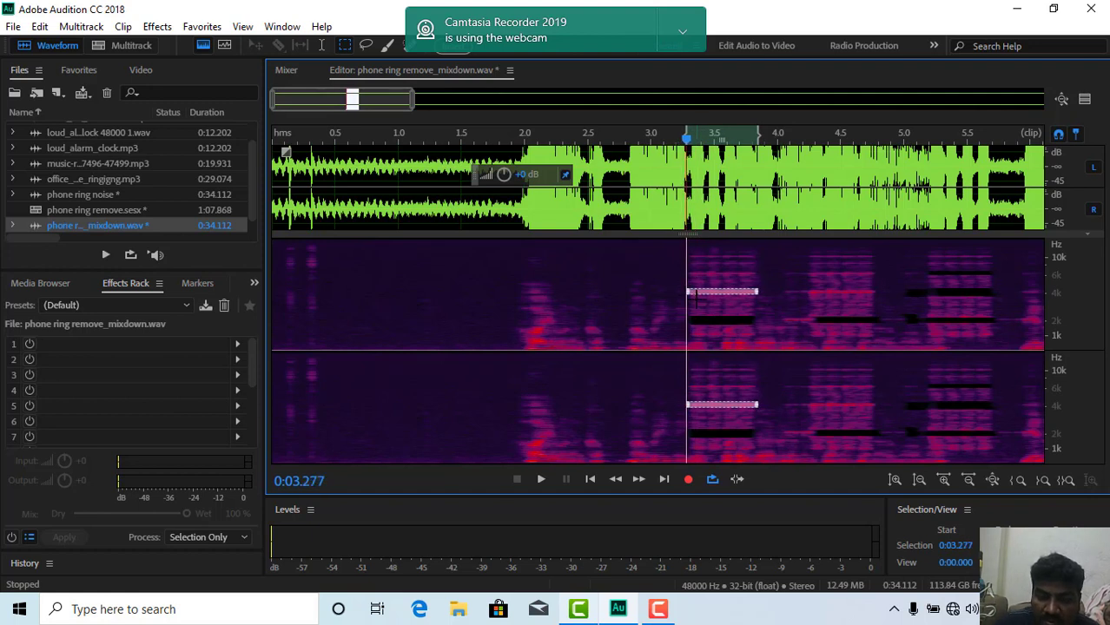
{"action": "key", "text": "Delete"}
Marquee-select the second burst's 4 kHz band, including its lead-in, from 0:04.058 to about 0:04.84 and delete it.
{"action": "left_click", "coordinate": [789, 279]}
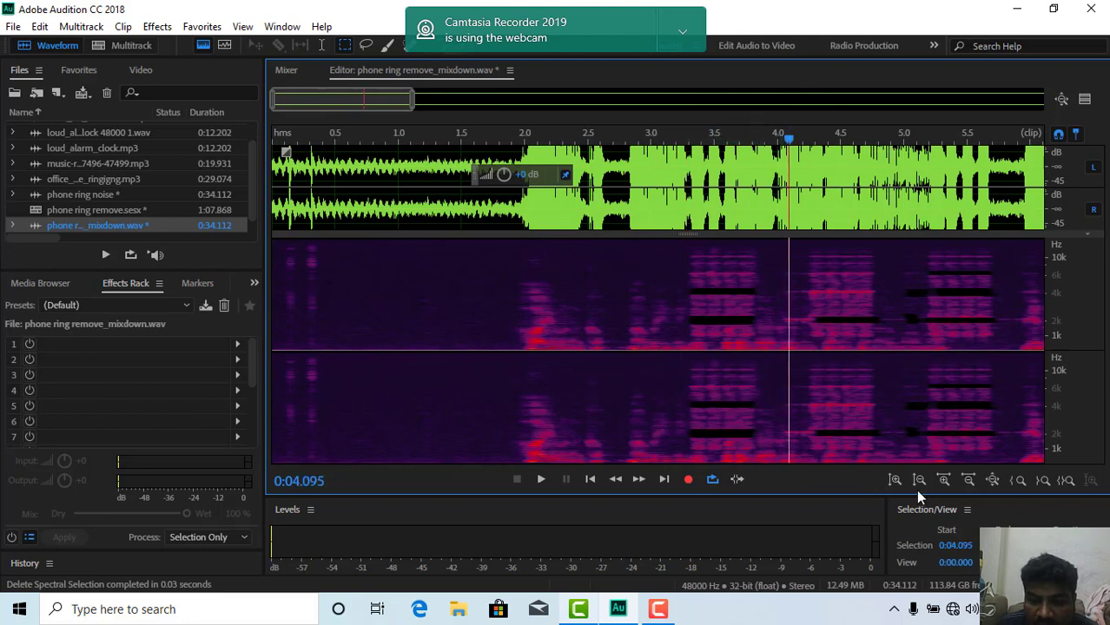
{"action": "left_click", "coordinate": [943, 480]}
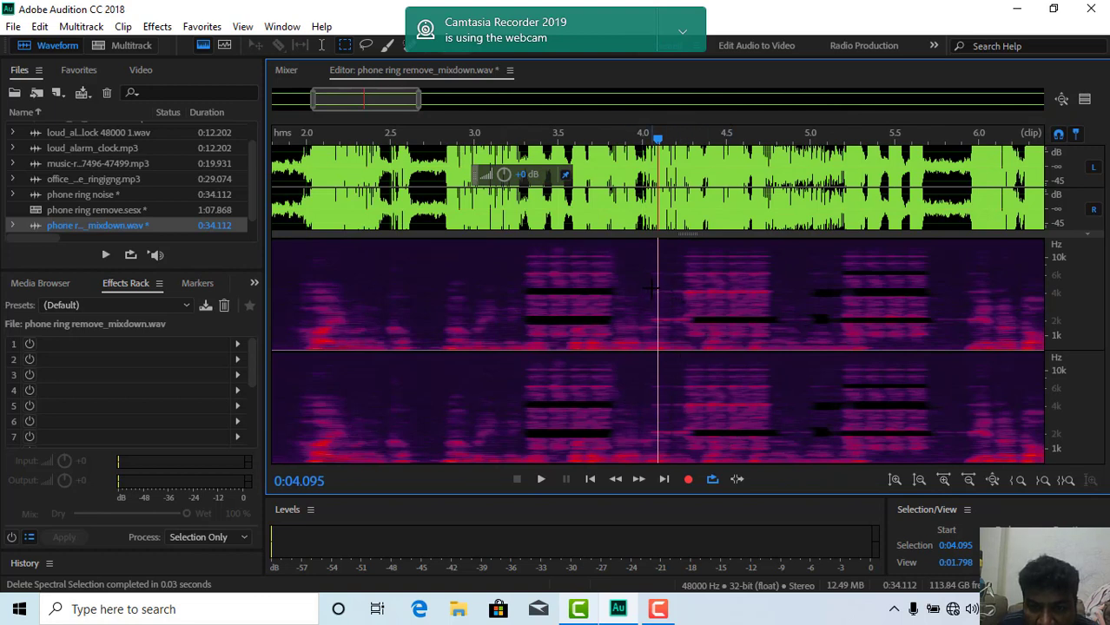
{"action": "left_click_drag", "start_coordinate": [653, 289], "coordinate": [783, 293]}
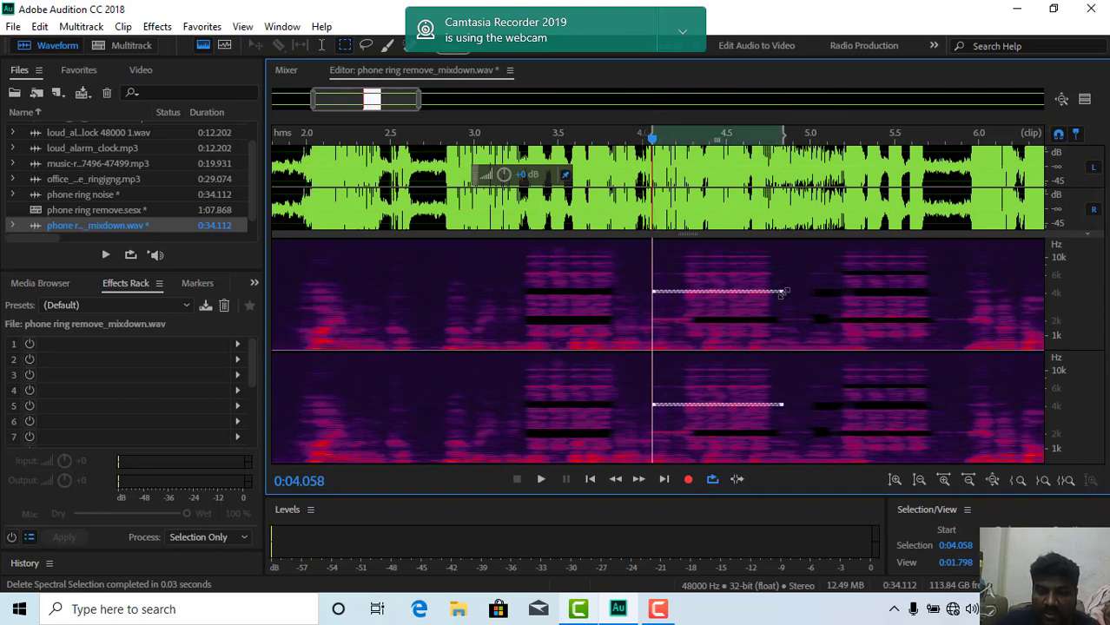
{"action": "key", "text": "Delete"}
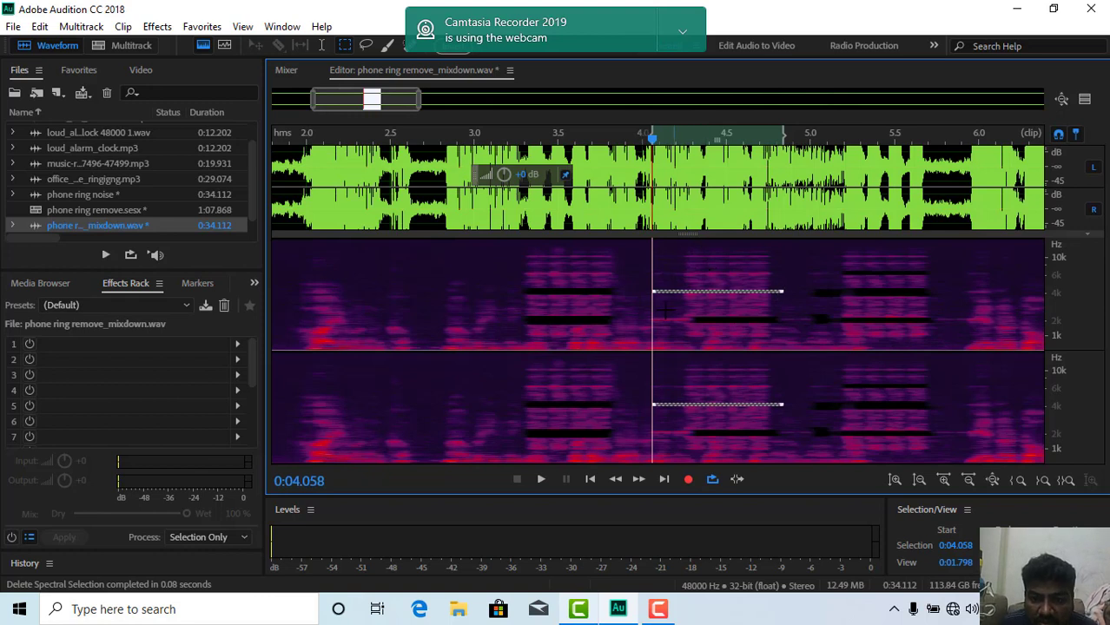
Marquee-select the 2 kHz remnant at the start of the second burst from 0:04.000 to about 0:04.32 and delete it.
{"action": "left_click_drag", "start_coordinate": [649, 430], "coordinate": [705, 434]}
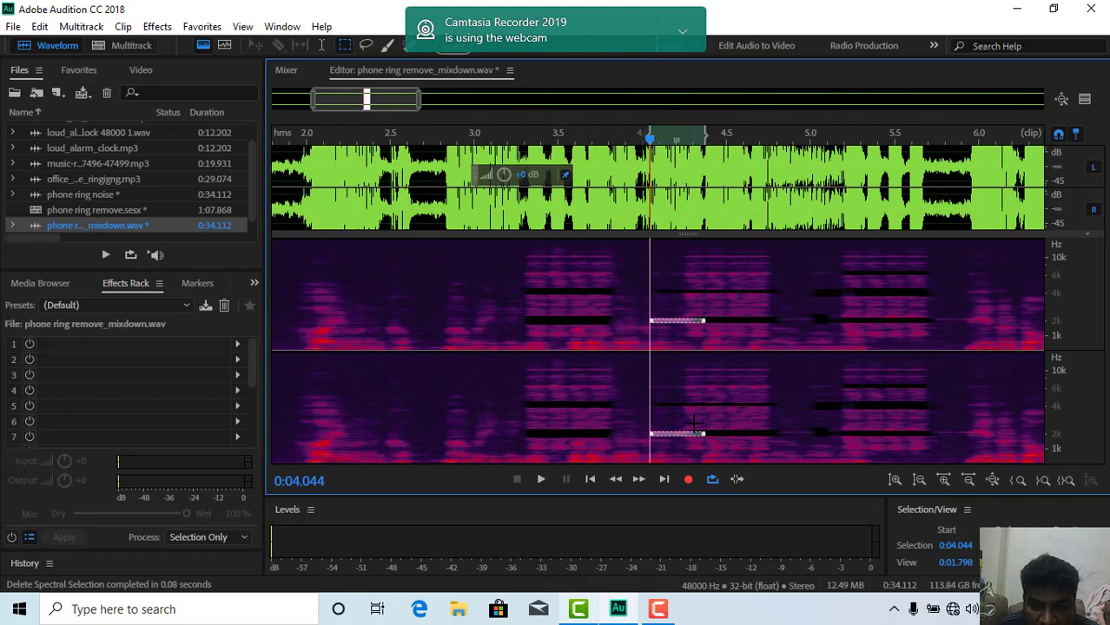
{"action": "left_click", "coordinate": [672, 339]}
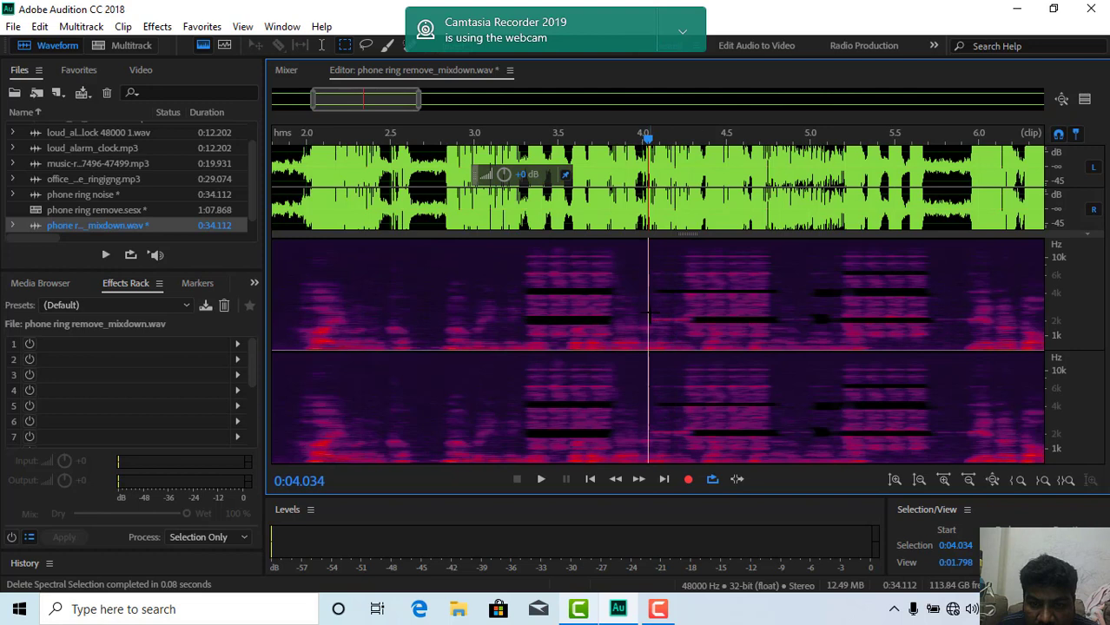
{"action": "left_click_drag", "start_coordinate": [648, 319], "coordinate": [697, 321]}
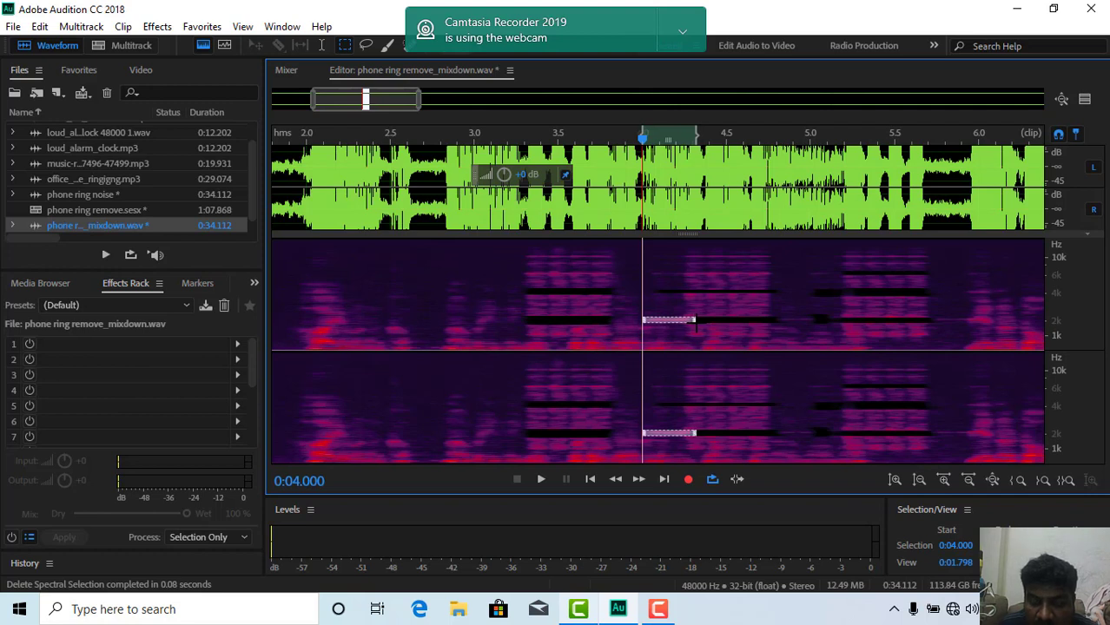
{"action": "key", "text": "Delete"}
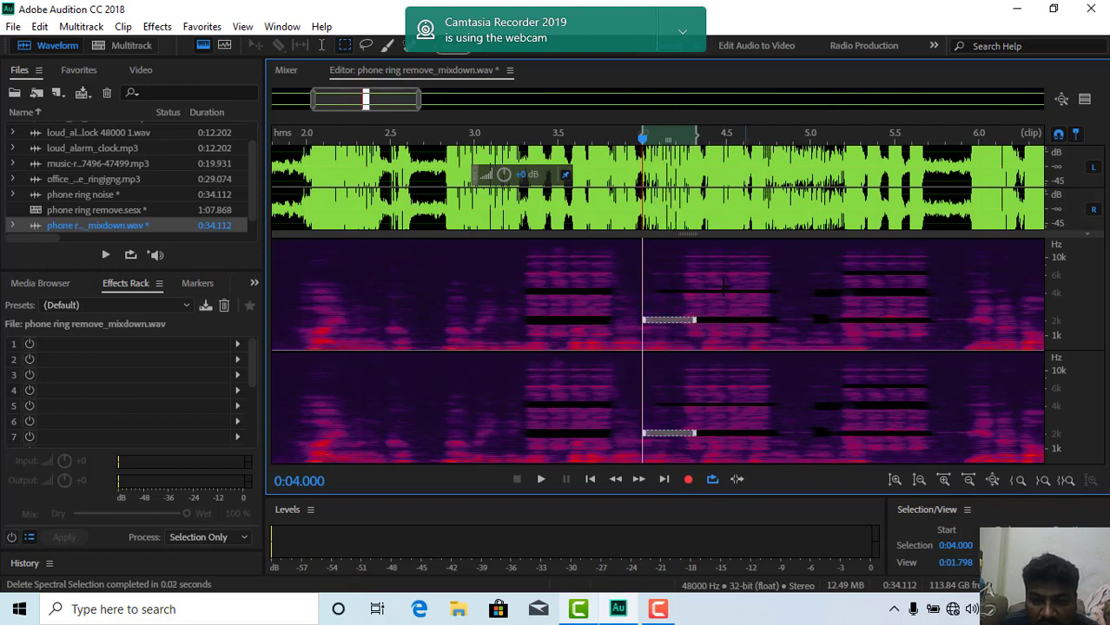
Marquee-select the first burst's 6 kHz band from 0:03.289 to about 0:03.86 and delete it.
{"action": "left_click", "coordinate": [622, 293]}
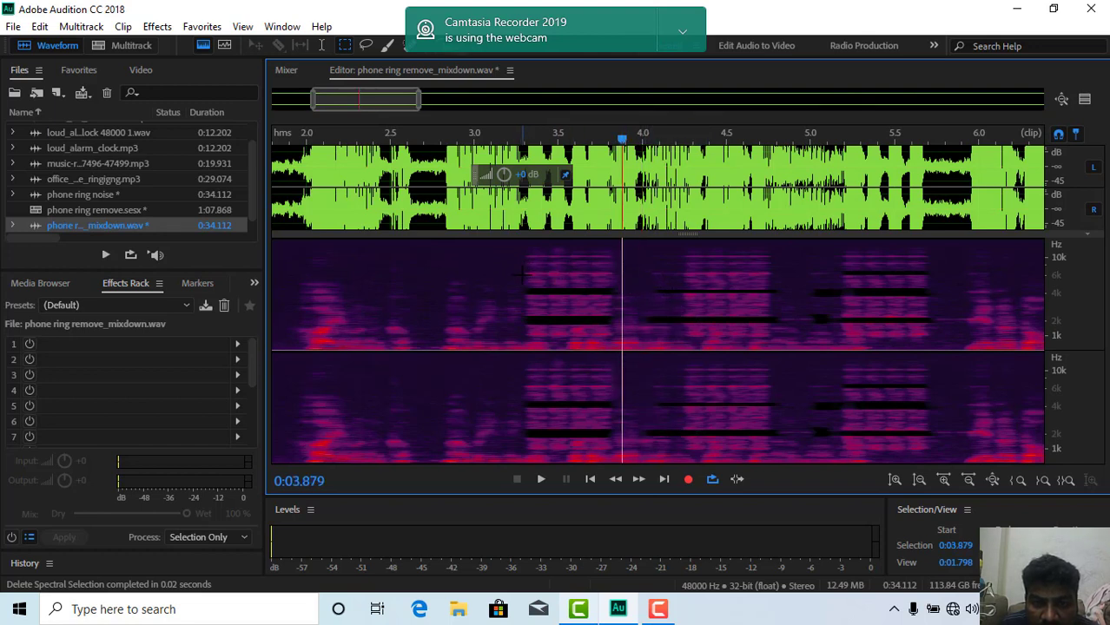
{"action": "left_click_drag", "start_coordinate": [522, 270], "coordinate": [618, 273]}
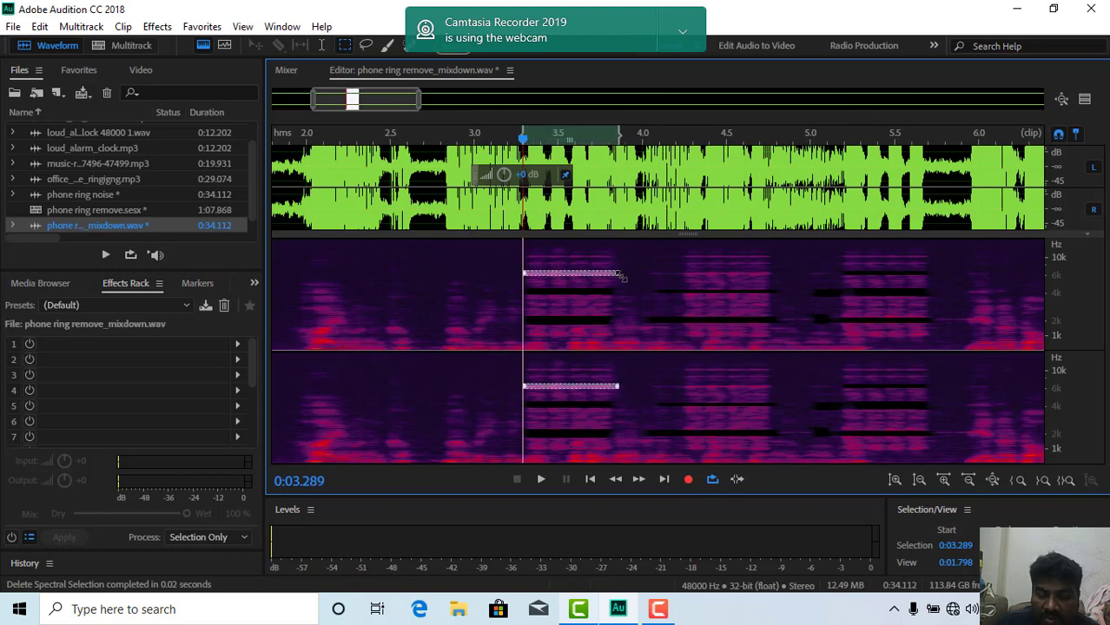
{"action": "key", "text": "Delete"}
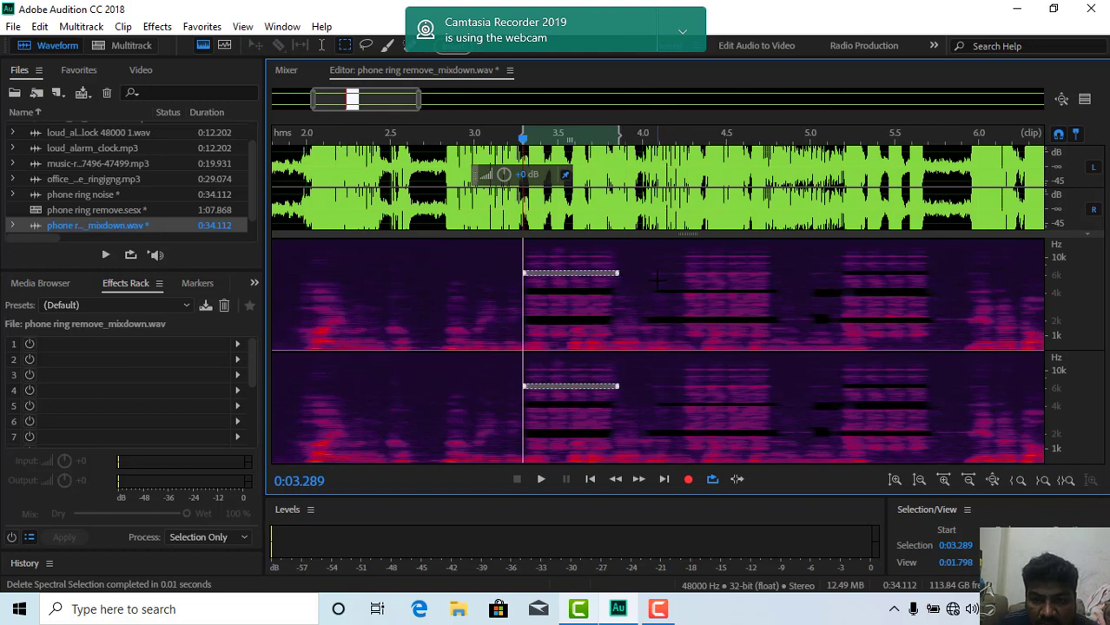
Play the passage repeatedly from just before the first burst, starting between 0:02.892 and 0:03.197, to listen for remaining ring.
{"action": "left_click", "coordinate": [656, 279]}
{"action": "left_click", "coordinate": [526, 281]}
{"action": "left_click", "coordinate": [491, 289]}
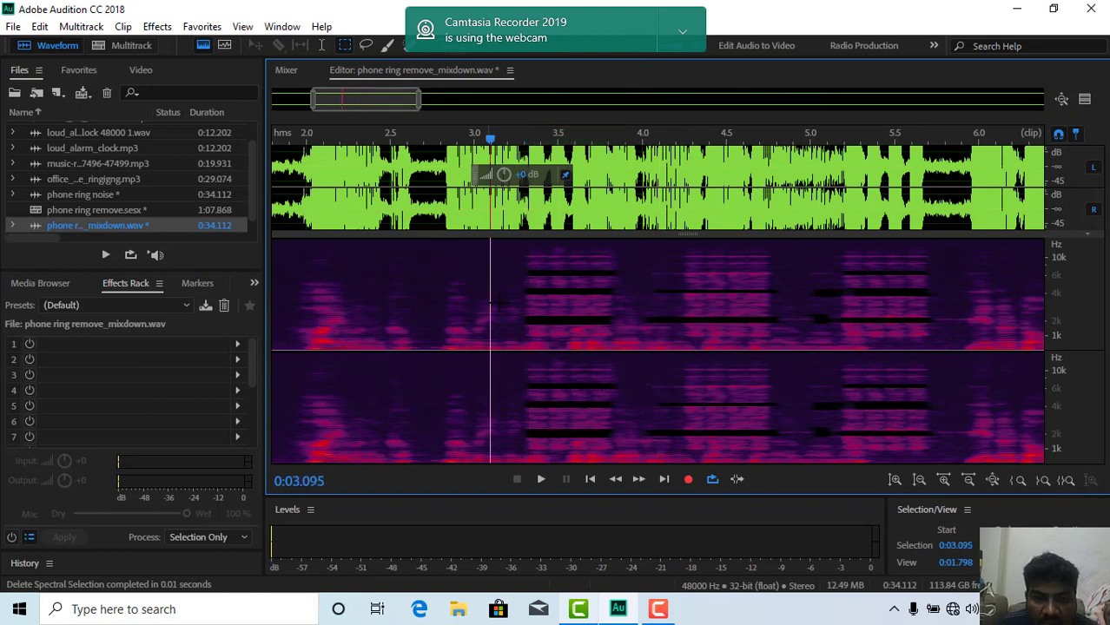
{"action": "key", "text": "space"}
{"action": "left_click", "coordinate": [507, 289]}
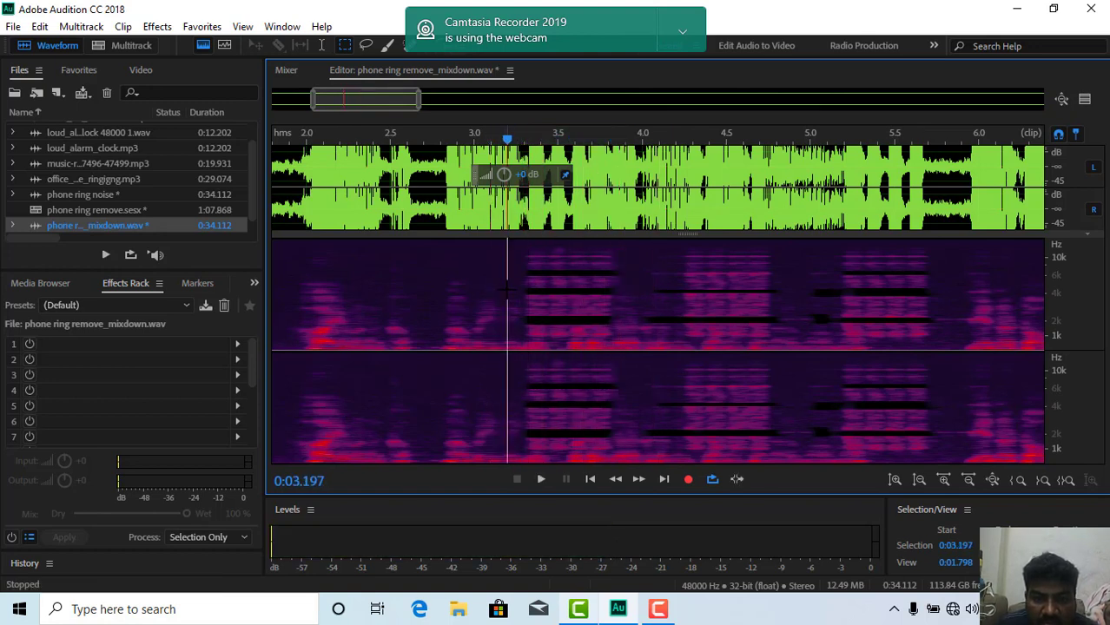
{"action": "key", "text": "space"}
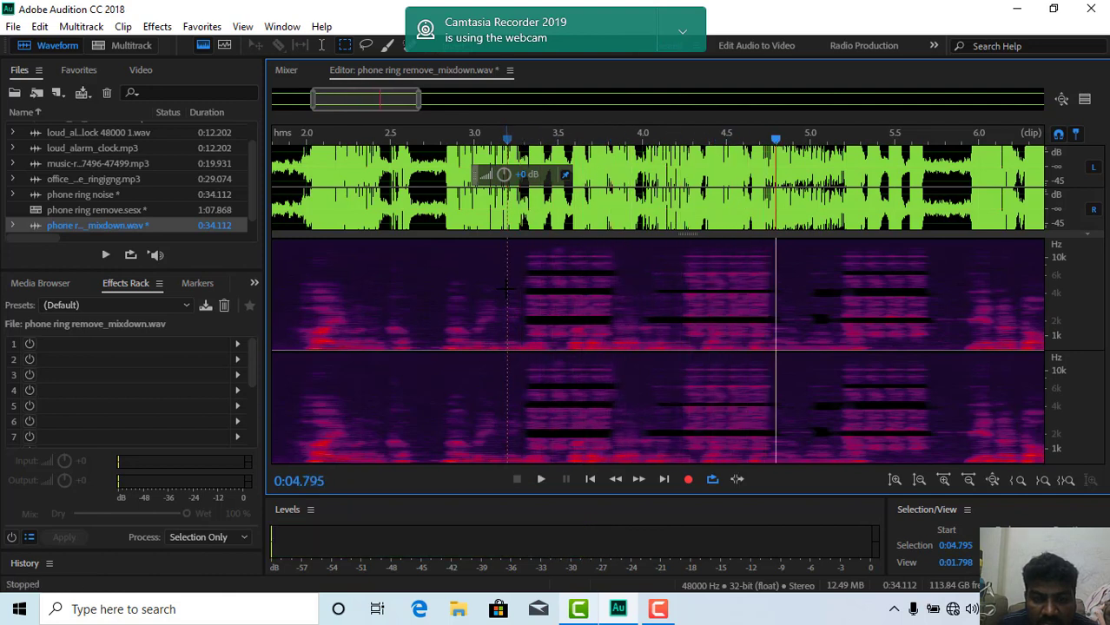
{"action": "key", "text": "space"}
{"action": "left_click", "coordinate": [507, 290]}
{"action": "key", "text": "space"}
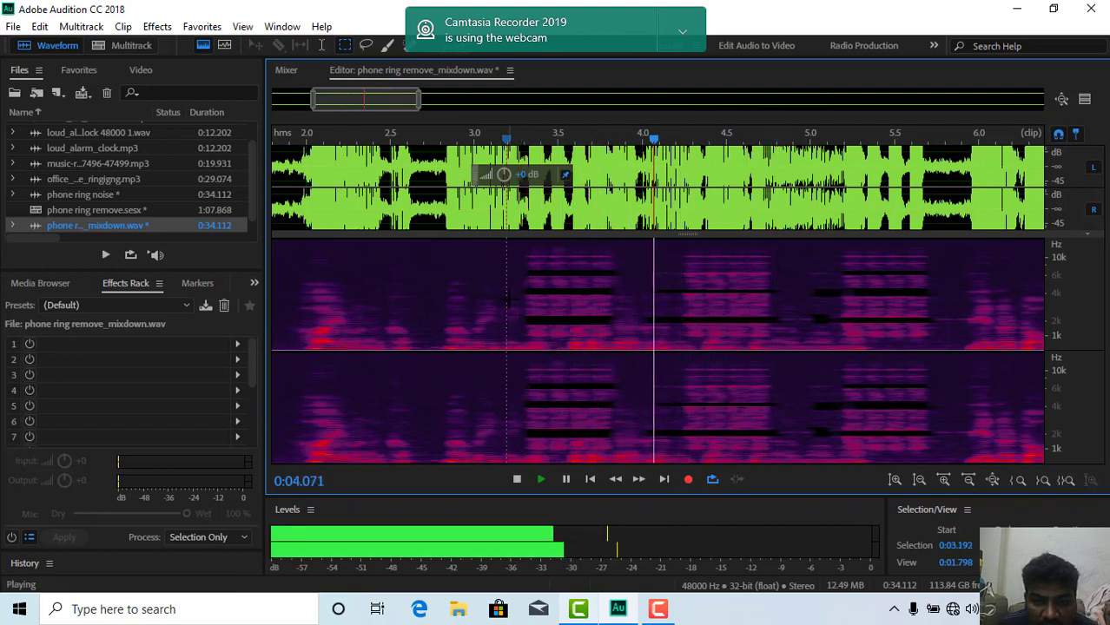
{"action": "key", "text": "space"}
{"action": "left_click", "coordinate": [455, 289]}
{"action": "key", "text": "space"}
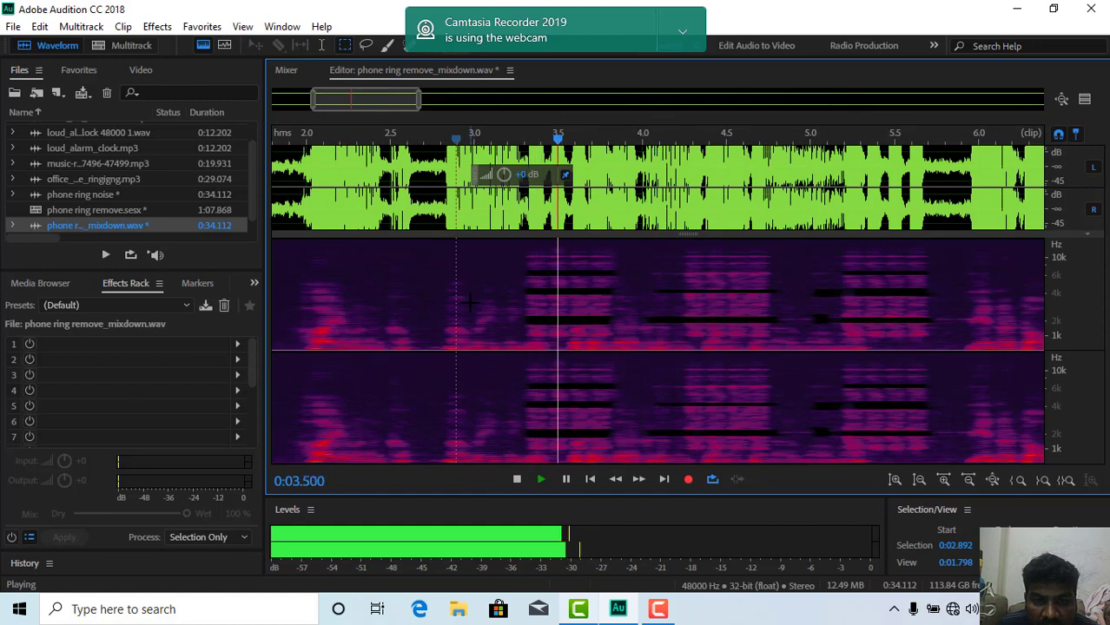
{"action": "key", "text": "space"}
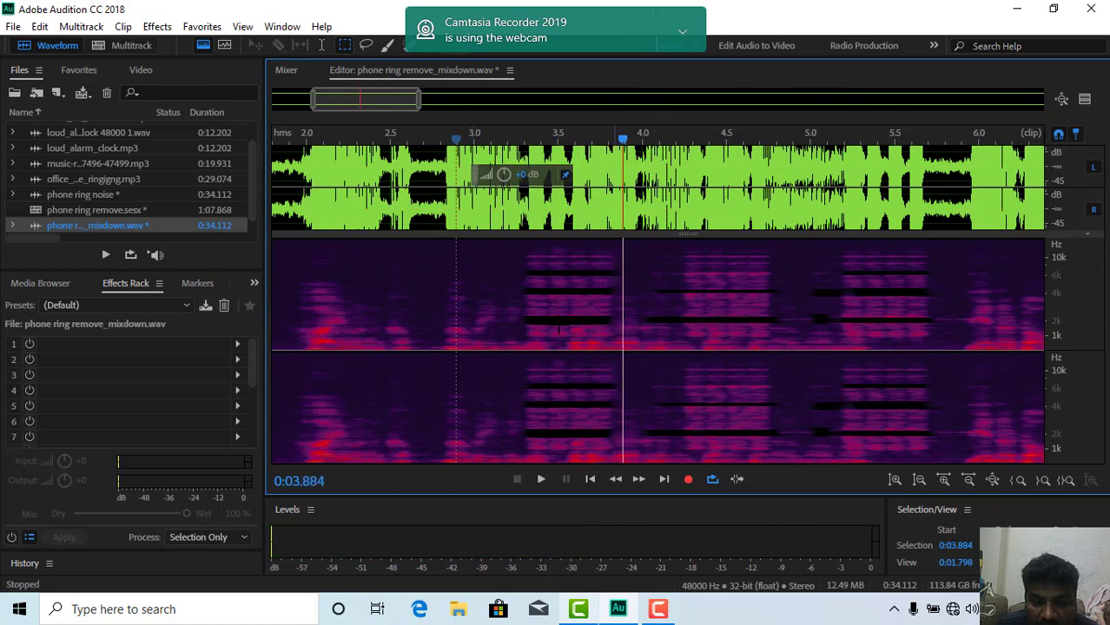
Marquee-select the first burst's thin band between 6 and 10 kHz from 0:03.311 to about 0:03.84 and delete it.
{"action": "left_click", "coordinate": [894, 481]}
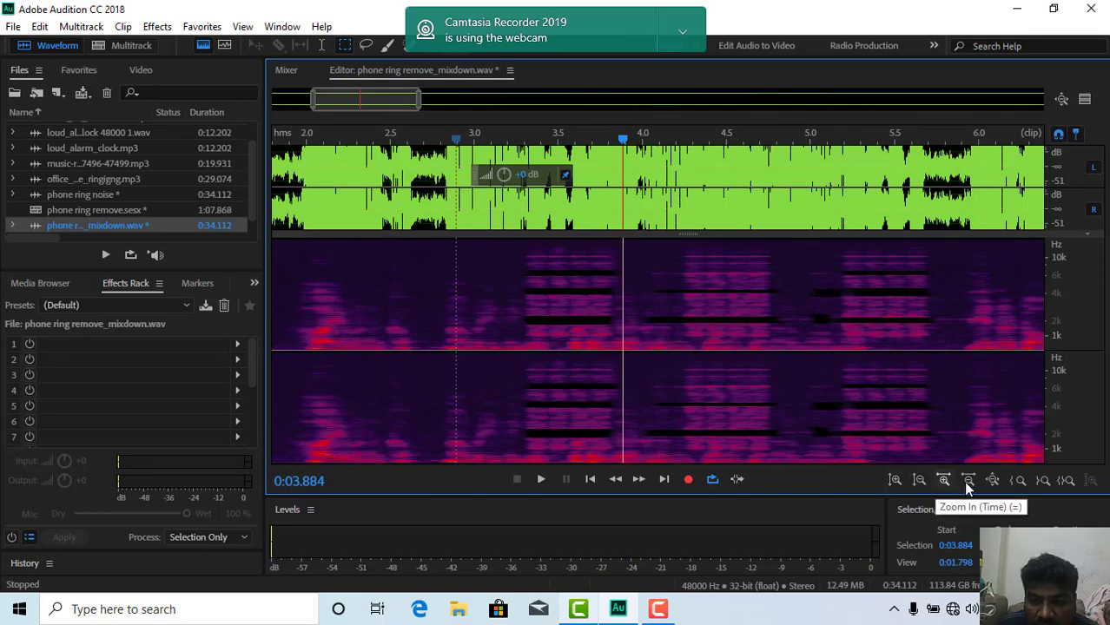
{"action": "left_click", "coordinate": [943, 480]}
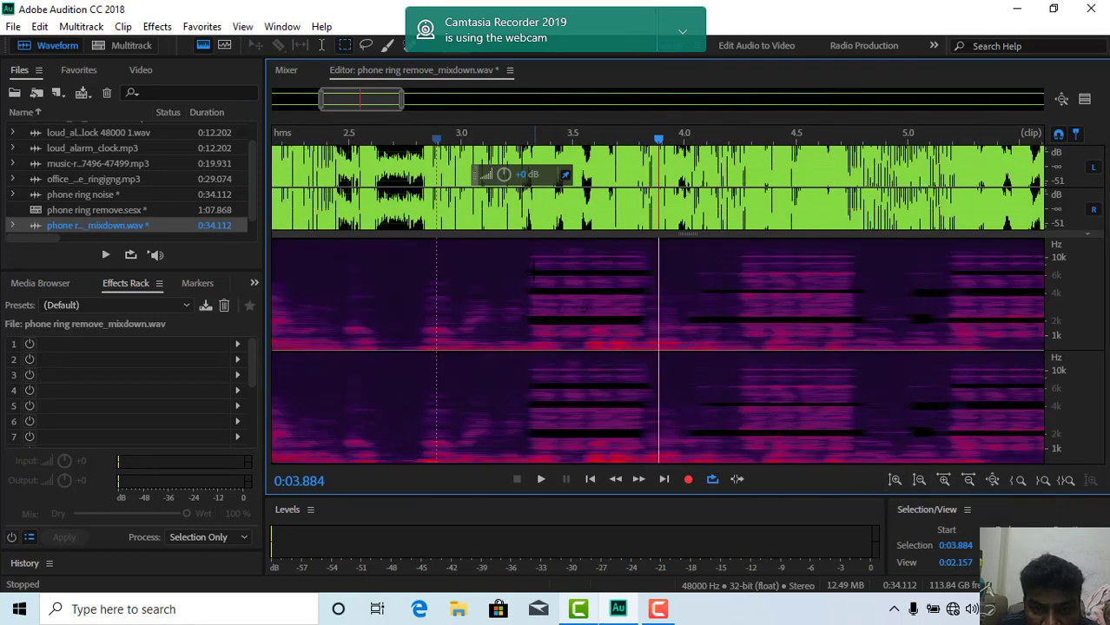
{"action": "left_click_drag", "start_coordinate": [530, 261], "coordinate": [648, 262]}
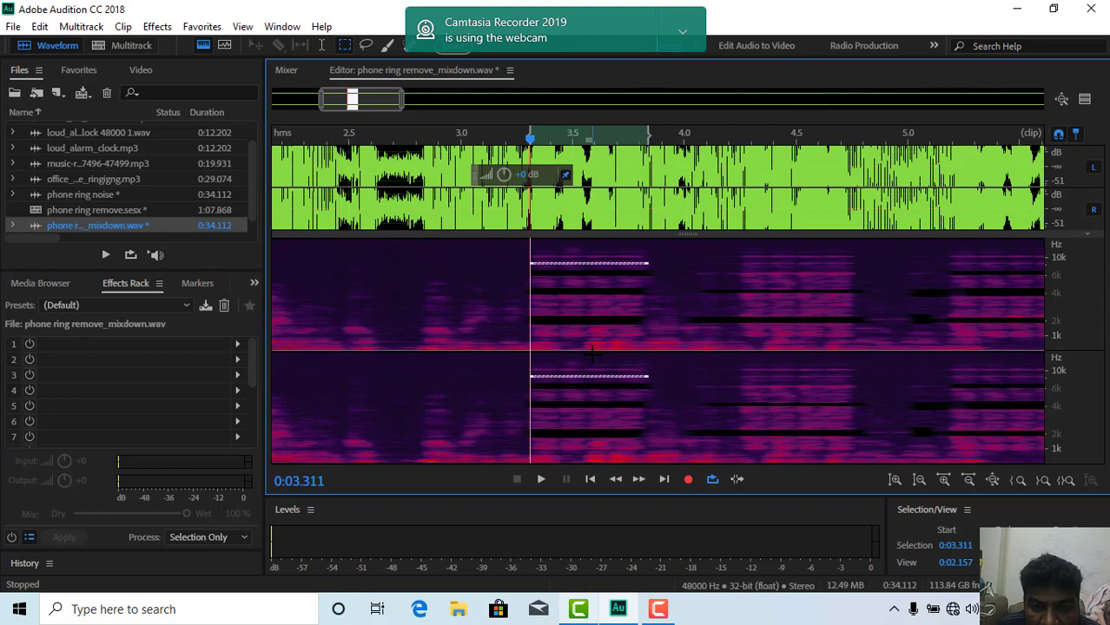
{"action": "left_click", "coordinate": [944, 480]}
{"action": "left_click", "coordinate": [944, 480]}
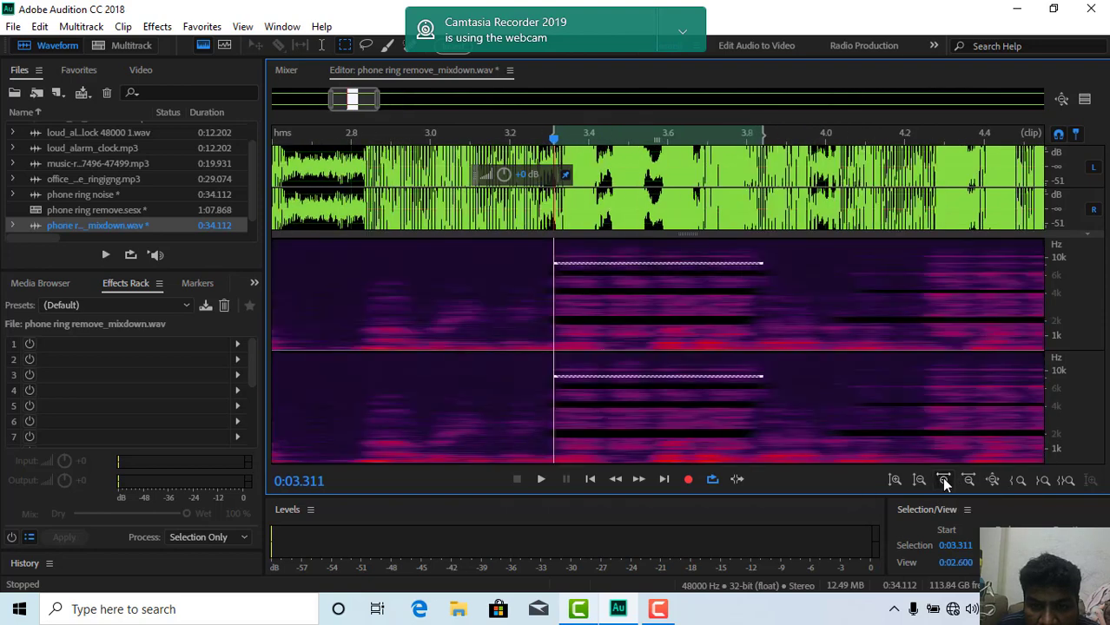
{"action": "left_click", "coordinate": [943, 481]}
{"action": "left_click", "coordinate": [944, 480]}
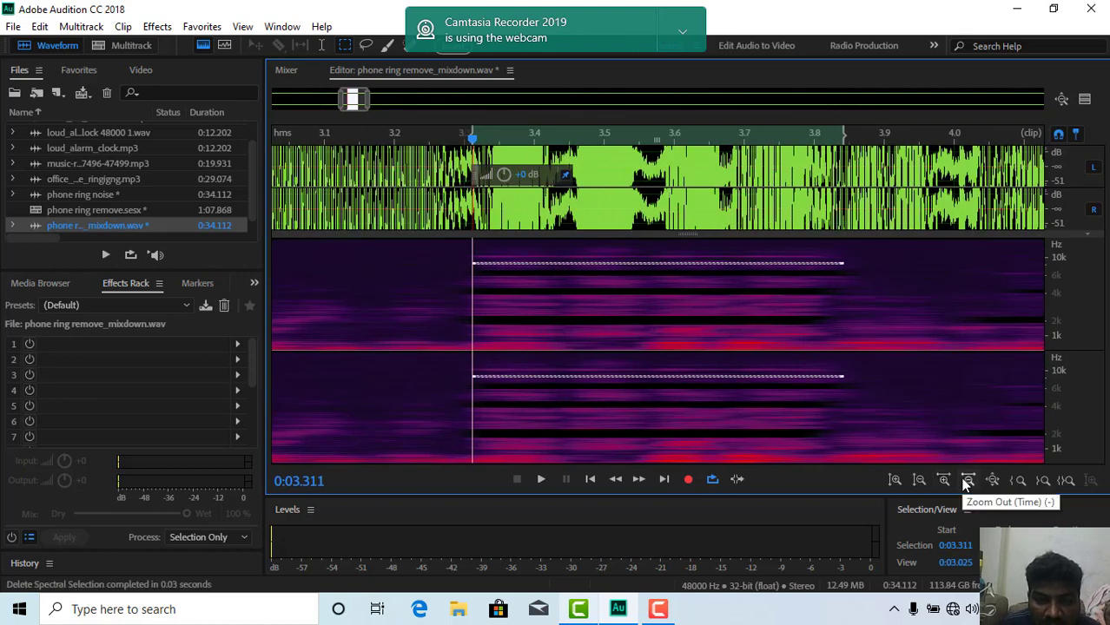
{"action": "key", "text": "Delete"}
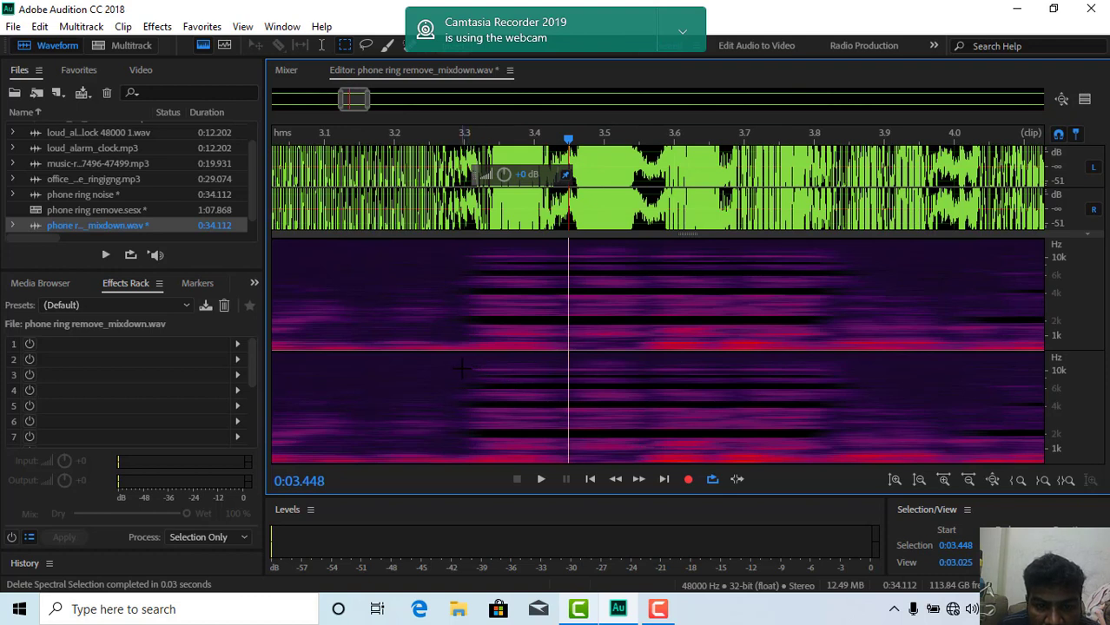
Marquee-select the first burst's 10 kHz band from 0:03.300 to about 0:03.83, audition it and delete it.
{"action": "left_click_drag", "start_coordinate": [463, 369], "coordinate": [837, 374]}
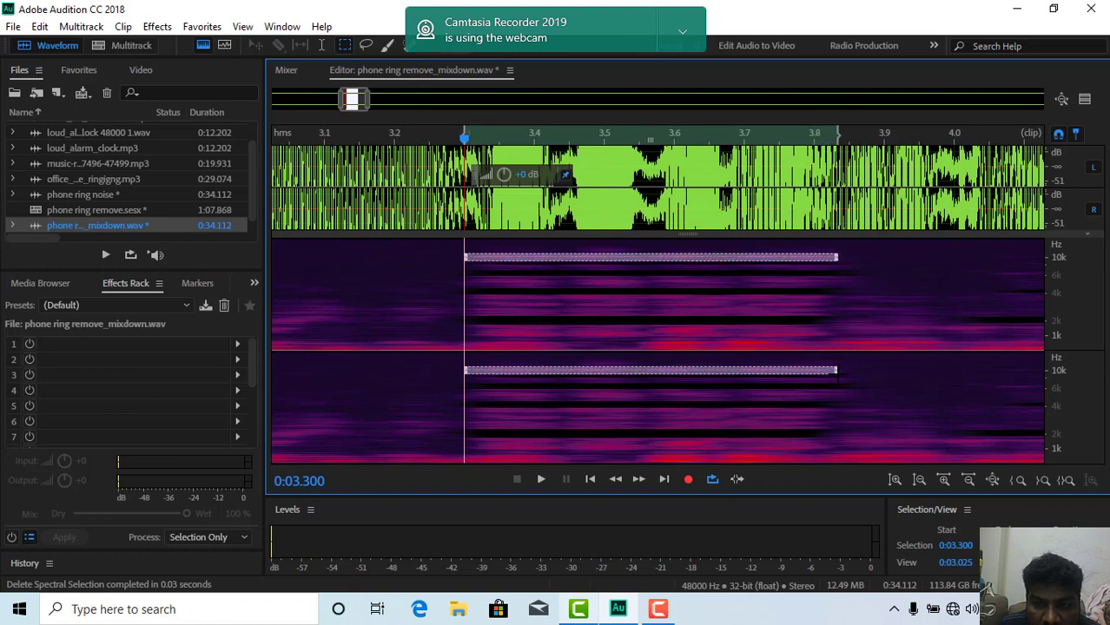
{"action": "key", "text": "space"}
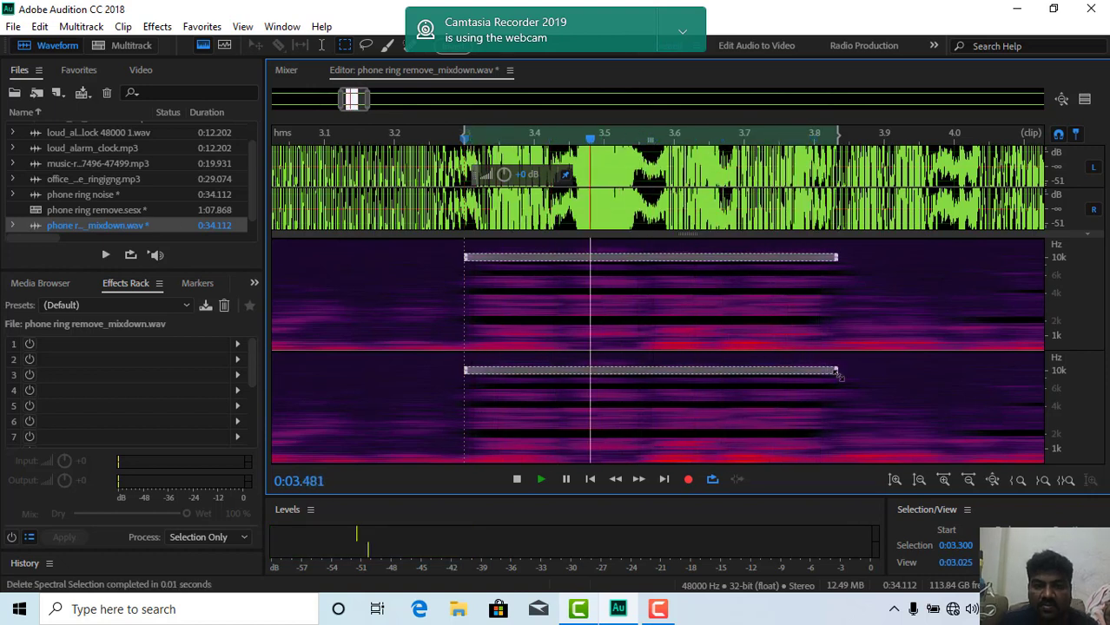
{"action": "left_click", "coordinate": [575, 330]}
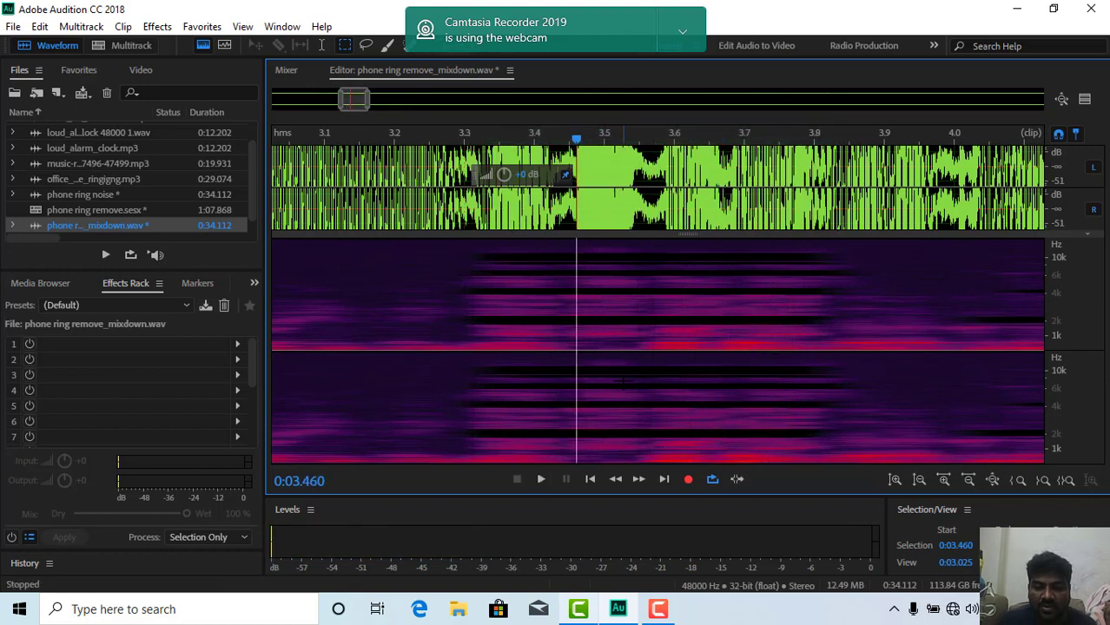
Play the first burst from 0:02.980, 0:03.000 and 0:03.200 to check how much ring is still audible.
{"action": "left_click", "coordinate": [968, 480]}
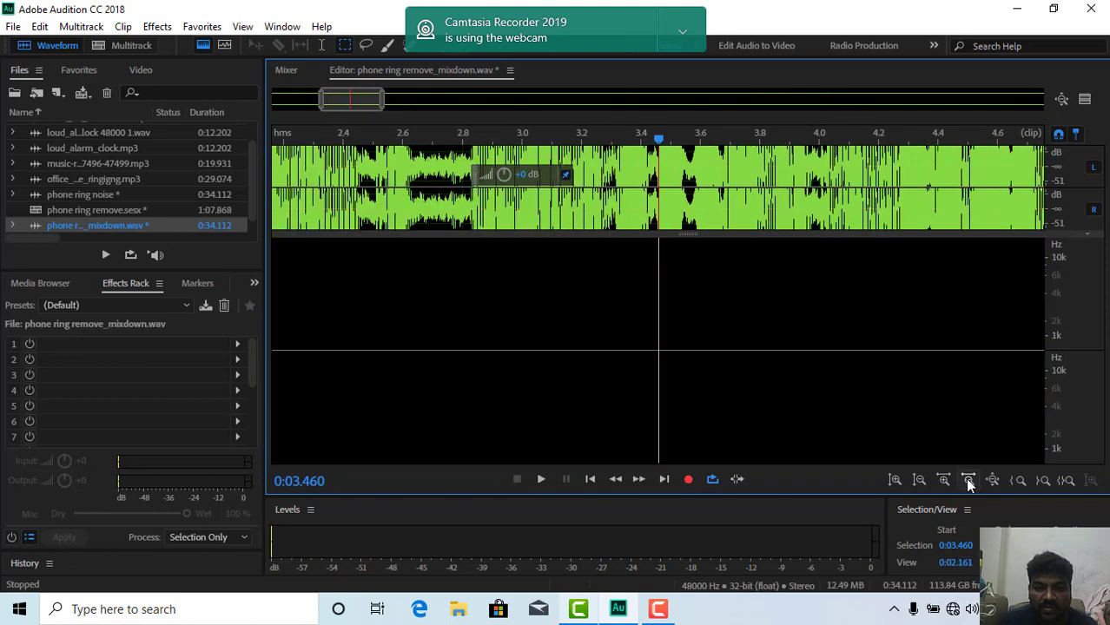
{"action": "left_click", "coordinate": [515, 301]}
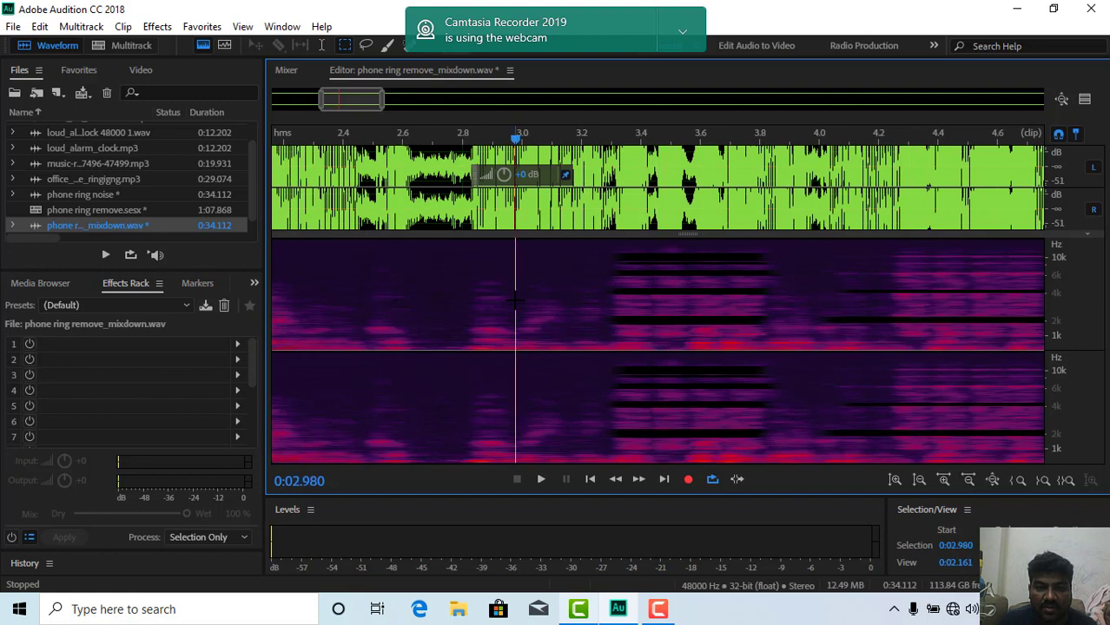
{"action": "key", "text": "space"}
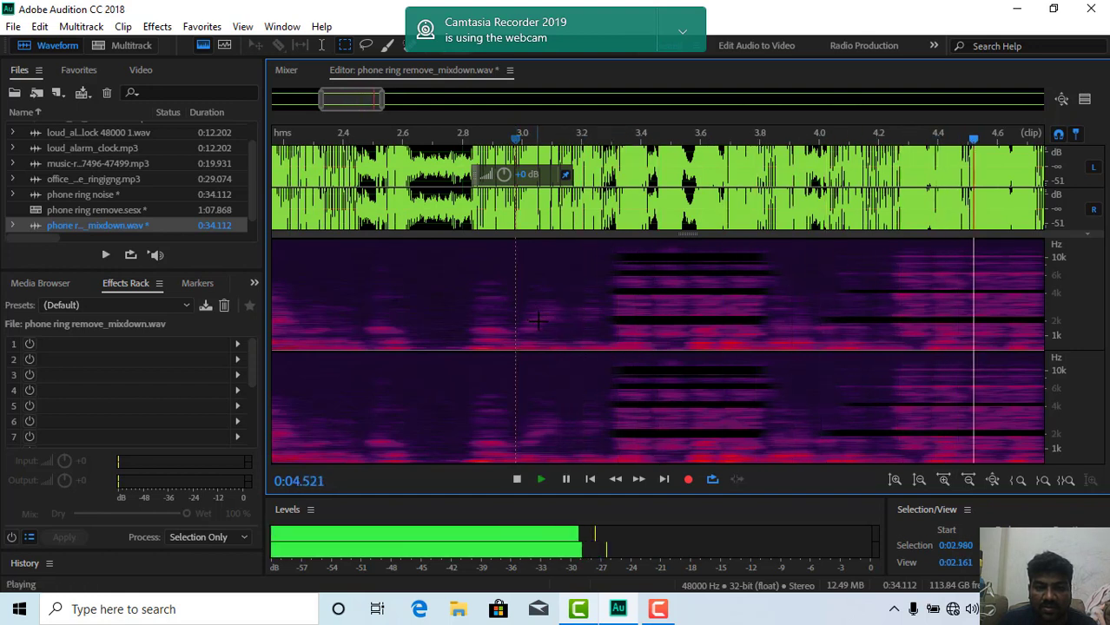
{"action": "key", "text": "space"}
{"action": "left_click", "coordinate": [522, 268]}
{"action": "key", "text": "space"}
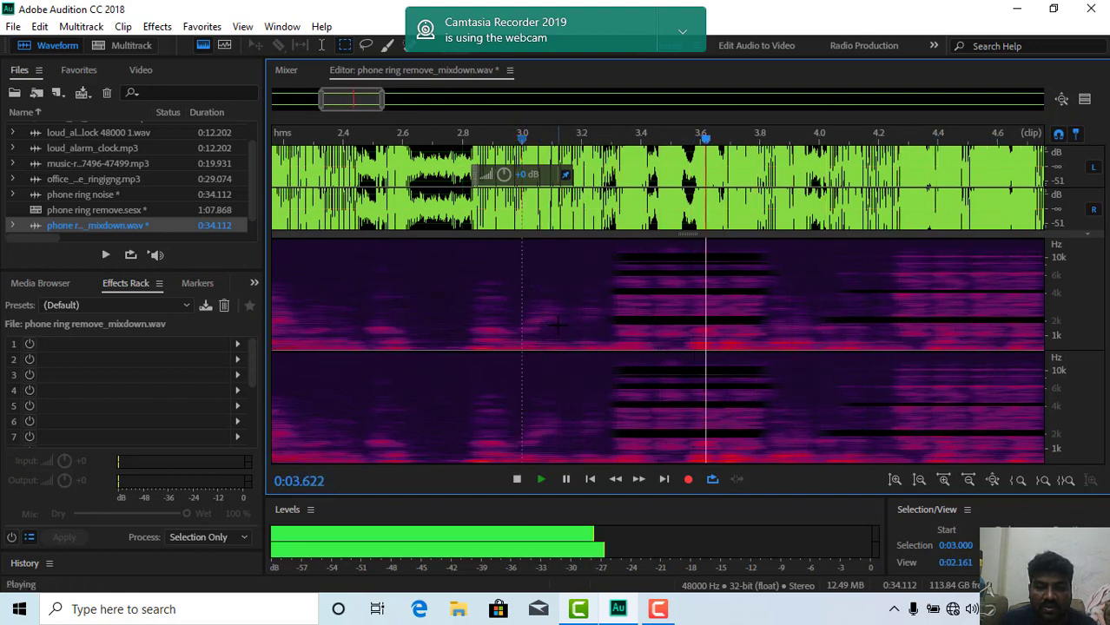
{"action": "key", "text": "space"}
{"action": "left_click", "coordinate": [581, 269]}
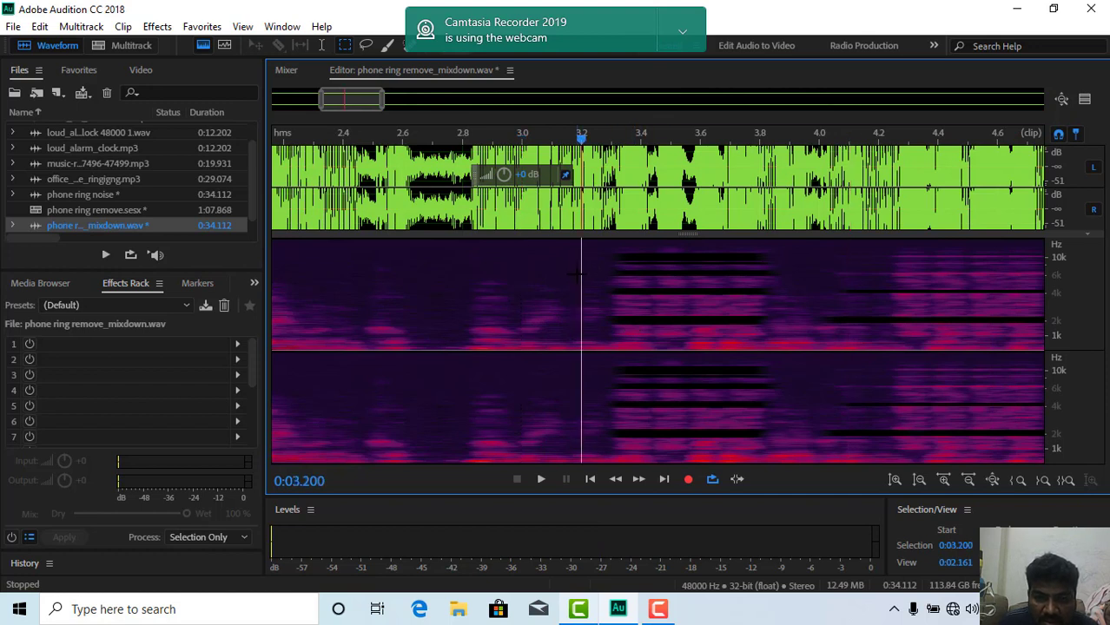
{"action": "key", "text": "space"}
{"action": "left_click", "coordinate": [743, 141]}
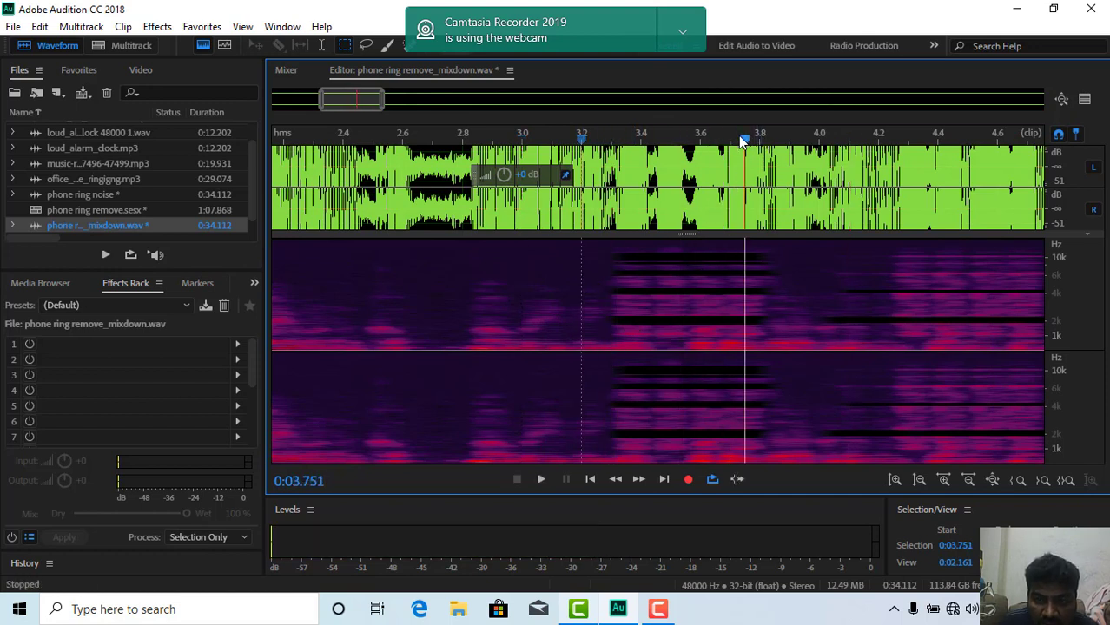
Marquee-select the 1 kHz band at the start of the first burst from 0:03.300 to about 0:03.45, audition it and delete it.
{"action": "left_click_drag", "start_coordinate": [744, 146], "coordinate": [615, 160]}
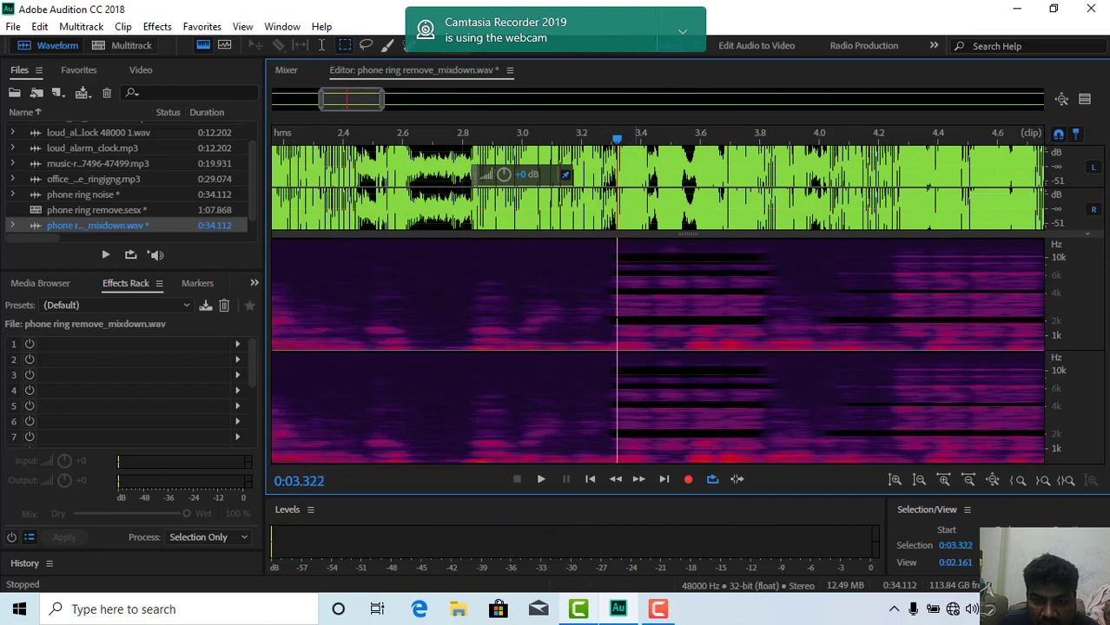
{"action": "left_click", "coordinate": [945, 481]}
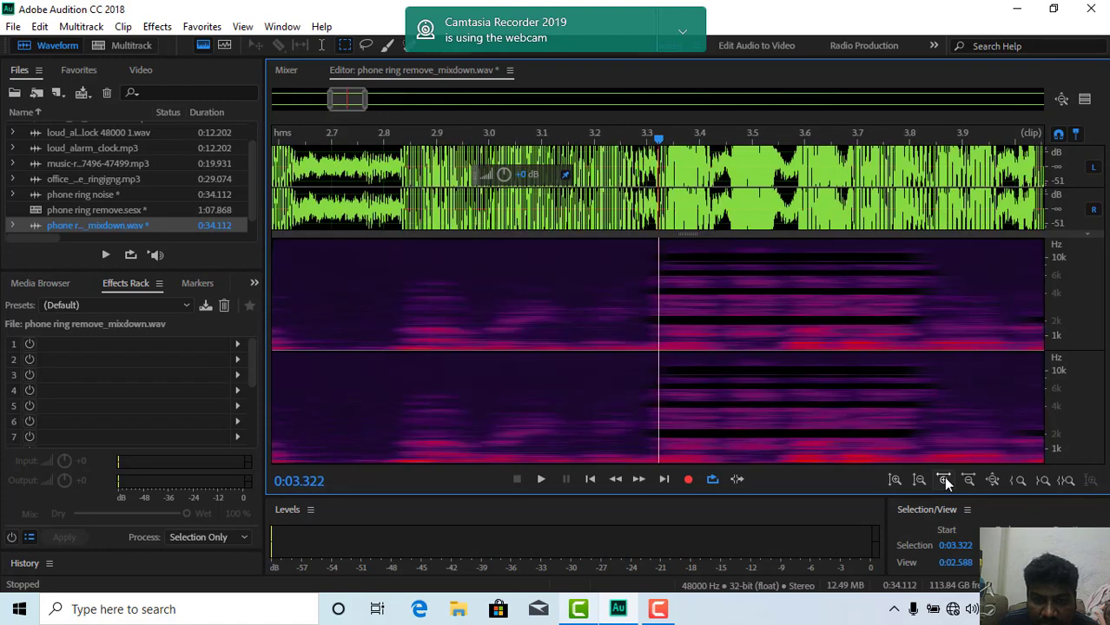
{"action": "left_click", "coordinate": [943, 480]}
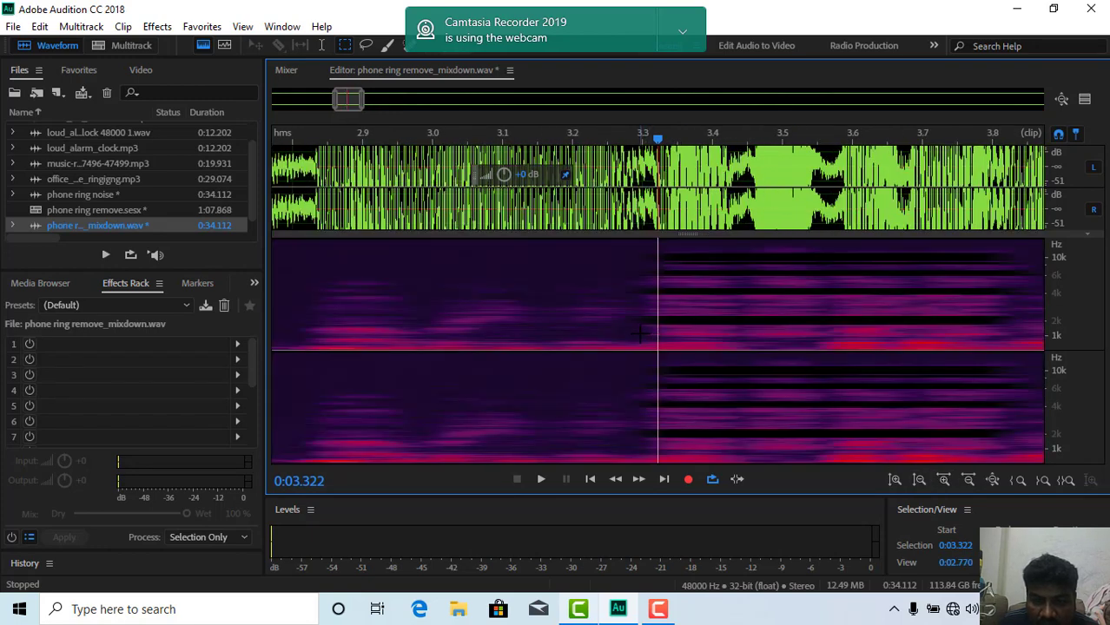
{"action": "left_click_drag", "start_coordinate": [642, 335], "coordinate": [744, 336]}
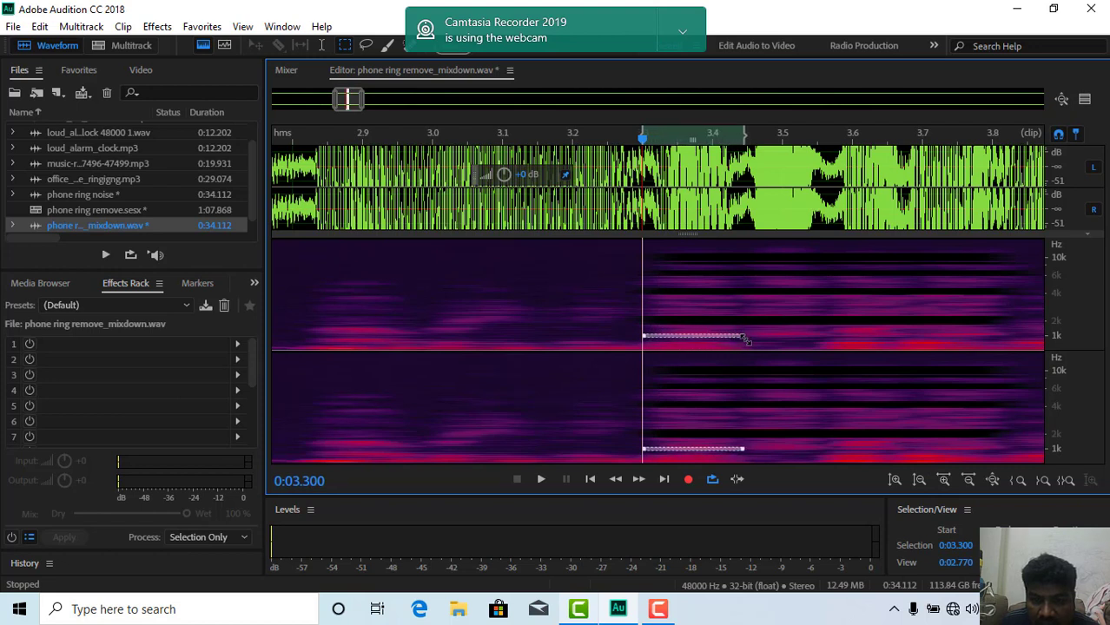
{"action": "key", "text": "space"}
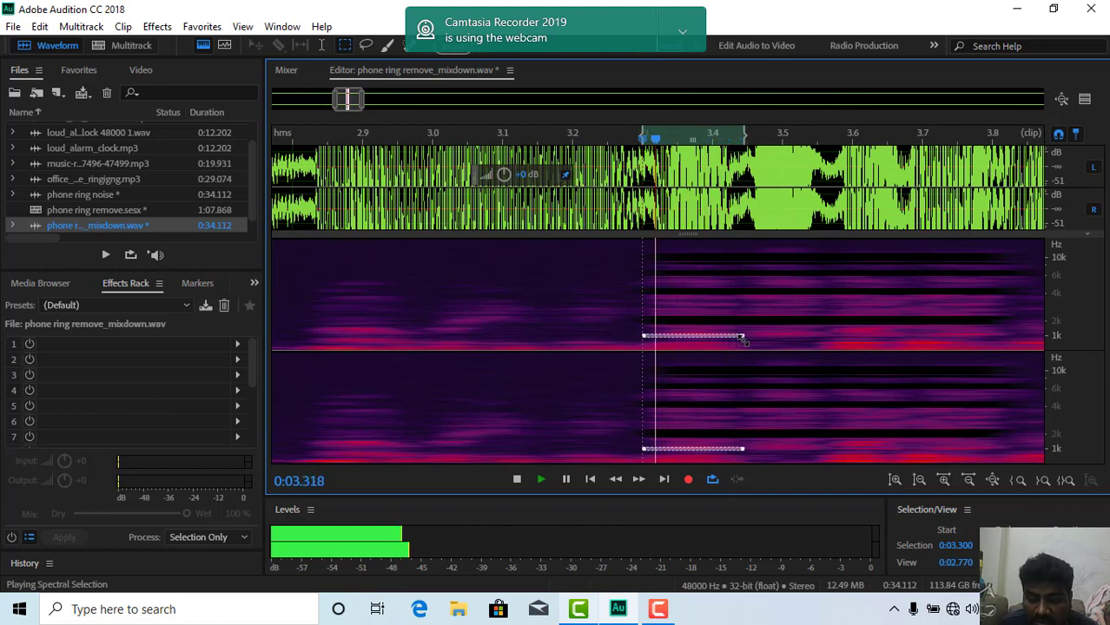
{"action": "key", "text": "Delete"}
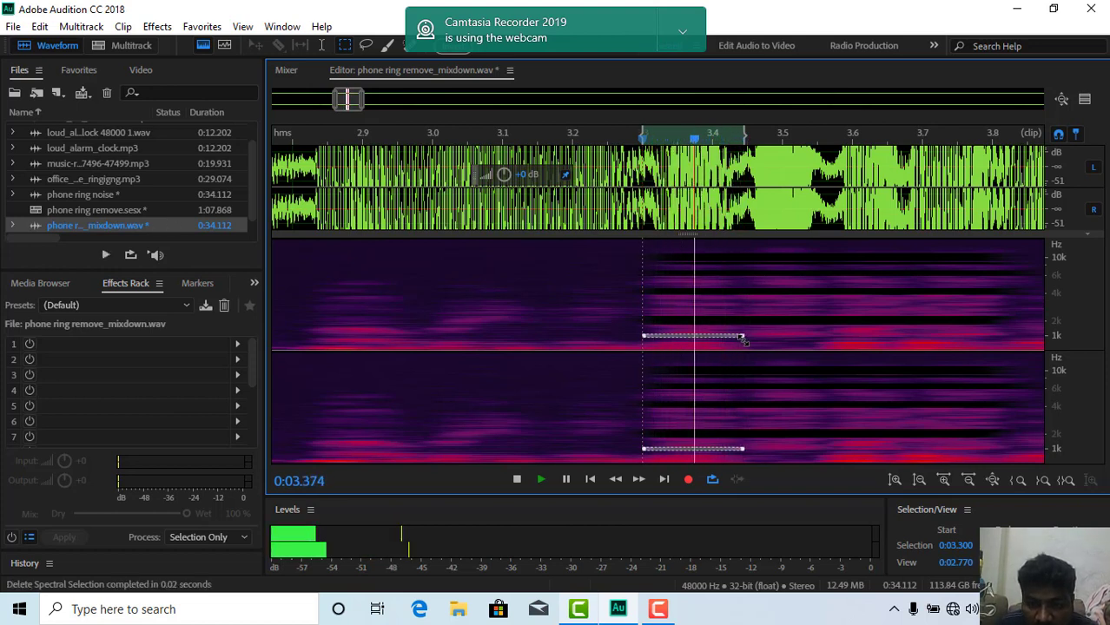
{"action": "key", "text": "space"}
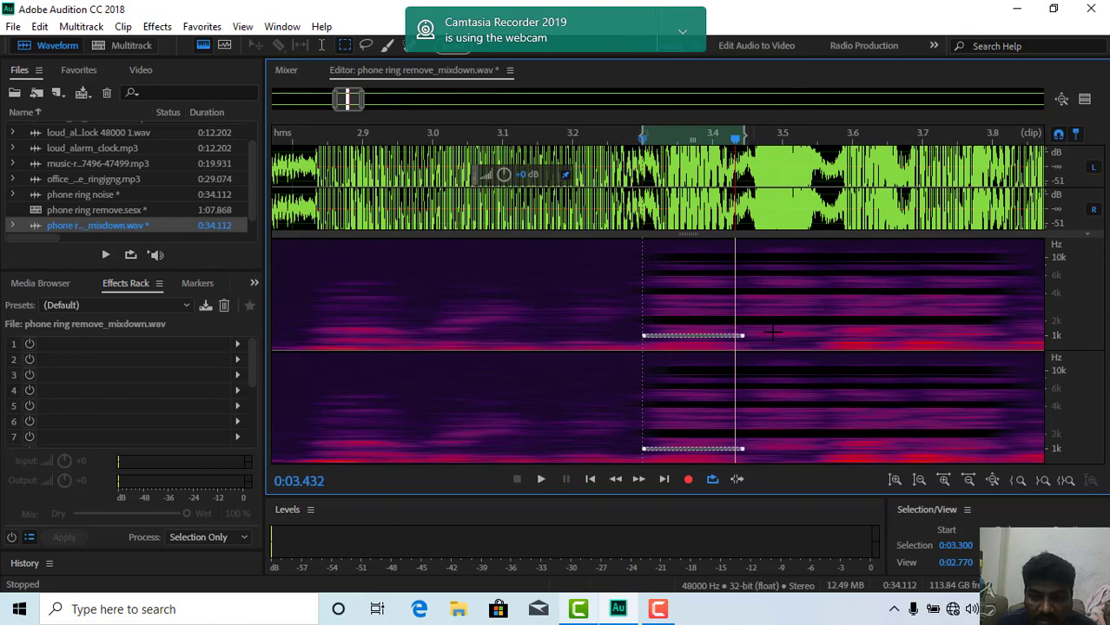
Audition the first burst from 0:03.284 and the second burst from 0:04.043 to check for remaining ring.
{"action": "left_click", "coordinate": [772, 332]}
{"action": "left_click", "coordinate": [631, 310]}
{"action": "key", "text": "space"}
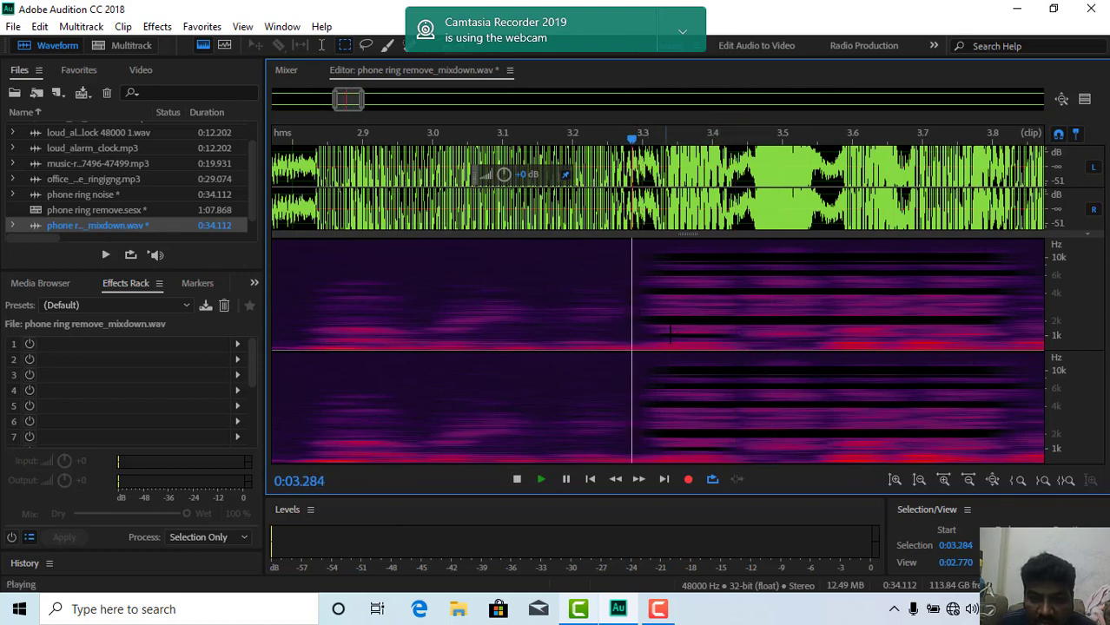
{"action": "key", "text": "space"}
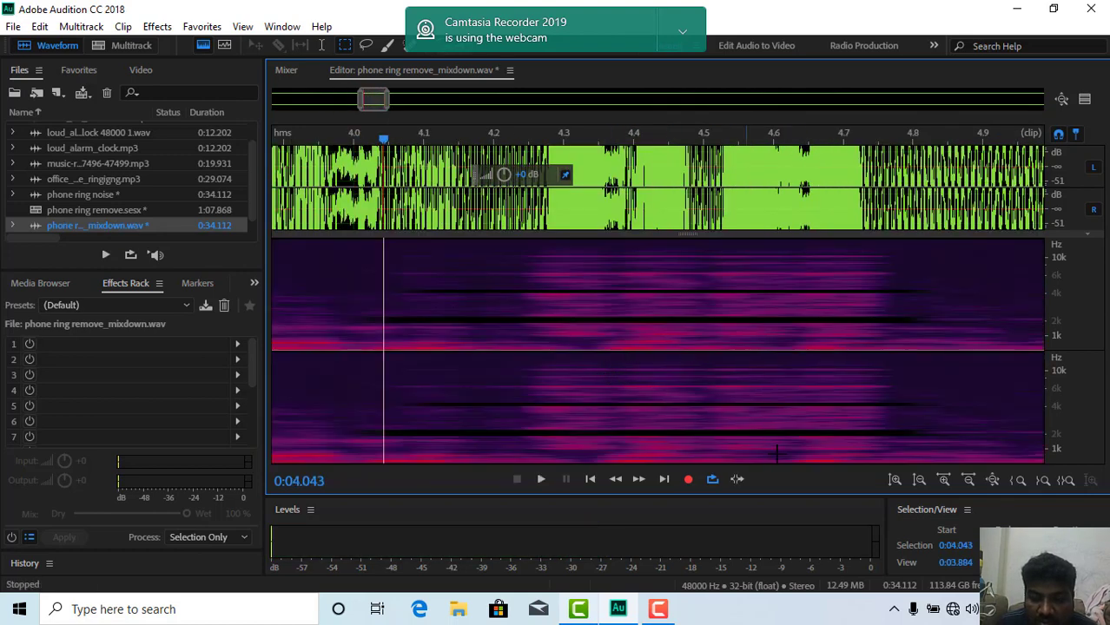
{"action": "left_click", "coordinate": [968, 480]}
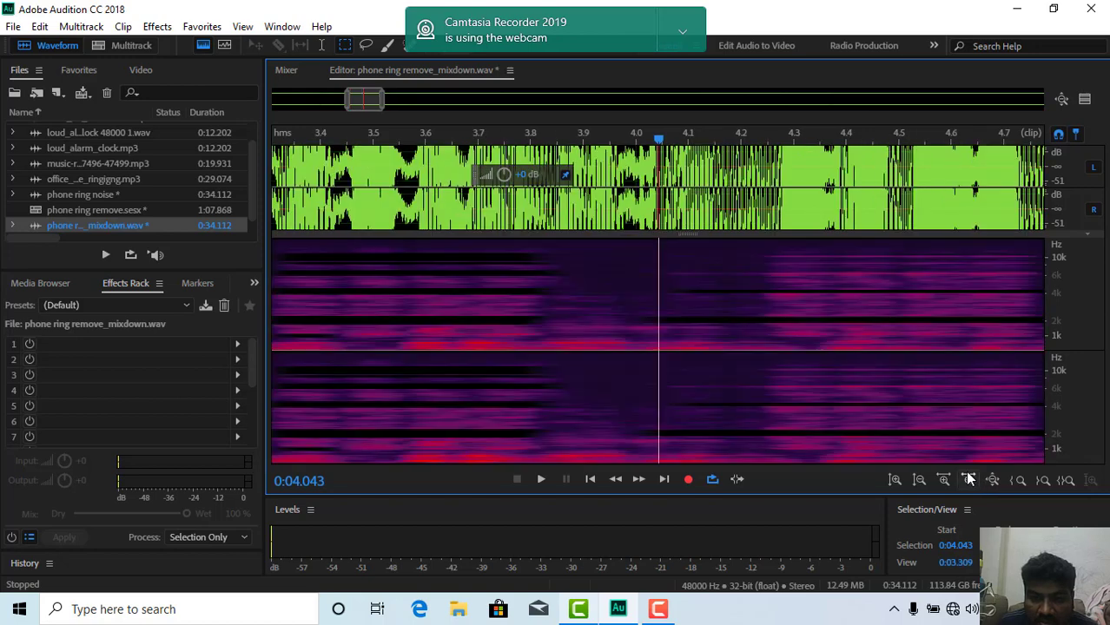
{"action": "left_click", "coordinate": [968, 480]}
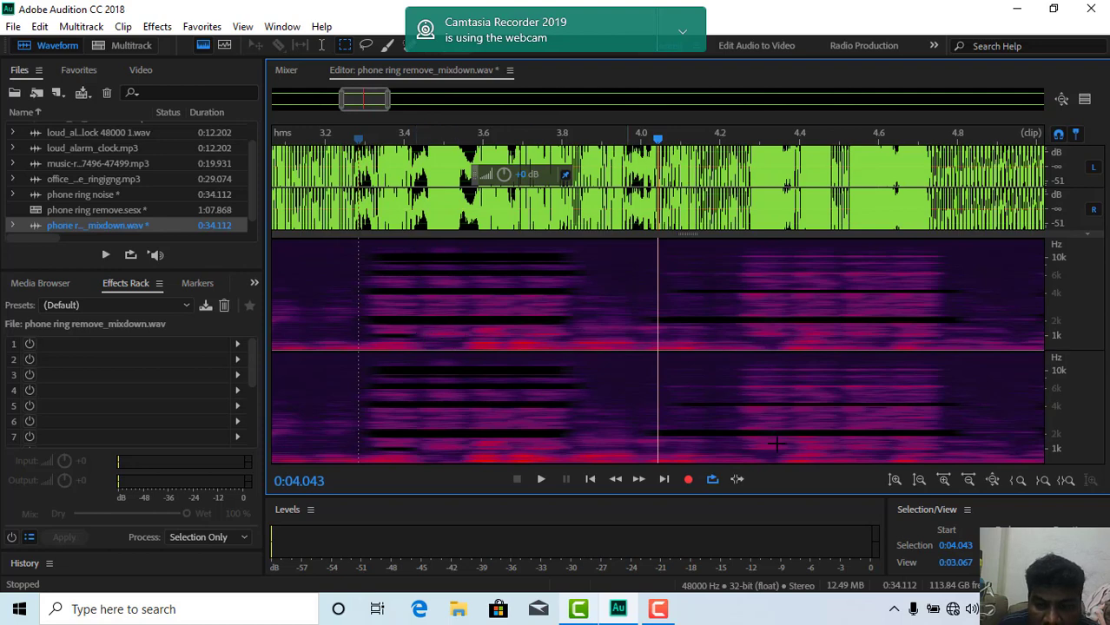
{"action": "left_click", "coordinate": [944, 479]}
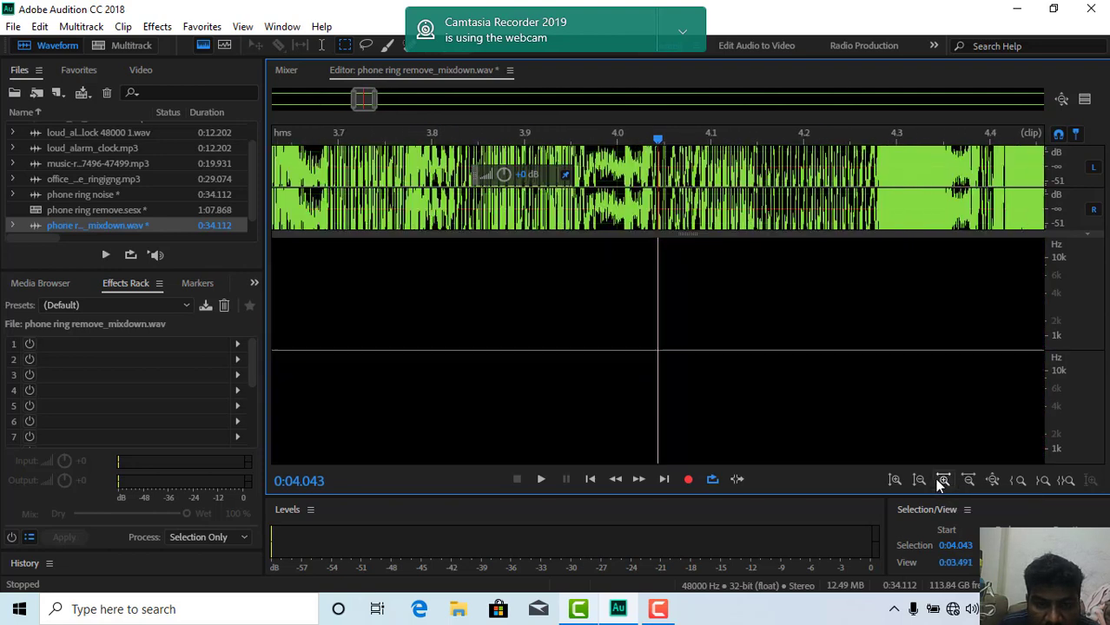
{"action": "key", "text": "space"}
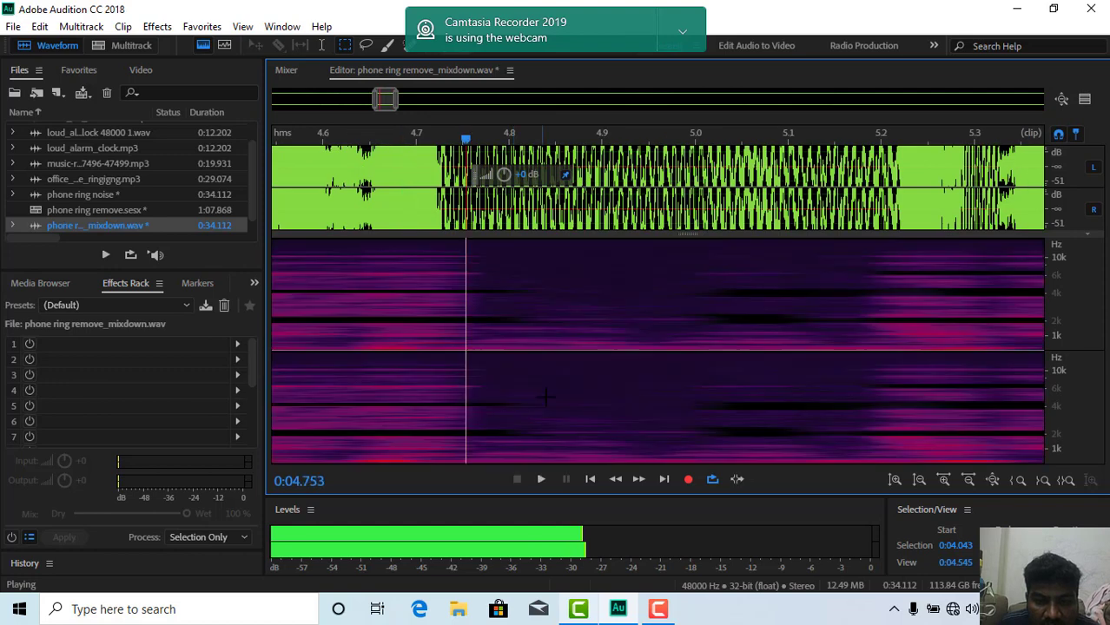
Delete the first phone ring's thin band near 1 kHz from about 3.55 to 3.83 s in both channels.
{"action": "key", "text": "space"}
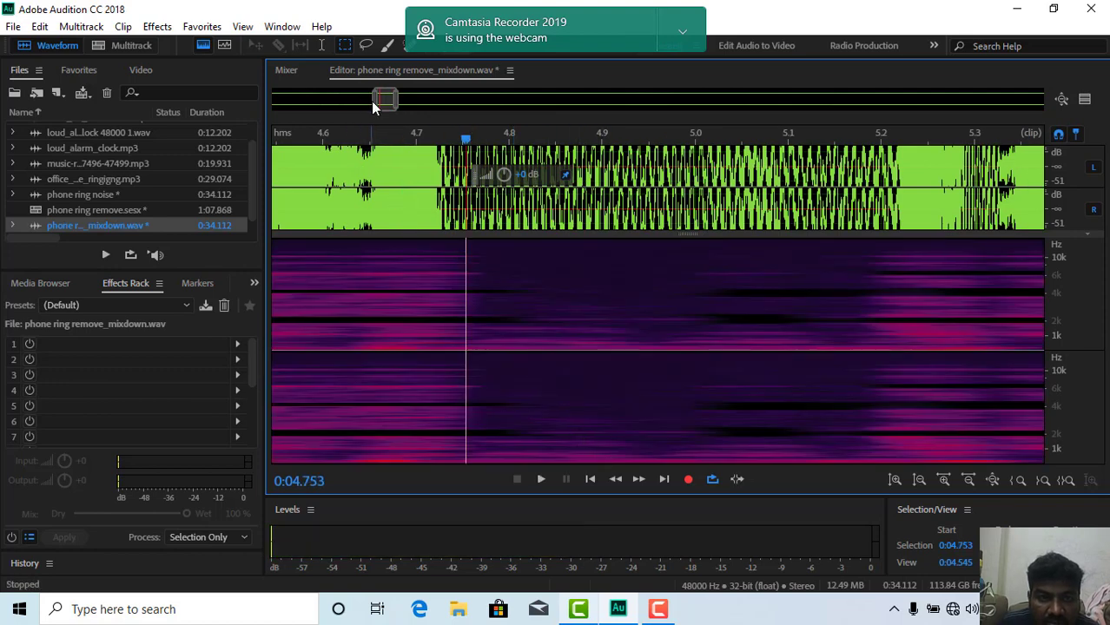
{"action": "left_click_drag", "start_coordinate": [375, 104], "coordinate": [370, 102]}
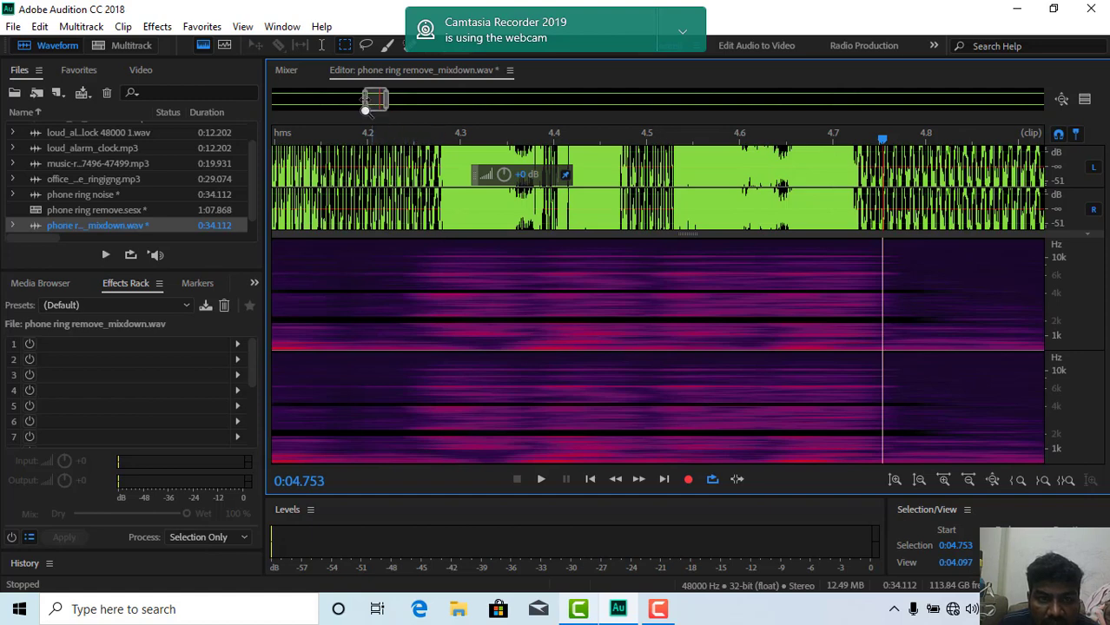
{"action": "left_click_drag", "start_coordinate": [362, 110], "coordinate": [337, 109]}
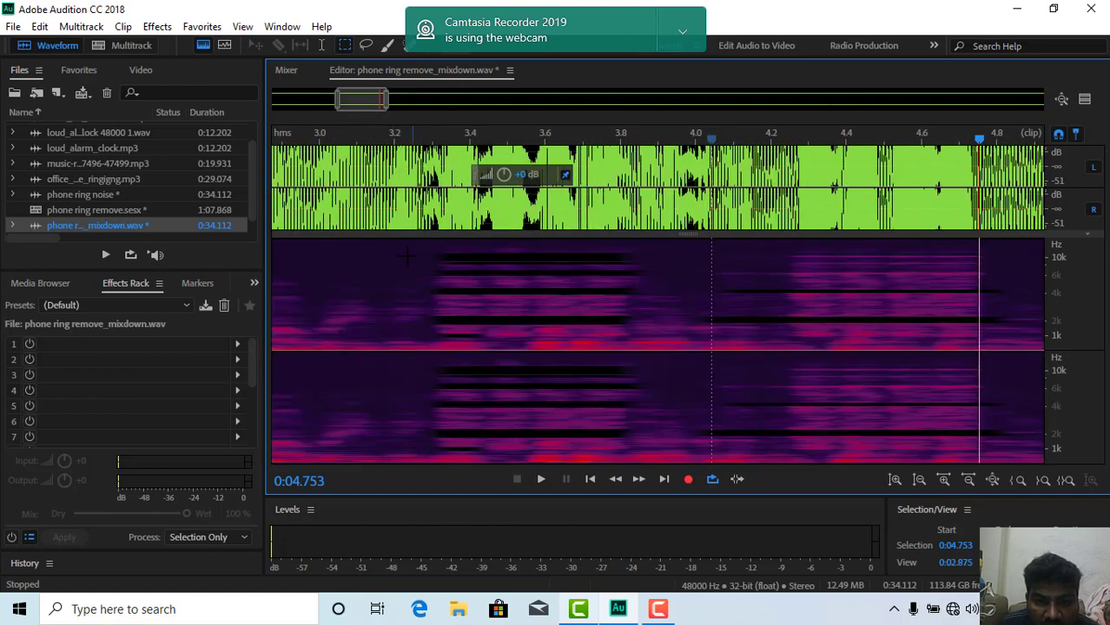
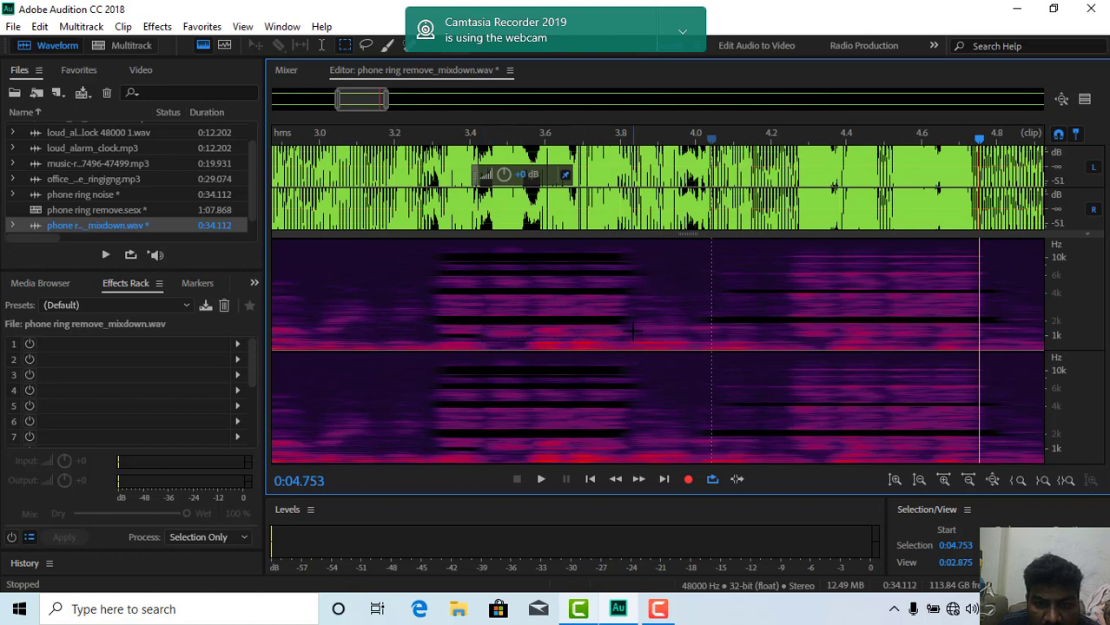
{"action": "left_click_drag", "start_coordinate": [632, 332], "coordinate": [525, 335]}
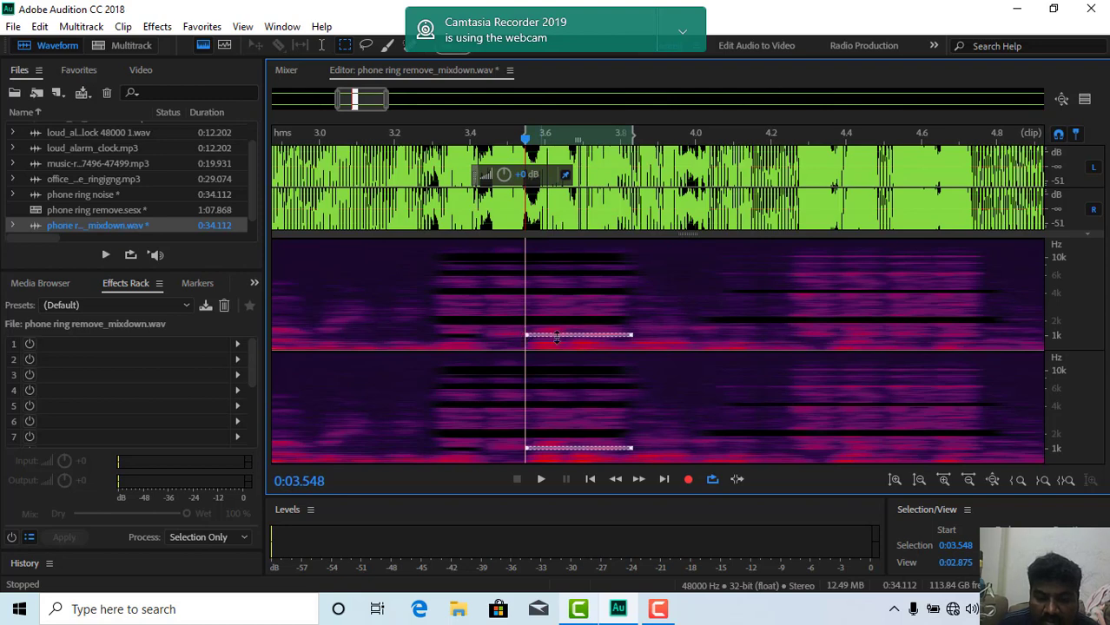
{"action": "key", "text": "Delete"}
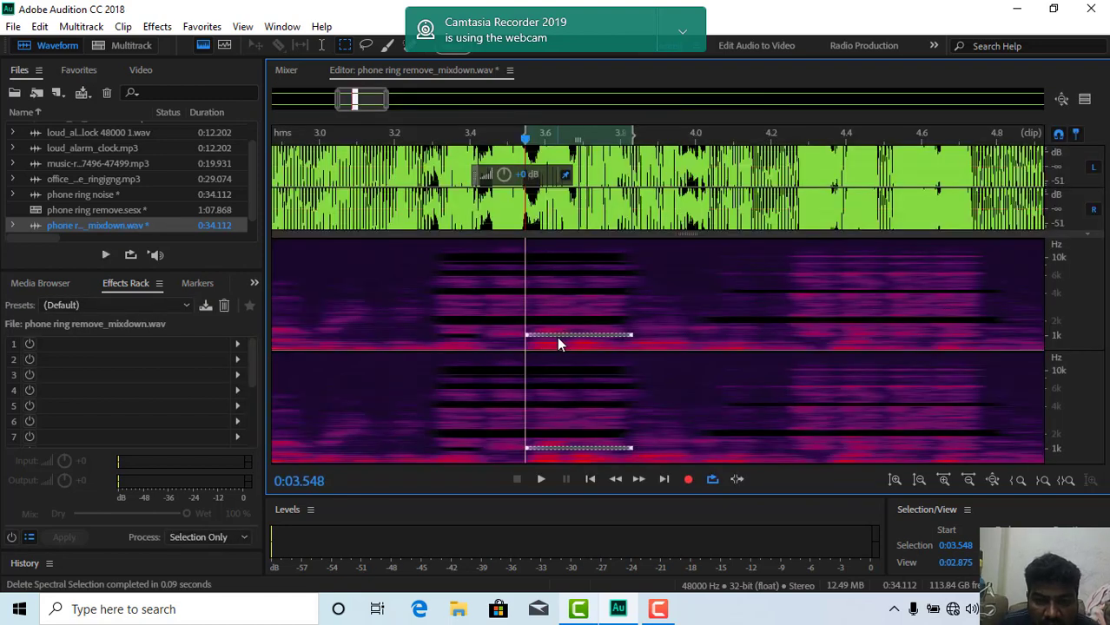
Play the audio from about 3.47 s to check the edited first ring.
{"action": "left_click", "coordinate": [494, 337]}
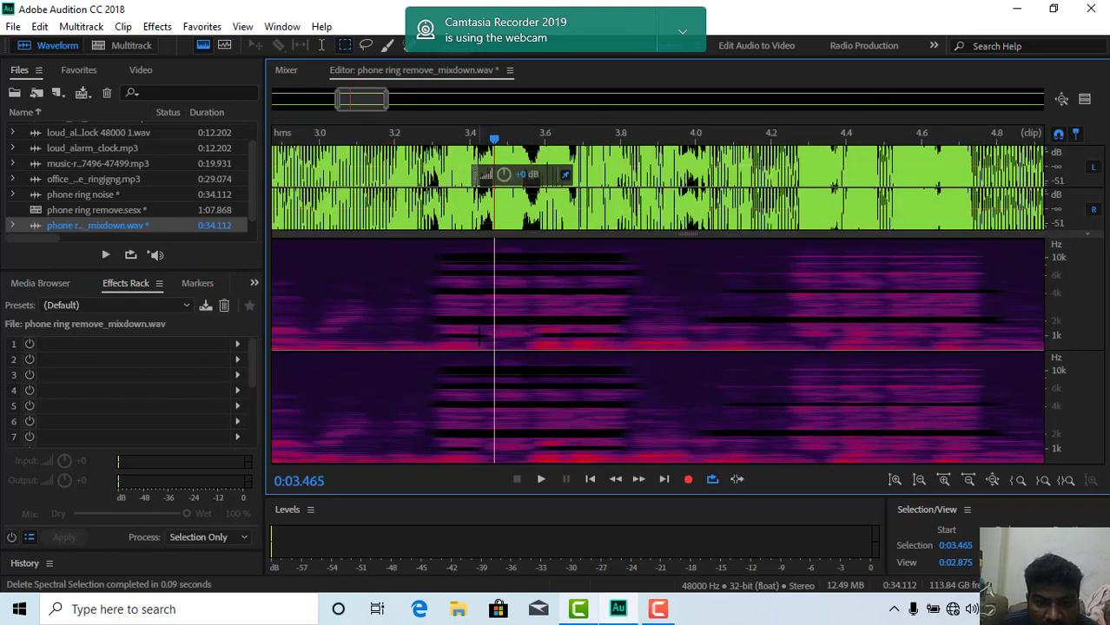
{"action": "key", "text": "space"}
{"action": "key", "text": "space"}
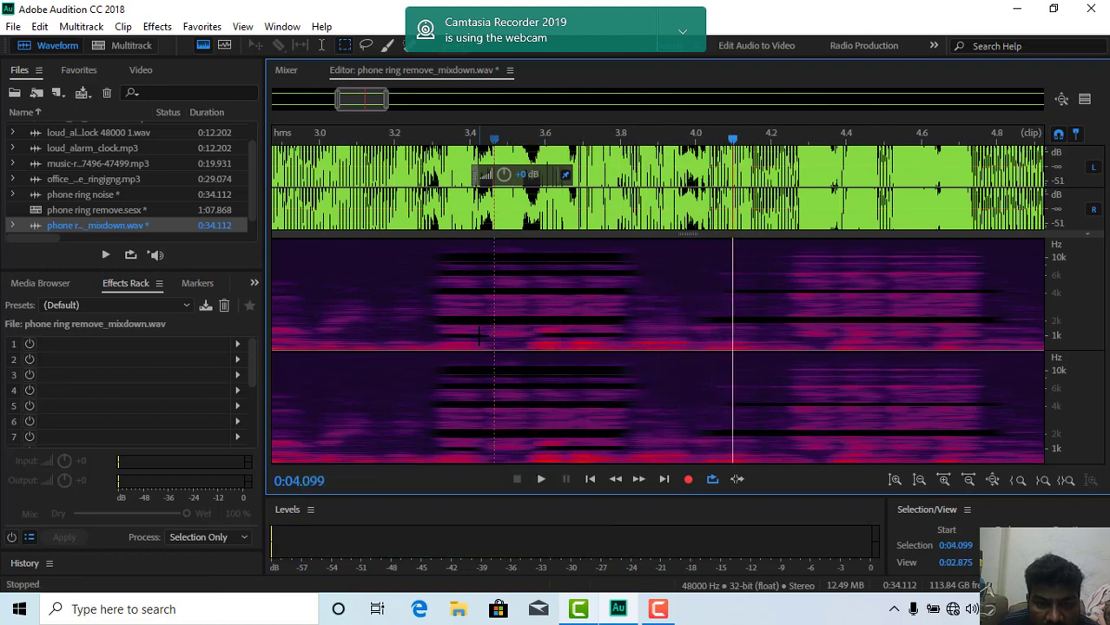
{"action": "left_click", "coordinate": [544, 330]}
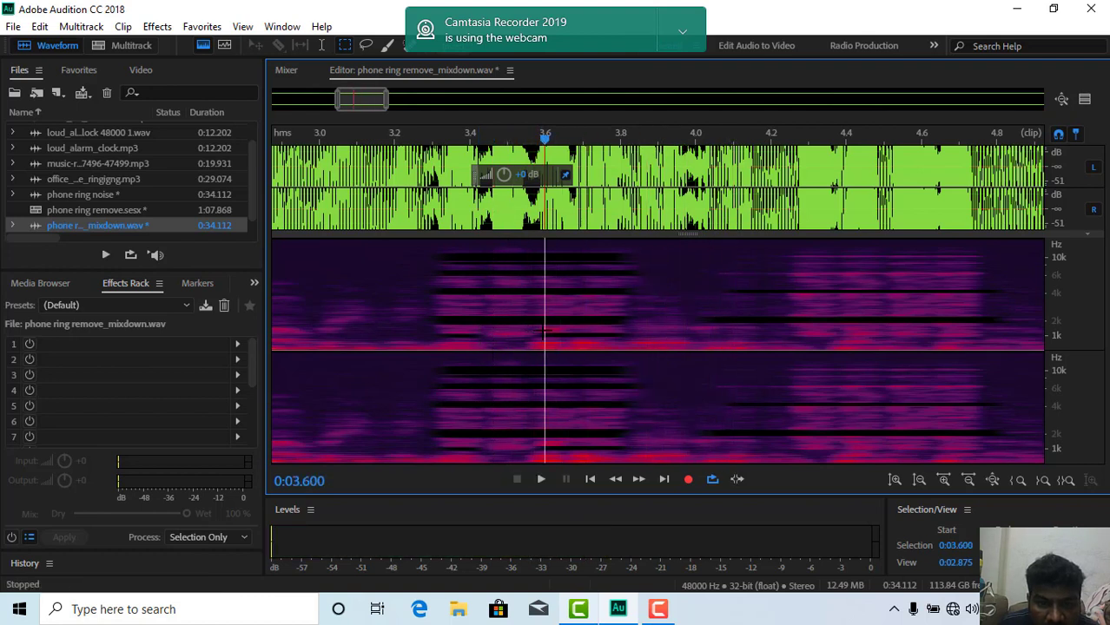
{"action": "left_click_drag", "start_coordinate": [542, 332], "coordinate": [531, 333]}
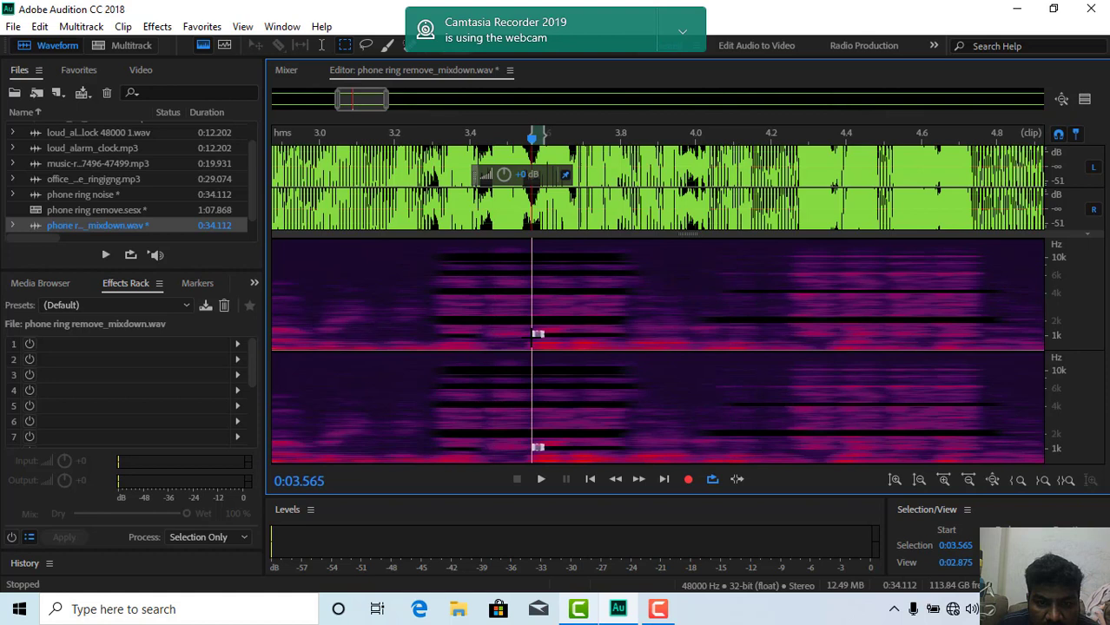
{"action": "left_click", "coordinate": [552, 336]}
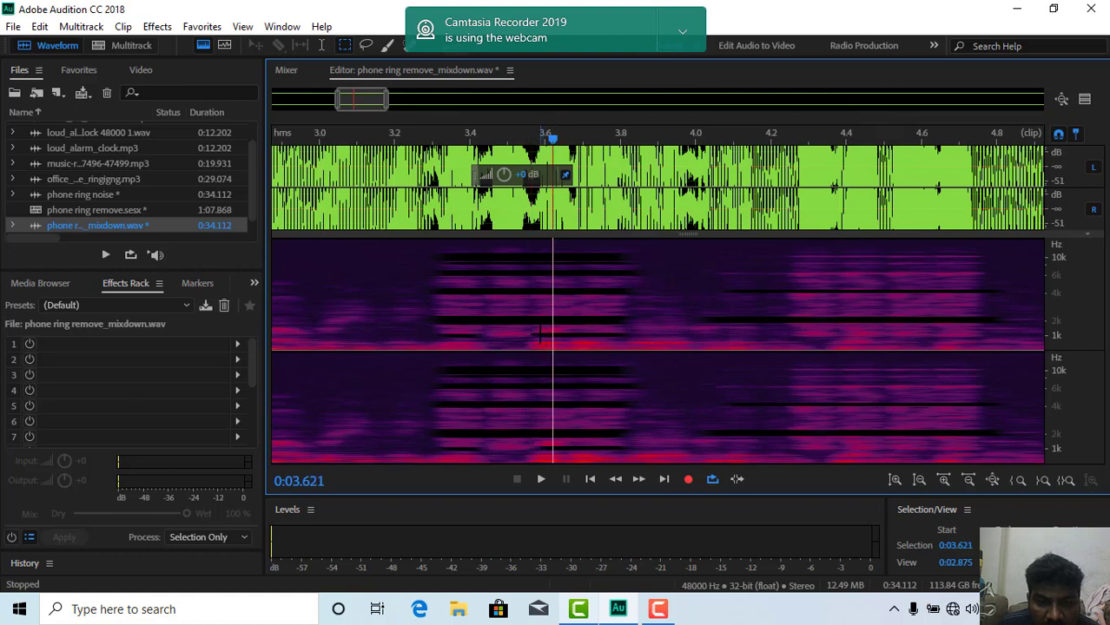
{"action": "left_click_drag", "start_coordinate": [544, 334], "coordinate": [479, 336]}
{"action": "left_click", "coordinate": [556, 336]}
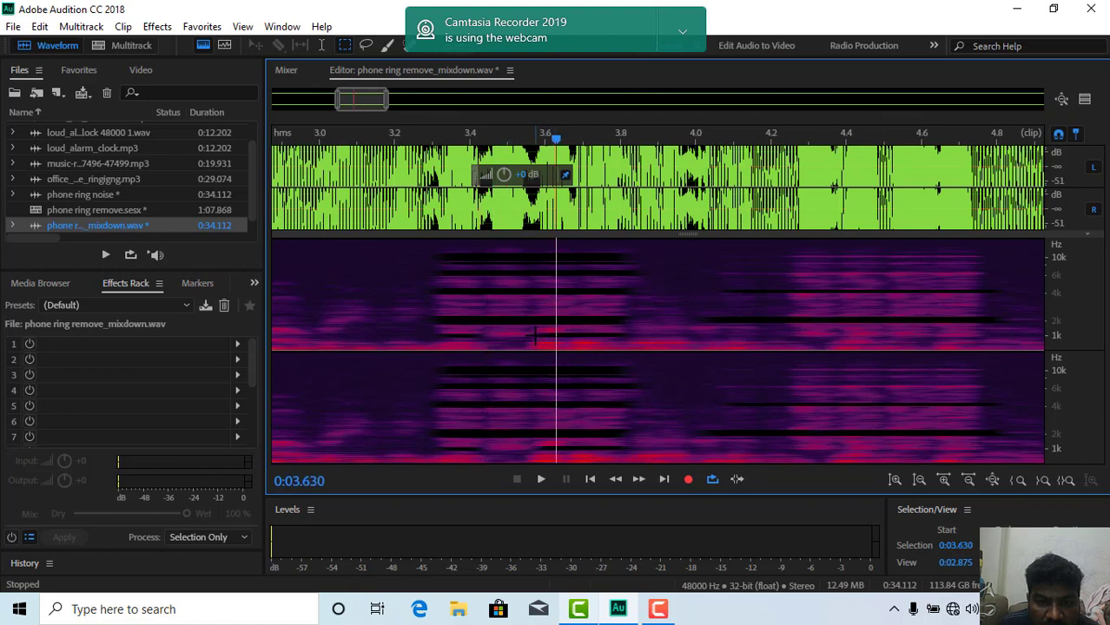
{"action": "left_click", "coordinate": [535, 333]}
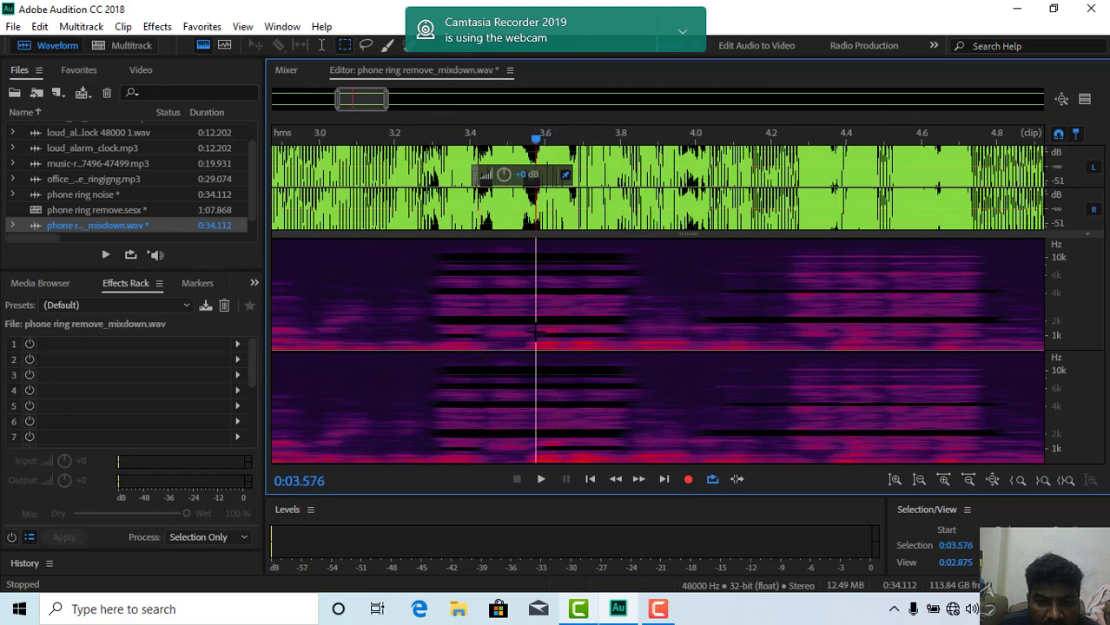
Select the first ring's band near 1 kHz from about 3.42 to 3.60 s, audition it, and delete it.
{"action": "left_click_drag", "start_coordinate": [535, 335], "coordinate": [478, 335]}
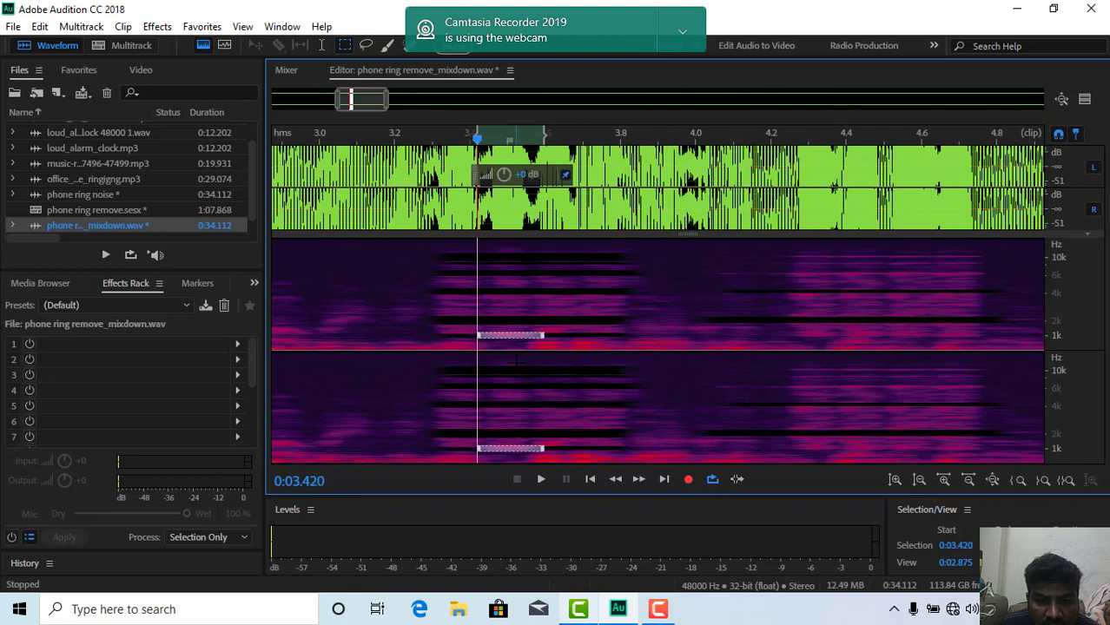
{"action": "key", "text": "space"}
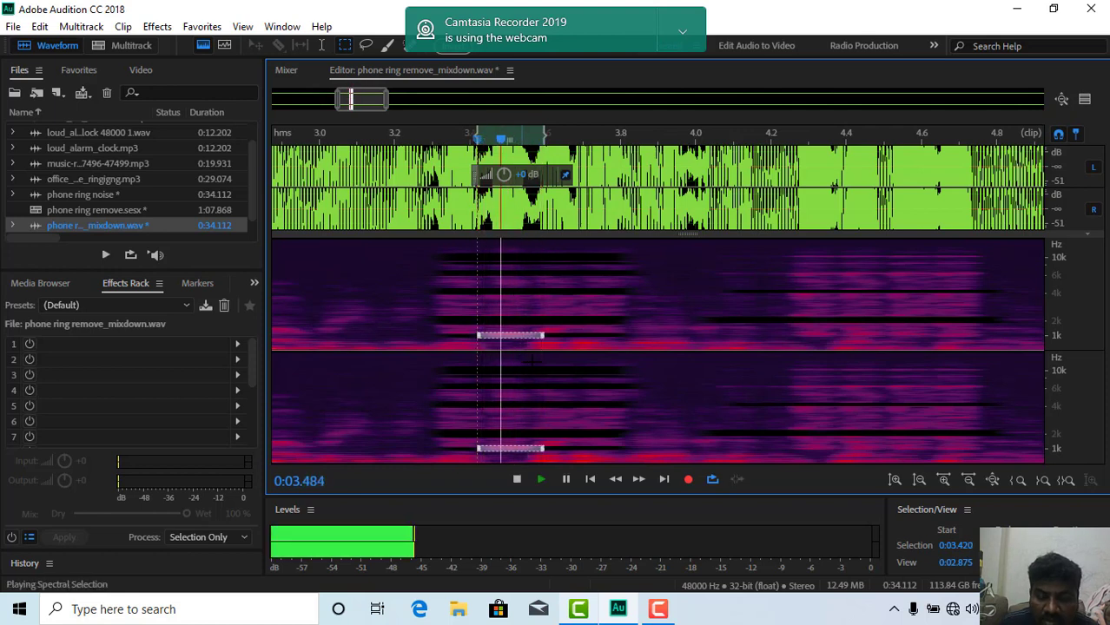
{"action": "key", "text": "Delete"}
{"action": "key", "text": "space"}
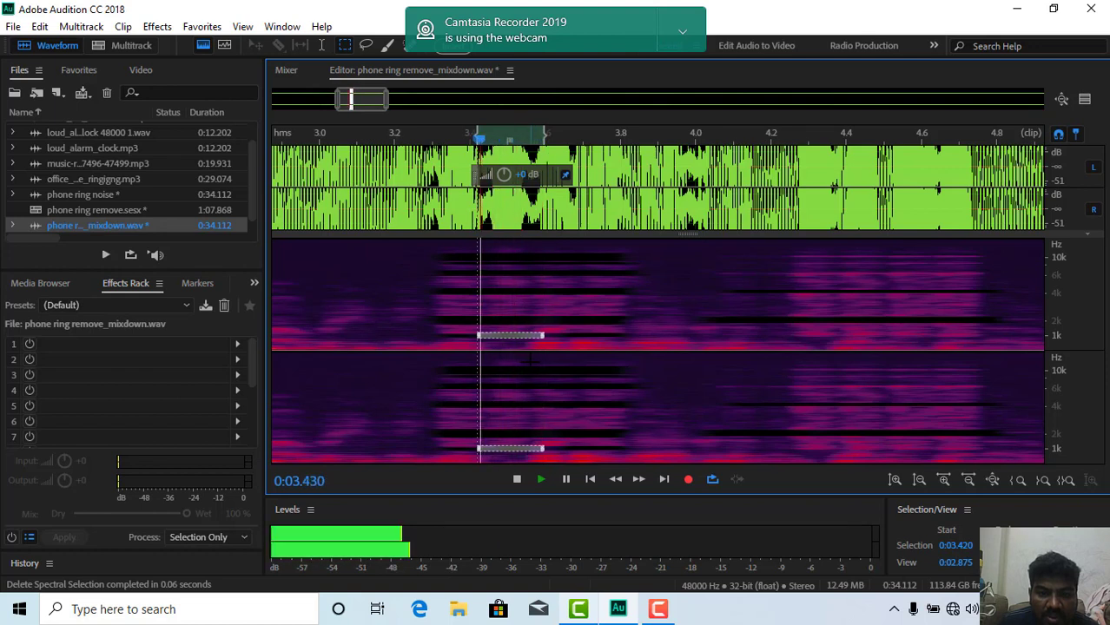
{"action": "left_click", "coordinate": [566, 479]}
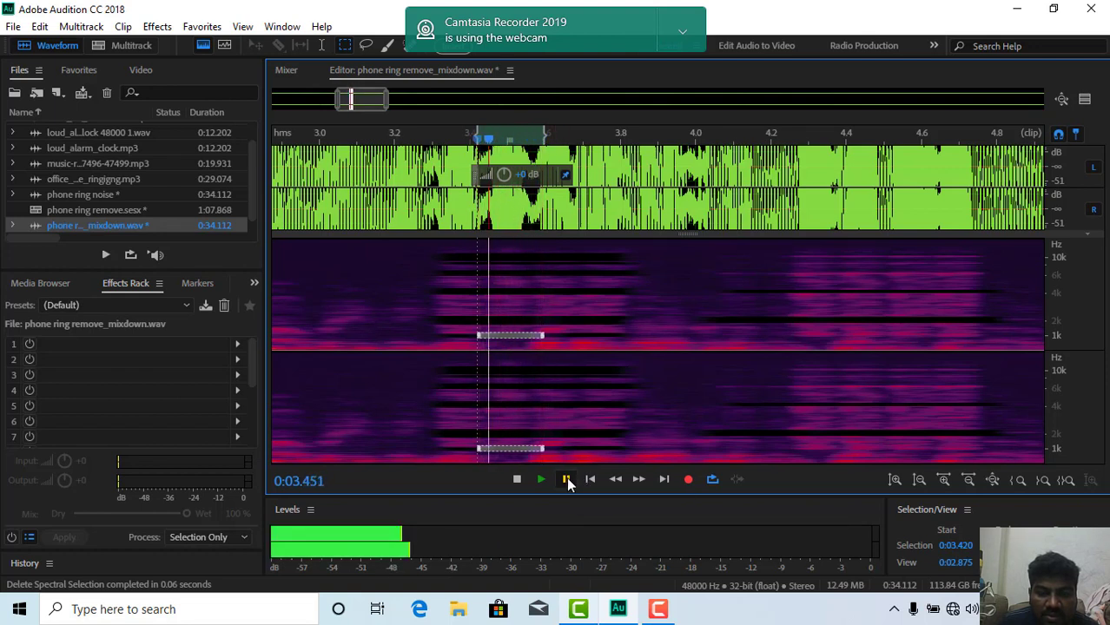
Play back the repaired section from about 3.24 s through the following rings.
{"action": "left_click", "coordinate": [408, 344]}
{"action": "key", "text": "space"}
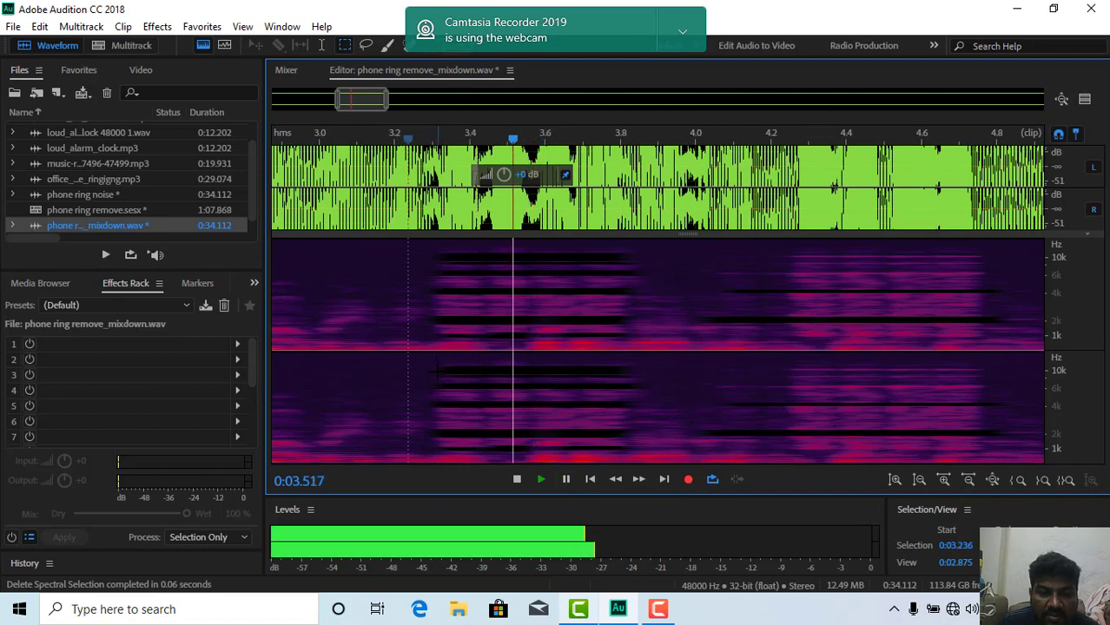
{"action": "left_click", "coordinate": [427, 328]}
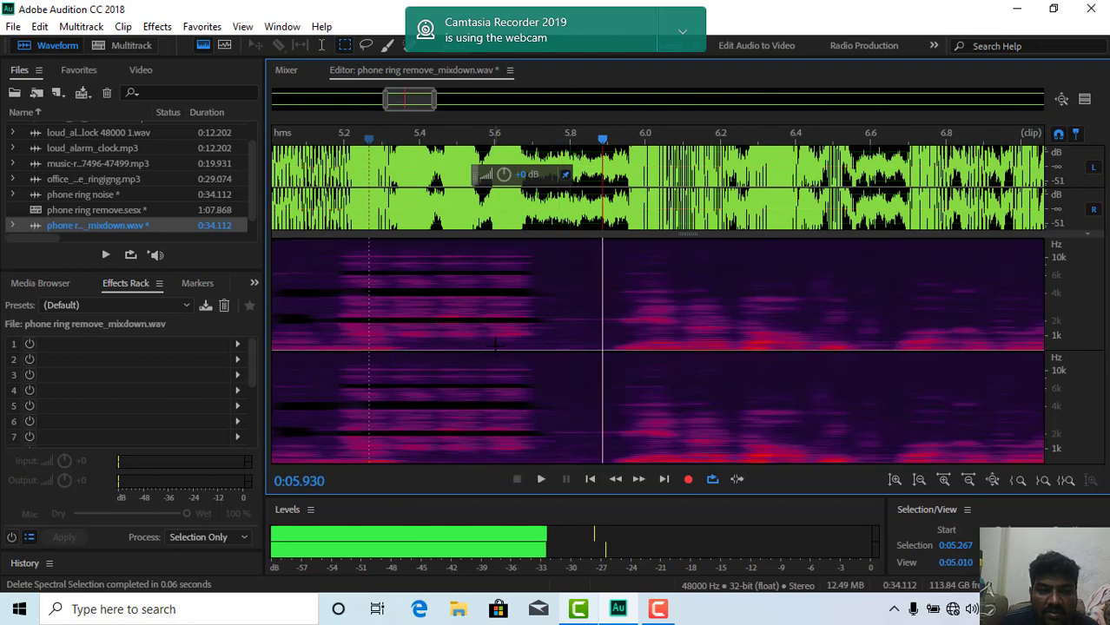
{"action": "left_click", "coordinate": [619, 361]}
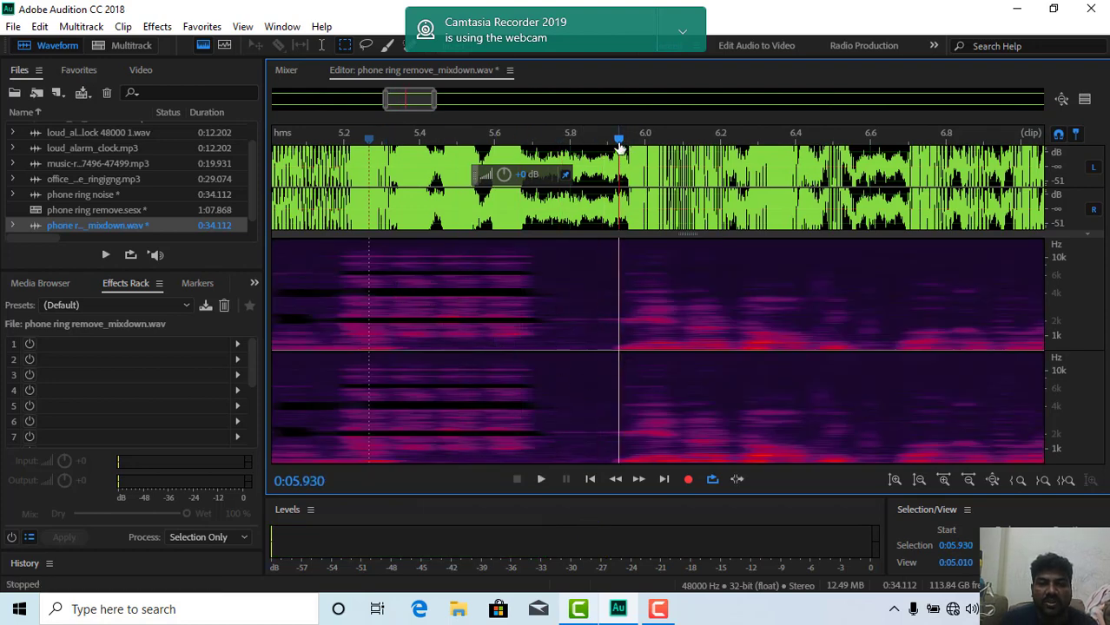
Return to the start of the recording and play the ring section from about 2.27 s.
{"action": "left_click_drag", "start_coordinate": [618, 140], "coordinate": [271, 139]}
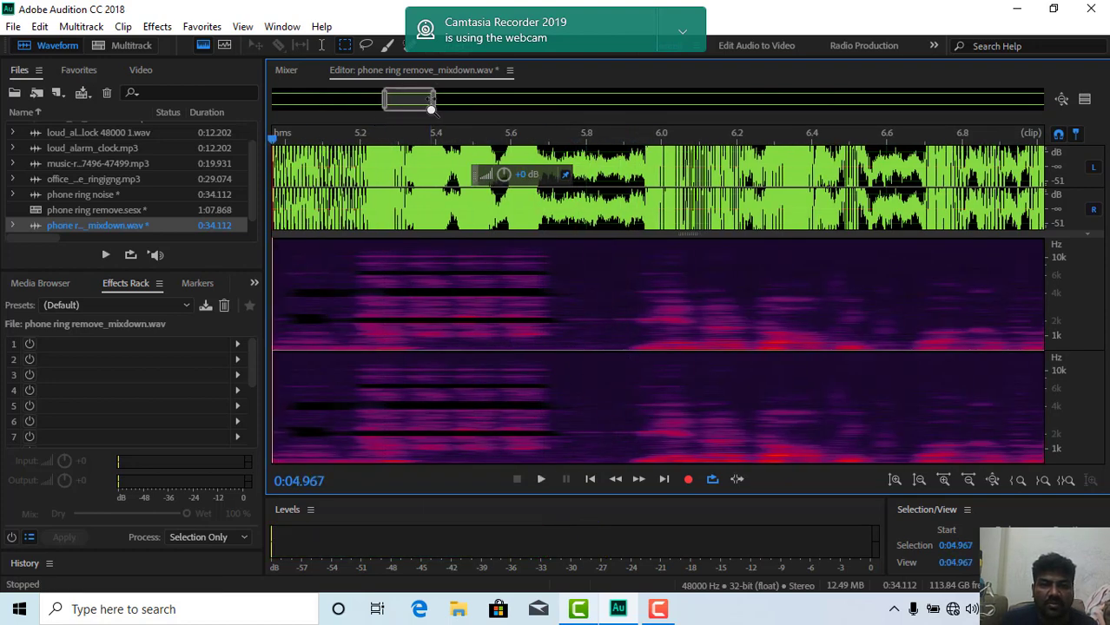
{"action": "left_click_drag", "start_coordinate": [431, 109], "coordinate": [981, 116]}
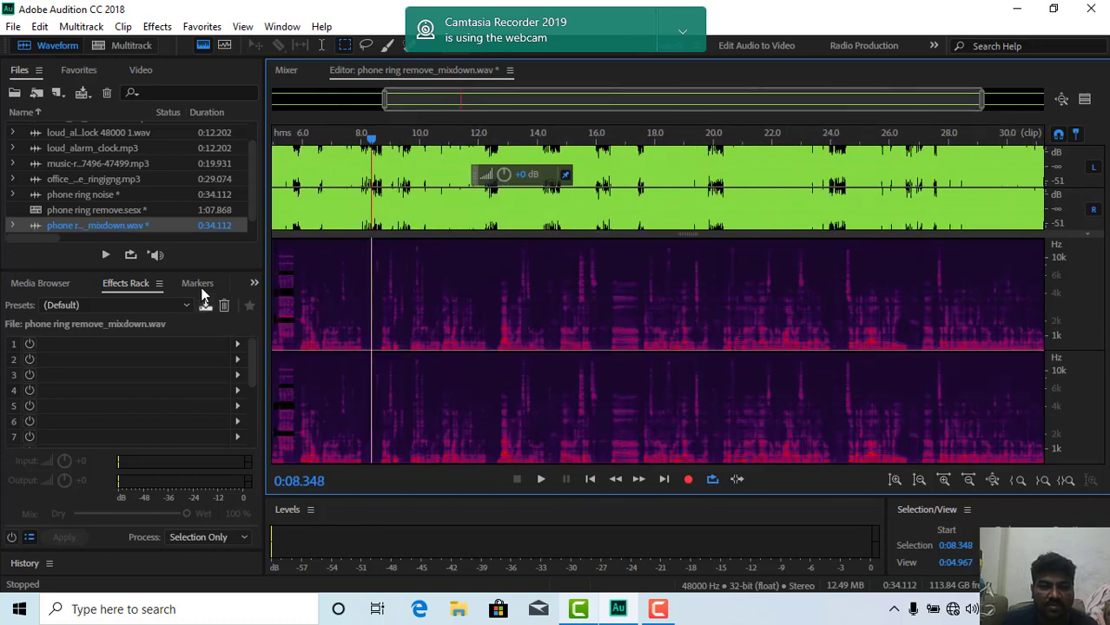
{"action": "left_click_drag", "start_coordinate": [371, 145], "coordinate": [109, 152]}
{"action": "left_click", "coordinate": [339, 186]}
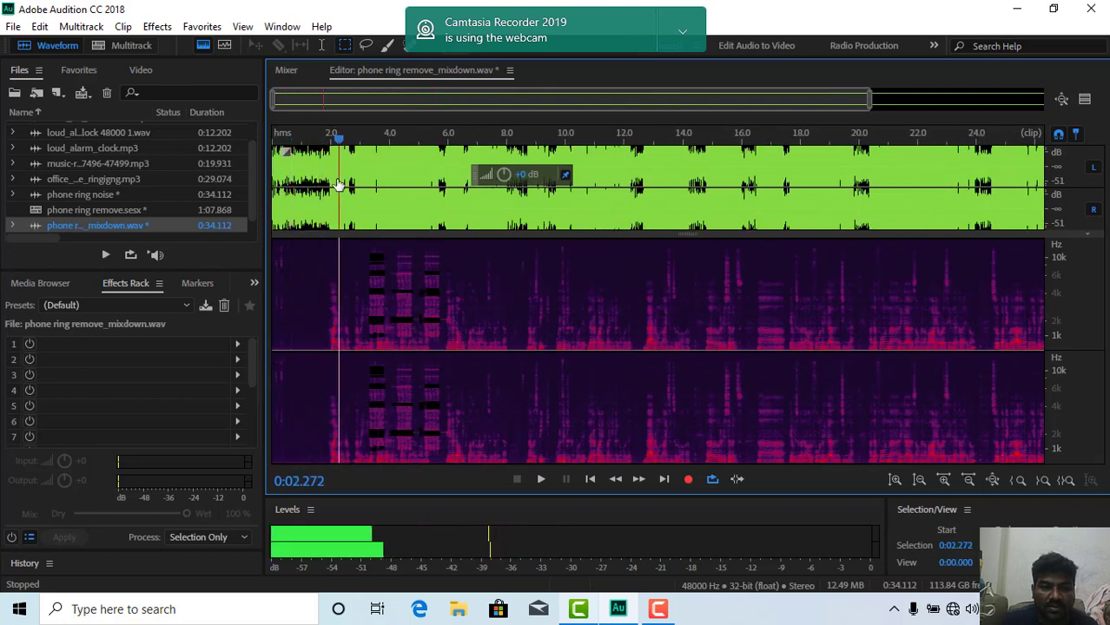
{"action": "key", "text": "space"}
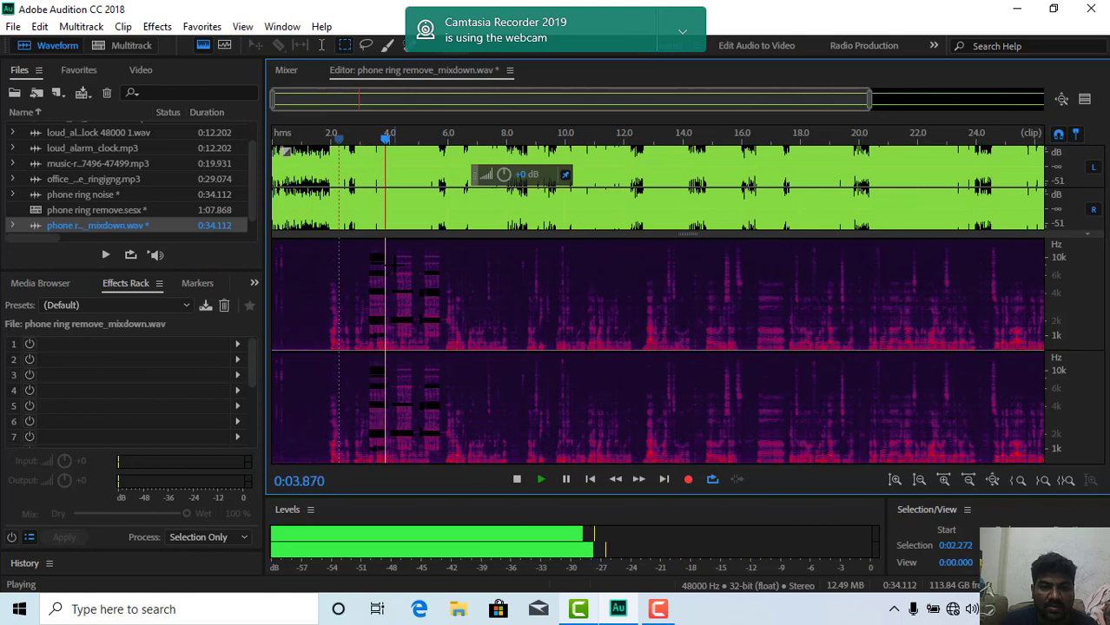
{"action": "key", "text": "space"}
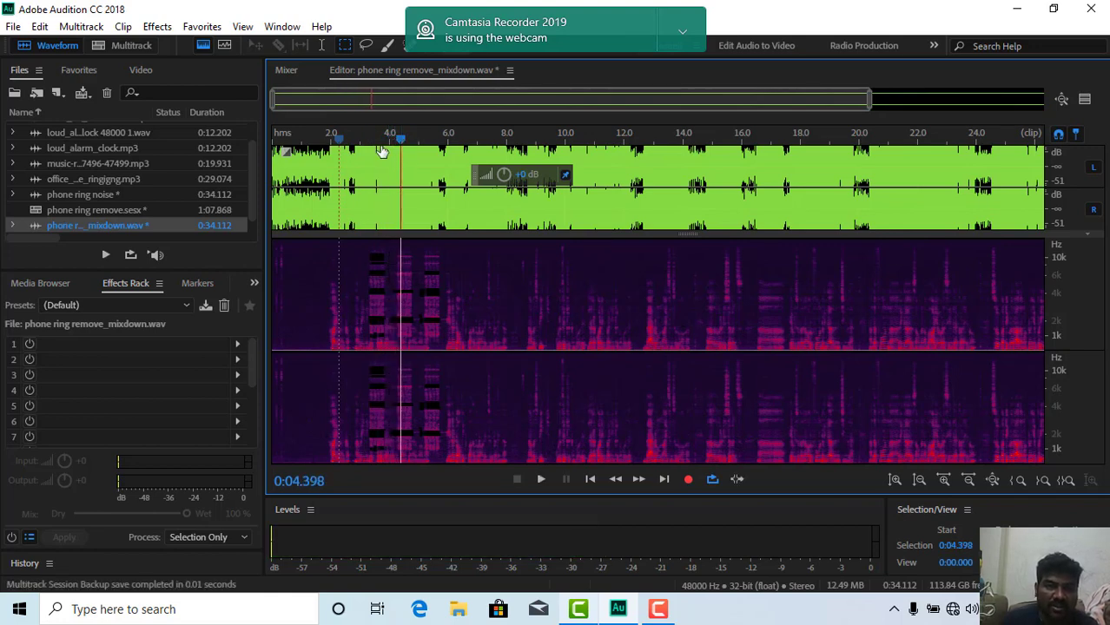
Replay the ring section from about 2.69 s and again from about 3.77 s to listen for remaining ringing.
{"action": "left_click", "coordinate": [351, 156]}
{"action": "key", "text": "space"}
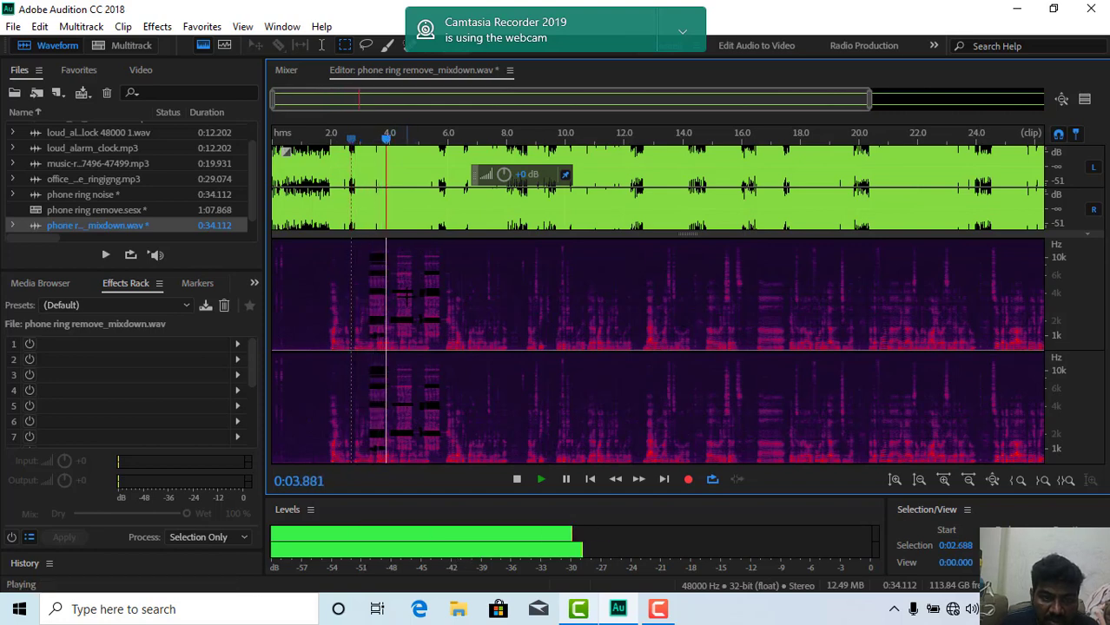
{"action": "key", "text": "space"}
{"action": "left_click", "coordinate": [382, 149]}
{"action": "key", "text": "space"}
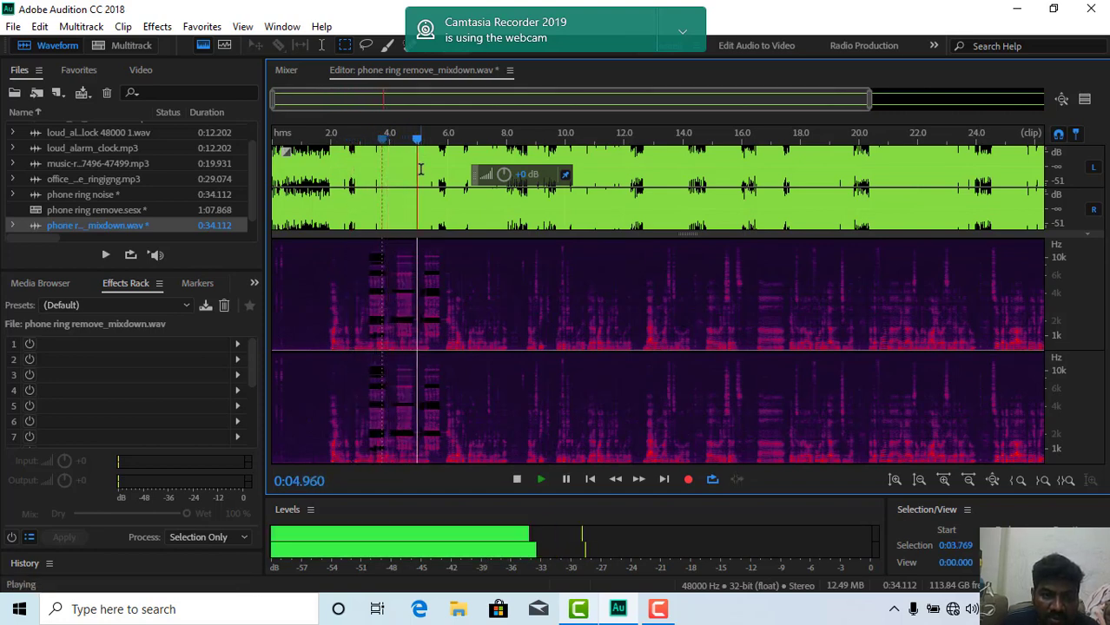
{"action": "key", "text": "space"}
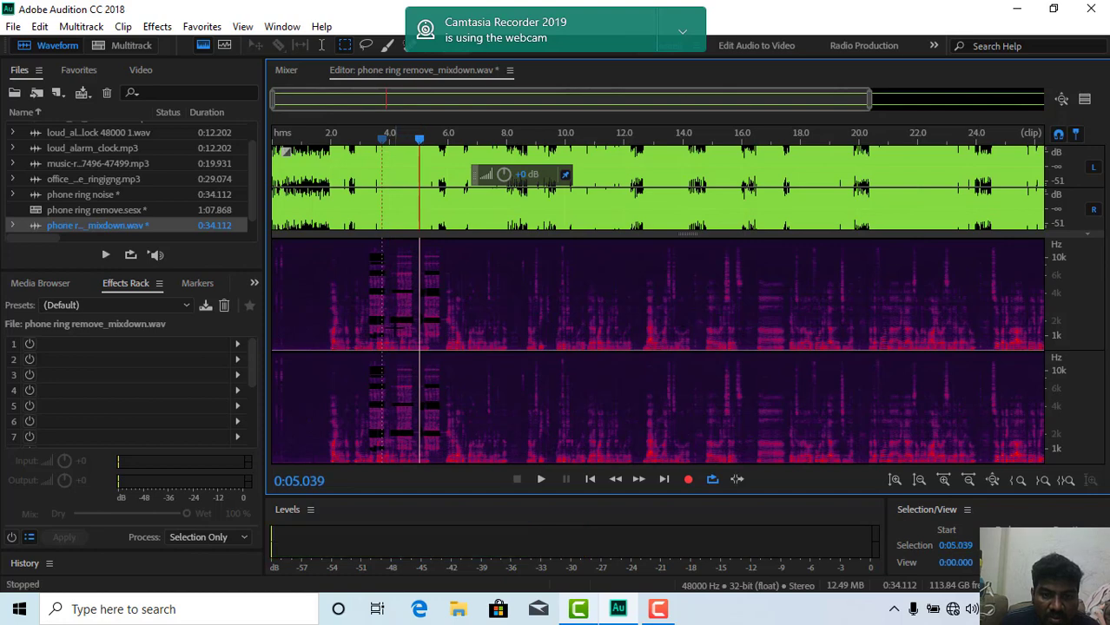
Delete the second ring's thin band near 6 kHz from about 4.04 to 4.79 s in both channels.
{"action": "left_click", "coordinate": [942, 479]}
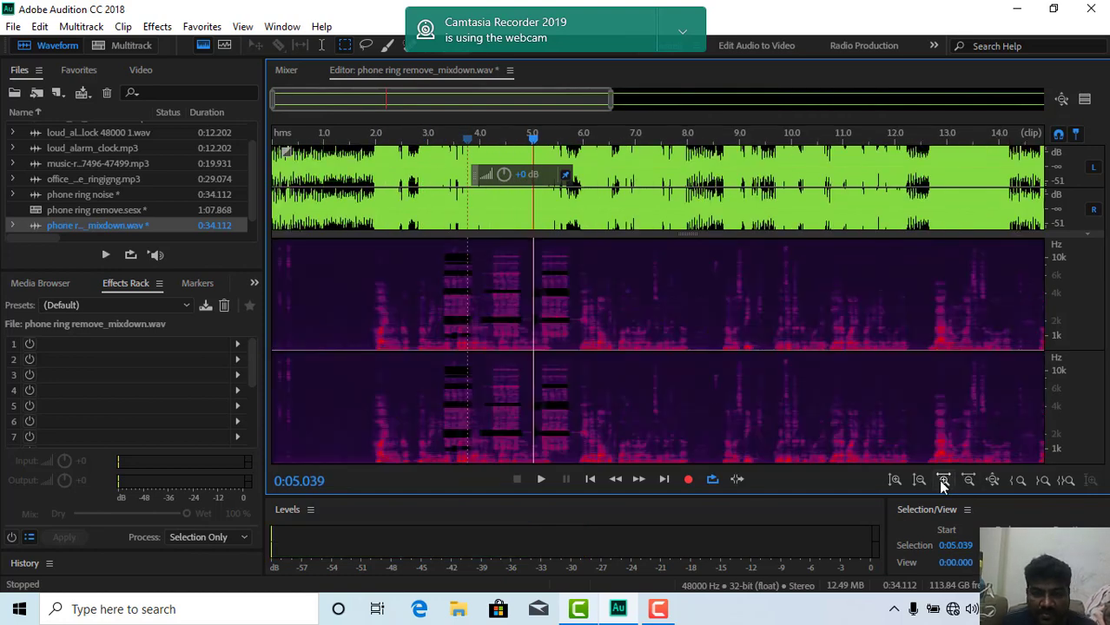
{"action": "left_click", "coordinate": [942, 479]}
{"action": "left_click", "coordinate": [942, 479]}
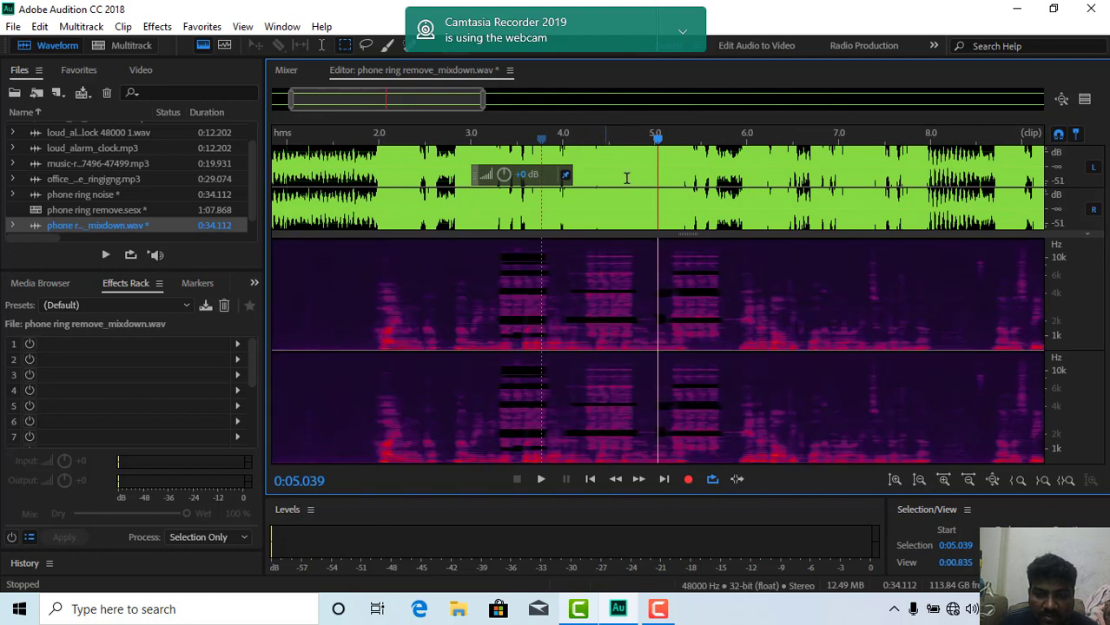
{"action": "left_click_drag", "start_coordinate": [657, 141], "coordinate": [577, 162]}
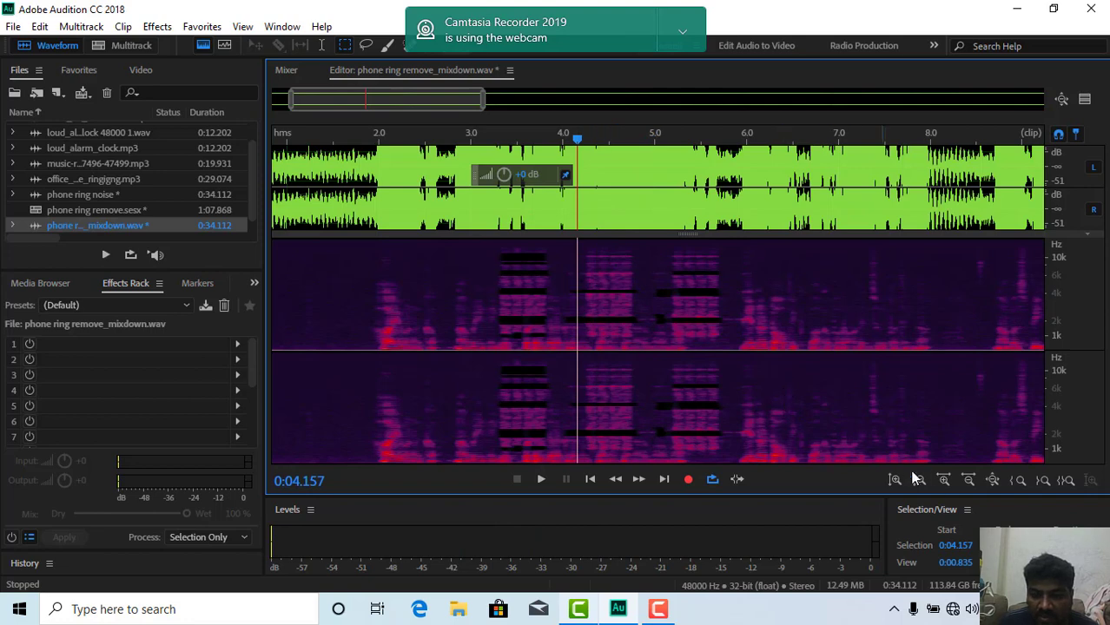
{"action": "left_click", "coordinate": [943, 483]}
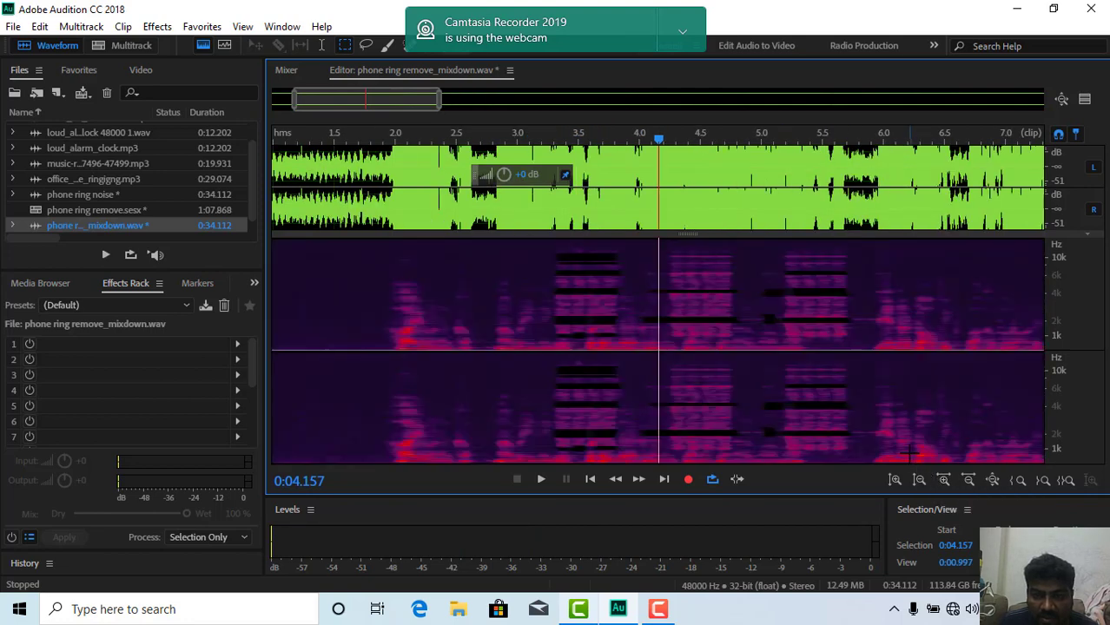
{"action": "left_click", "coordinate": [944, 479]}
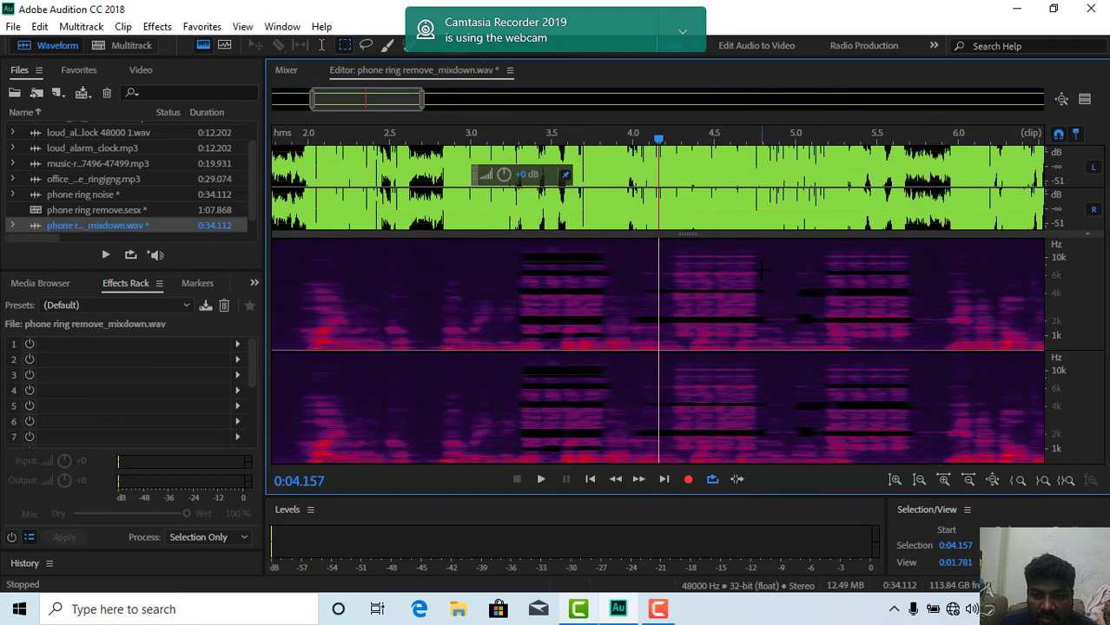
{"action": "left_click_drag", "start_coordinate": [761, 270], "coordinate": [638, 274]}
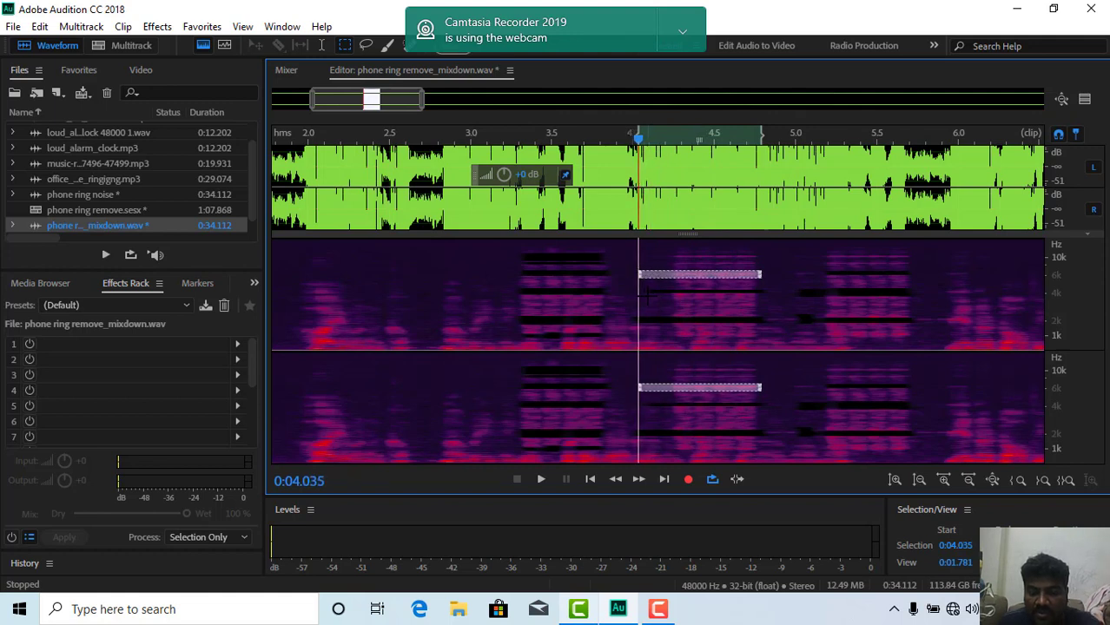
{"action": "key", "text": "Delete"}
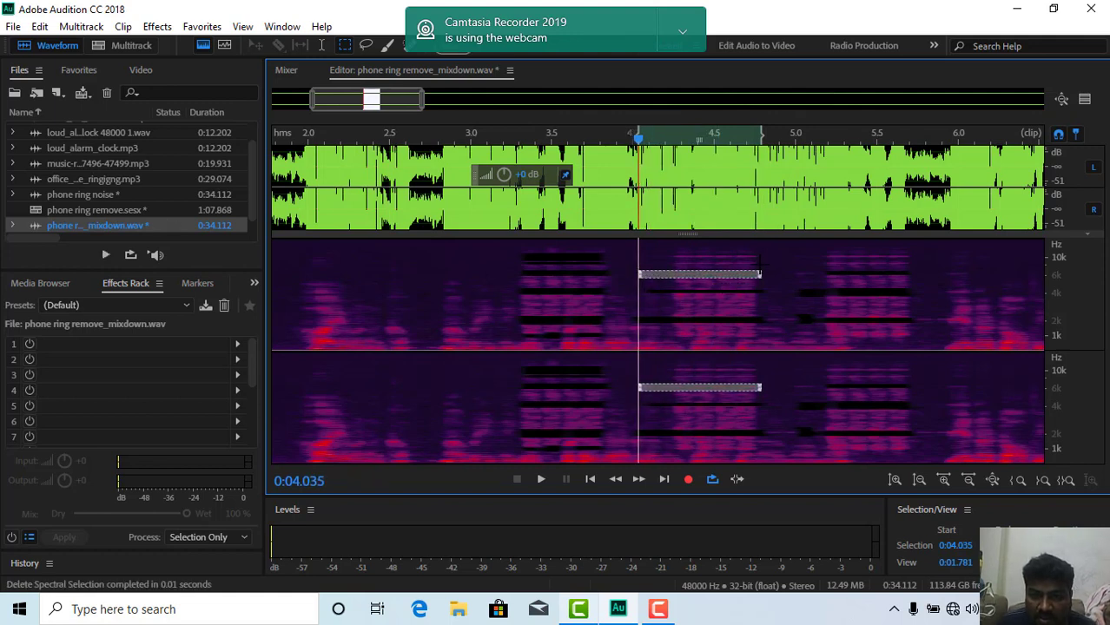
Delete the second ring's thin bands near 8 kHz from about 4.15 s and near 10 kHz from about 4.21 s, both to 4.8 s.
{"action": "left_click_drag", "start_coordinate": [761, 259], "coordinate": [658, 264]}
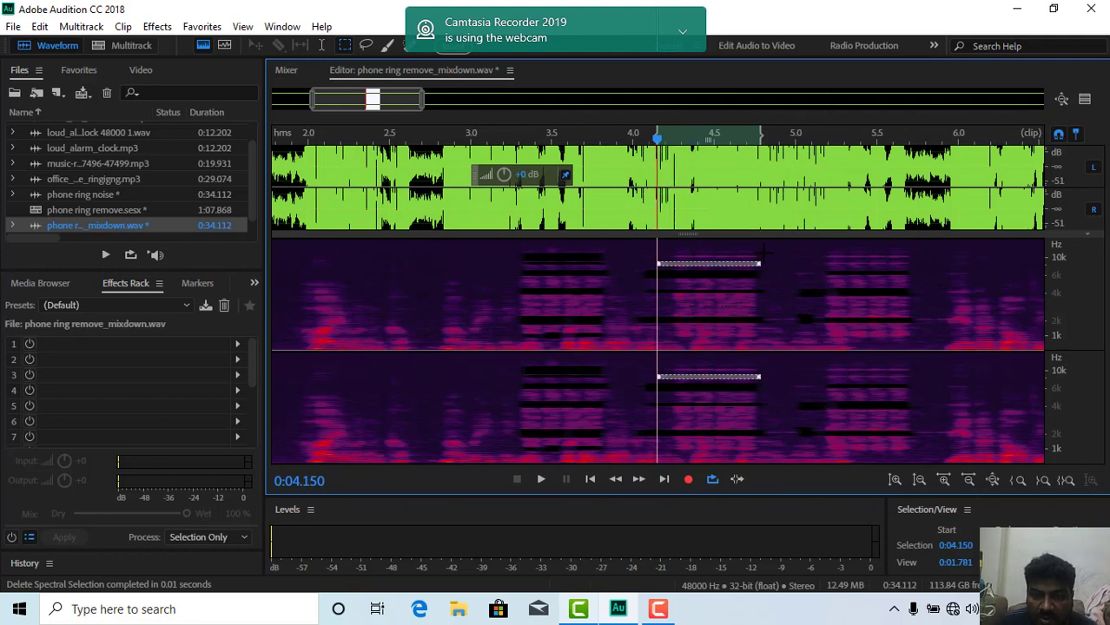
{"action": "left_click_drag", "start_coordinate": [763, 253], "coordinate": [666, 255]}
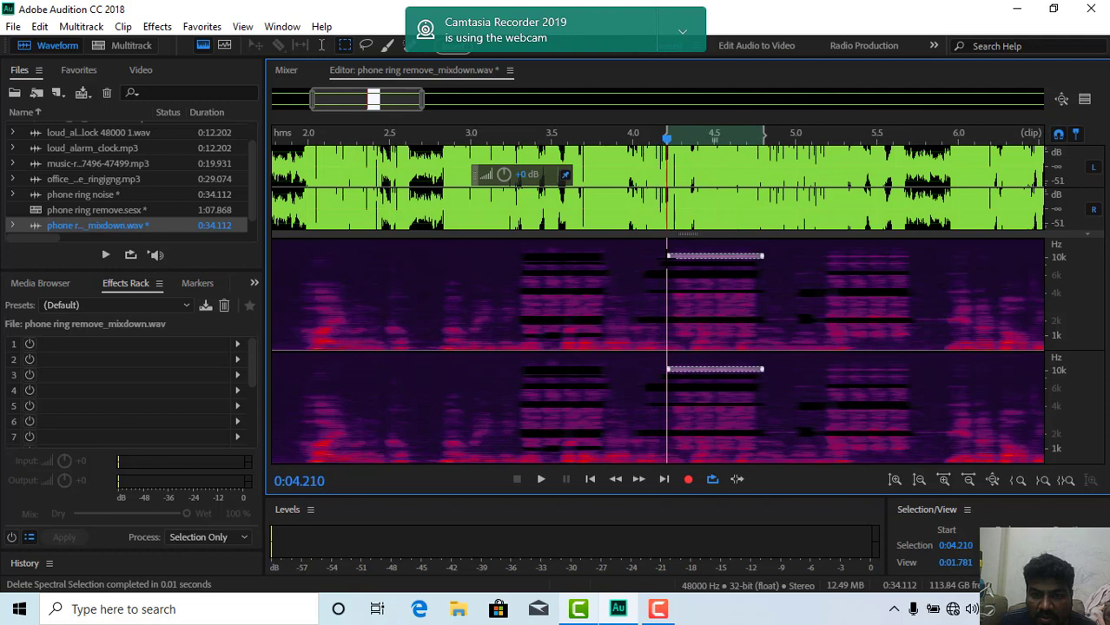
{"action": "key", "text": "space"}
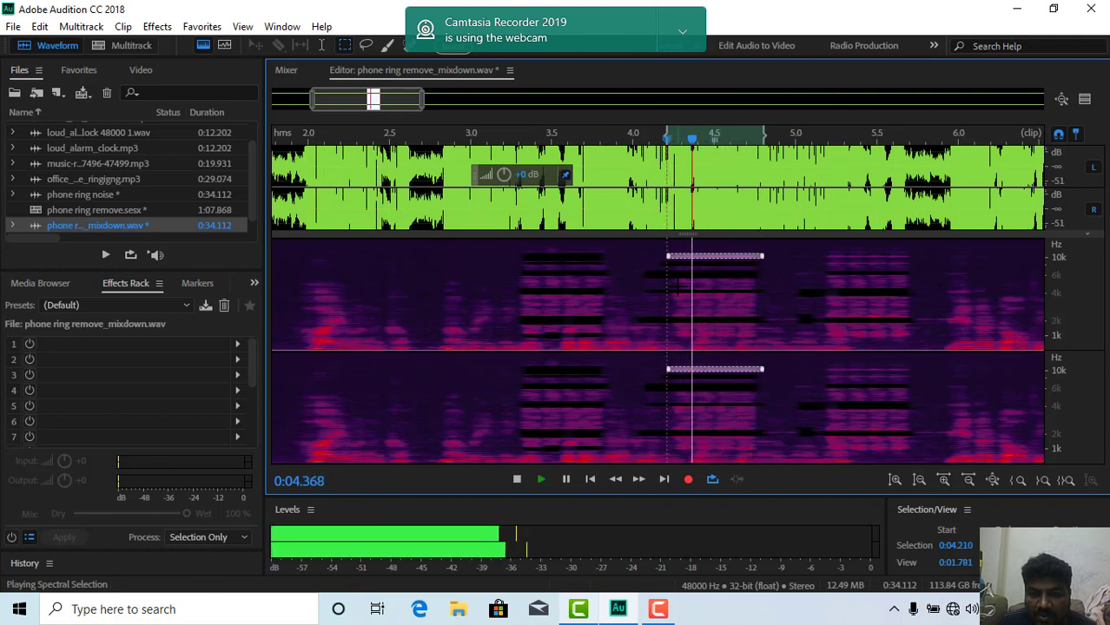
{"action": "key", "text": "space"}
{"action": "key", "text": "Delete"}
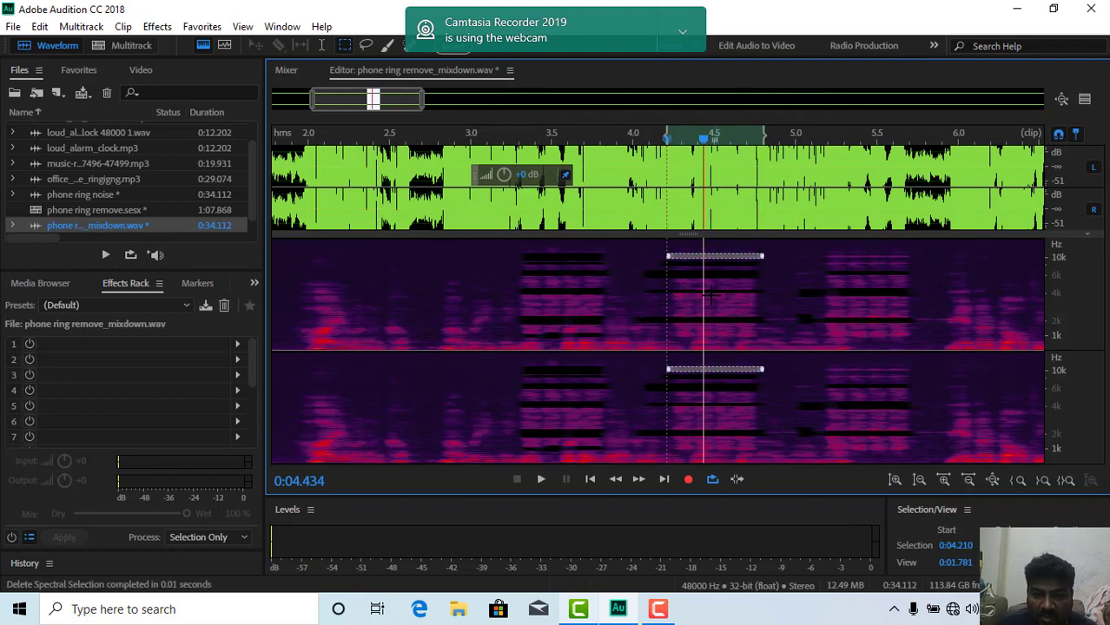
Play back the second ring from about 4.13 s and again from 4.00 s to listen for remaining ringing.
{"action": "left_click", "coordinate": [654, 187]}
{"action": "key", "text": "space"}
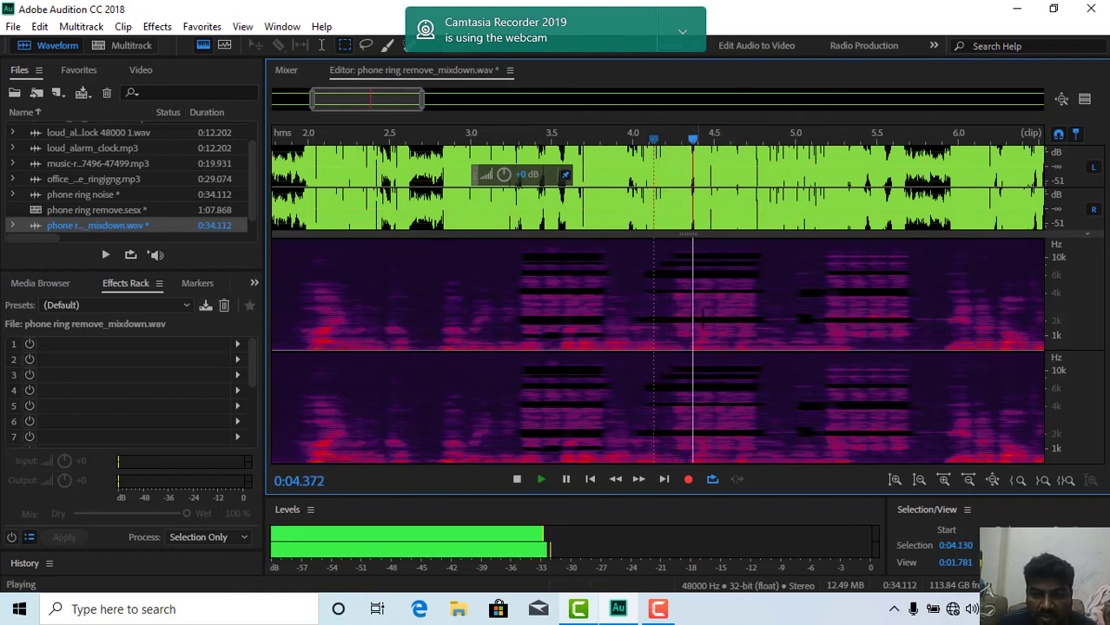
{"action": "key", "text": "space"}
{"action": "left_click", "coordinate": [632, 312]}
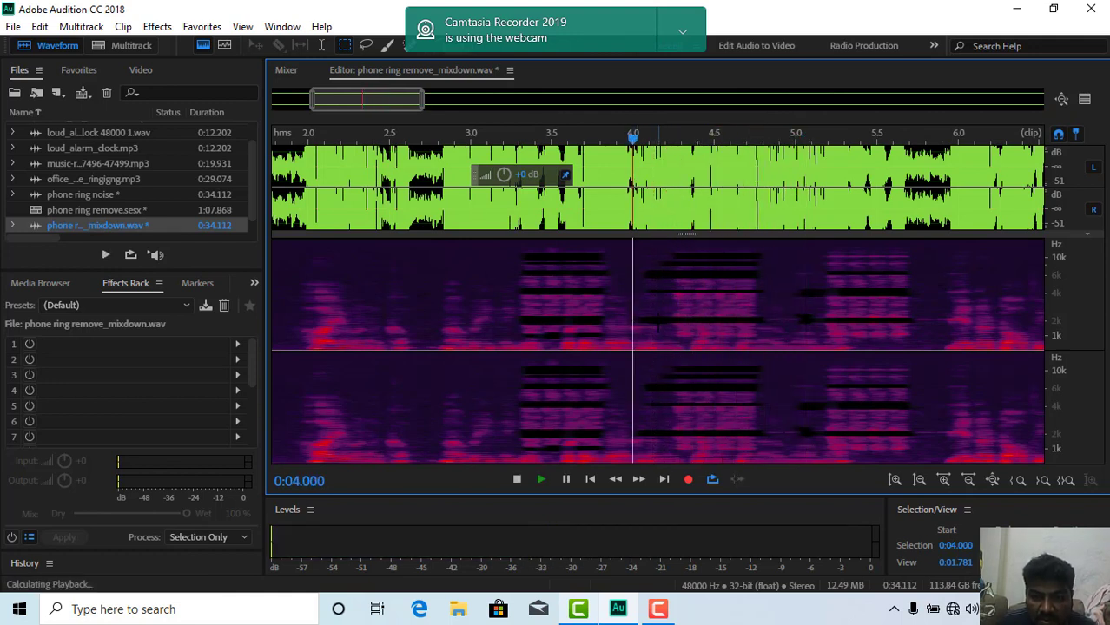
{"action": "key", "text": "space"}
{"action": "key", "text": "space"}
Audition and delete a thin band between 1 and 2 kHz from about 3.84 to 4.20 s in both channels.
{"action": "left_click_drag", "start_coordinate": [664, 328], "coordinate": [607, 329]}
{"action": "key", "text": "space"}
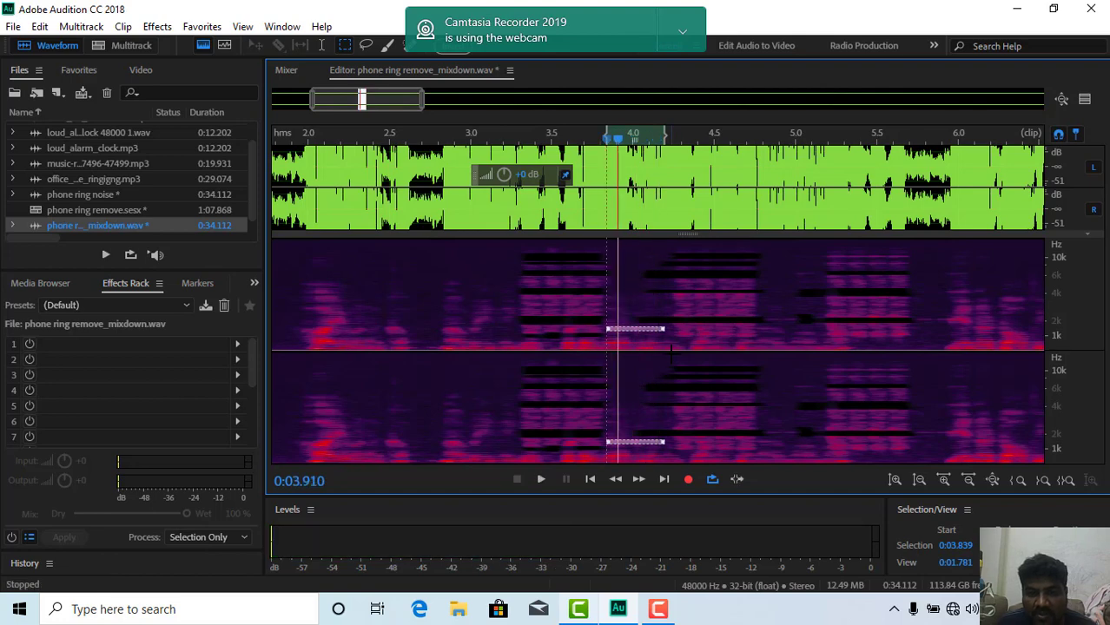
{"action": "key", "text": "Delete"}
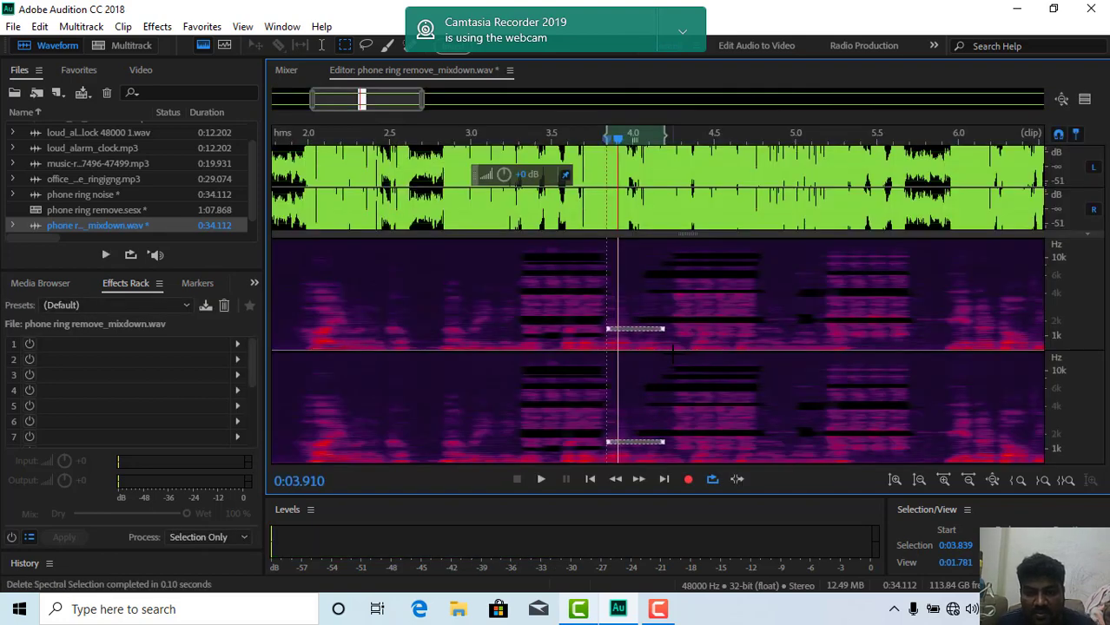
Play a wide spectral selection of the gap between the first two rings, from about 3.87 to 4.18 s, then clear it.
{"action": "left_click", "coordinate": [617, 299]}
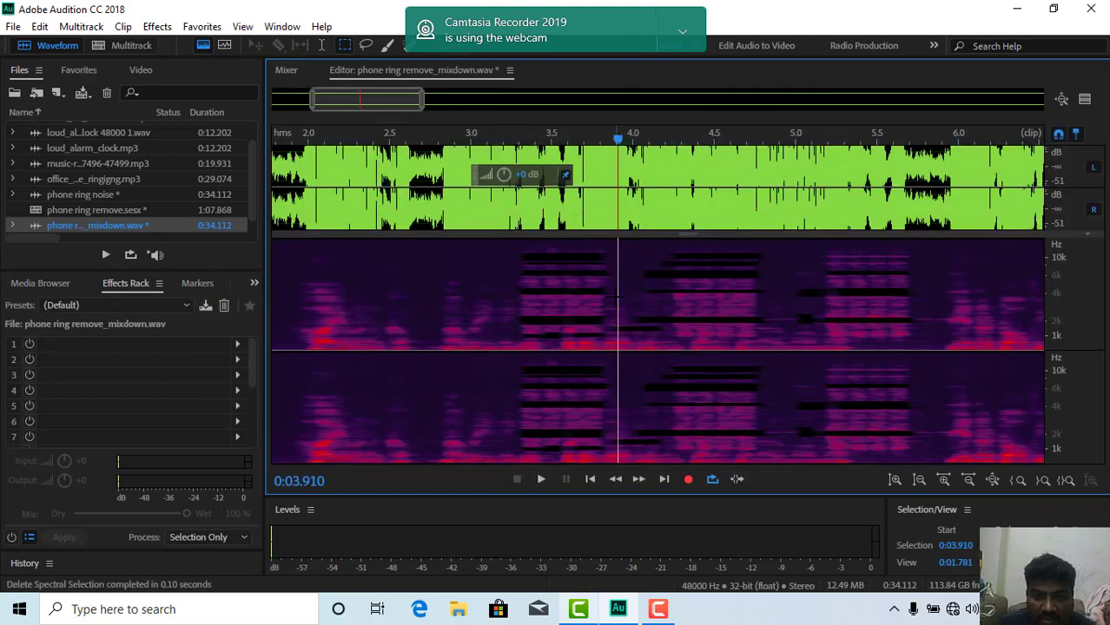
{"action": "left_click_drag", "start_coordinate": [612, 254], "coordinate": [661, 351]}
{"action": "key", "text": "space"}
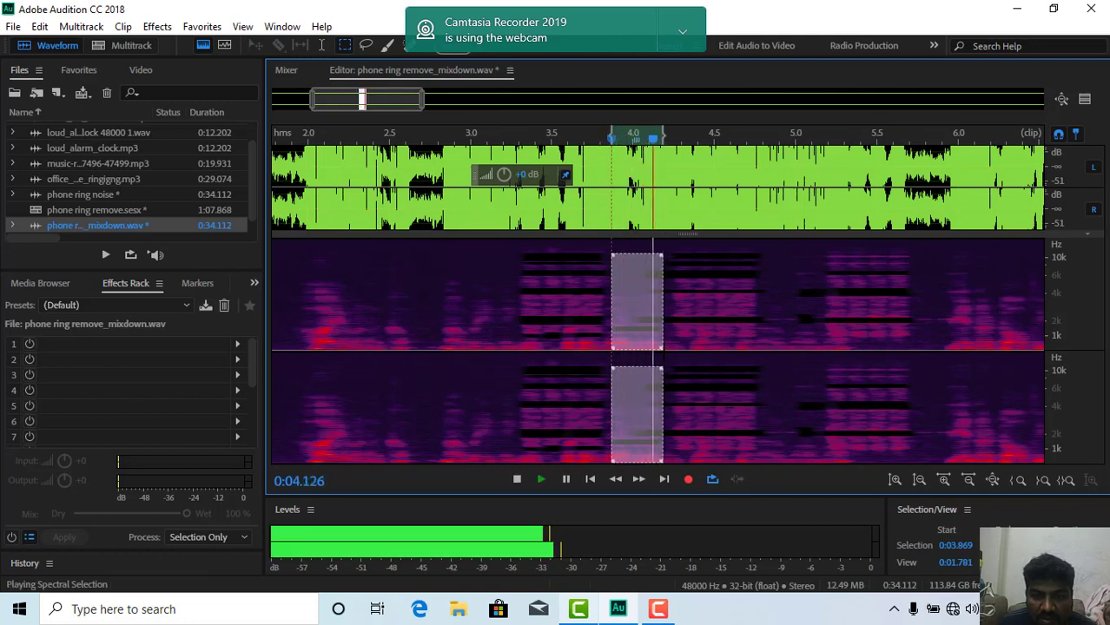
{"action": "left_click", "coordinate": [678, 304]}
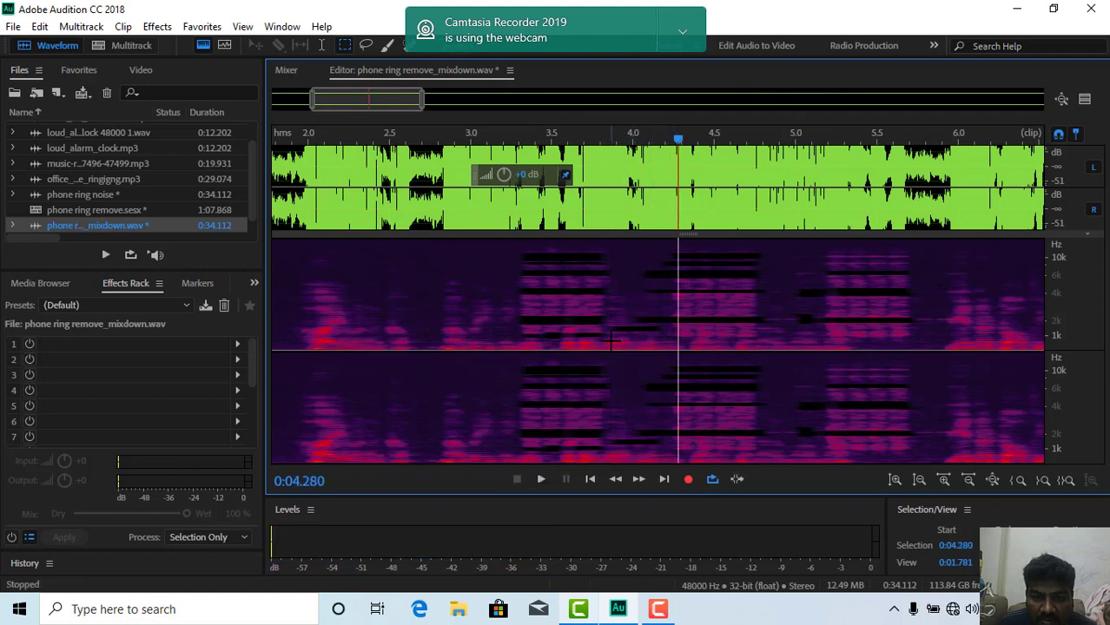
Replay the recording from about 3.87 s and again from about 3.72 s through the second ring.
{"action": "left_click", "coordinate": [611, 320]}
{"action": "key", "text": "space"}
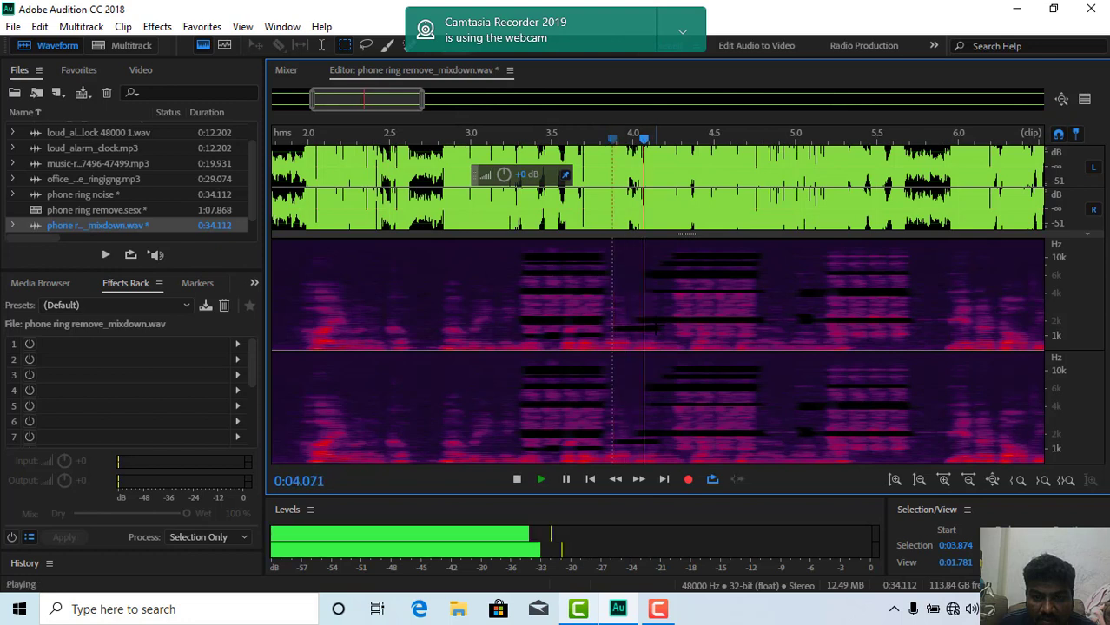
{"action": "left_click", "coordinate": [587, 316]}
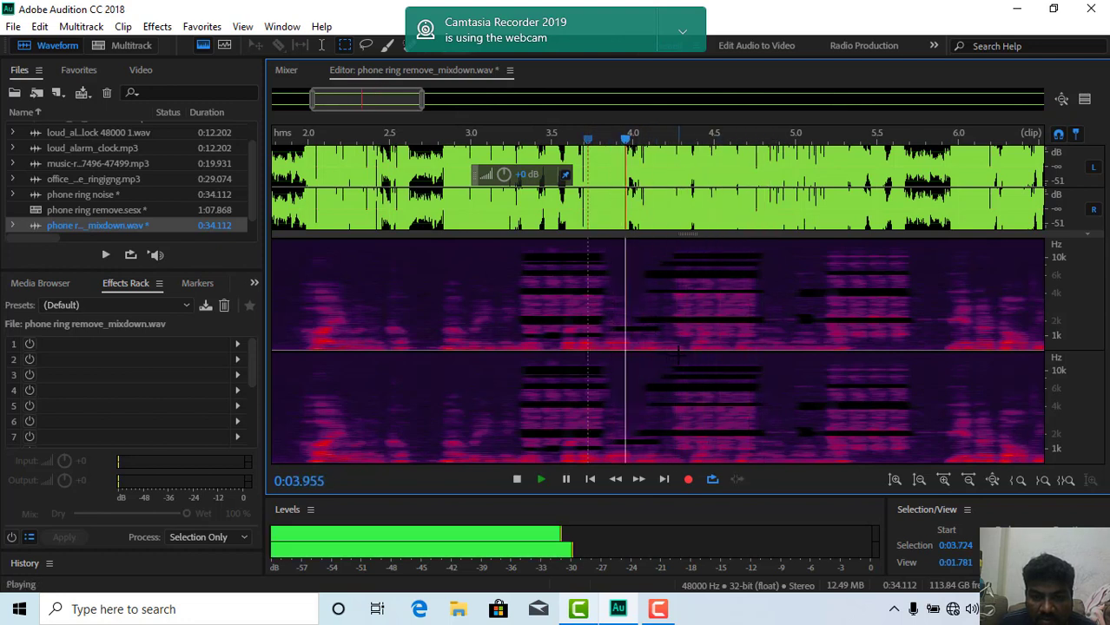
{"action": "key", "text": "space"}
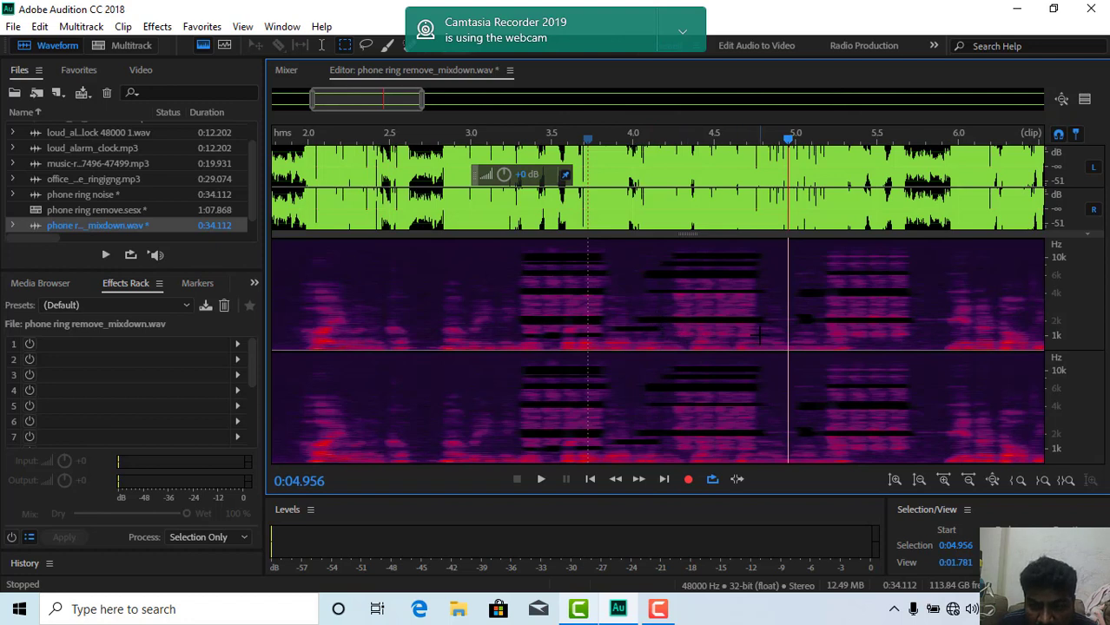
Delete the second ring's thin band near 1 kHz from about 4.26 to 4.79 s and play the result from 4.15 s.
{"action": "left_click_drag", "start_coordinate": [761, 335], "coordinate": [675, 335]}
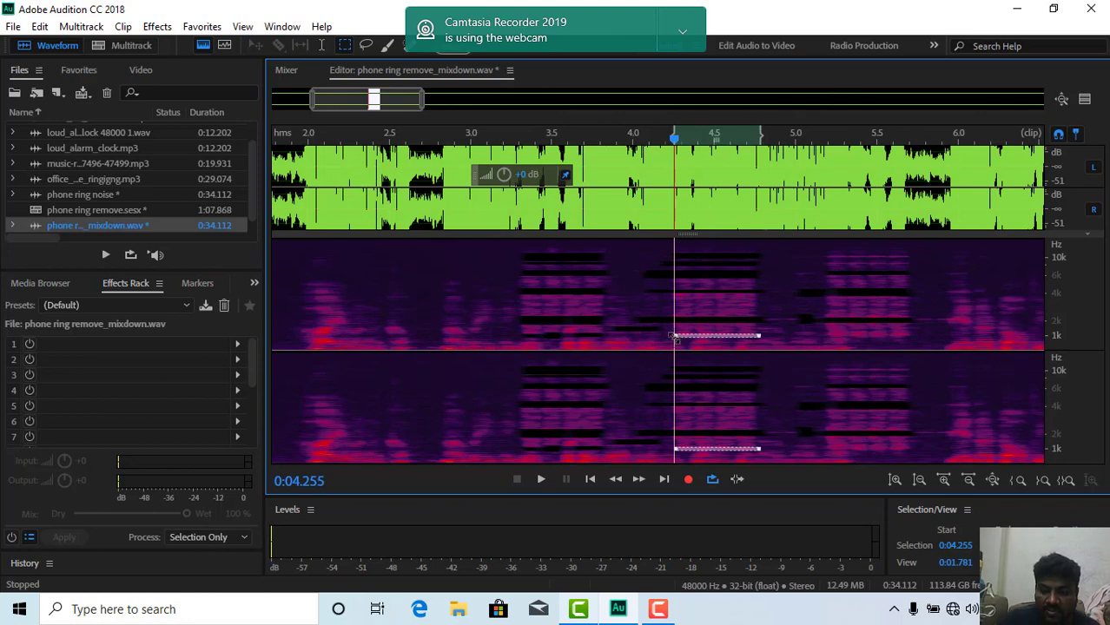
{"action": "key", "text": "Delete"}
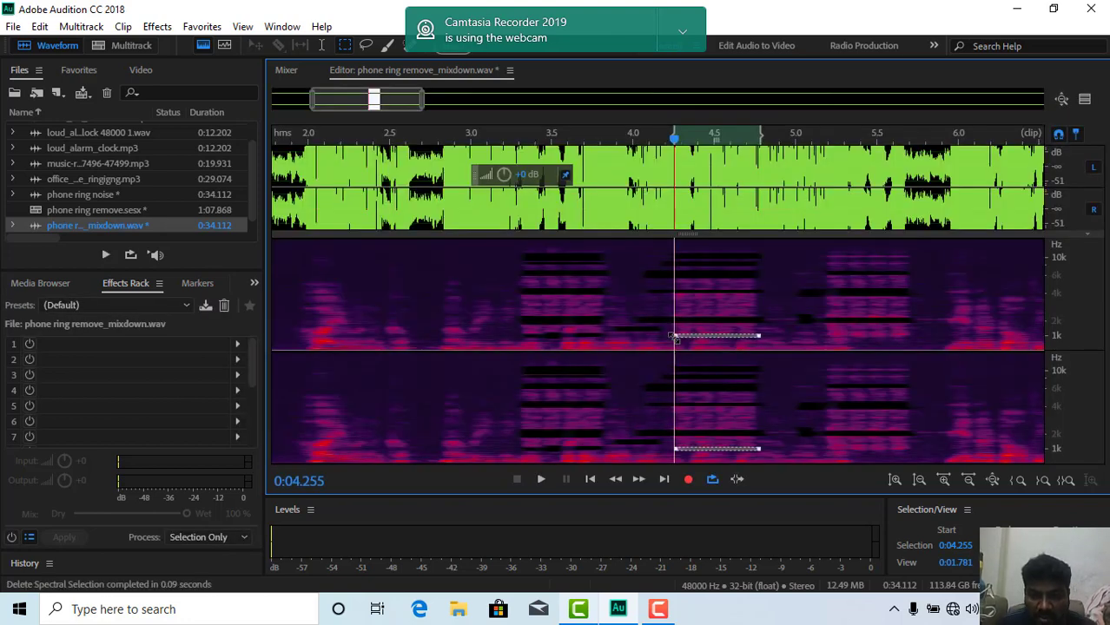
{"action": "left_click", "coordinate": [656, 329]}
{"action": "key", "text": "space"}
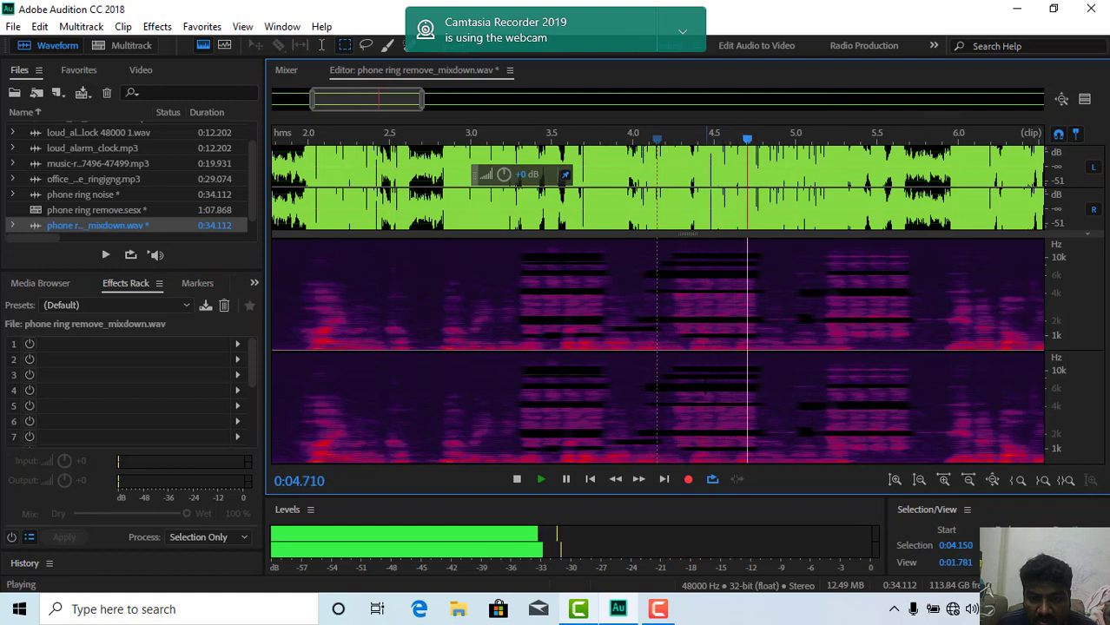
{"action": "key", "text": "space"}
Replay the second ring from about 3.90 s and again from 4.00 s to check the repair.
{"action": "left_click", "coordinate": [615, 295]}
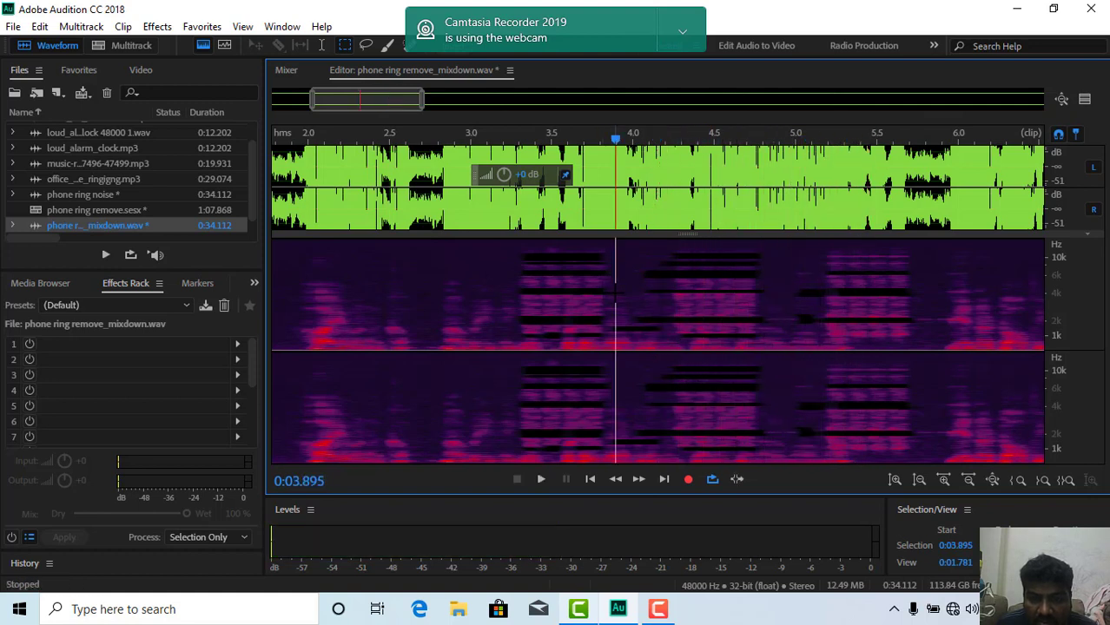
{"action": "key", "text": "space"}
{"action": "key", "text": "space"}
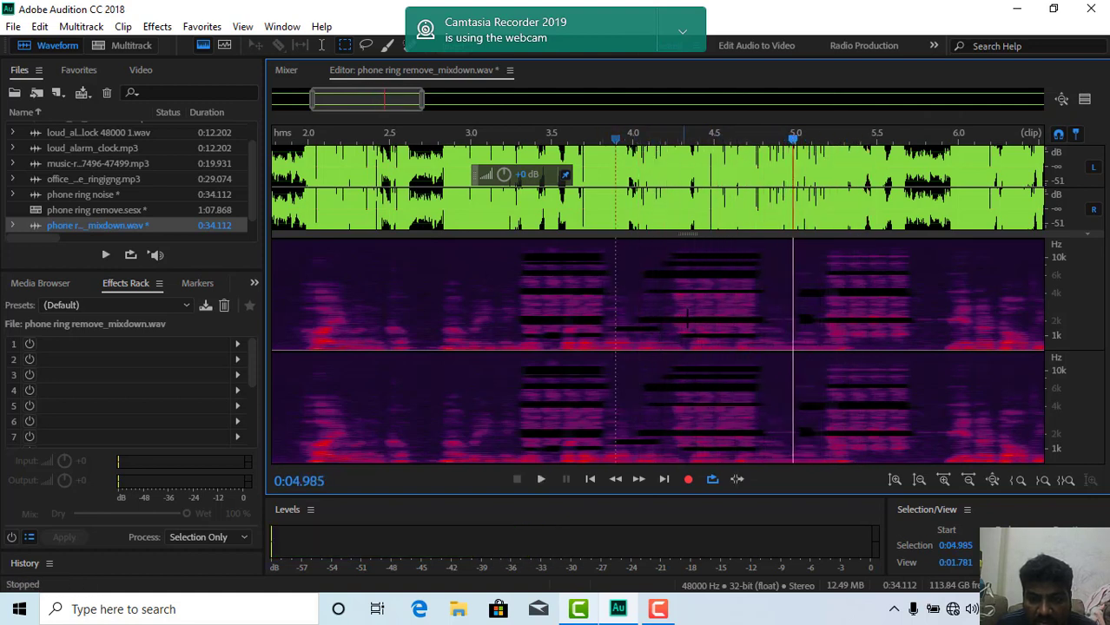
{"action": "left_click", "coordinate": [631, 300]}
{"action": "key", "text": "space"}
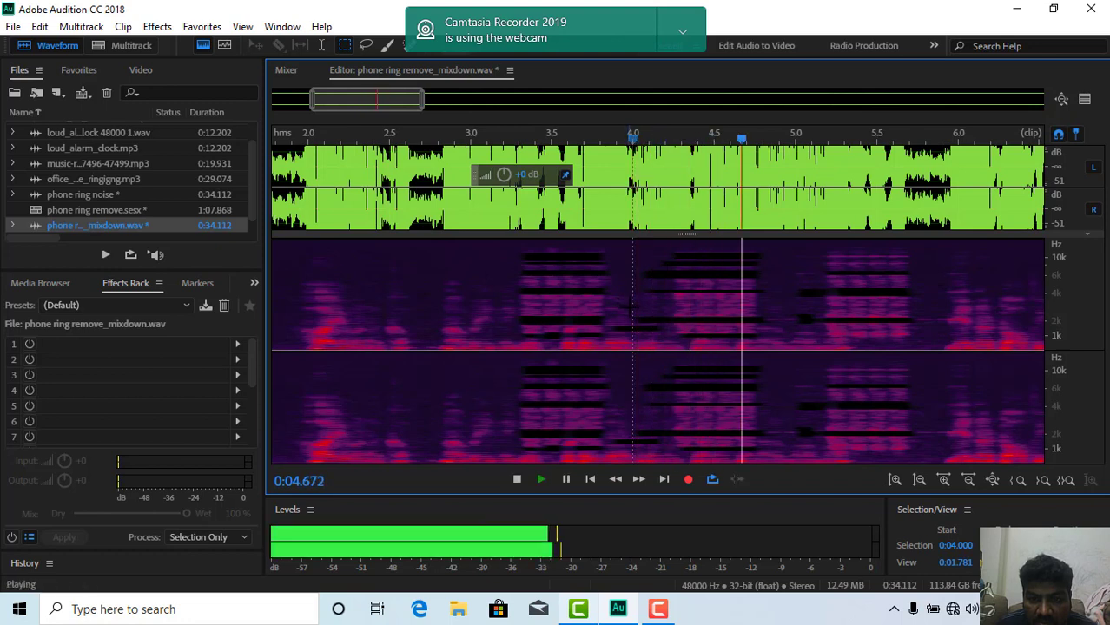
{"action": "key", "text": "space"}
Delete the second ring's thin band below 1 kHz from about 4.32 to 4.75 s and play from about 3.23 and 3.00 s.
{"action": "left_click_drag", "start_coordinate": [754, 343], "coordinate": [685, 343]}
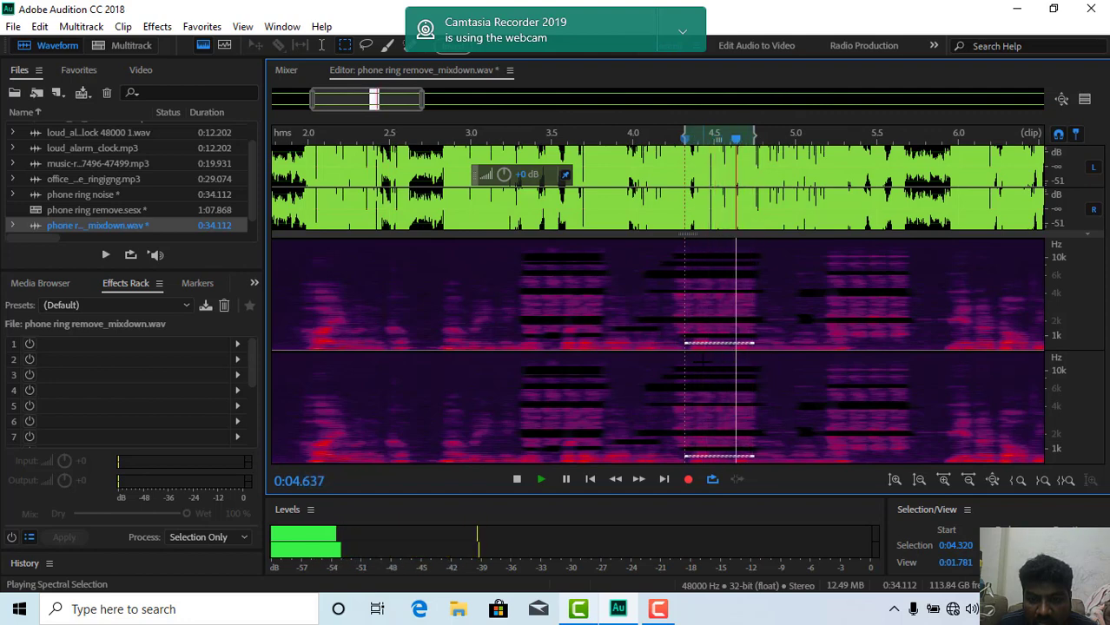
{"action": "key", "text": "Delete"}
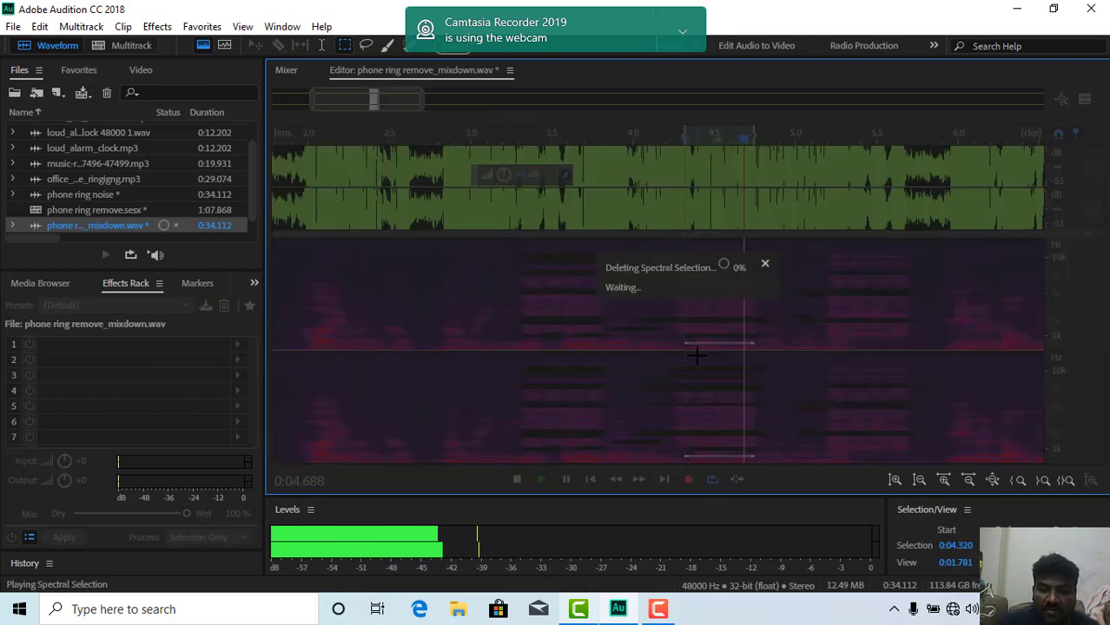
{"action": "left_click", "coordinate": [508, 344]}
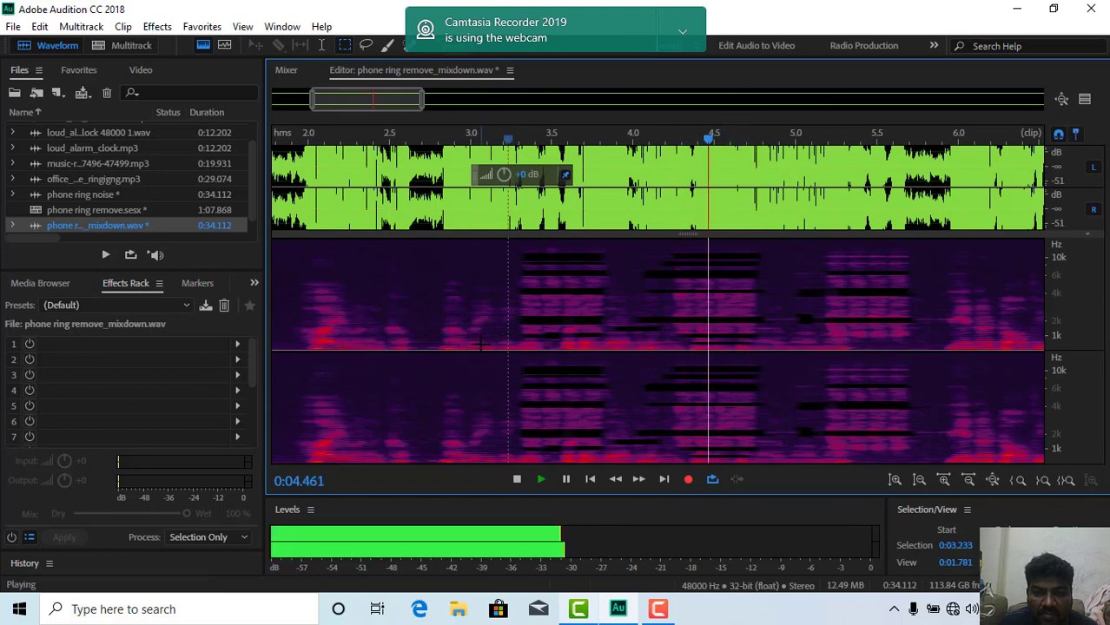
{"action": "left_click", "coordinate": [480, 344]}
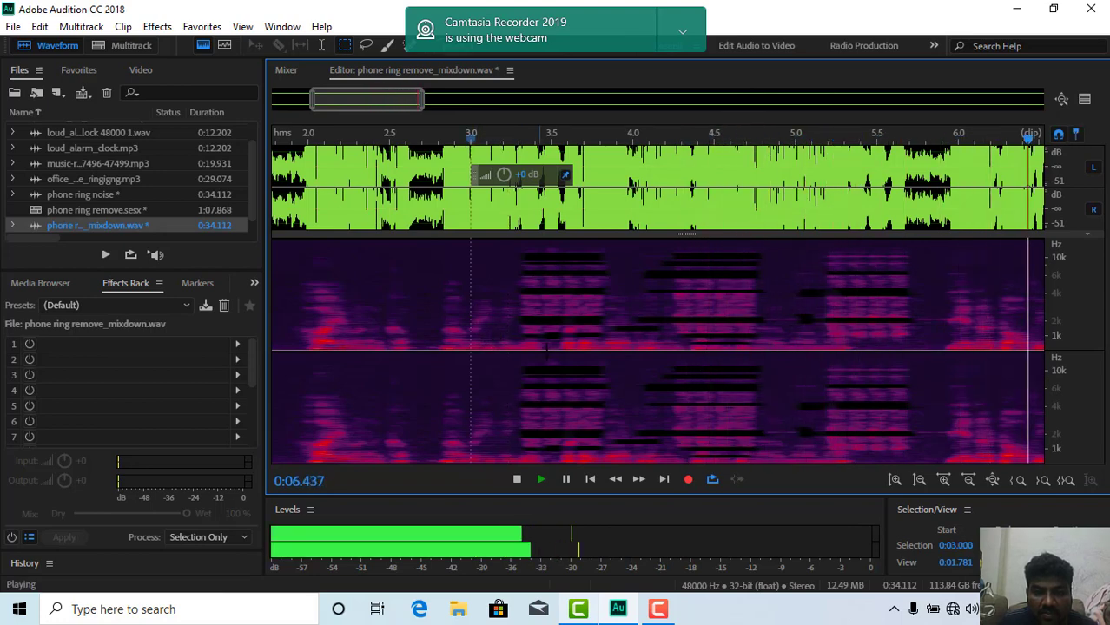
{"action": "key", "text": "space"}
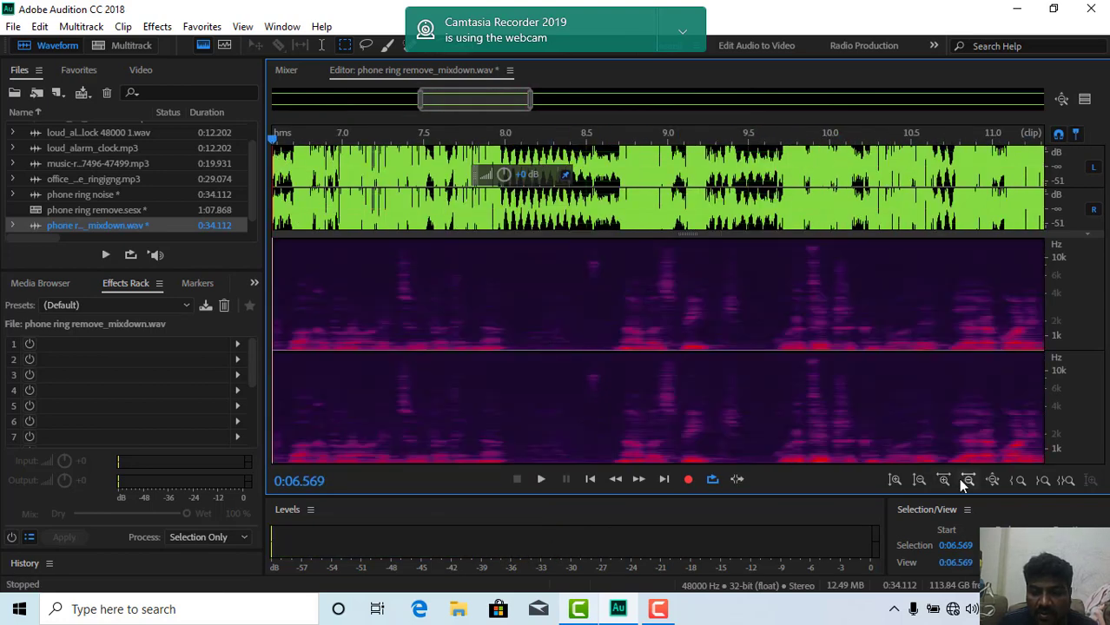
Play a wider stretch of the recording from about 1.40 s and again from about 2.75 s through all three rings.
{"action": "left_click", "coordinate": [968, 480]}
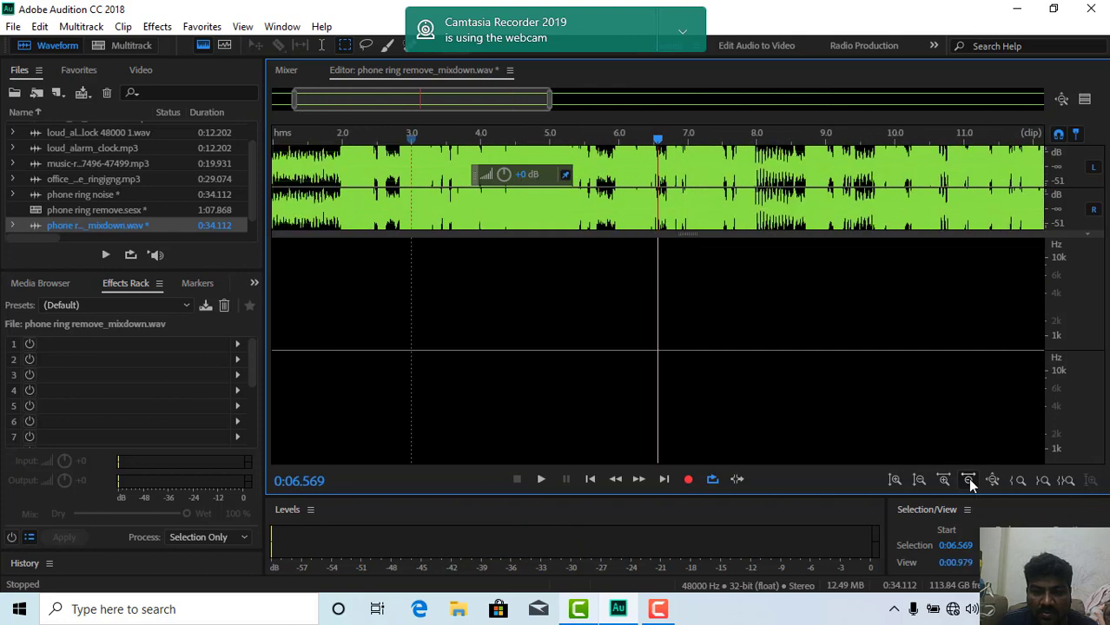
{"action": "left_click", "coordinate": [967, 479]}
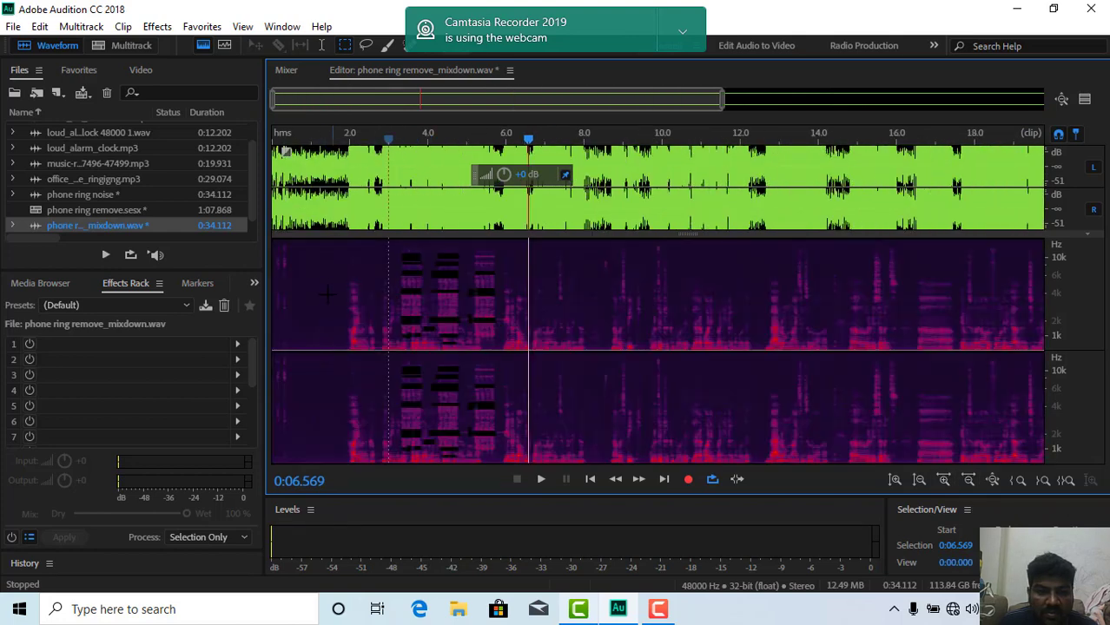
{"action": "left_click", "coordinate": [327, 280]}
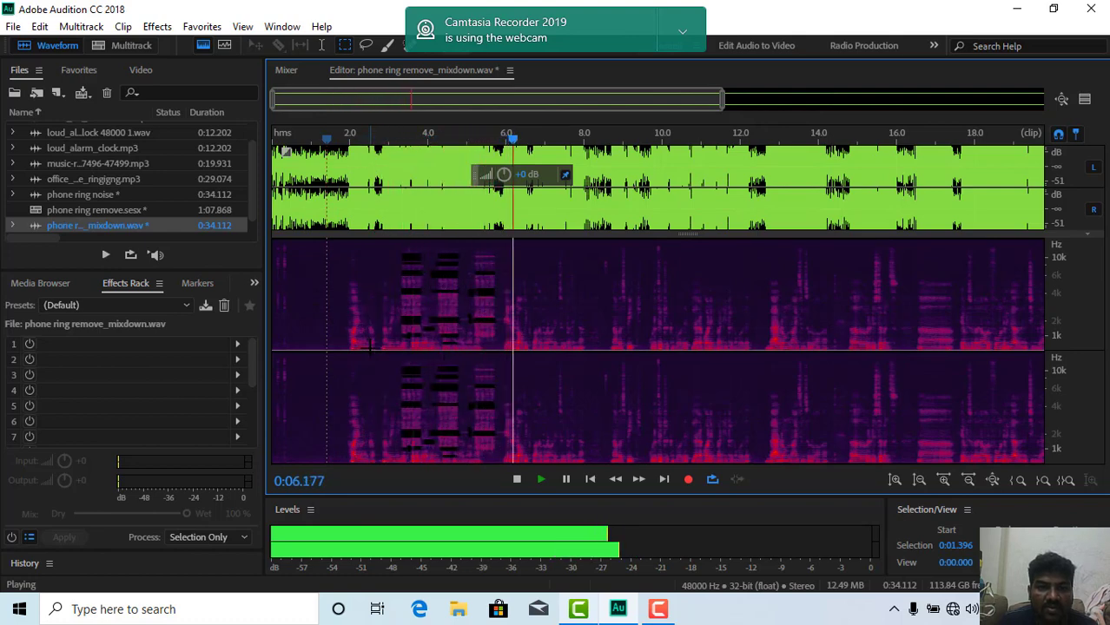
{"action": "key", "text": "space"}
{"action": "left_click", "coordinate": [379, 334]}
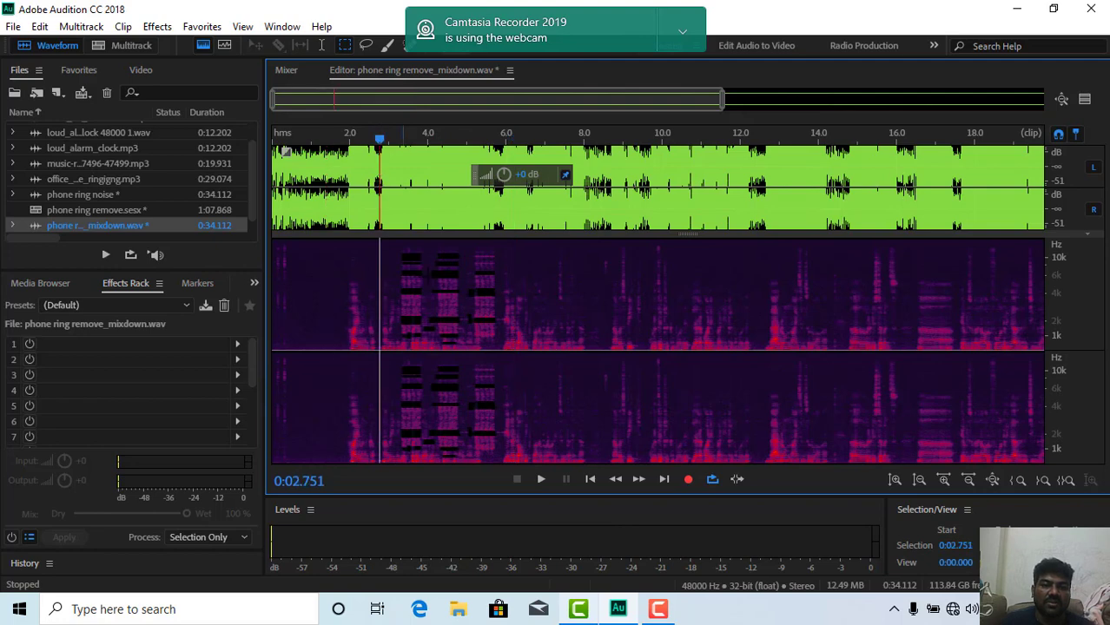
{"action": "key", "text": "space"}
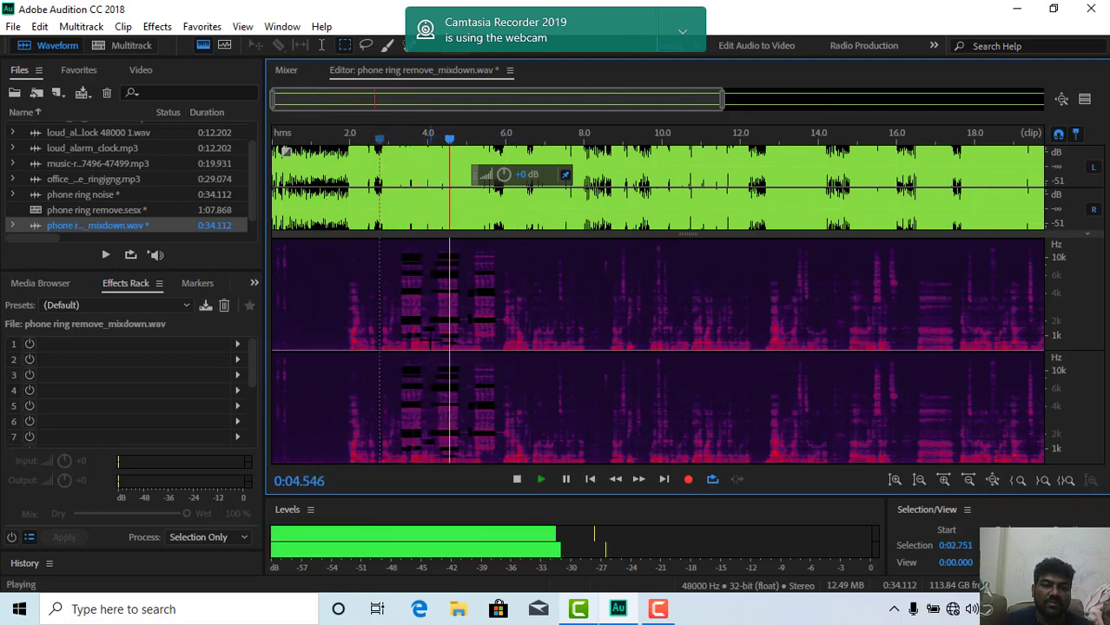
{"action": "key", "text": "space"}
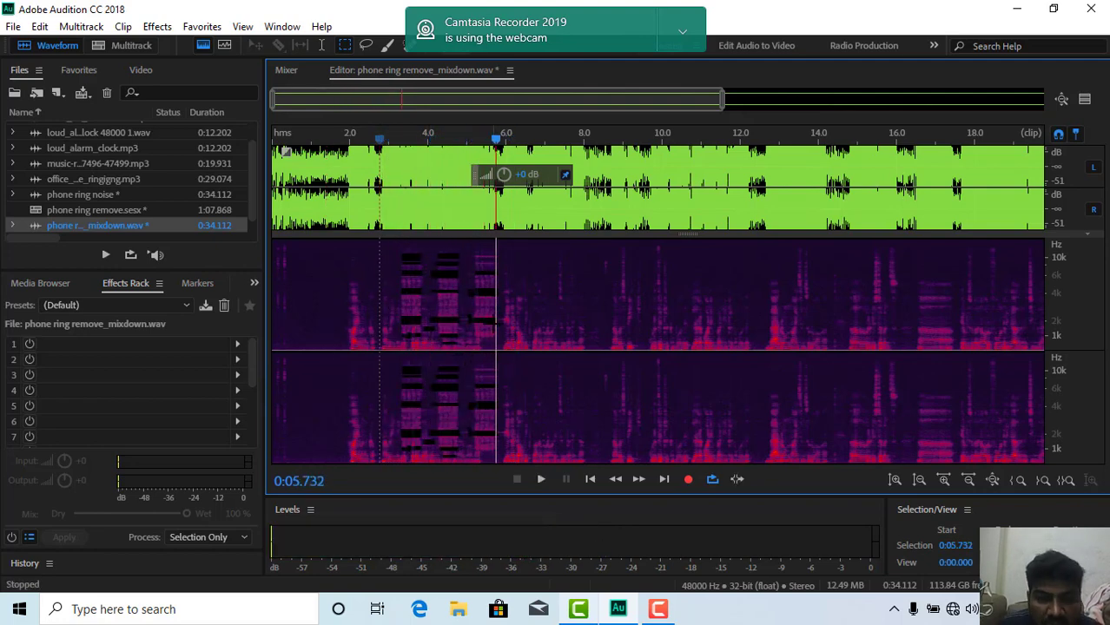
Delete the third ring's thin band near 1 kHz from about 5.16 to 5.72 s after auditioning the selection.
{"action": "left_click", "coordinate": [943, 481]}
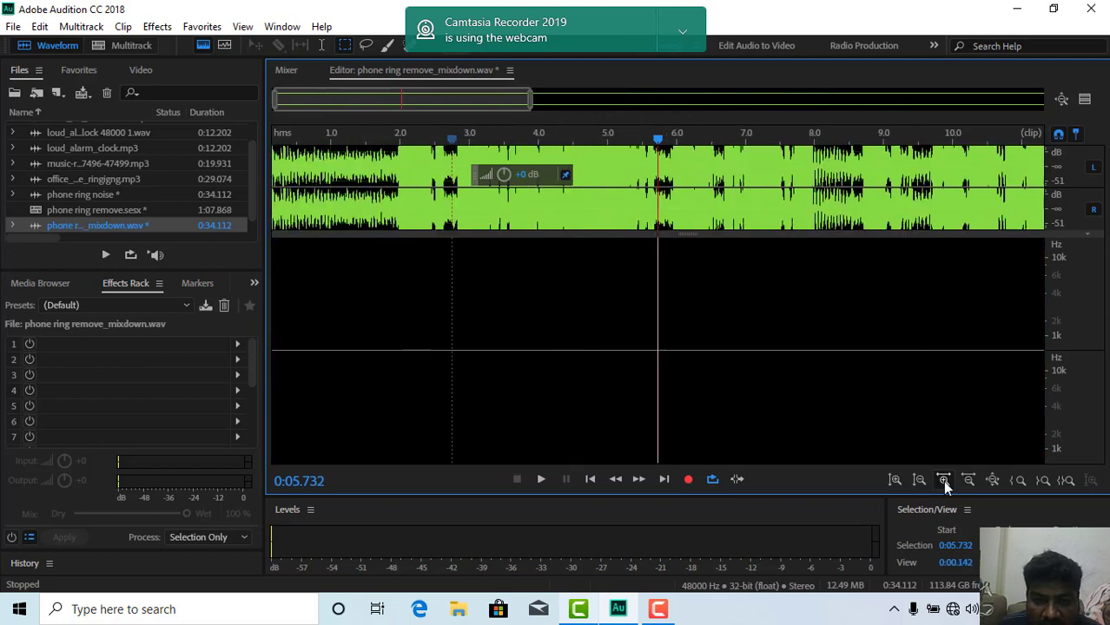
{"action": "left_click", "coordinate": [943, 480]}
{"action": "left_click", "coordinate": [943, 480]}
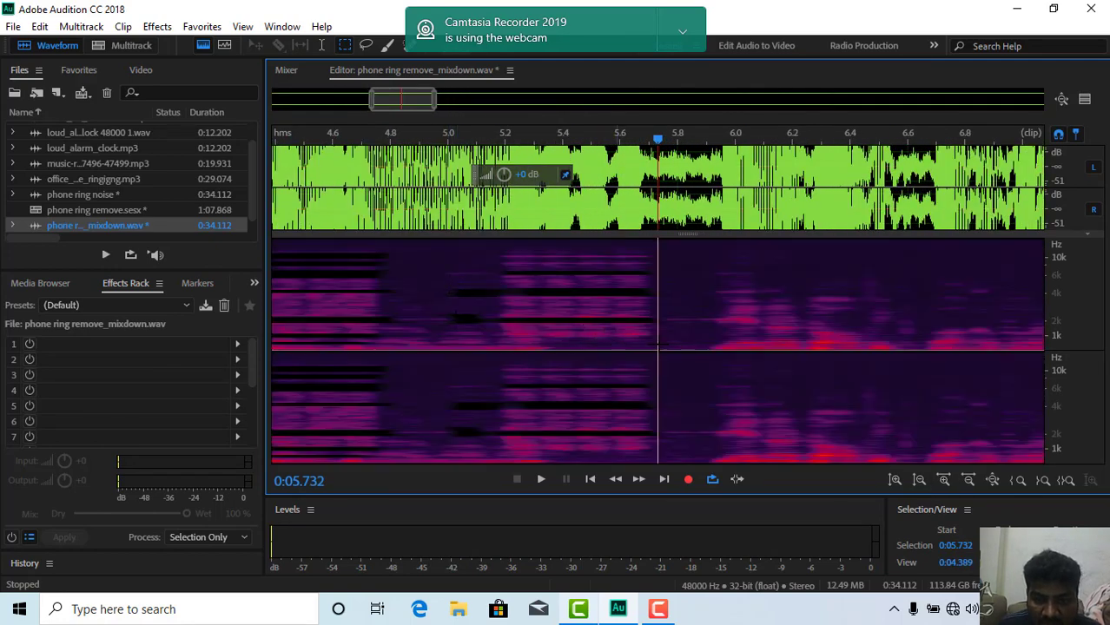
{"action": "scroll", "coordinate": [492, 367], "scroll_direction": "down", "scroll_amount": 3}
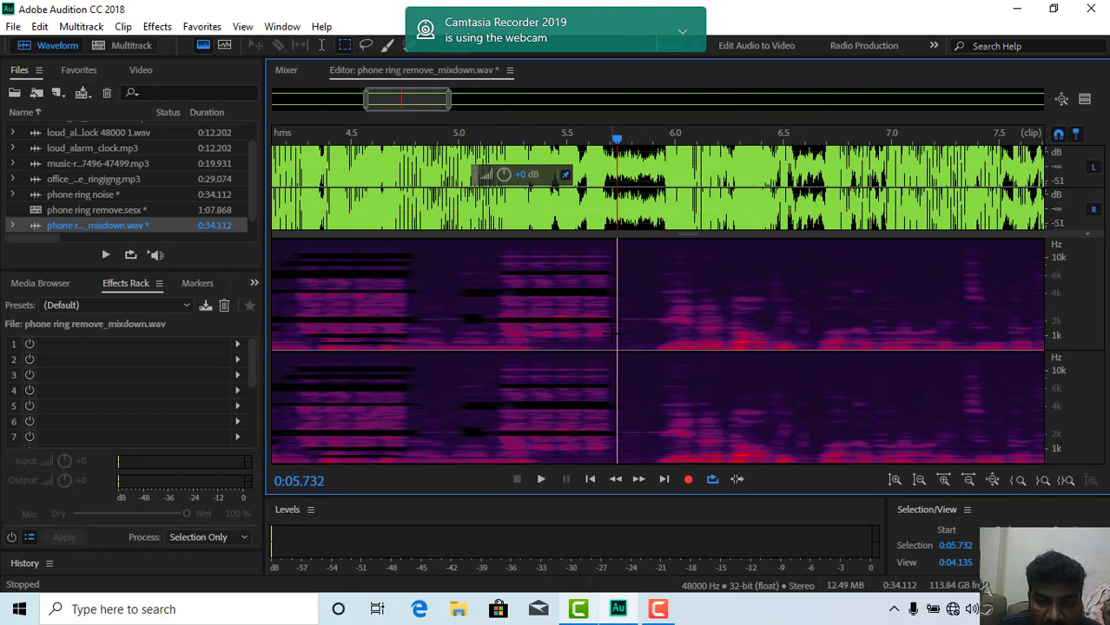
{"action": "left_click_drag", "start_coordinate": [615, 333], "coordinate": [494, 335]}
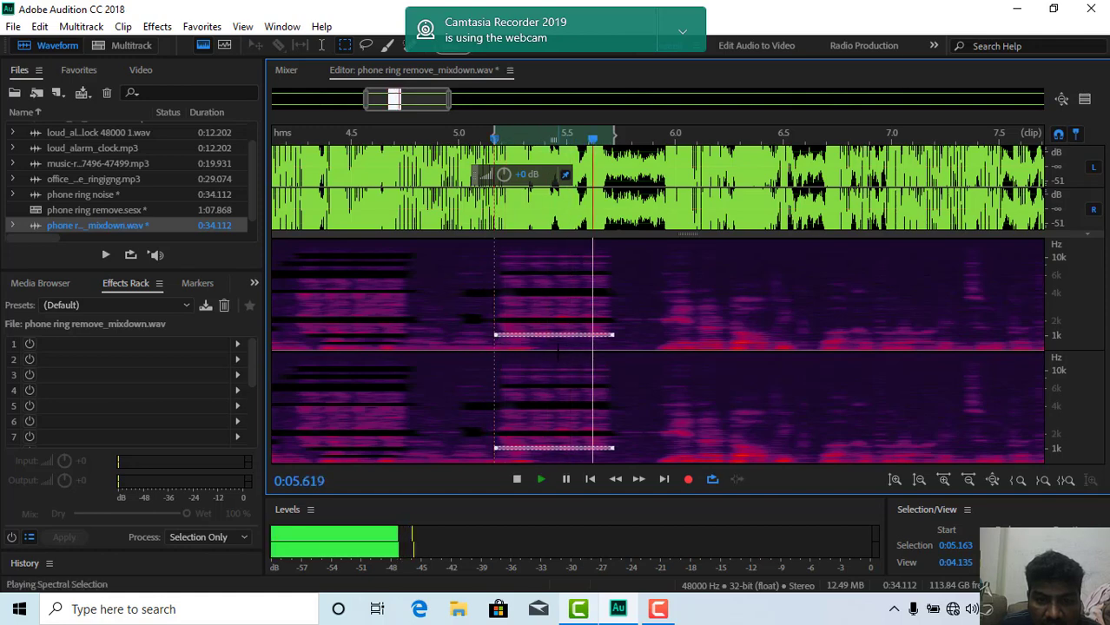
{"action": "key", "text": "Delete"}
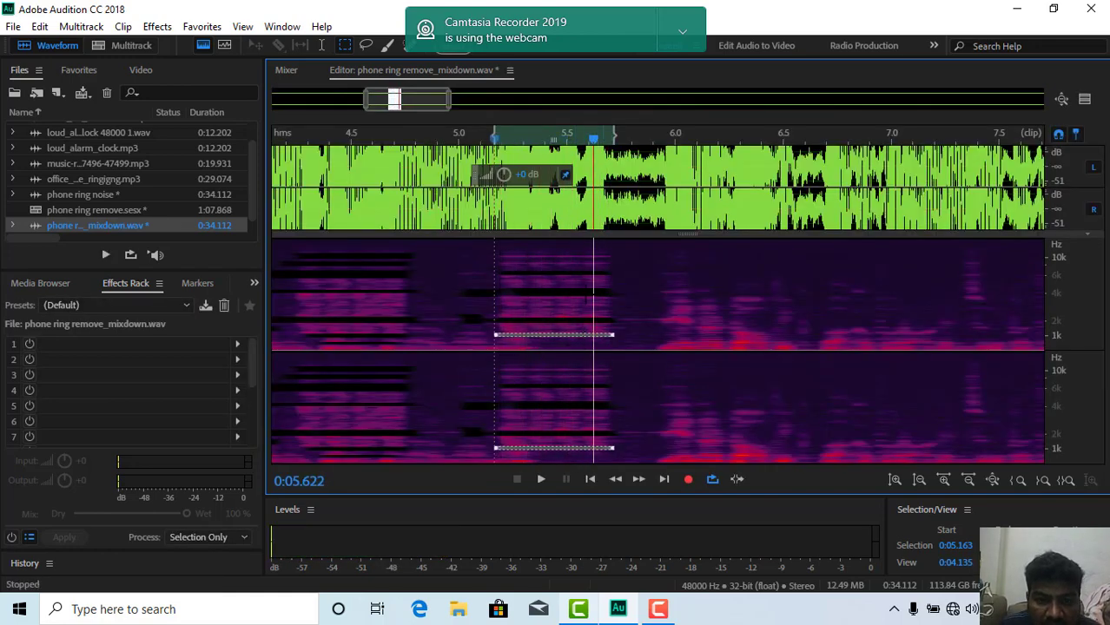
Play the third ring from about 4.88, 4.93 and 5.00 s to check the repair.
{"action": "left_click", "coordinate": [431, 333]}
{"action": "key", "text": "space"}
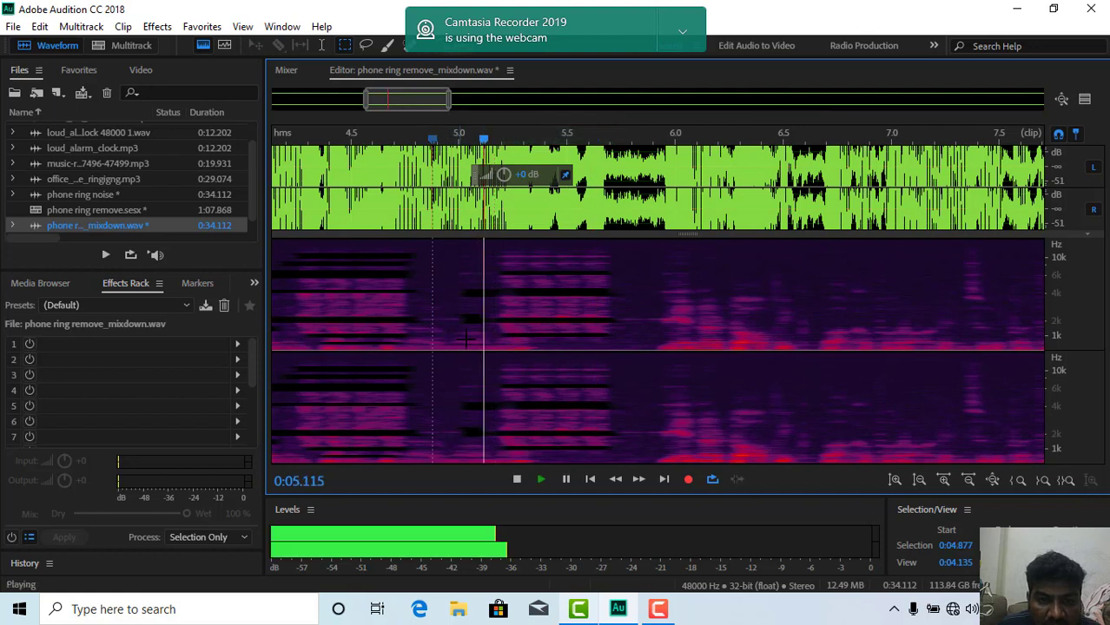
{"action": "left_click", "coordinate": [443, 321]}
{"action": "key", "text": "space"}
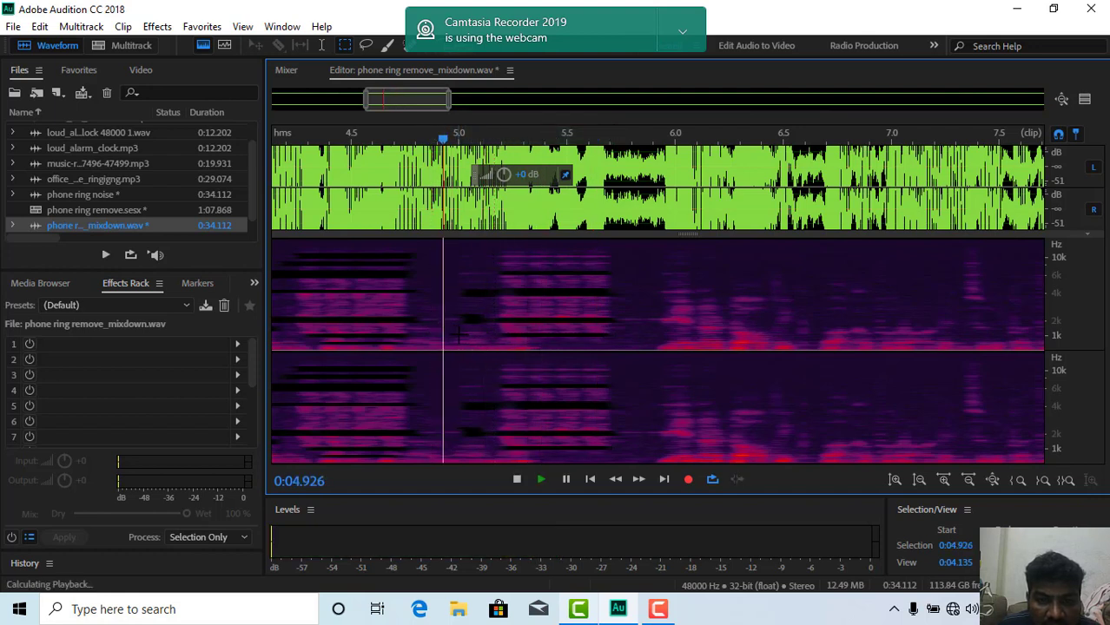
{"action": "key", "text": "space"}
{"action": "left_click", "coordinate": [458, 340]}
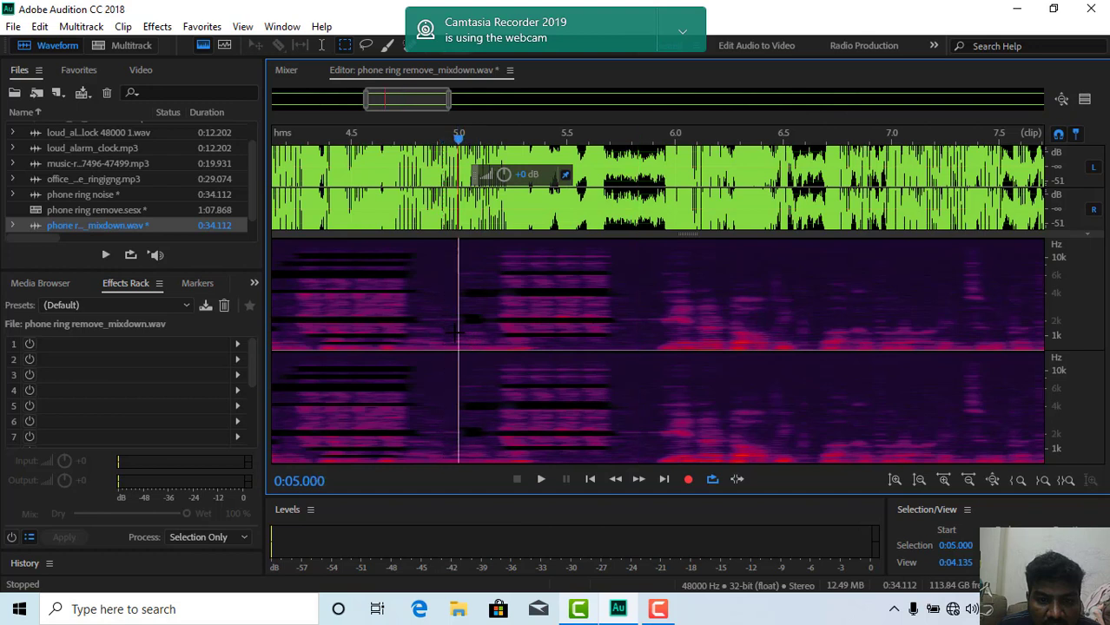
{"action": "key", "text": "space"}
{"action": "key", "text": "space"}
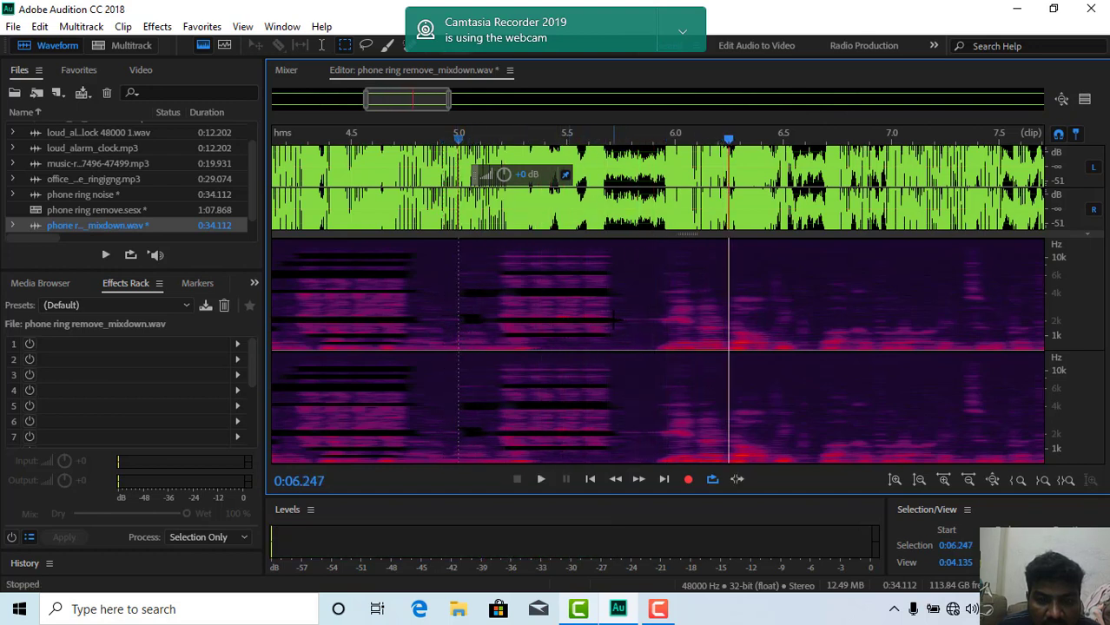
Audition and delete the third ring's remaining band near 2 kHz from about 5.17 to 5.72 s.
{"action": "left_click_drag", "start_coordinate": [613, 318], "coordinate": [494, 318]}
{"action": "key", "text": "space"}
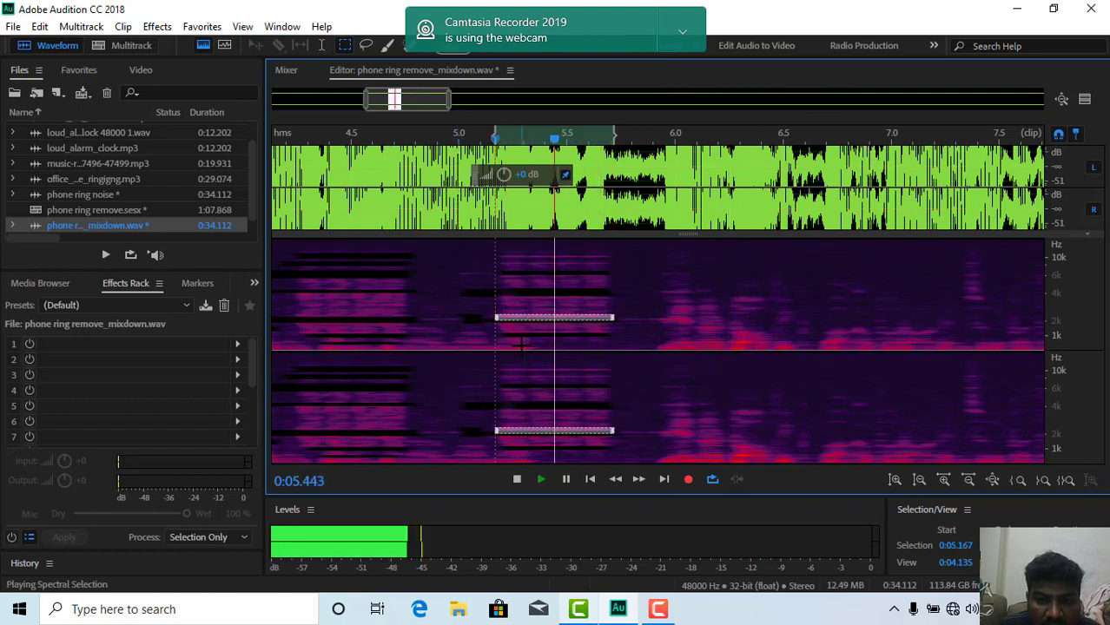
{"action": "key", "text": "Delete"}
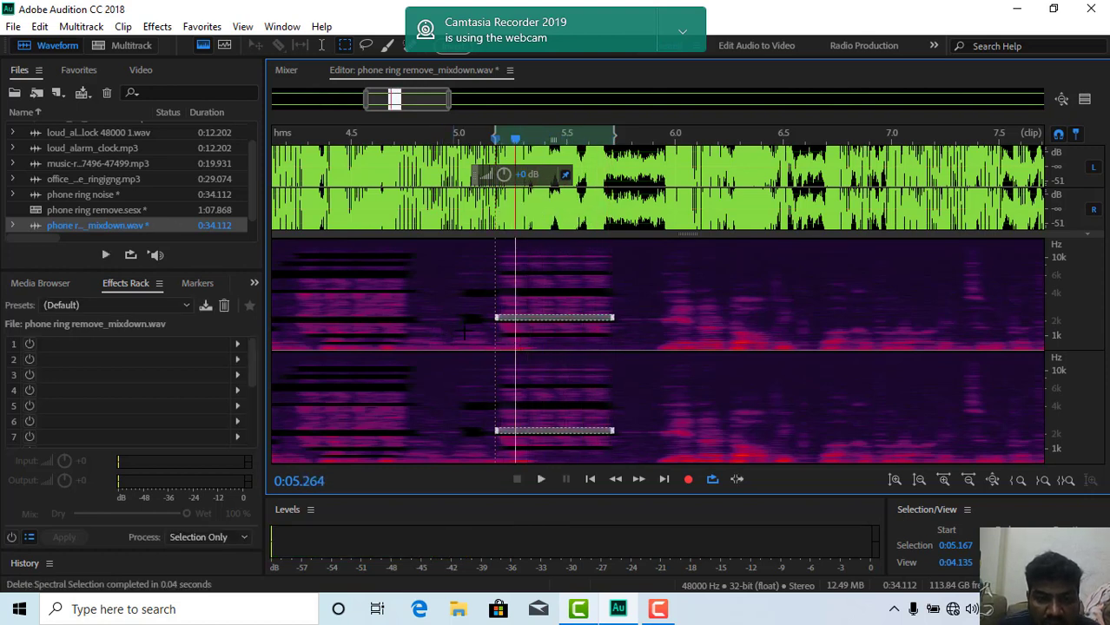
Replay the third ring from about 5.03, 4.88, 5.10 and 5.08 s to listen for leftover ringing.
{"action": "left_click", "coordinate": [464, 330]}
{"action": "key", "text": "space"}
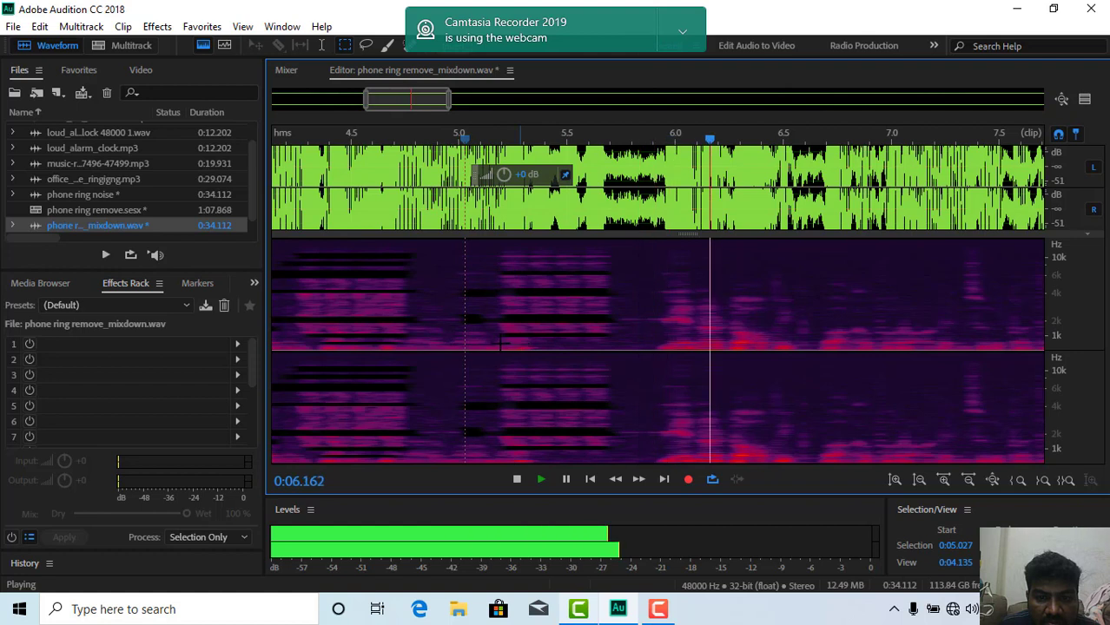
{"action": "key", "text": "space"}
{"action": "left_click", "coordinate": [432, 342]}
{"action": "key", "text": "space"}
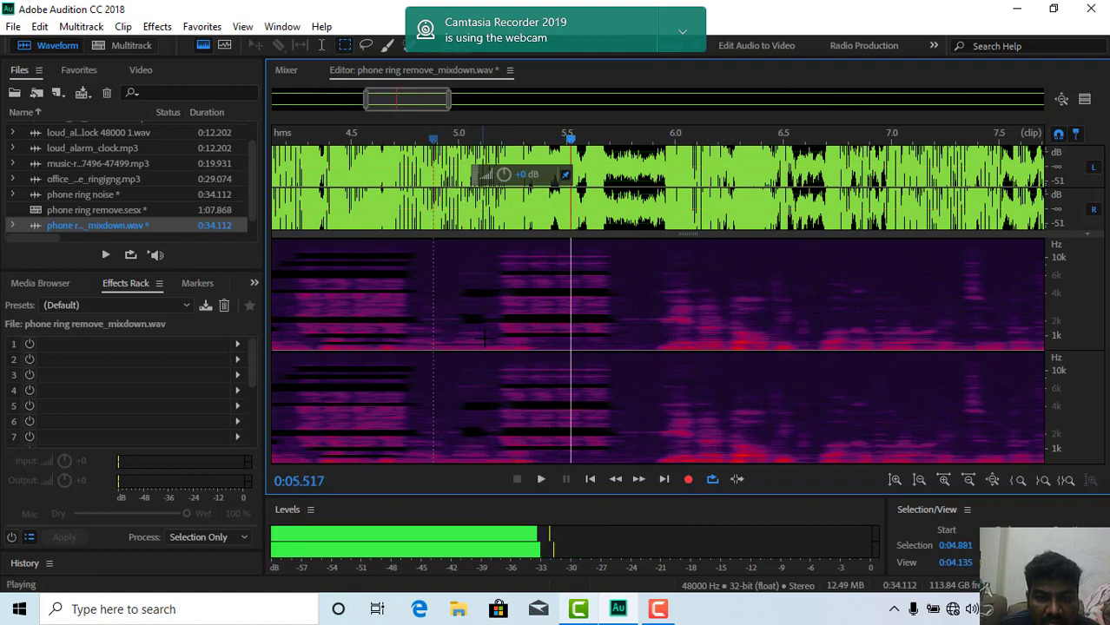
{"action": "key", "text": "space"}
{"action": "left_click", "coordinate": [480, 340]}
{"action": "key", "text": "space"}
{"action": "key", "text": "space"}
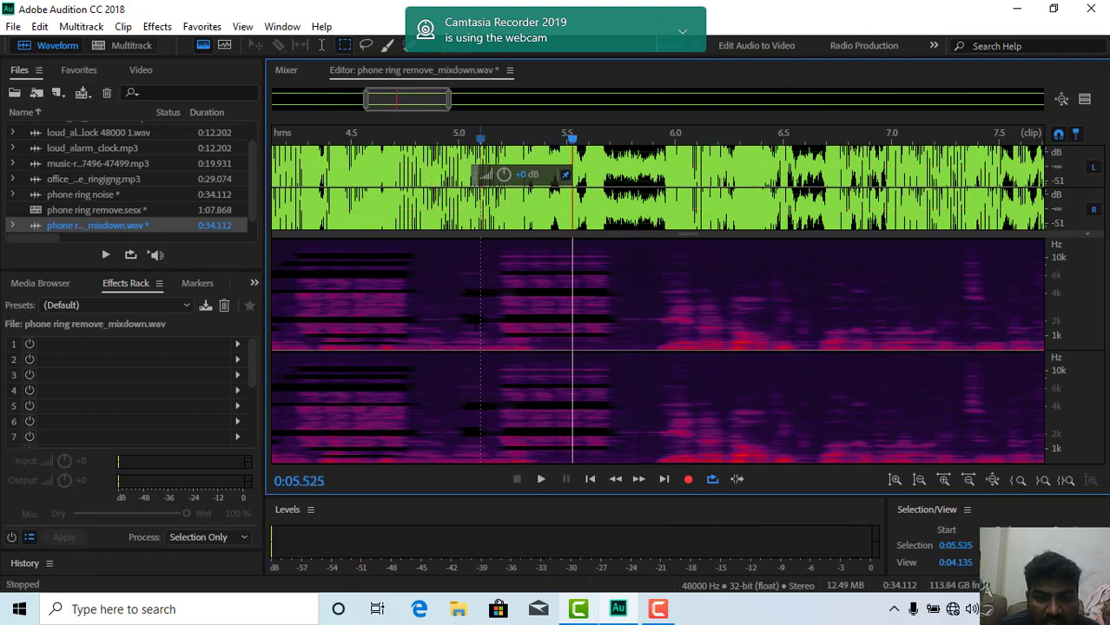
{"action": "left_click", "coordinate": [476, 328]}
{"action": "key", "text": "space"}
{"action": "key", "text": "space"}
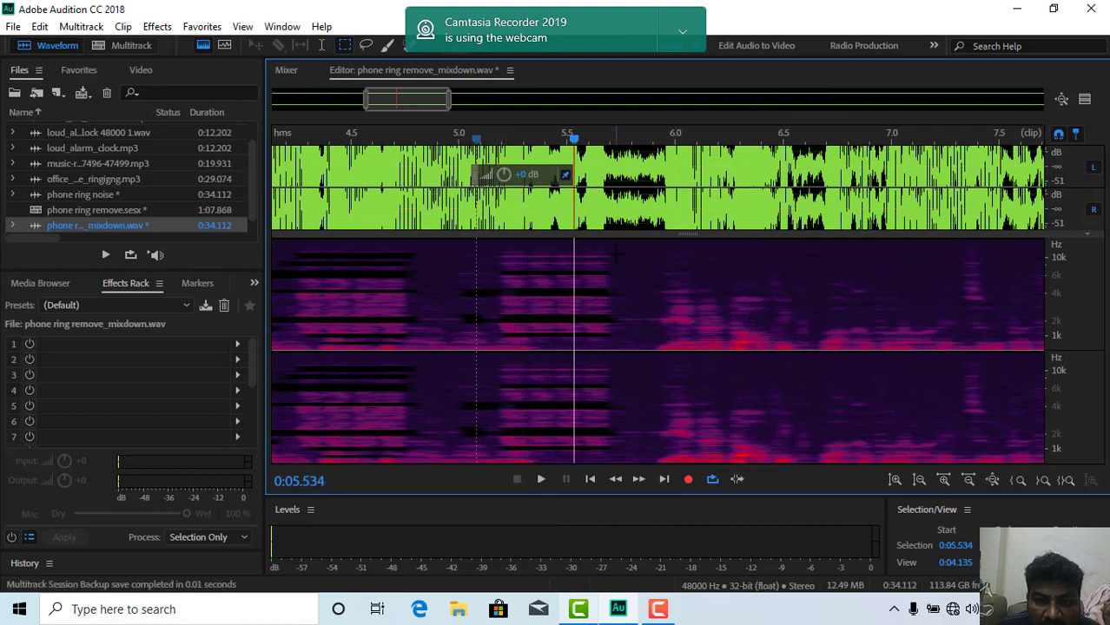
Delete the third ring's two highest bands, near 10 kHz and just below it, from about 5.18 to 5.72 s.
{"action": "left_click_drag", "start_coordinate": [613, 256], "coordinate": [499, 257]}
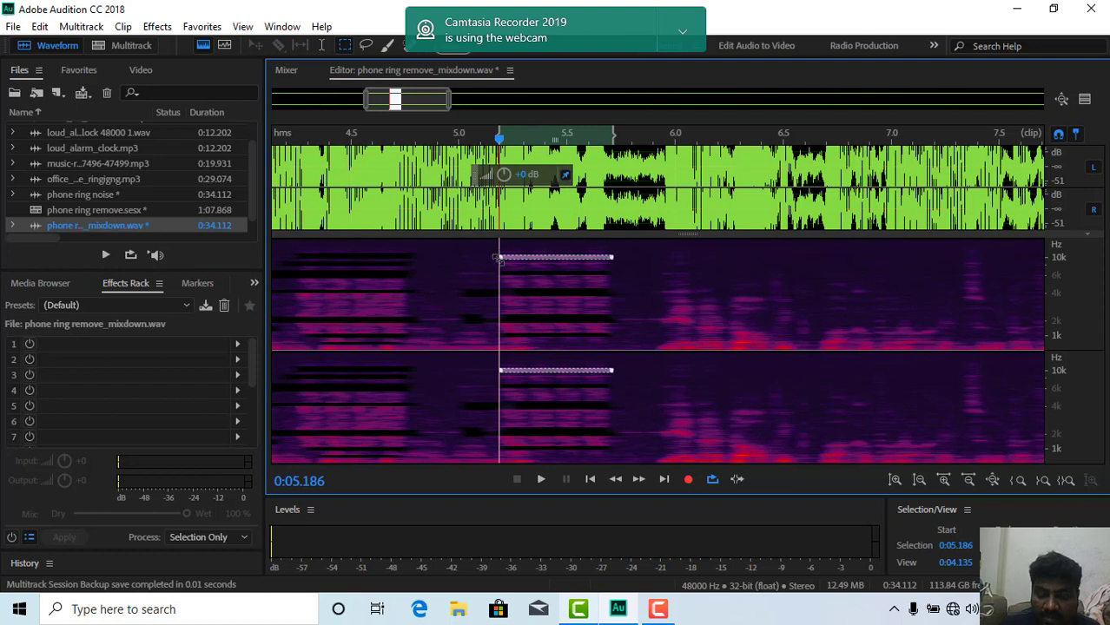
{"action": "key", "text": "Delete"}
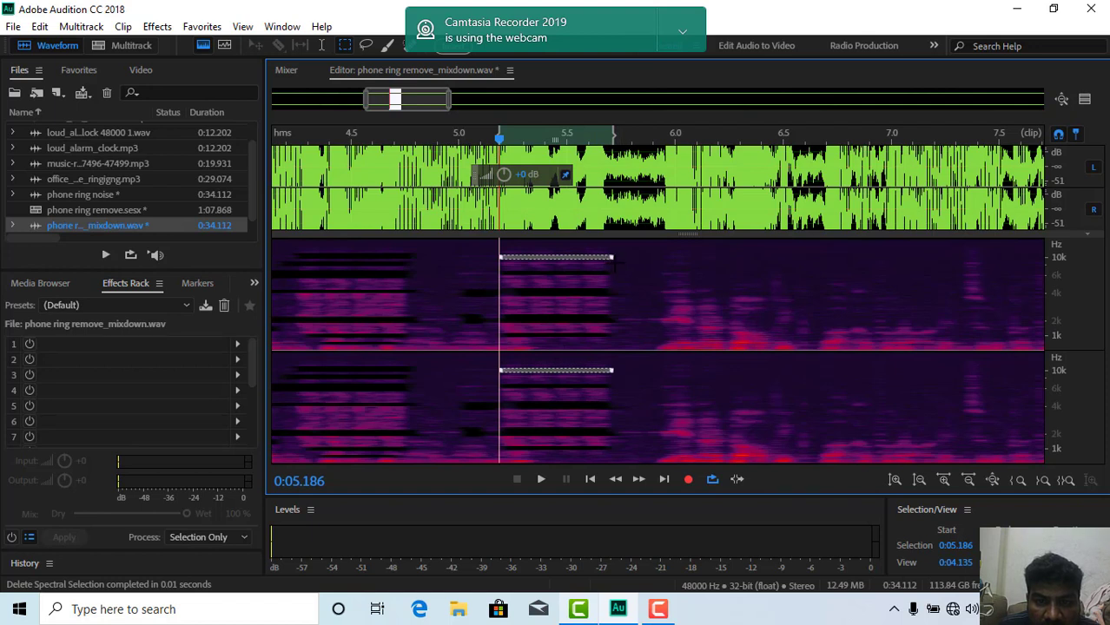
{"action": "left_click", "coordinate": [622, 260]}
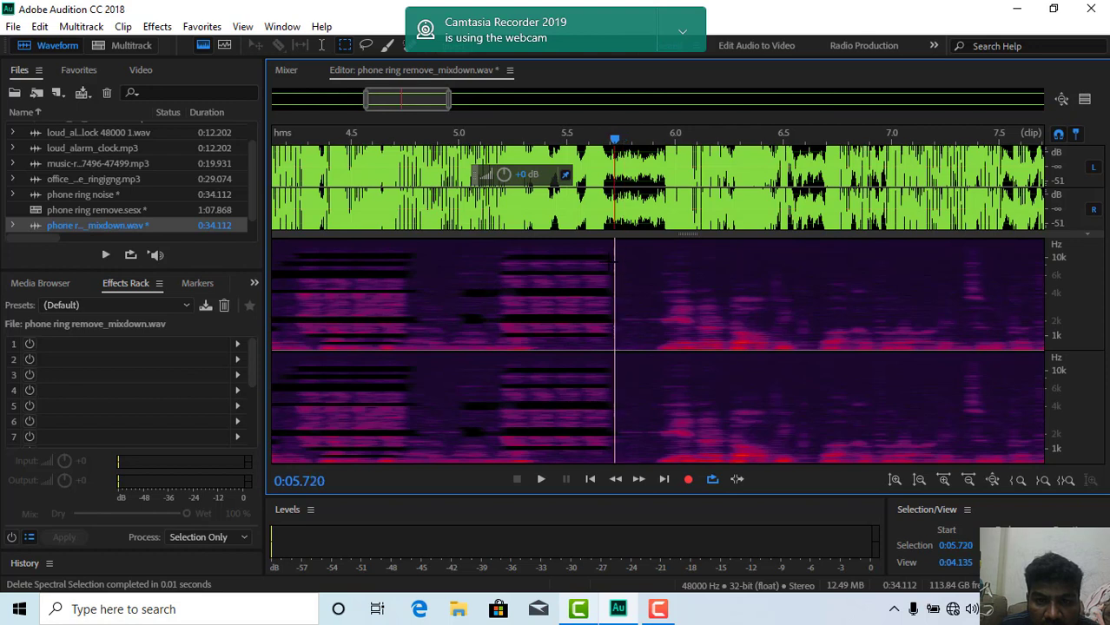
{"action": "left_click_drag", "start_coordinate": [613, 260], "coordinate": [496, 266]}
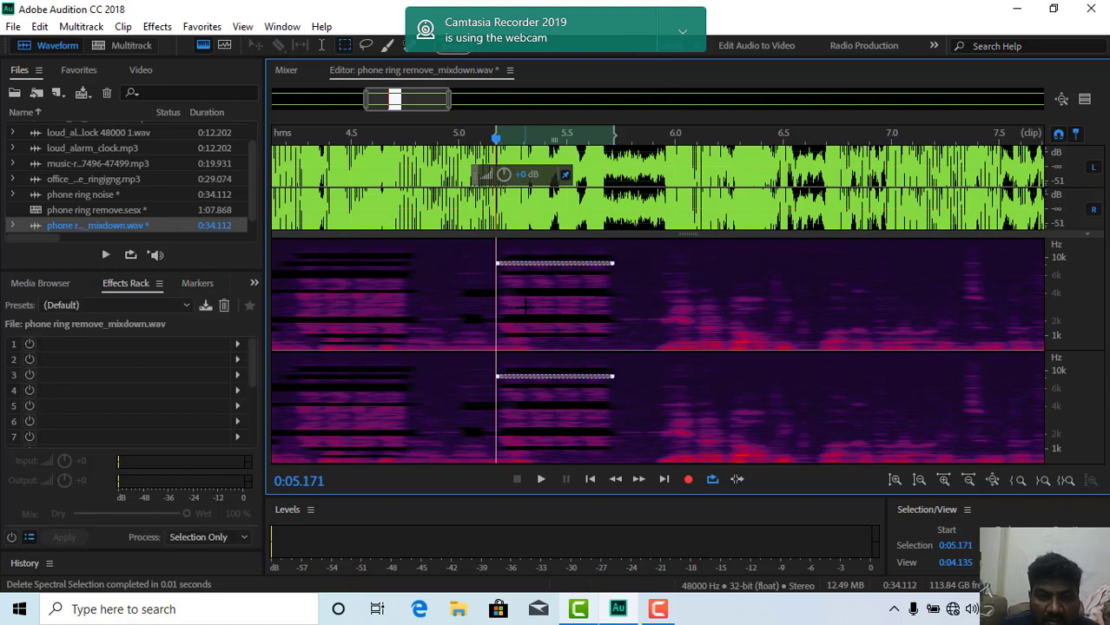
Play the third ring from about 5.00, 4.81, 4.85, 4.89 and 4.93 s to check the result.
{"action": "left_click", "coordinate": [456, 280]}
{"action": "key", "text": "space"}
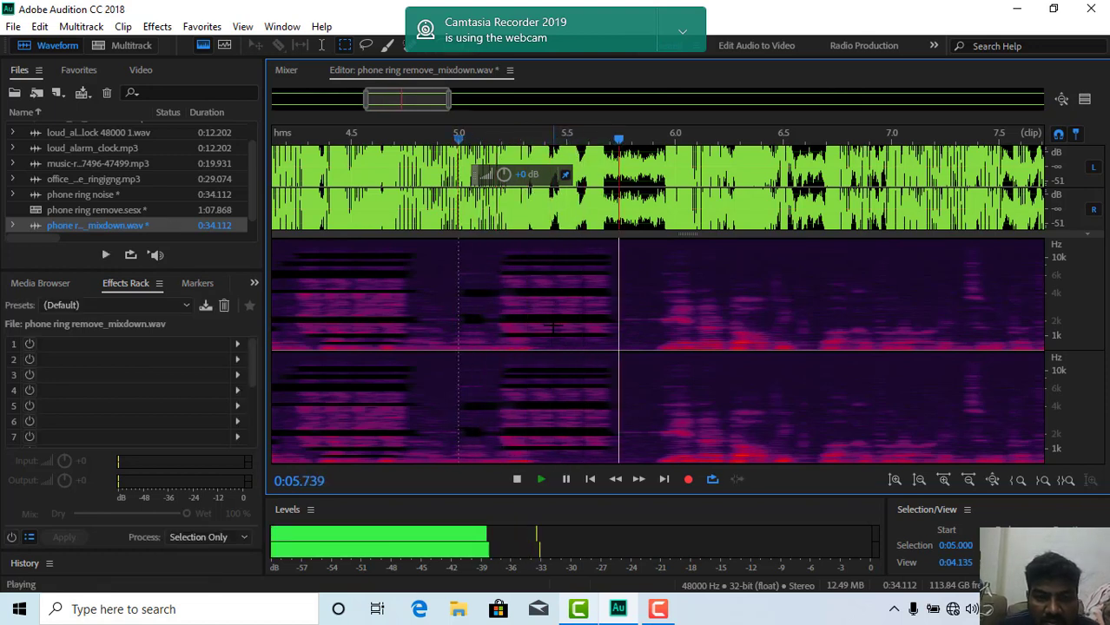
{"action": "key", "text": "space"}
{"action": "left_click", "coordinate": [417, 329]}
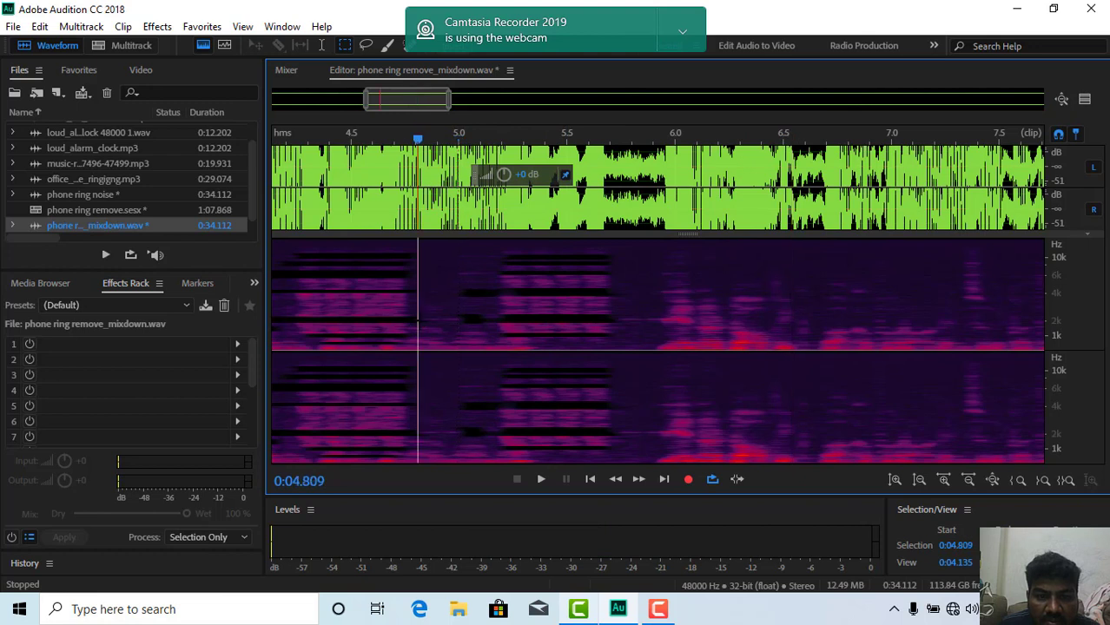
{"action": "key", "text": "space"}
{"action": "key", "text": "space"}
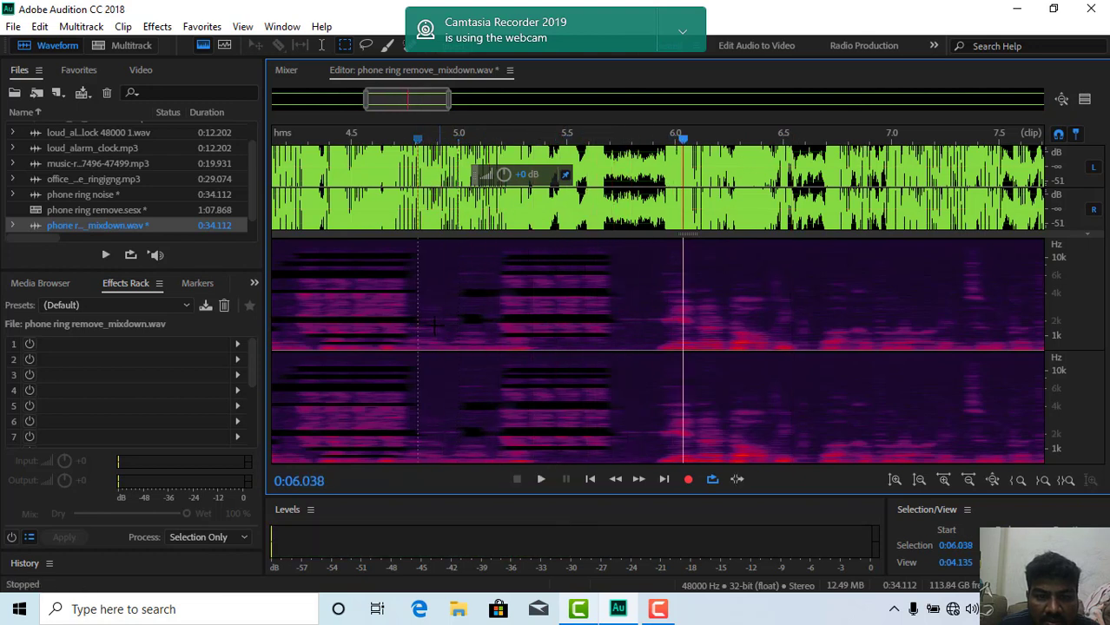
{"action": "left_click", "coordinate": [429, 326]}
{"action": "key", "text": "space"}
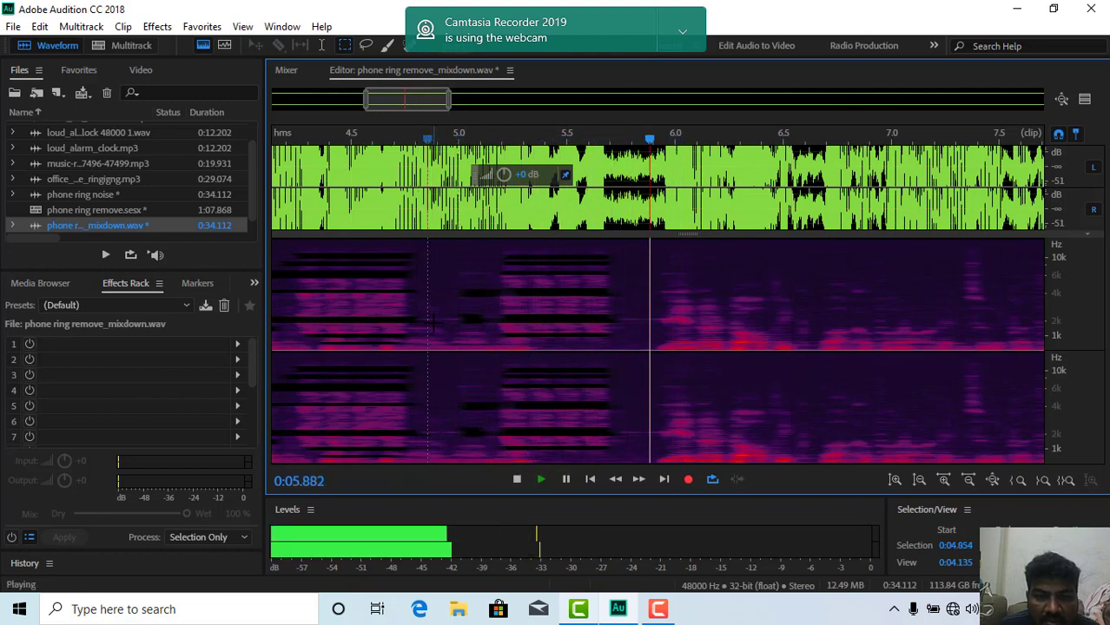
{"action": "key", "text": "space"}
{"action": "left_click", "coordinate": [435, 323]}
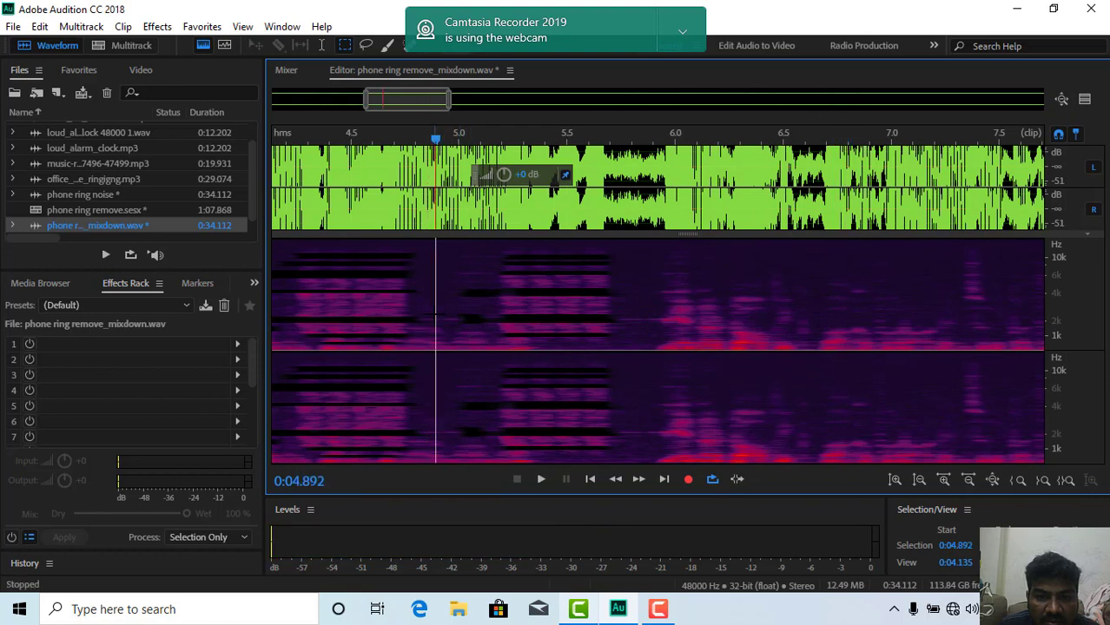
{"action": "key", "text": "space"}
{"action": "key", "text": "space"}
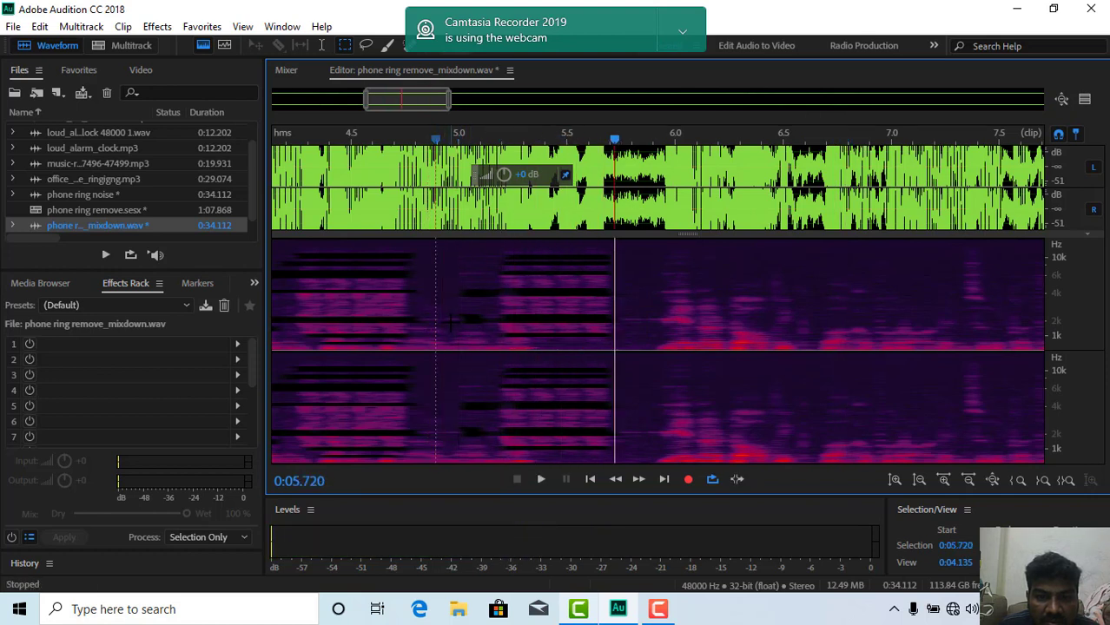
{"action": "key", "text": "space"}
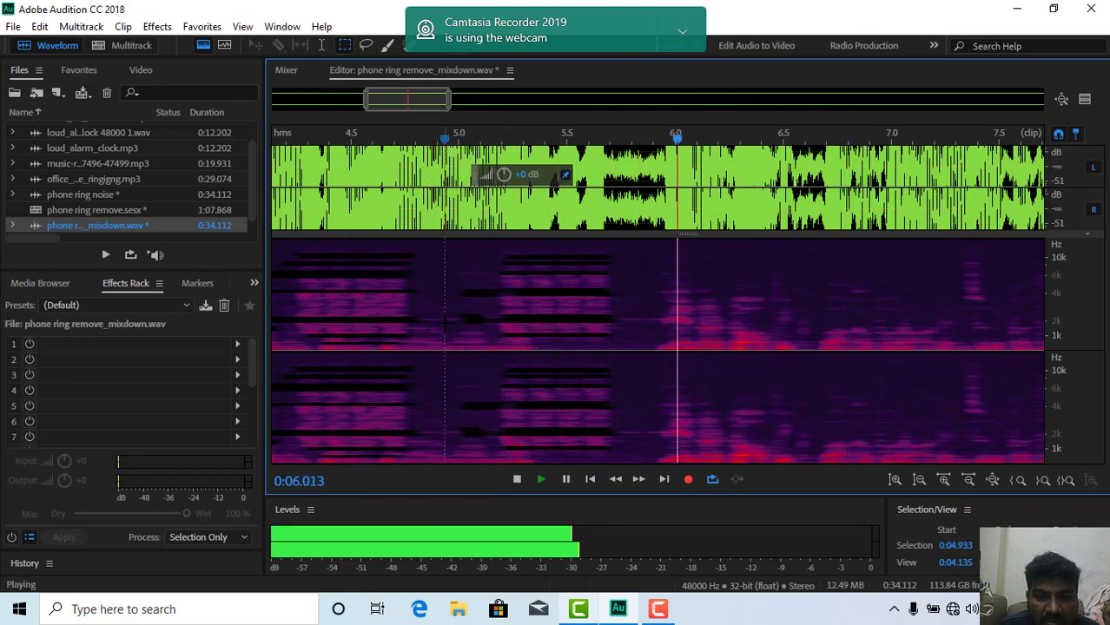
{"action": "key", "text": "space"}
Play the end of the second ring from about 4.72 and 4.69 s to listen to the gap after it.
{"action": "left_click", "coordinate": [429, 319]}
{"action": "left_click", "coordinate": [398, 328]}
{"action": "key", "text": "space"}
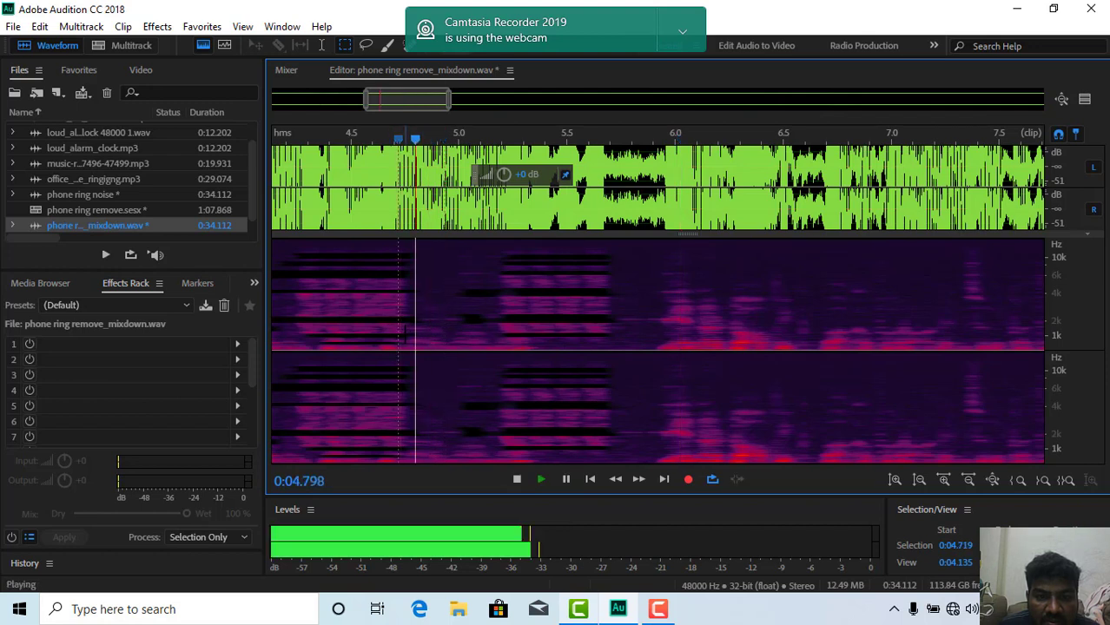
{"action": "key", "text": "space"}
{"action": "left_click", "coordinate": [392, 330]}
{"action": "key", "text": "space"}
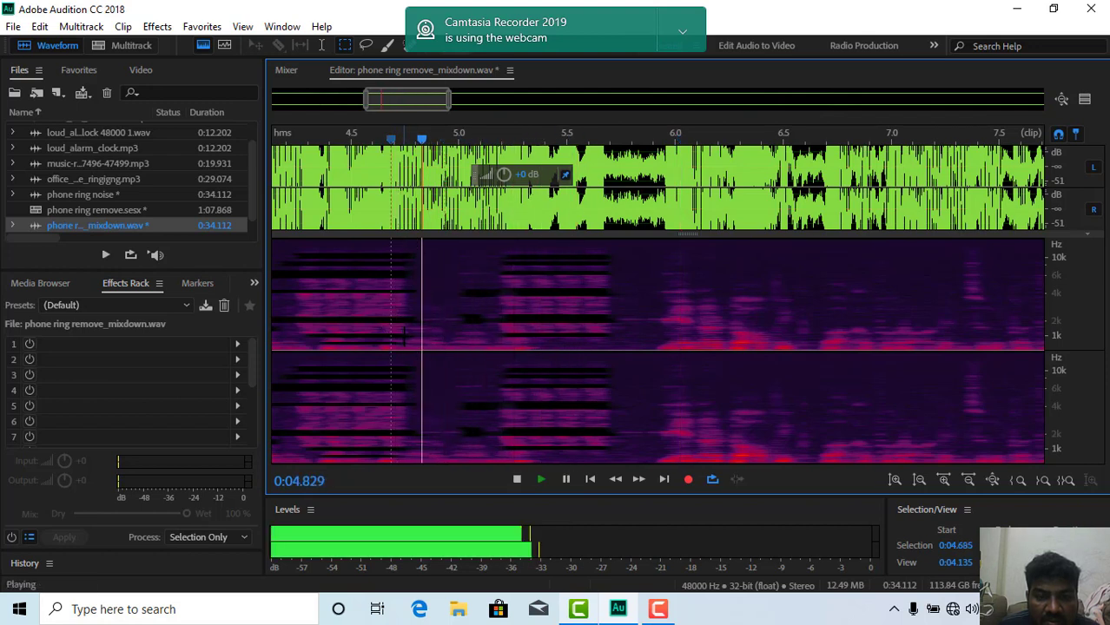
{"action": "key", "text": "space"}
Audition and delete the faint 2 kHz band between the second and third rings from about 4.78 to 5.05 s.
{"action": "left_click_drag", "start_coordinate": [470, 318], "coordinate": [419, 320]}
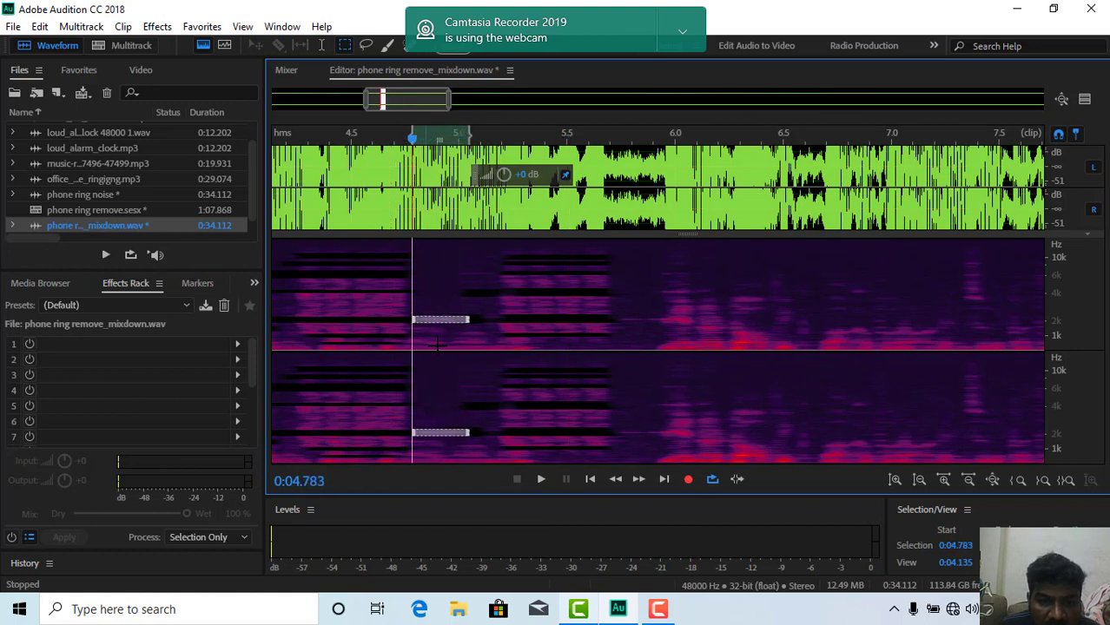
{"action": "key", "text": "space"}
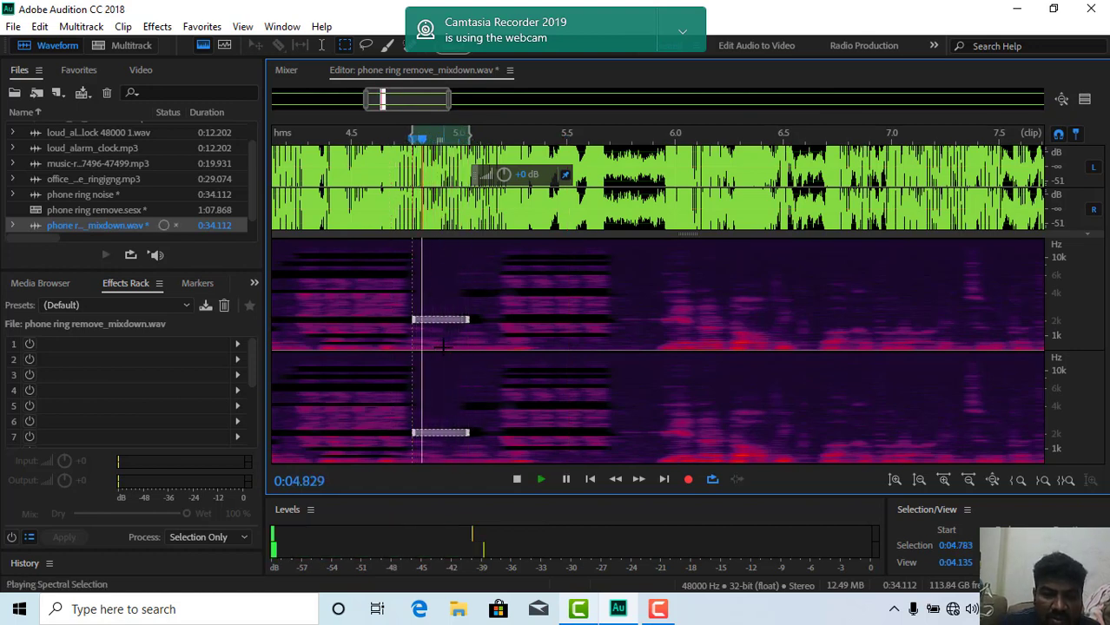
{"action": "key", "text": "Delete"}
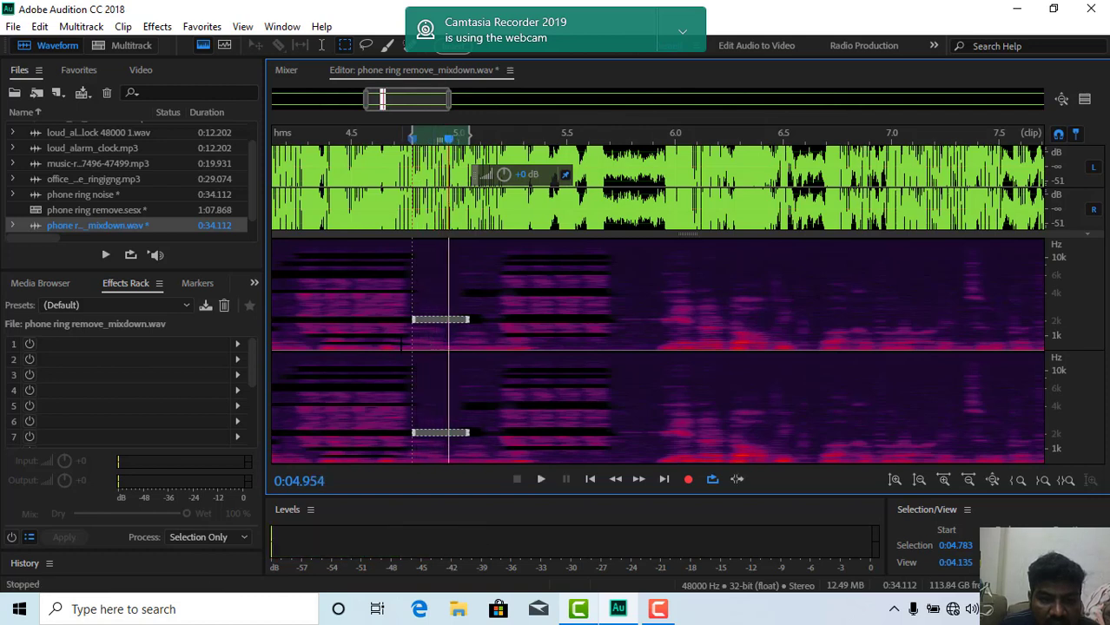
Play the second and third rings from about 4.73, 4.40, 4.32 and 4.29 s to check the repaired gap.
{"action": "left_click", "coordinate": [401, 344]}
{"action": "key", "text": "space"}
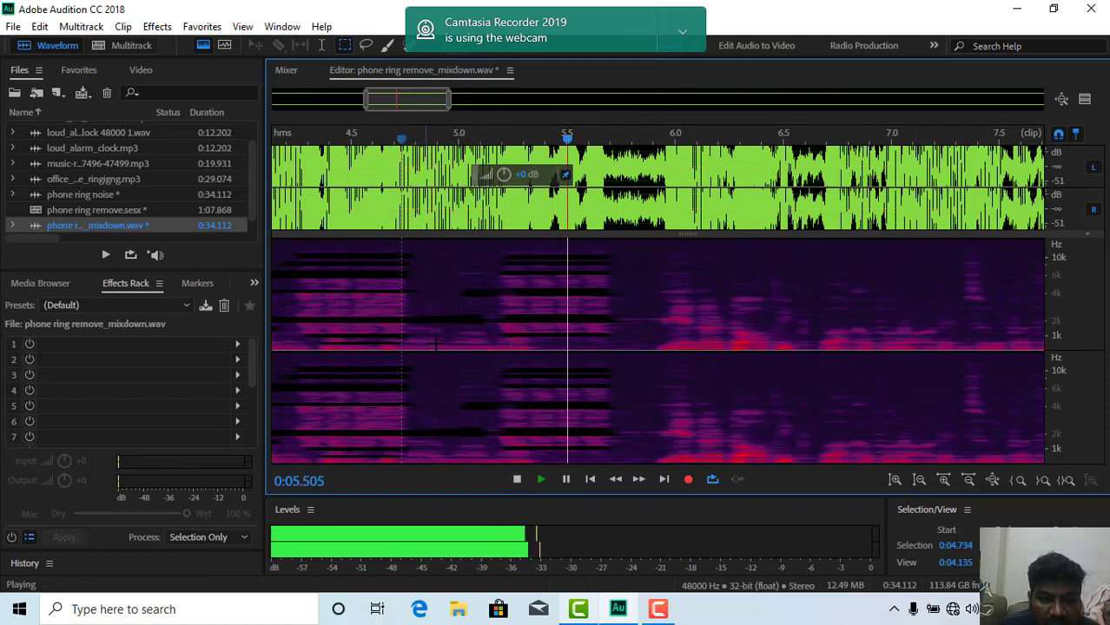
{"action": "key", "text": "space"}
{"action": "left_click", "coordinate": [329, 329]}
{"action": "key", "text": "space"}
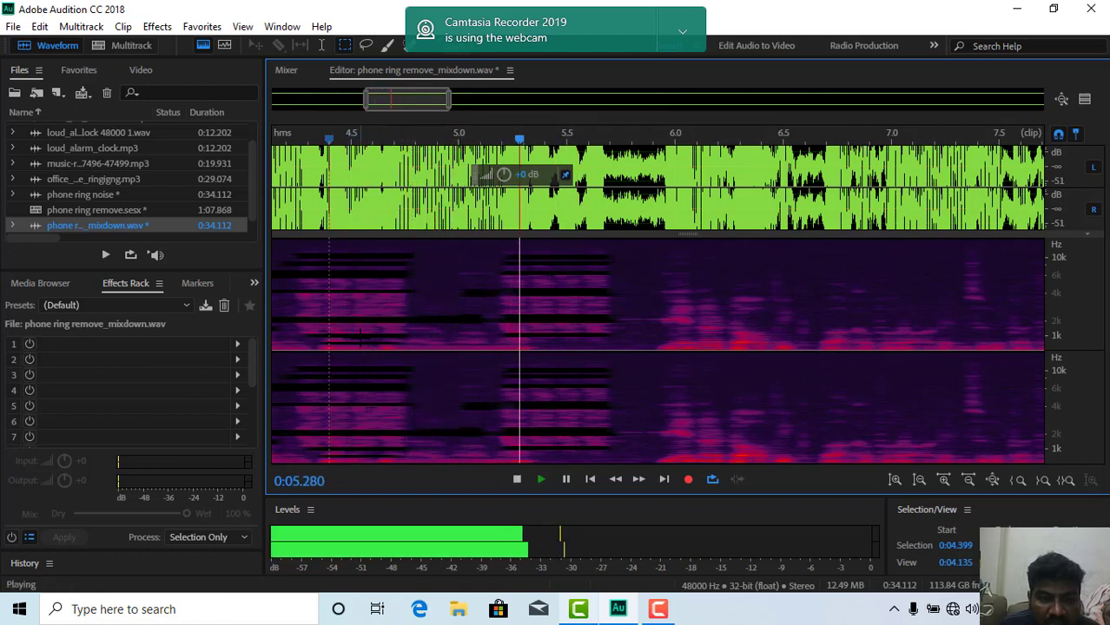
{"action": "key", "text": "space"}
{"action": "key", "text": "space"}
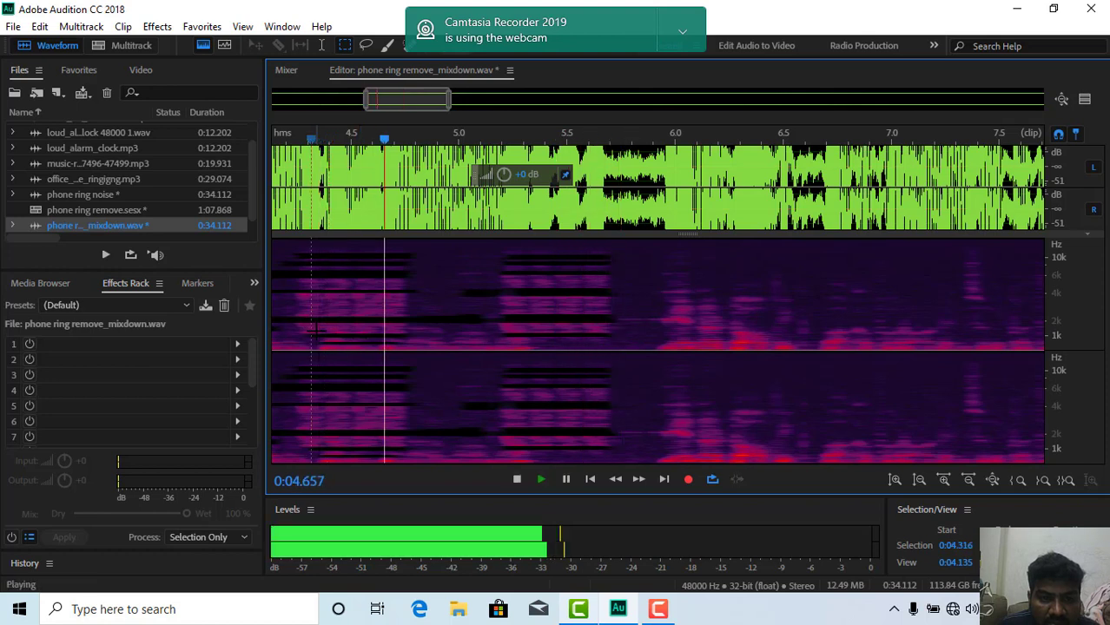
{"action": "key", "text": "space"}
{"action": "left_click", "coordinate": [305, 334]}
{"action": "key", "text": "space"}
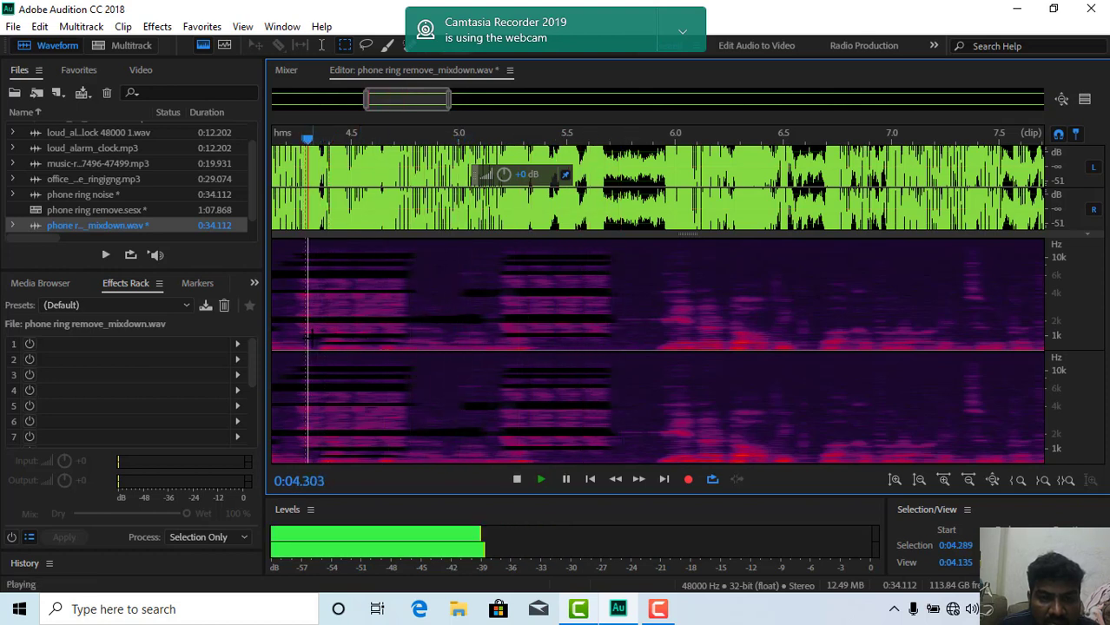
Audition and delete the second ring's narrow band just below 1 kHz from about 4.34 to 4.49 s.
{"action": "key", "text": "space"}
{"action": "left_click_drag", "start_coordinate": [349, 339], "coordinate": [318, 340]}
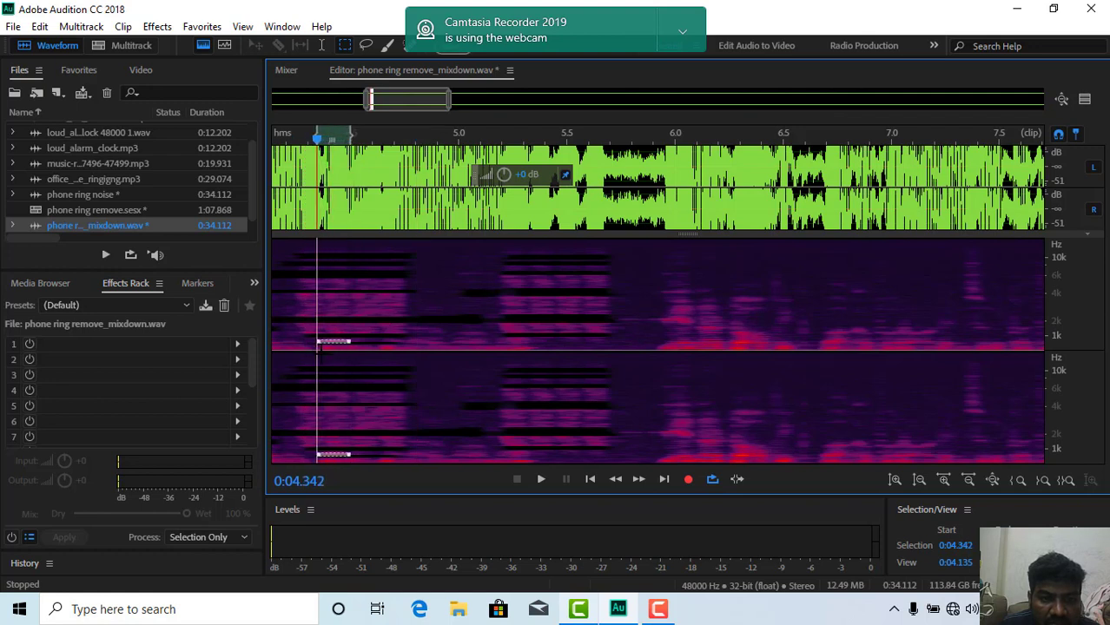
{"action": "key", "text": "space"}
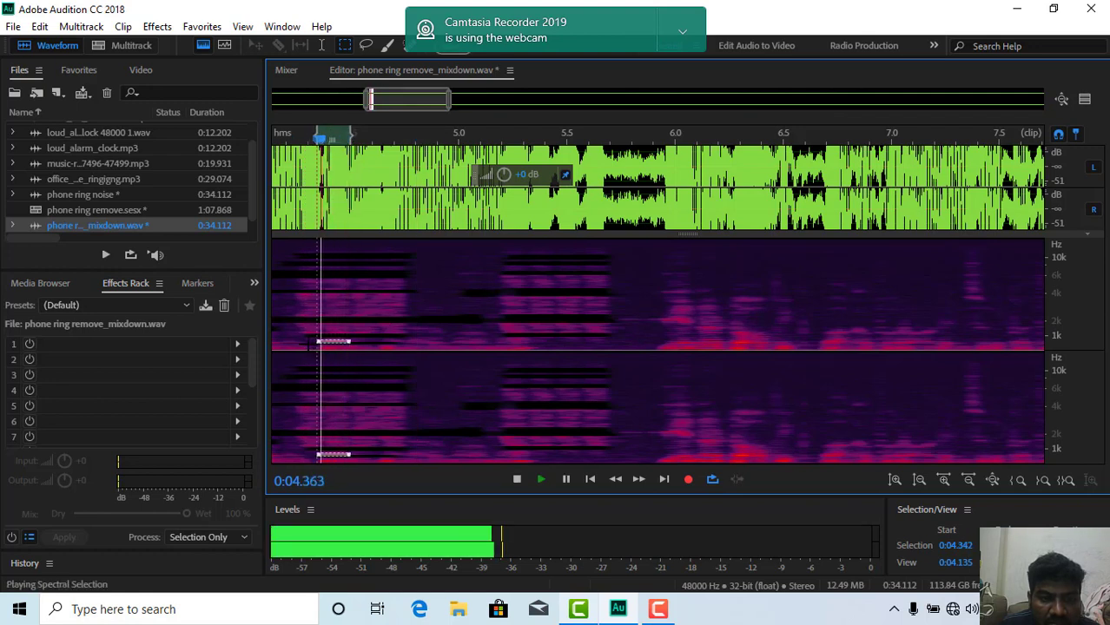
{"action": "key", "text": "space"}
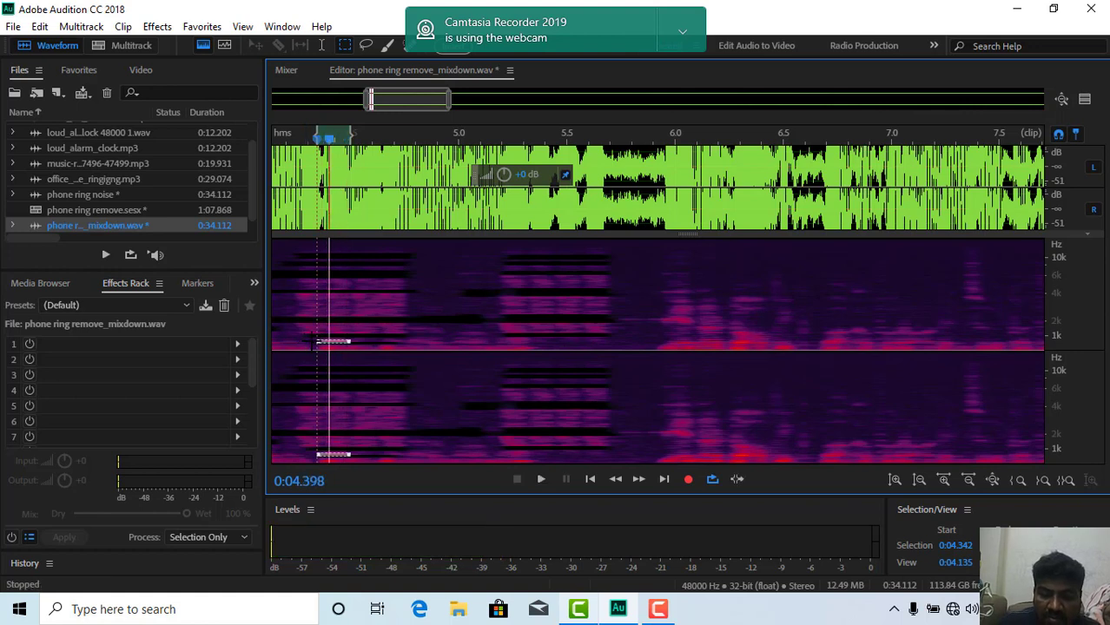
{"action": "key", "text": "Delete"}
Play the second ring from about 4.19 s into the third ring to check the deletion.
{"action": "left_click", "coordinate": [284, 331]}
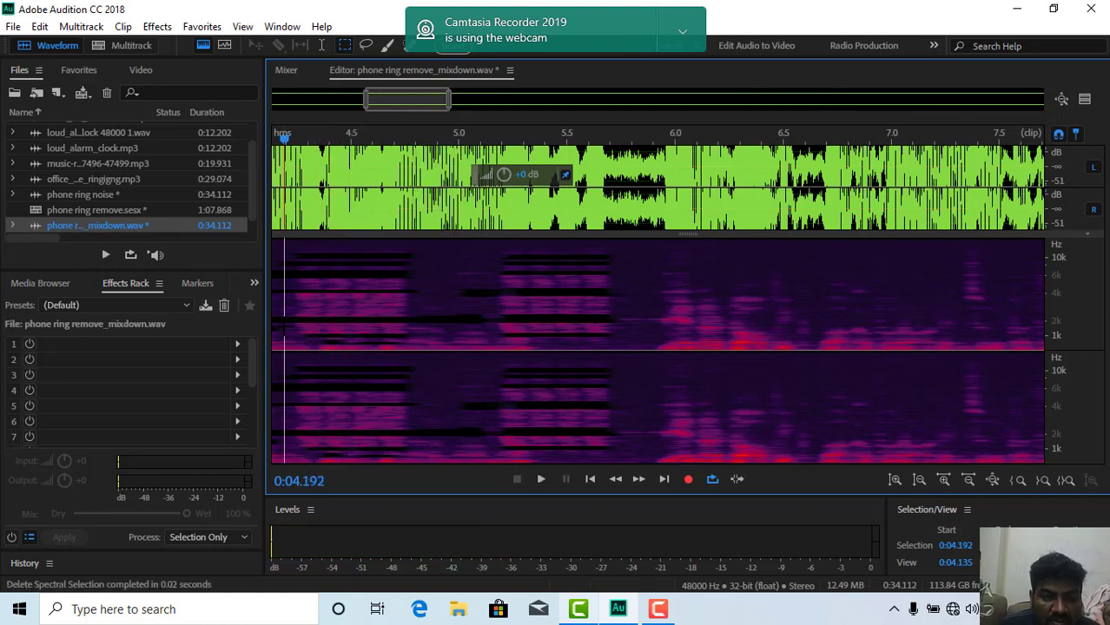
{"action": "key", "text": "space"}
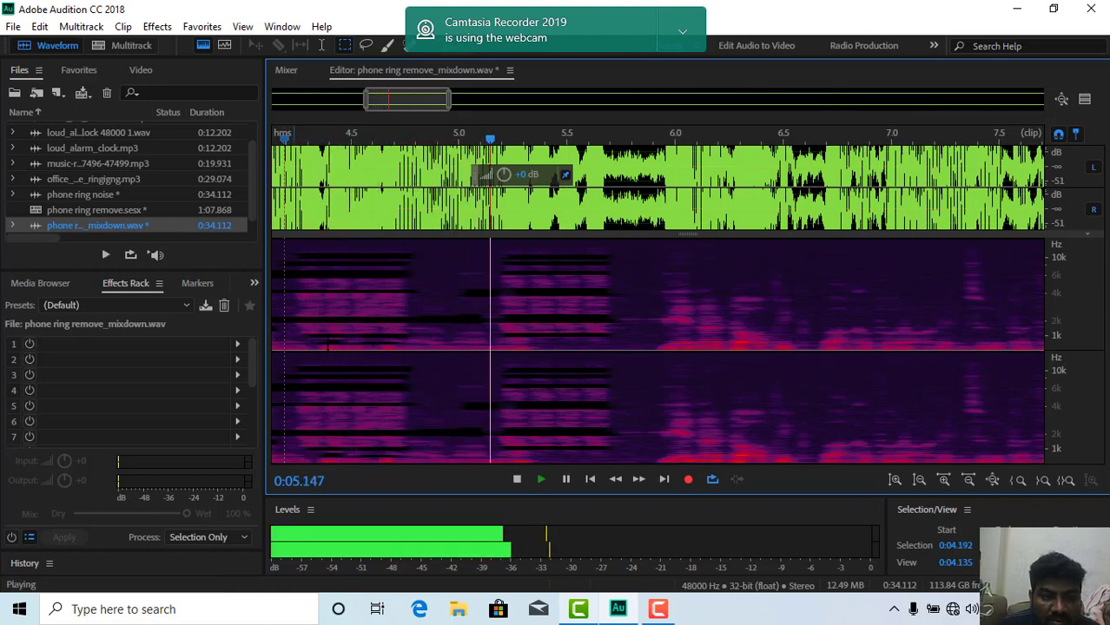
{"action": "key", "text": "space"}
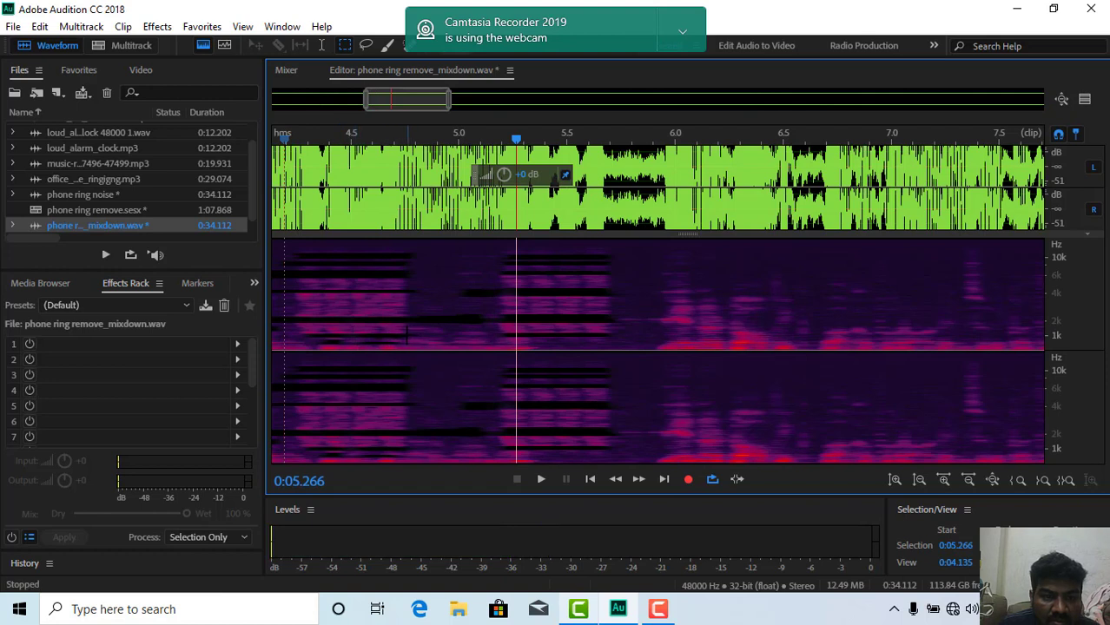
Audition and delete the second ring's band just below 1 kHz from about 4.30 to 4.74 s.
{"action": "left_click_drag", "start_coordinate": [404, 340], "coordinate": [315, 337]}
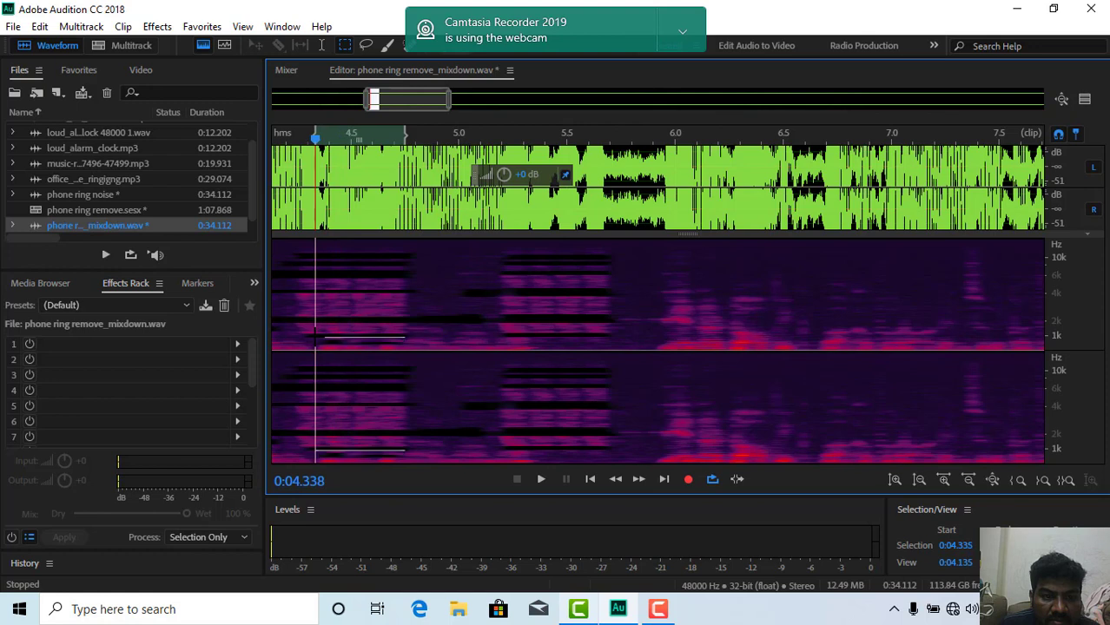
{"action": "left_click", "coordinate": [385, 341]}
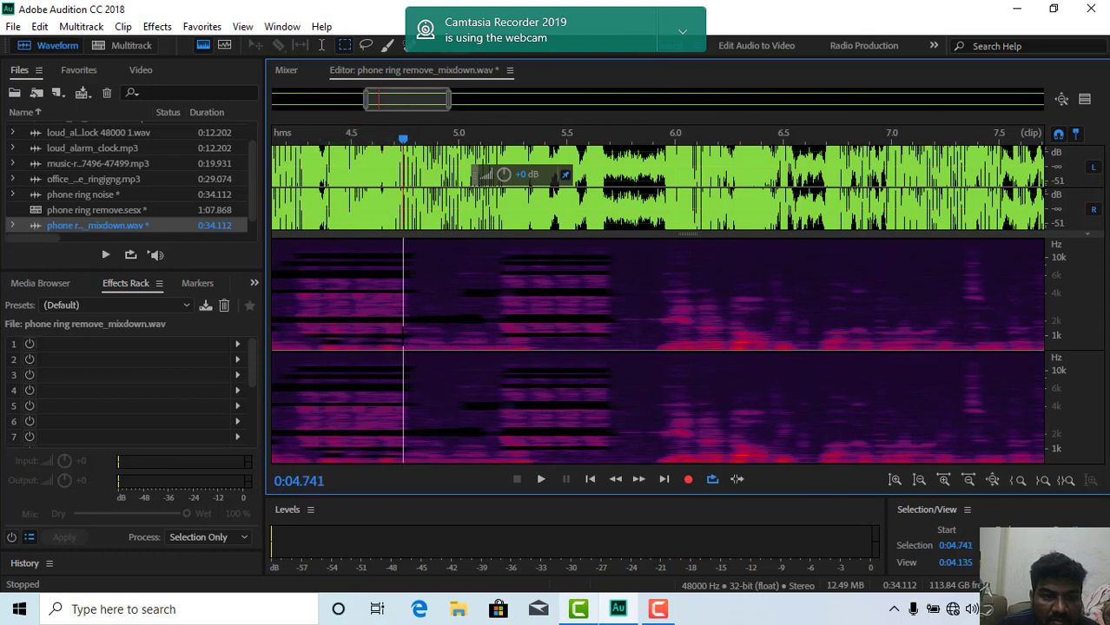
{"action": "left_click_drag", "start_coordinate": [403, 334], "coordinate": [309, 340]}
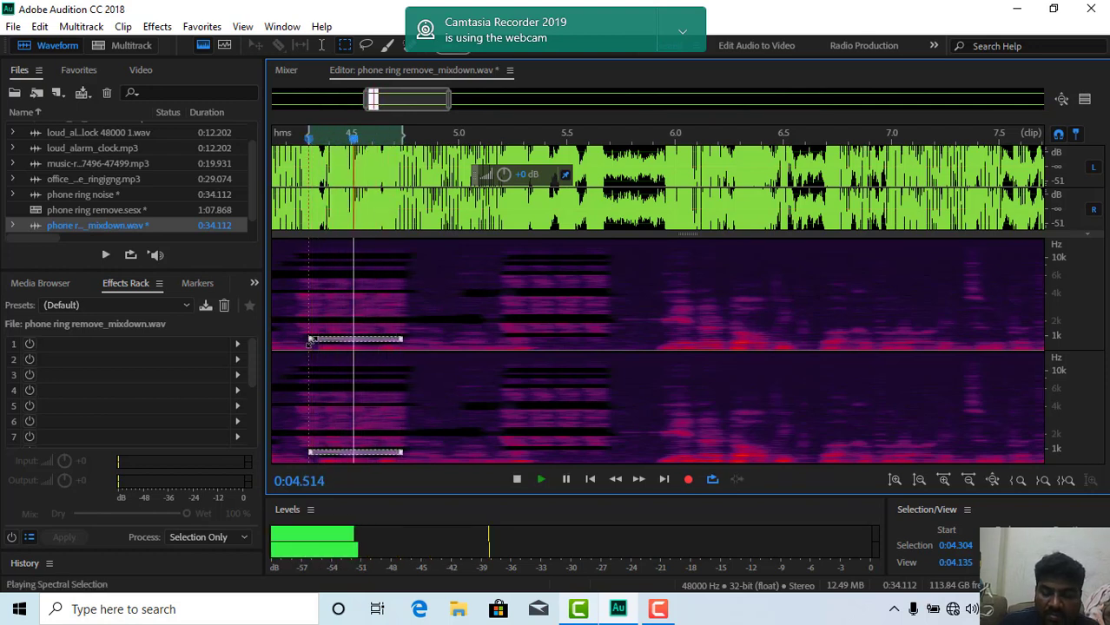
{"action": "key", "text": "Delete"}
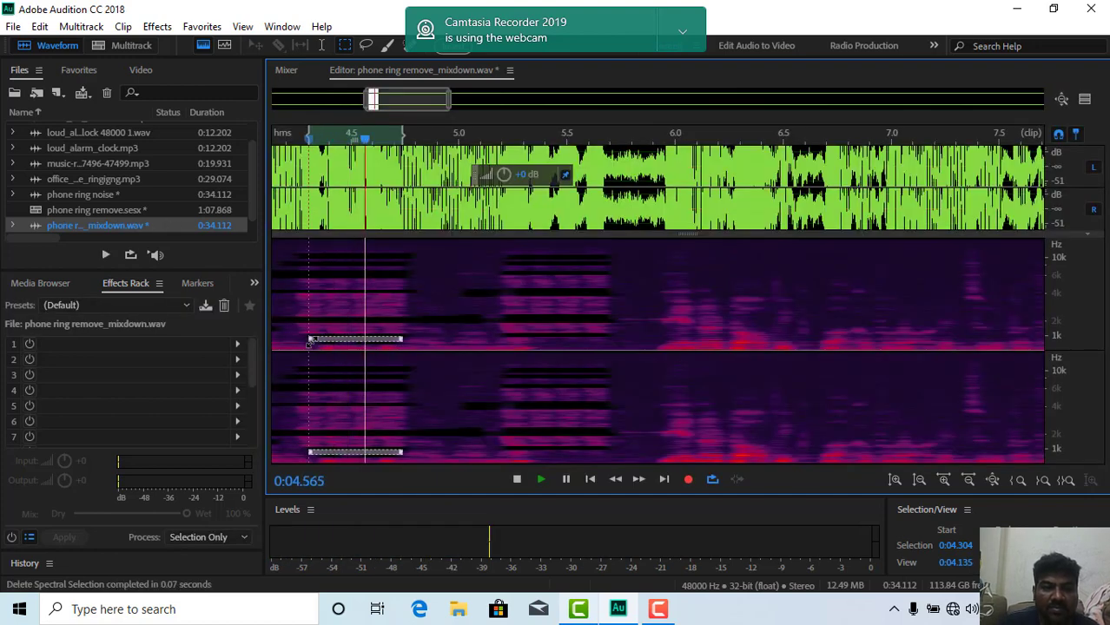
Play all three rings from about 2.06 s to past 6.9 s to check the overall result.
{"action": "left_click", "coordinate": [428, 365]}
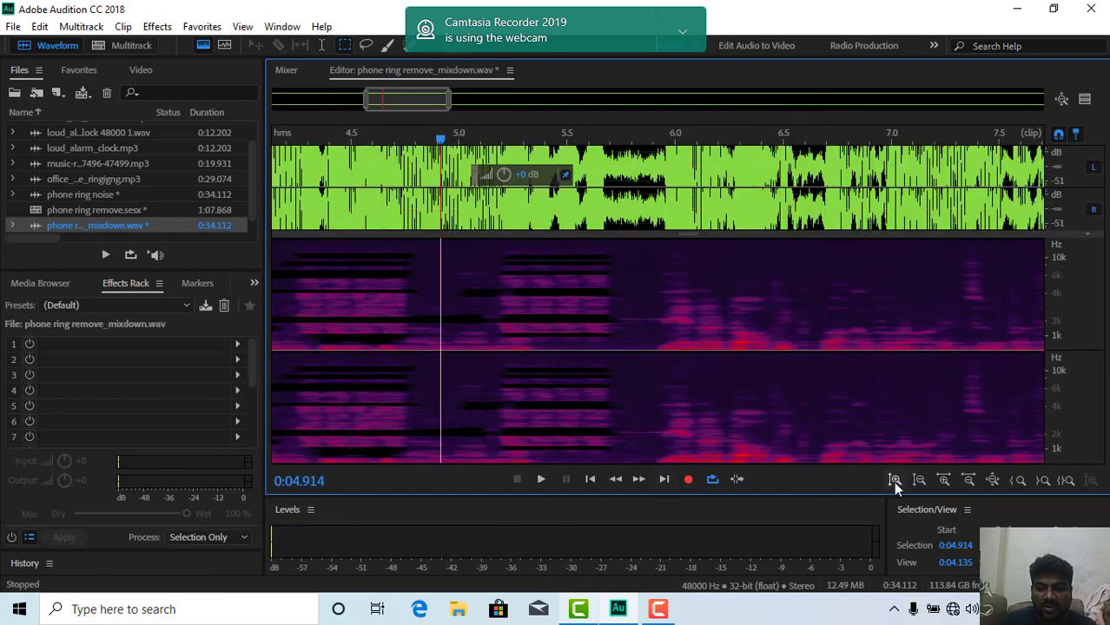
{"action": "left_click", "coordinate": [918, 481]}
{"action": "left_click", "coordinate": [918, 481]}
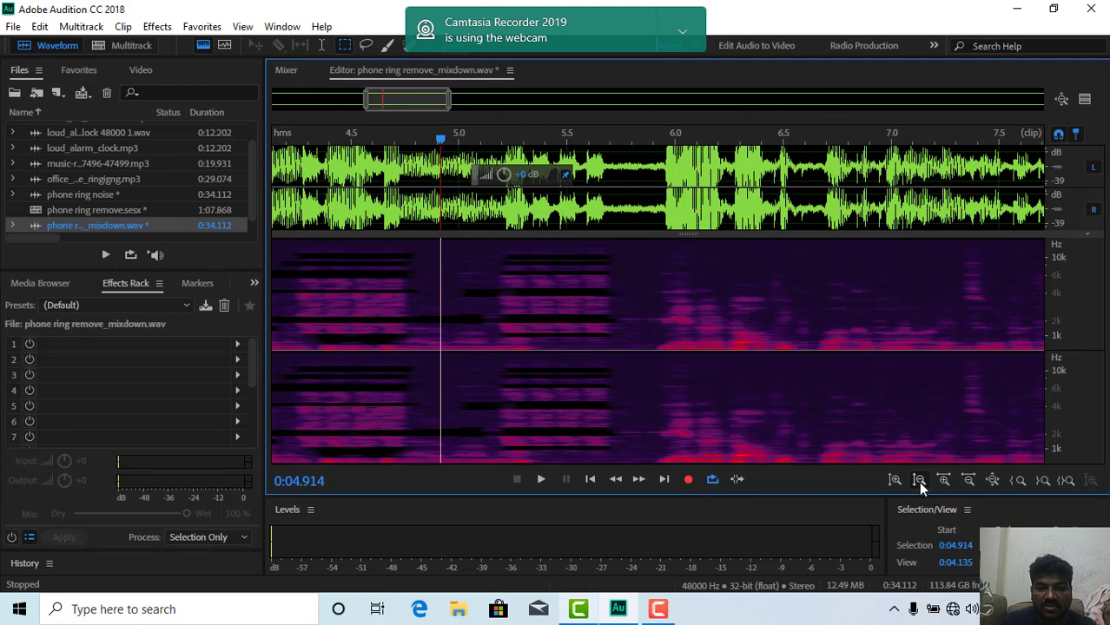
{"action": "left_click", "coordinate": [969, 480]}
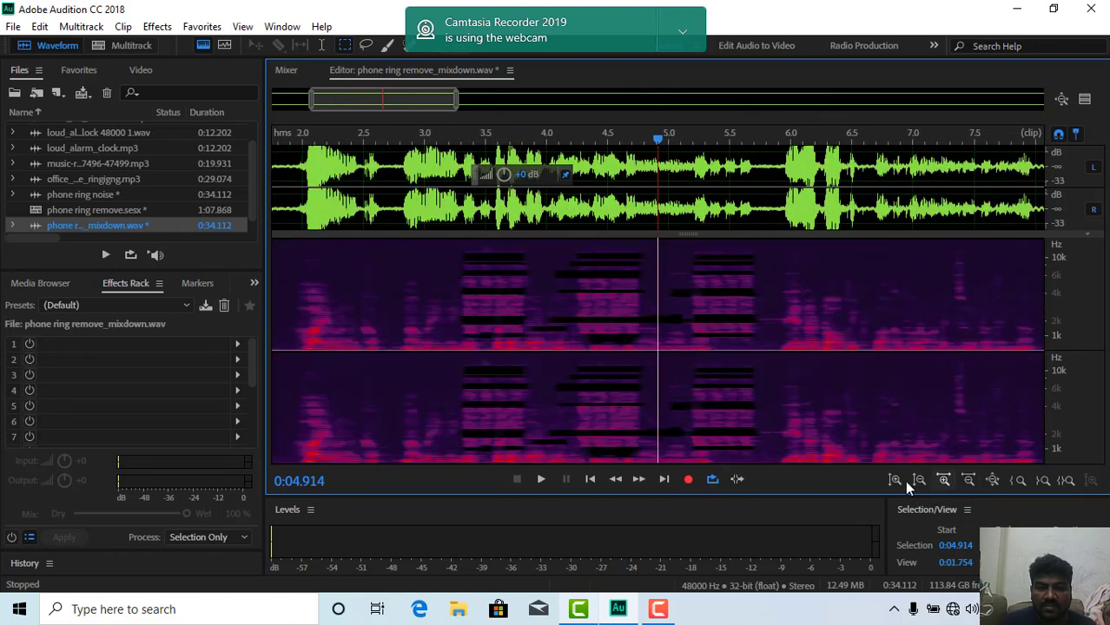
{"action": "key", "text": "space"}
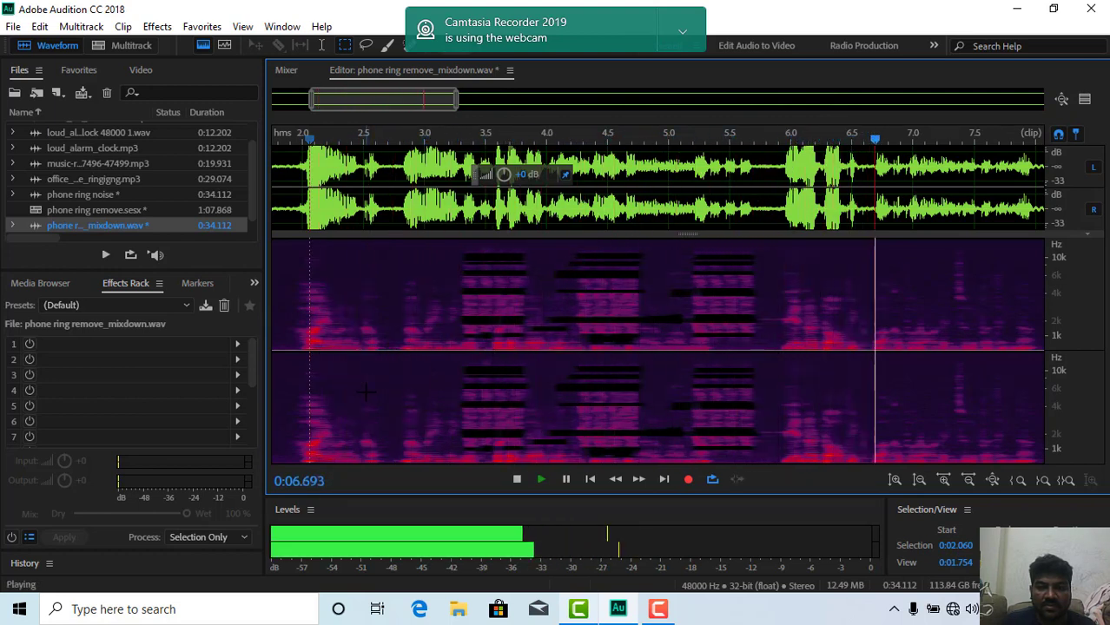
{"action": "key", "text": "space"}
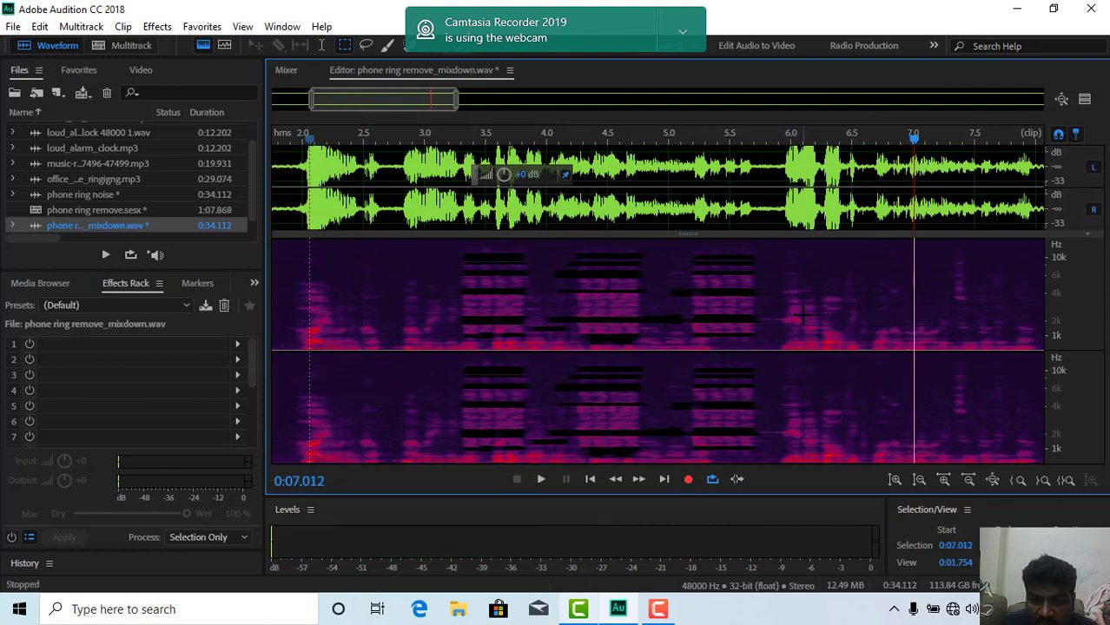
Audition and delete the faint 2 kHz line after the third ring from about 5.72 to 6.00 s.
{"action": "left_click", "coordinate": [787, 319]}
{"action": "left_click", "coordinate": [768, 318]}
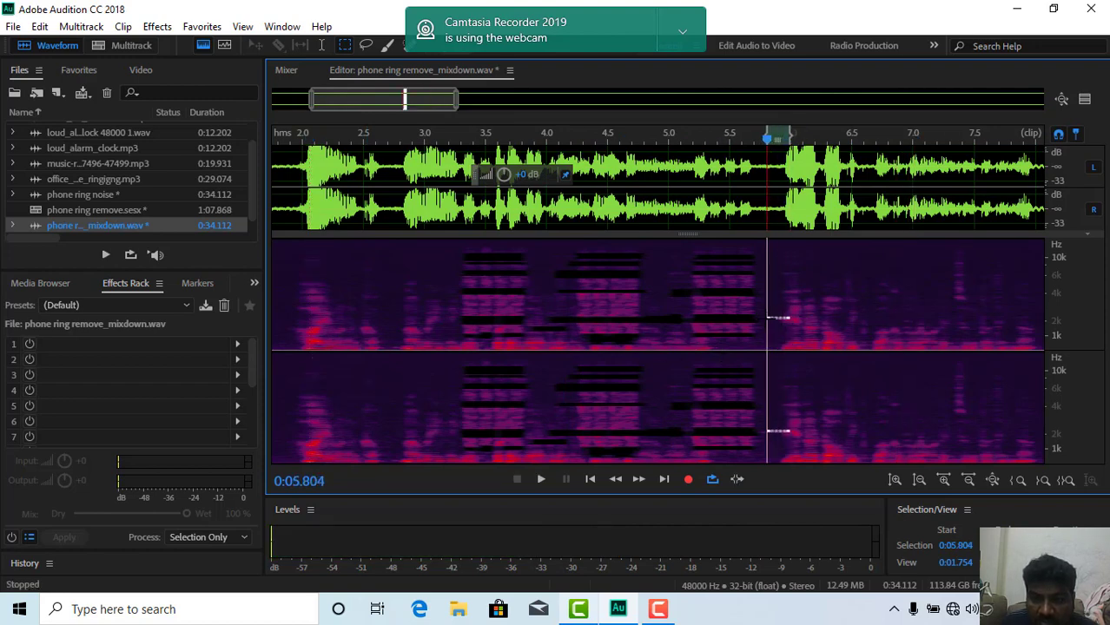
{"action": "left_click", "coordinate": [757, 317]}
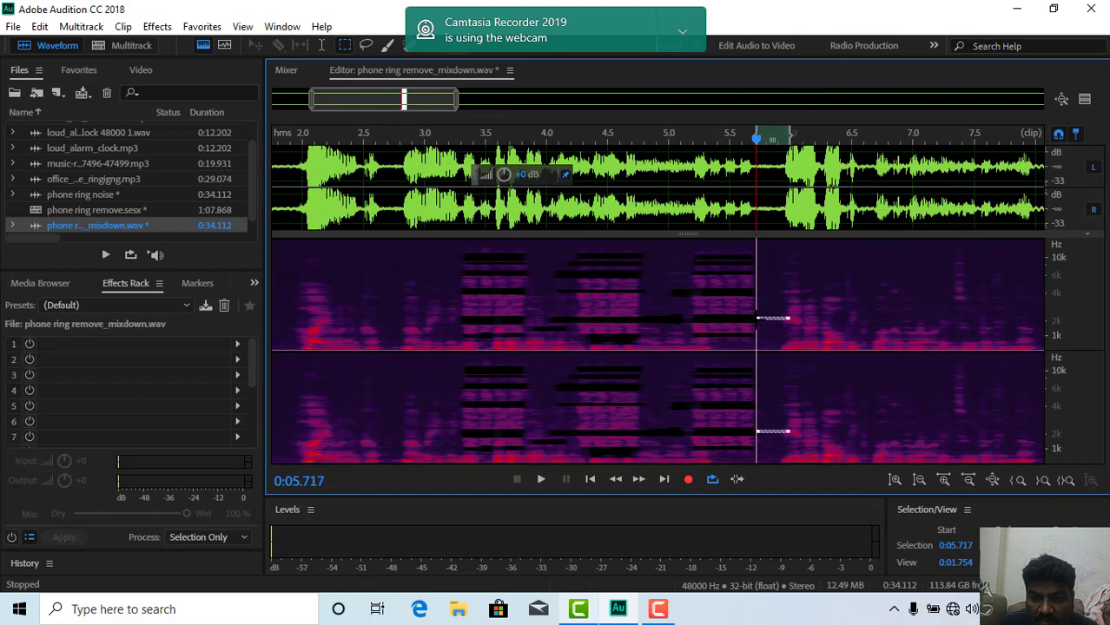
{"action": "key", "text": "space"}
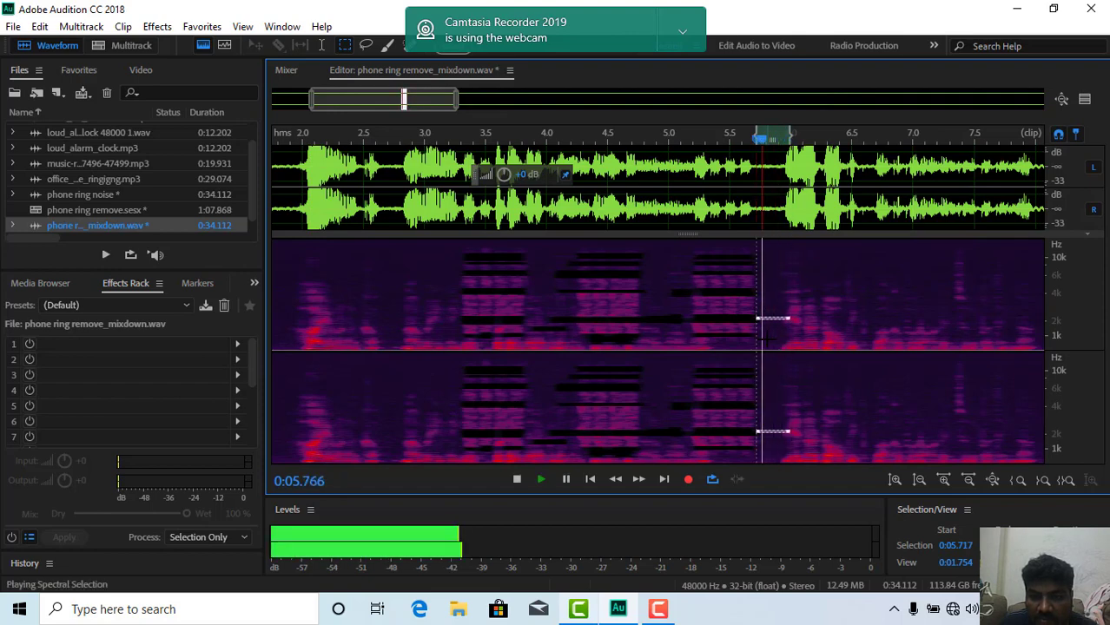
{"action": "key", "text": "space"}
{"action": "key", "text": "Delete"}
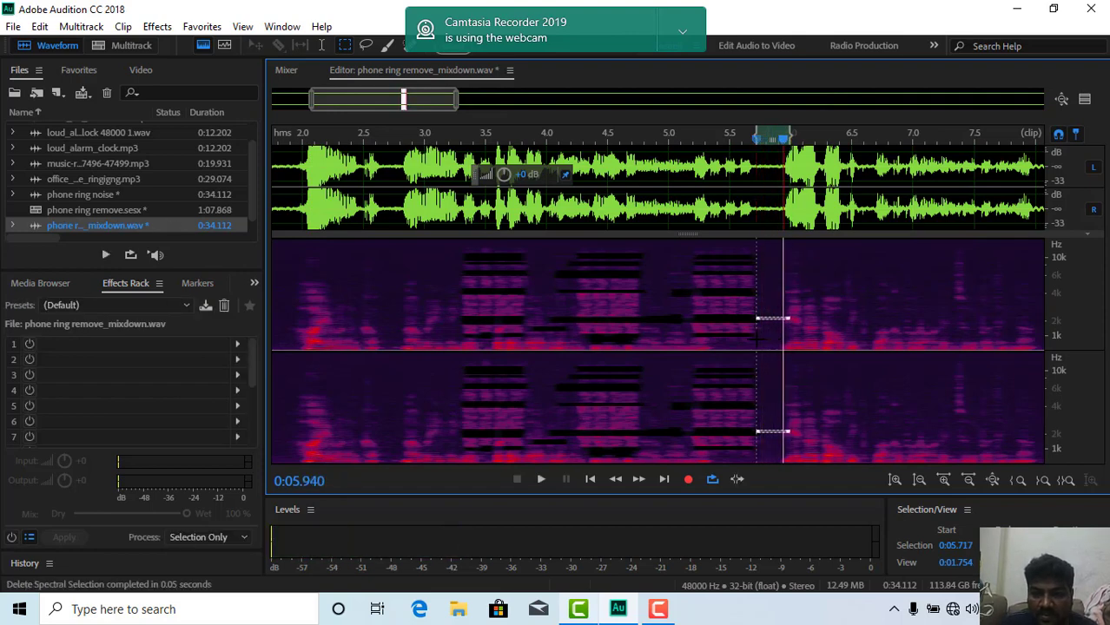
Play the third ring's end from about 5.56 s and delete the remaining 2 kHz band from about 5.71 to 5.94 s.
{"action": "left_click", "coordinate": [737, 330]}
{"action": "key", "text": "space"}
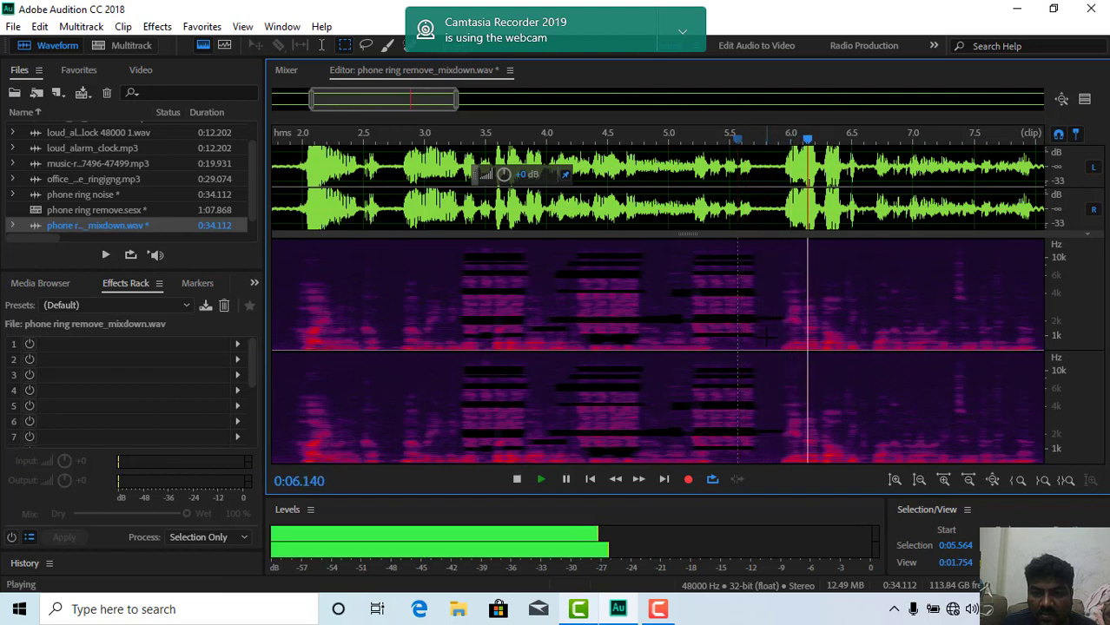
{"action": "key", "text": "space"}
{"action": "left_click", "coordinate": [757, 319]}
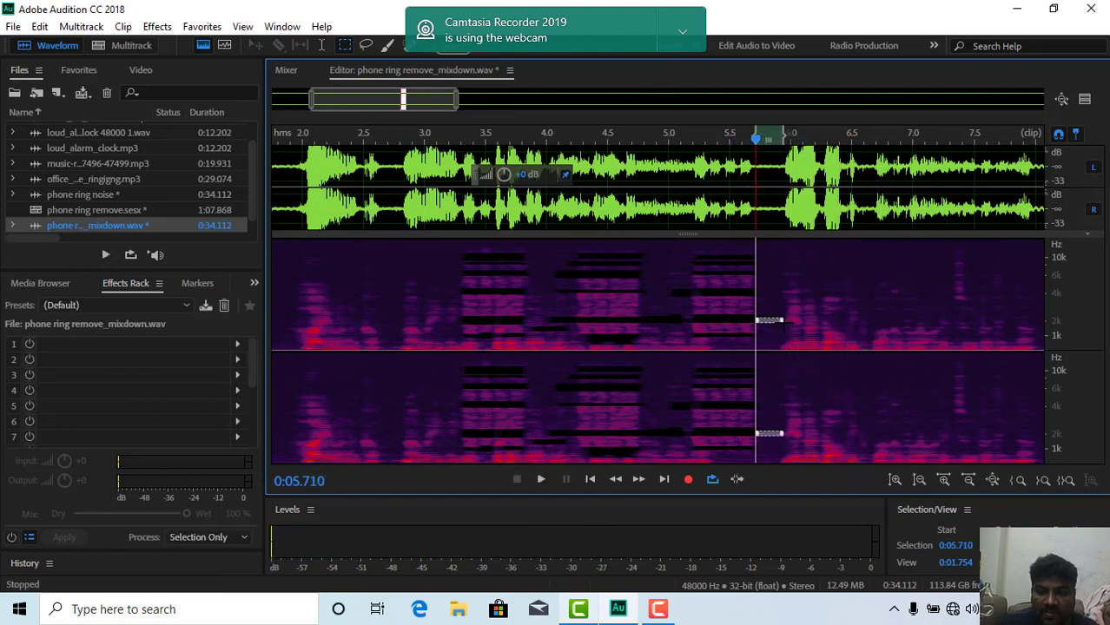
{"action": "left_click", "coordinate": [776, 318]}
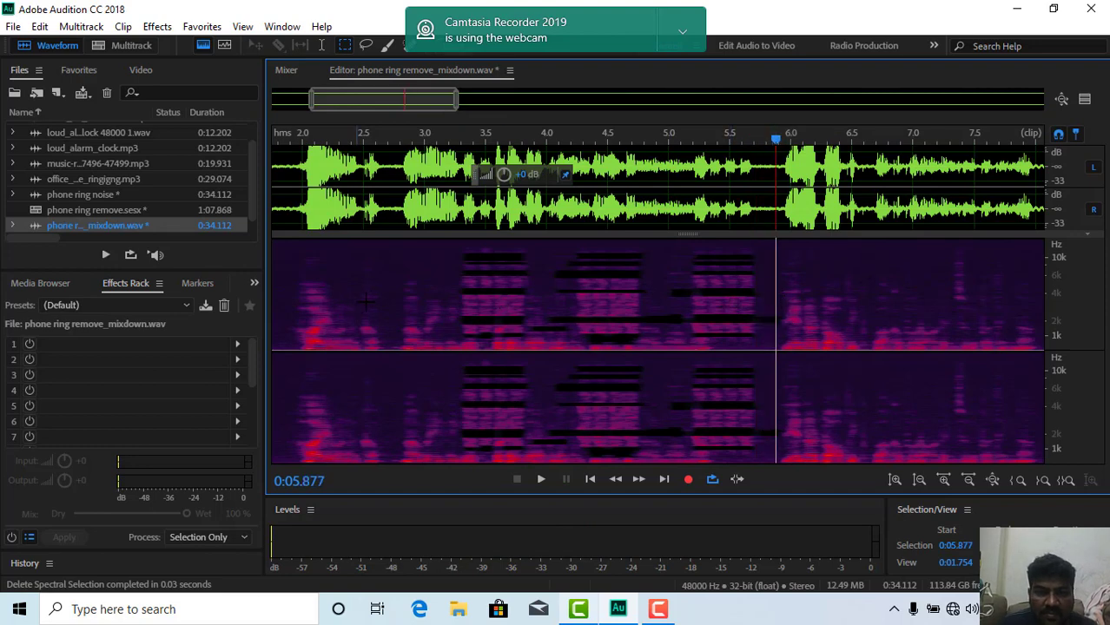
Play the three rings from about 2.89 s to listen for remaining ringing.
{"action": "left_click", "coordinate": [410, 284]}
{"action": "key", "text": "space"}
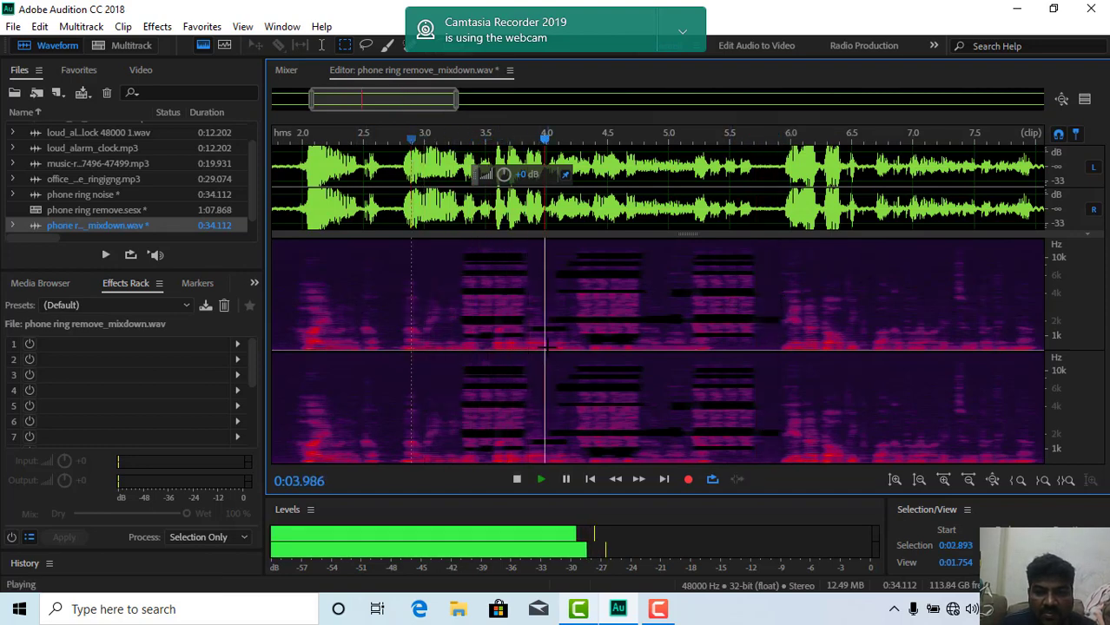
{"action": "key", "text": "space"}
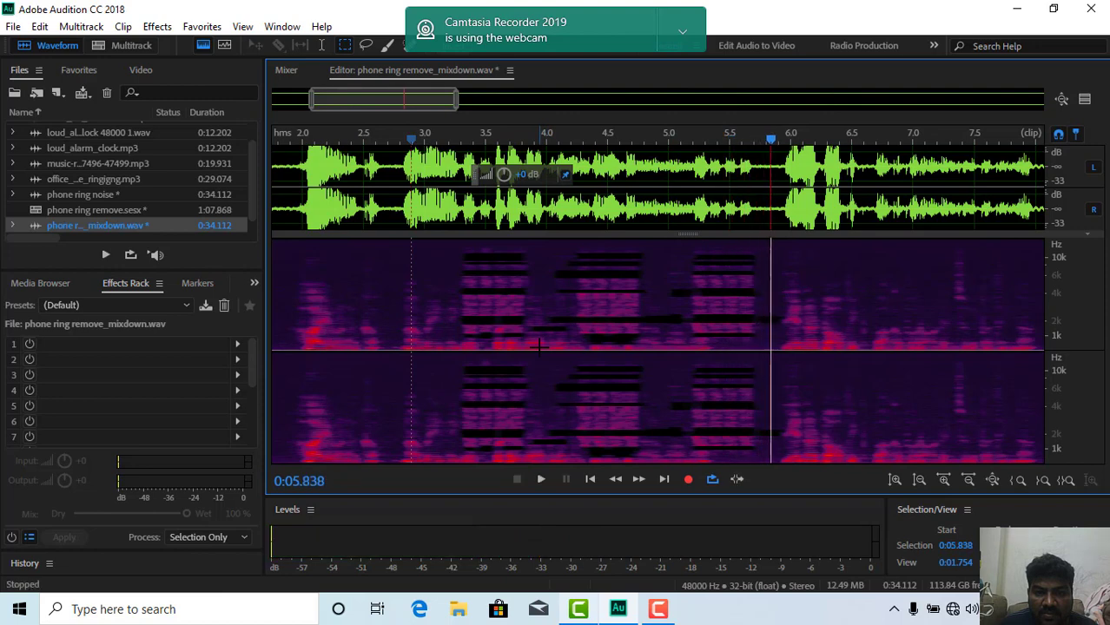
Audition only the lowest frequencies at the start of the third ring from about 5.12 to 5.37 s.
{"action": "left_click", "coordinate": [942, 480]}
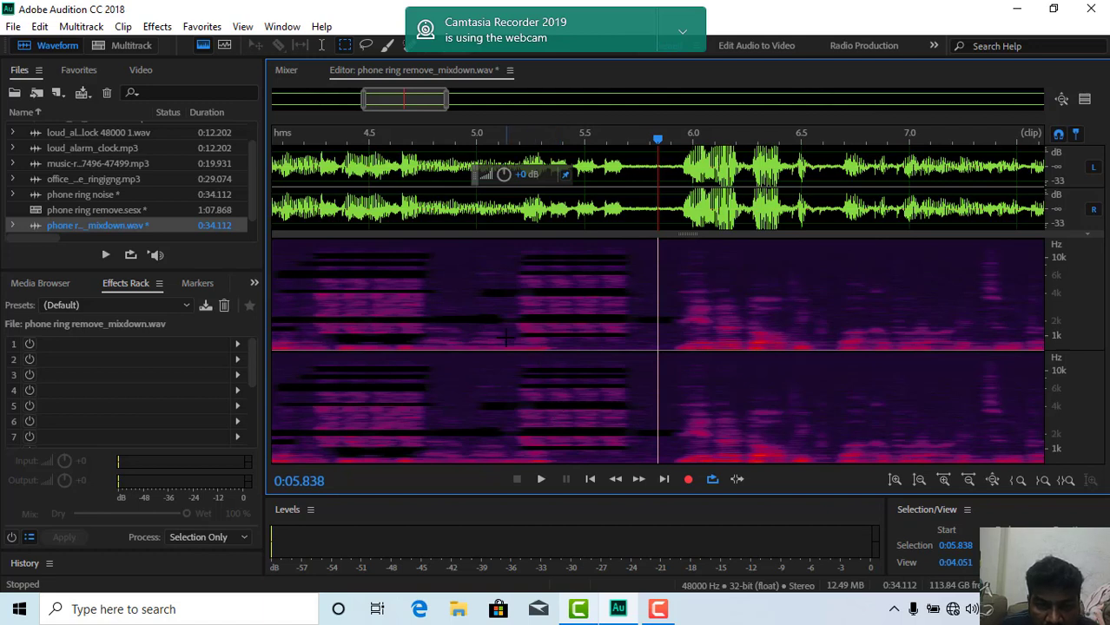
{"action": "left_click_drag", "start_coordinate": [557, 346], "coordinate": [503, 369]}
{"action": "key", "text": "space"}
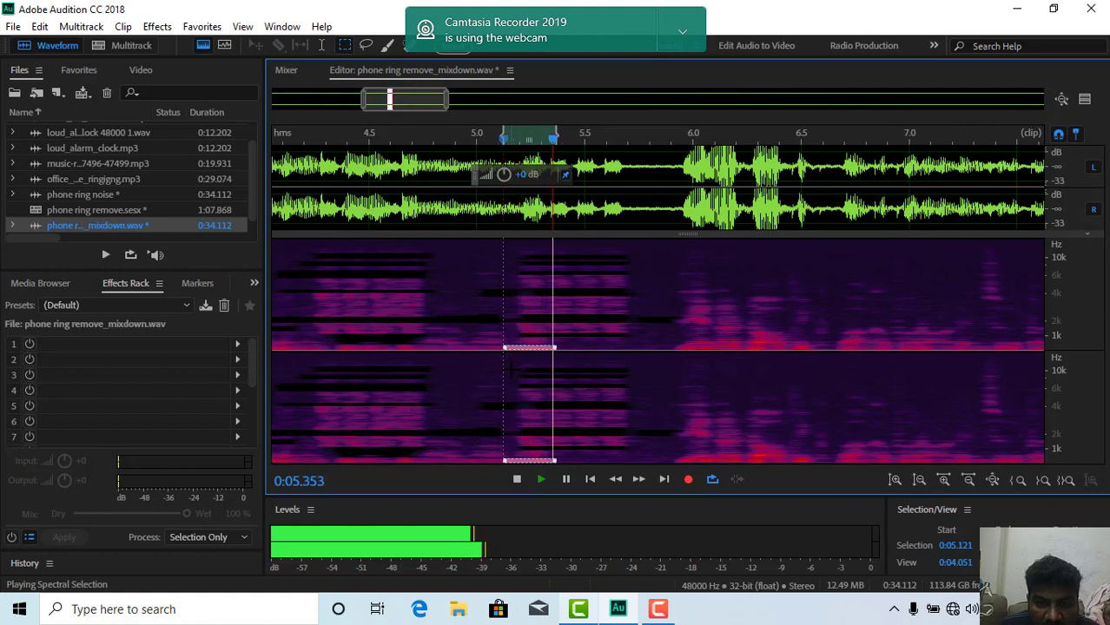
{"action": "key", "text": "space"}
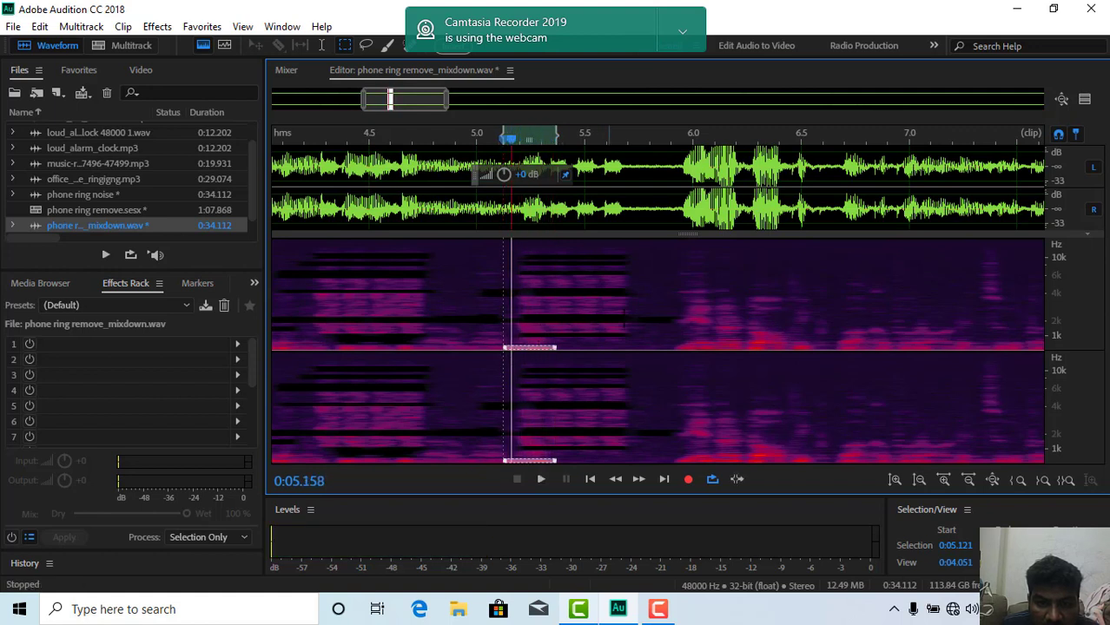
Audition and delete the third ring's band just below 2 kHz from about 5.16 to 5.70 s.
{"action": "left_click_drag", "start_coordinate": [629, 323], "coordinate": [512, 327]}
{"action": "key", "text": "space"}
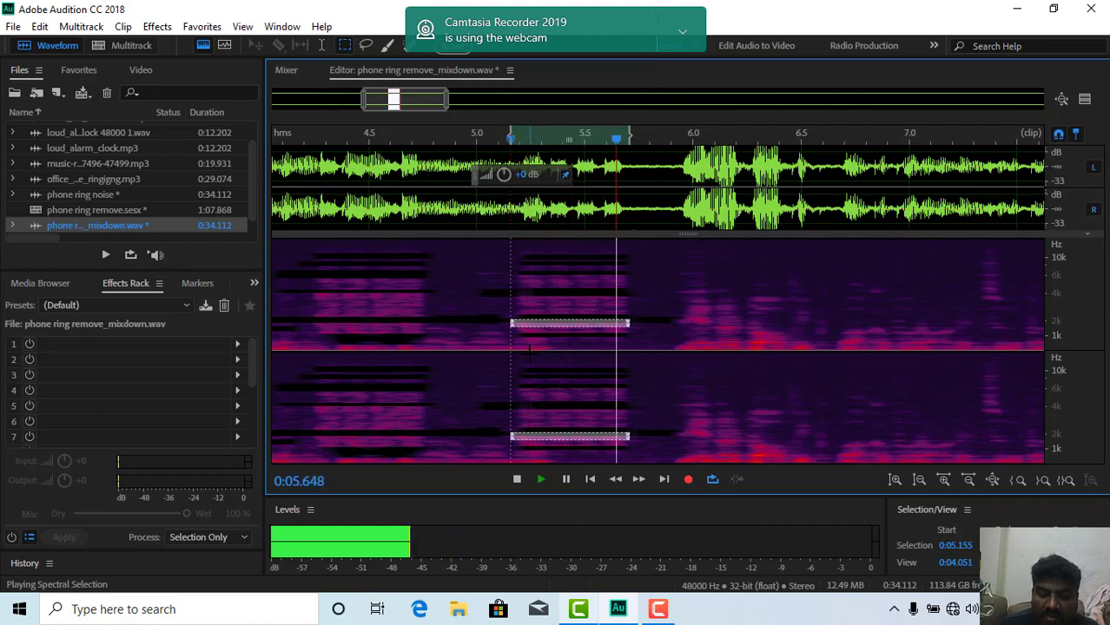
{"action": "key", "text": "space"}
{"action": "key", "text": "Delete"}
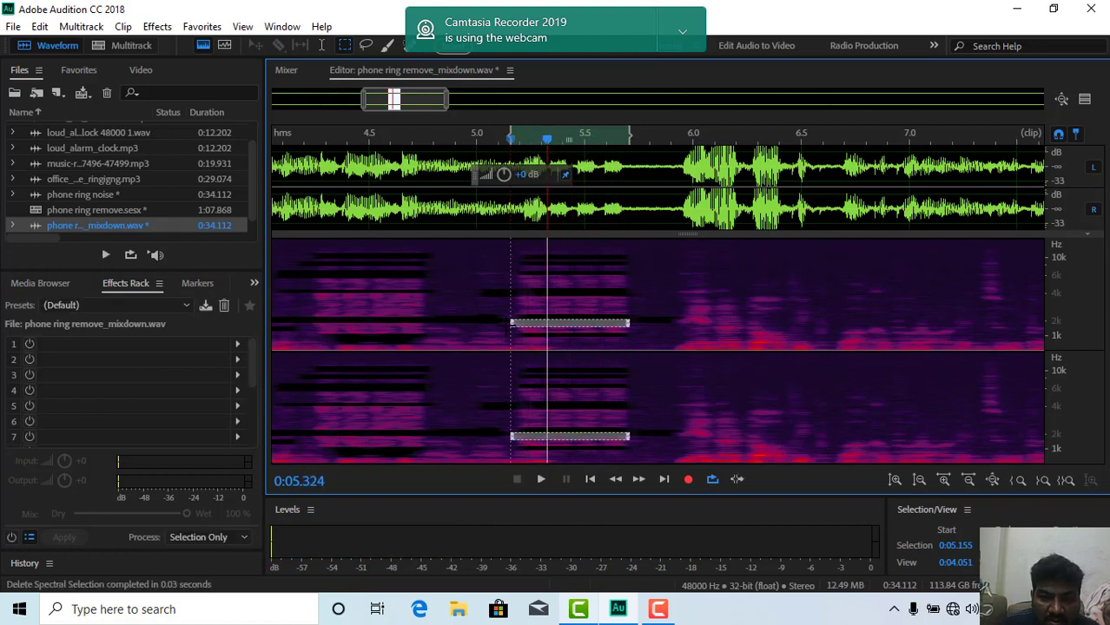
Play the third ring and the speech after it from about 5.14, 5.95 and 5.12 s to check the result.
{"action": "left_click", "coordinate": [507, 339]}
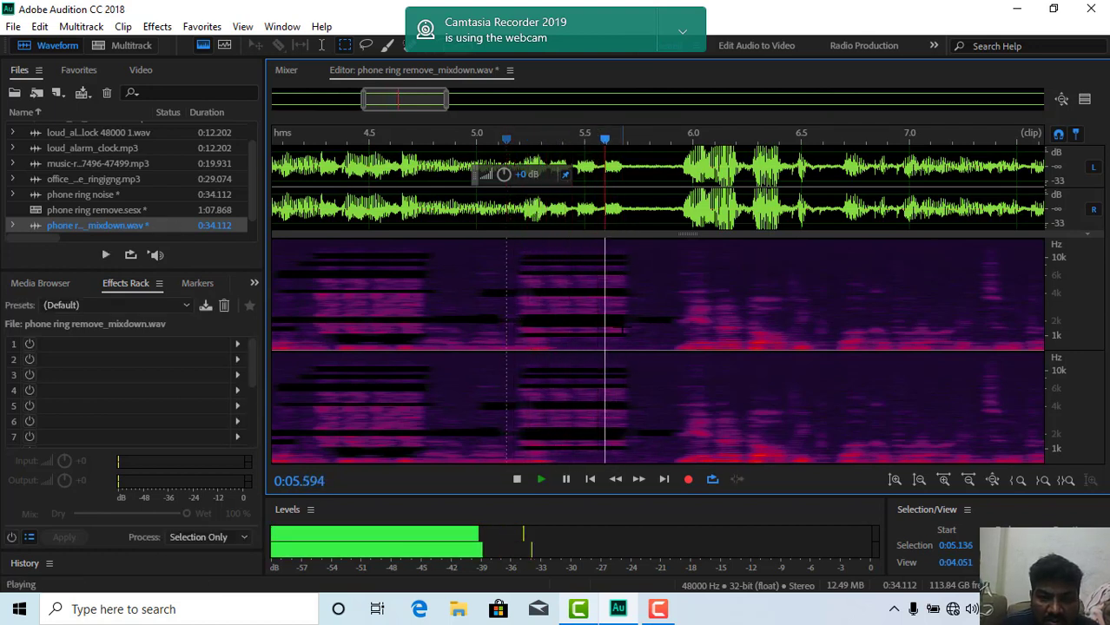
{"action": "key", "text": "space"}
{"action": "key", "text": "space"}
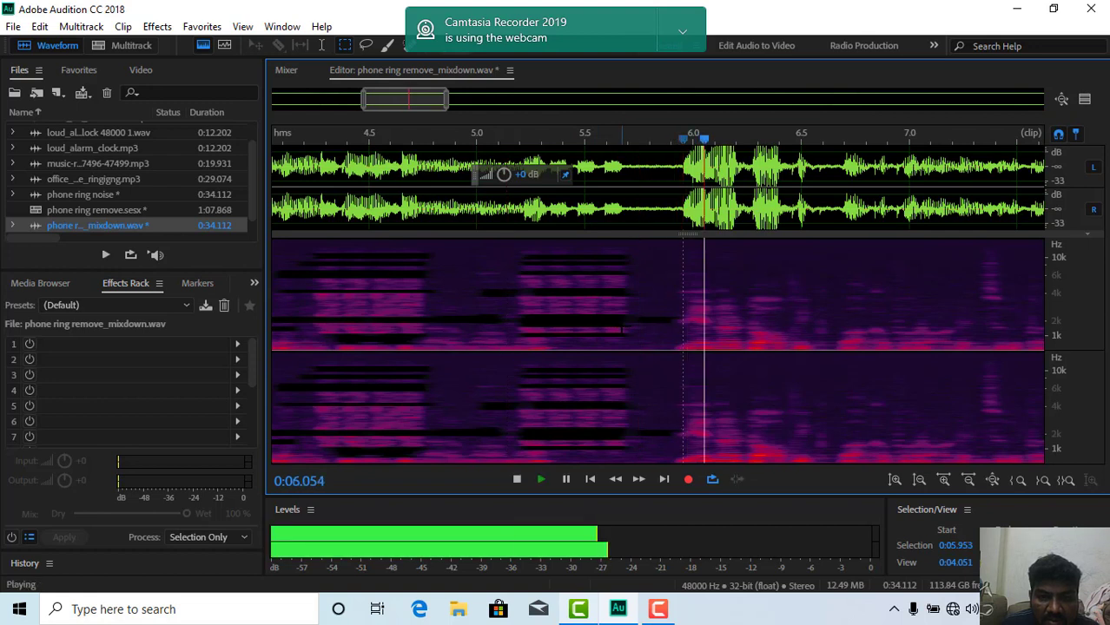
{"action": "key", "text": "space"}
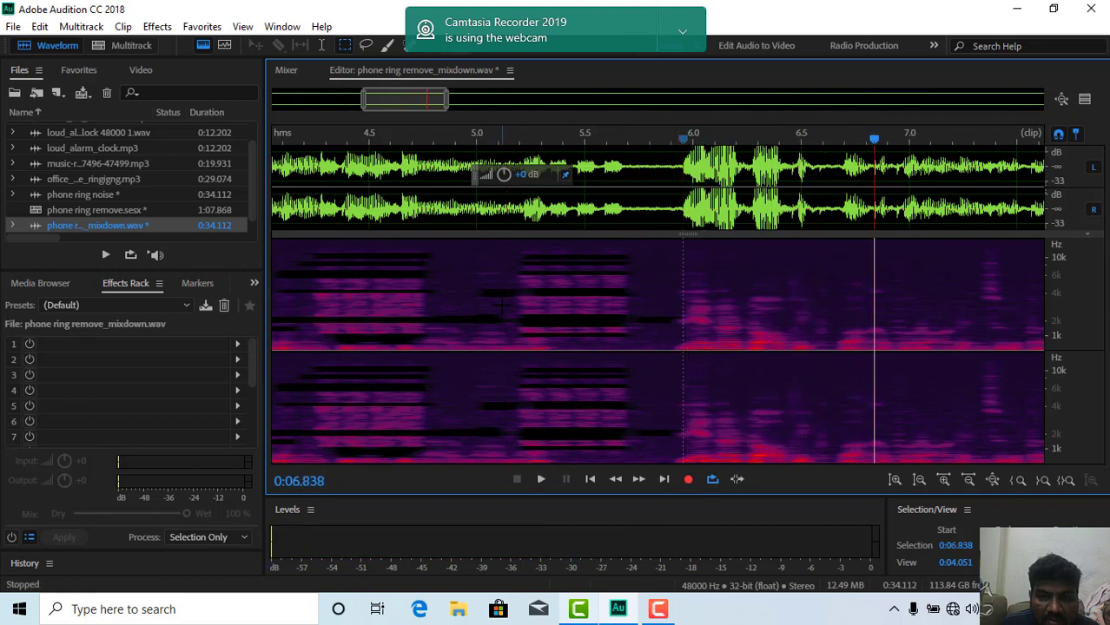
{"action": "key", "text": "space"}
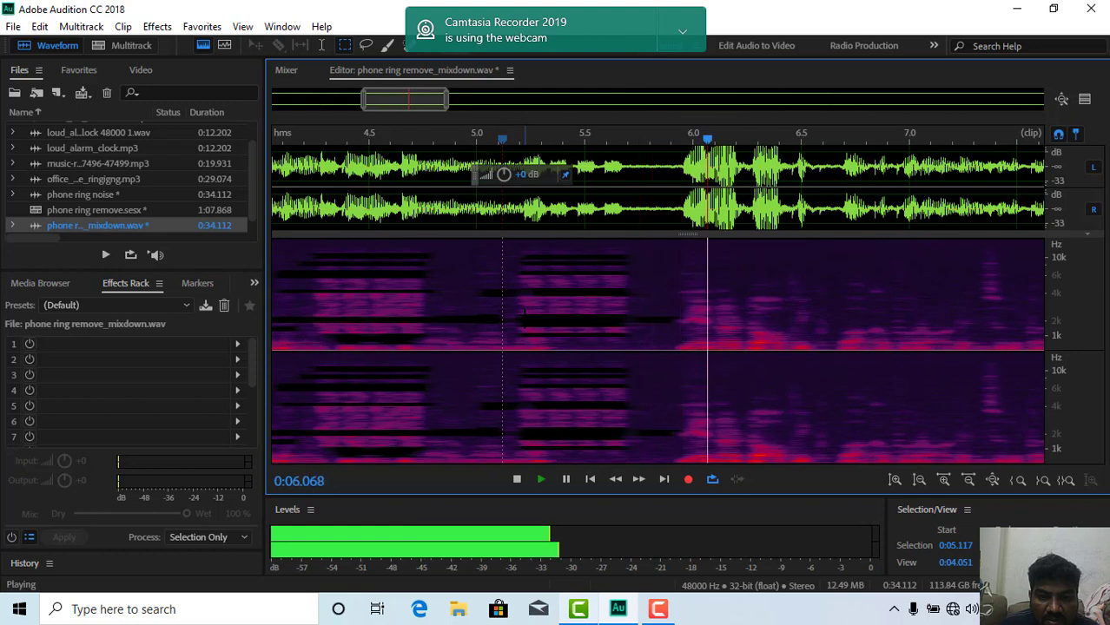
{"action": "key", "text": "space"}
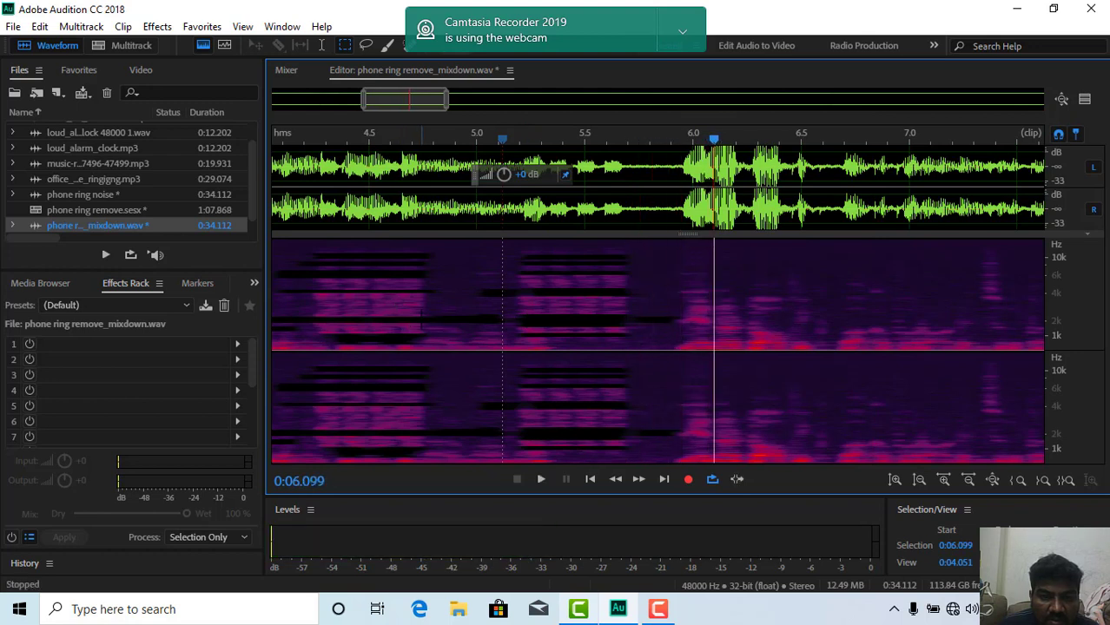
Delete the second ring's band just below 2 kHz from about 4.22 to 4.77 s.
{"action": "left_click_drag", "start_coordinate": [429, 323], "coordinate": [310, 322]}
{"action": "key", "text": "Delete"}
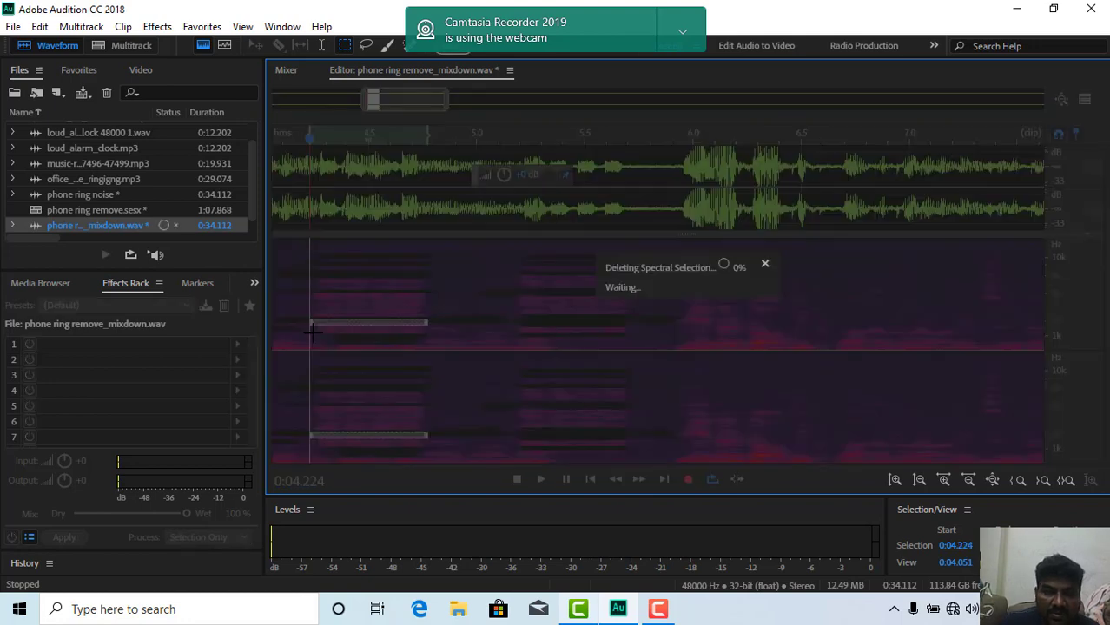
Play the second ring and the audio after it from about 4.19, 4.26 and 4.11 s to check the result.
{"action": "left_click", "coordinate": [300, 306]}
{"action": "key", "text": "space"}
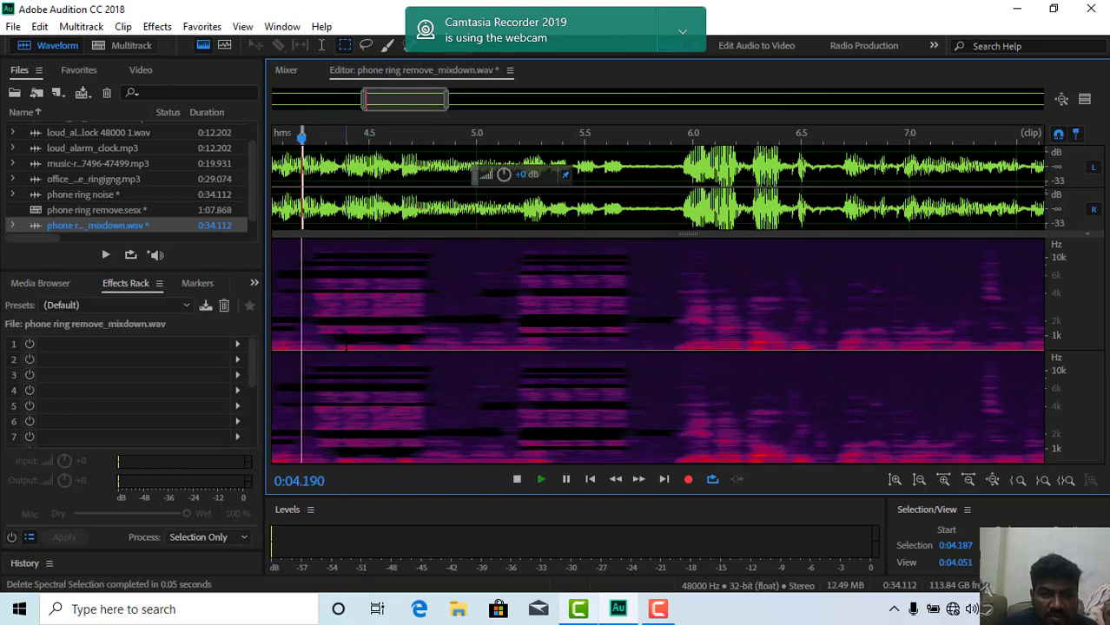
{"action": "key", "text": "space"}
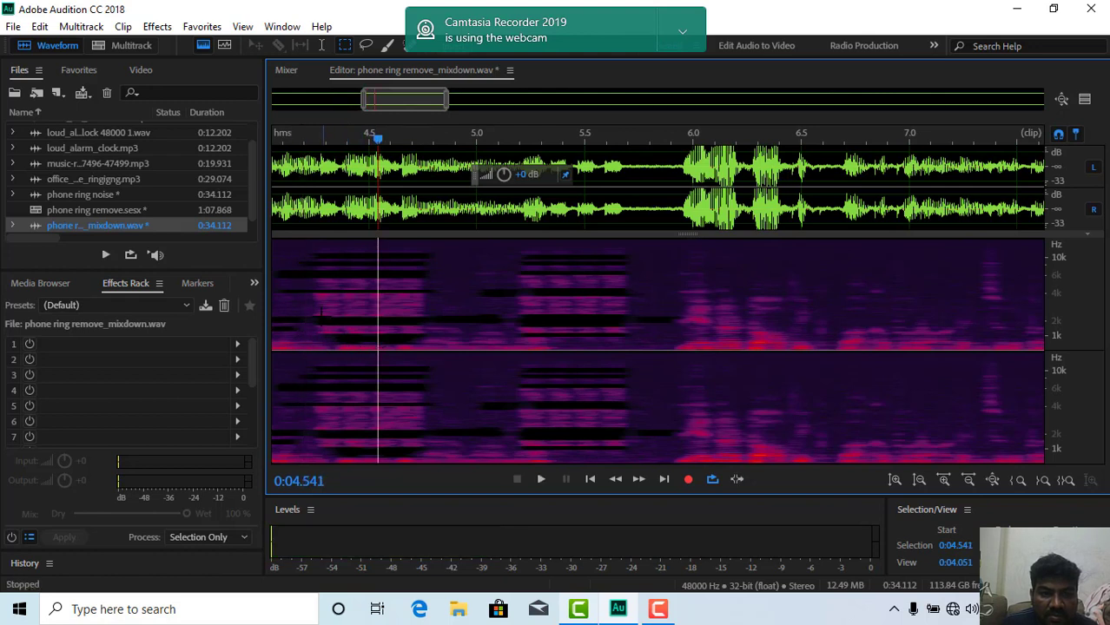
{"action": "left_click", "coordinate": [316, 311]}
{"action": "key", "text": "space"}
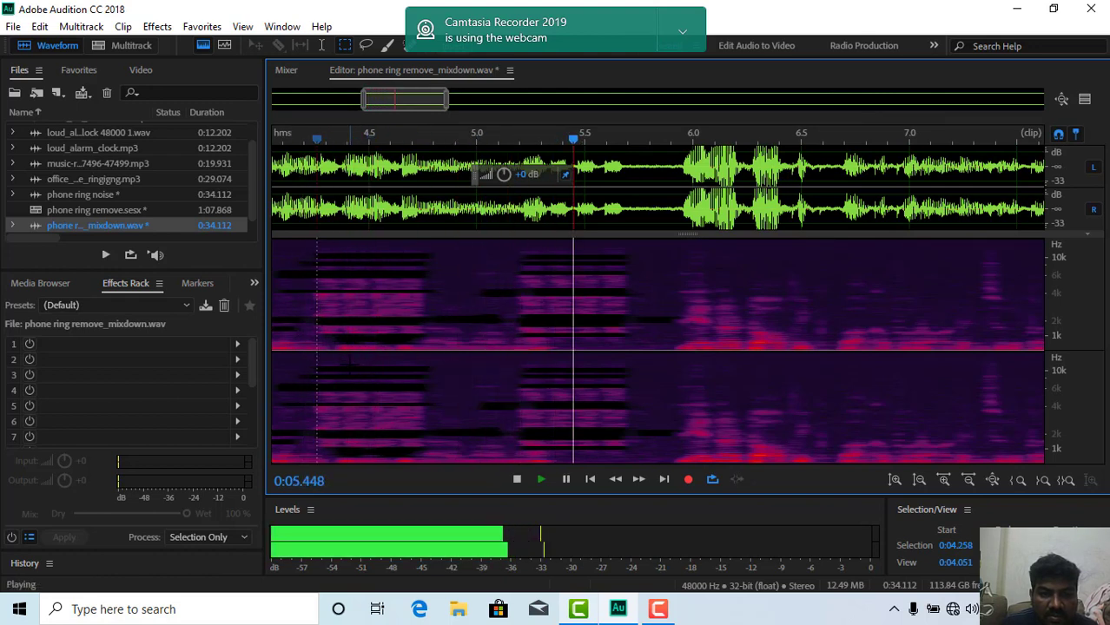
{"action": "key", "text": "space"}
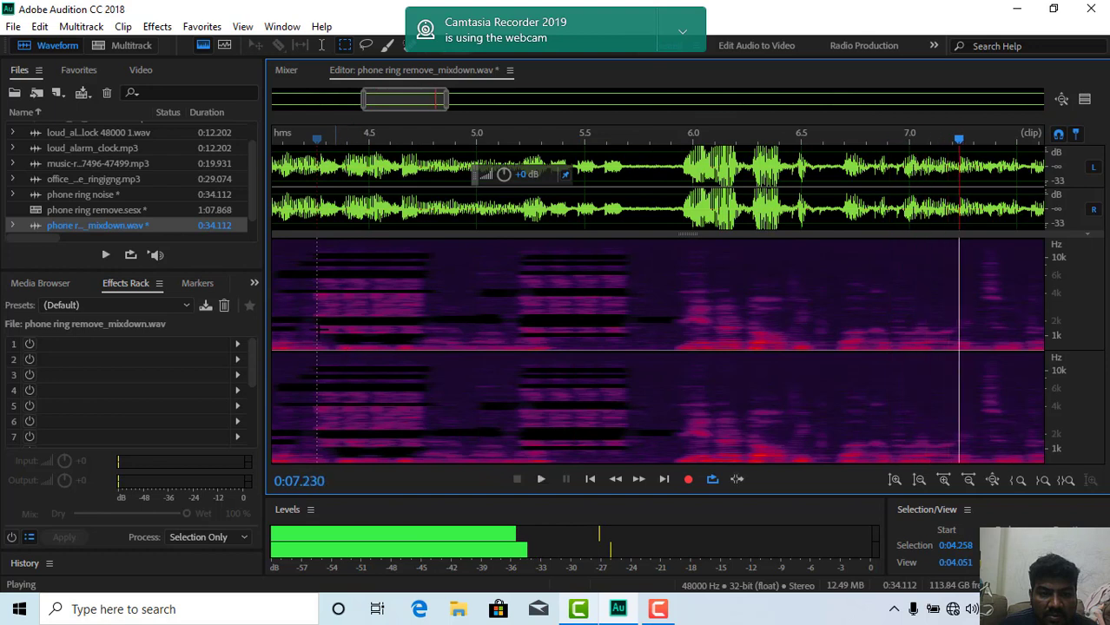
{"action": "left_click", "coordinate": [283, 298]}
{"action": "key", "text": "space"}
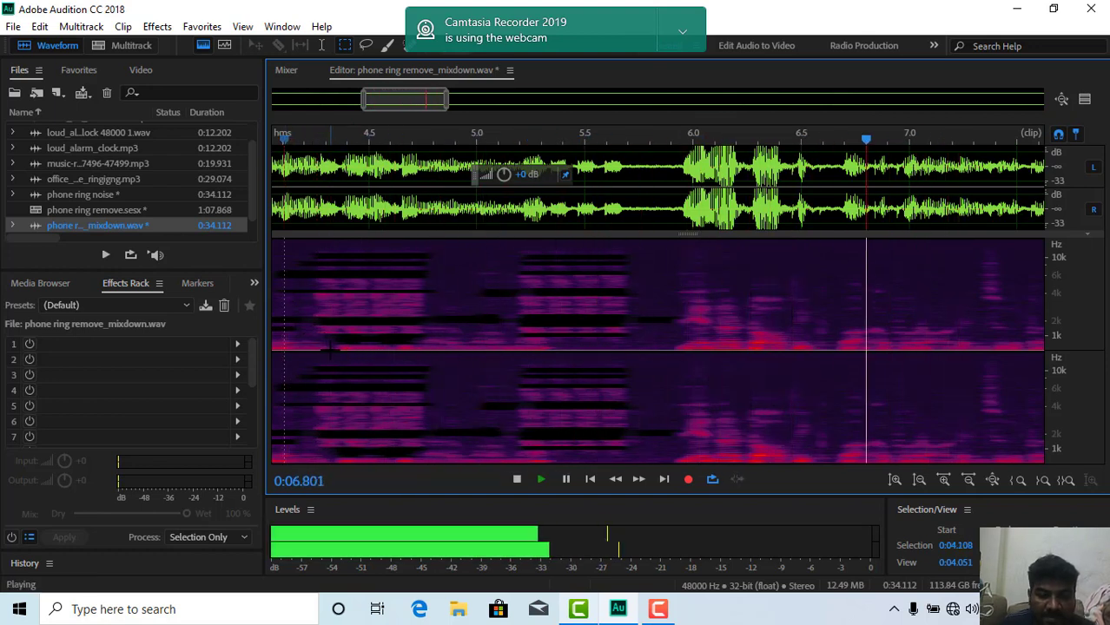
{"action": "key", "text": "space"}
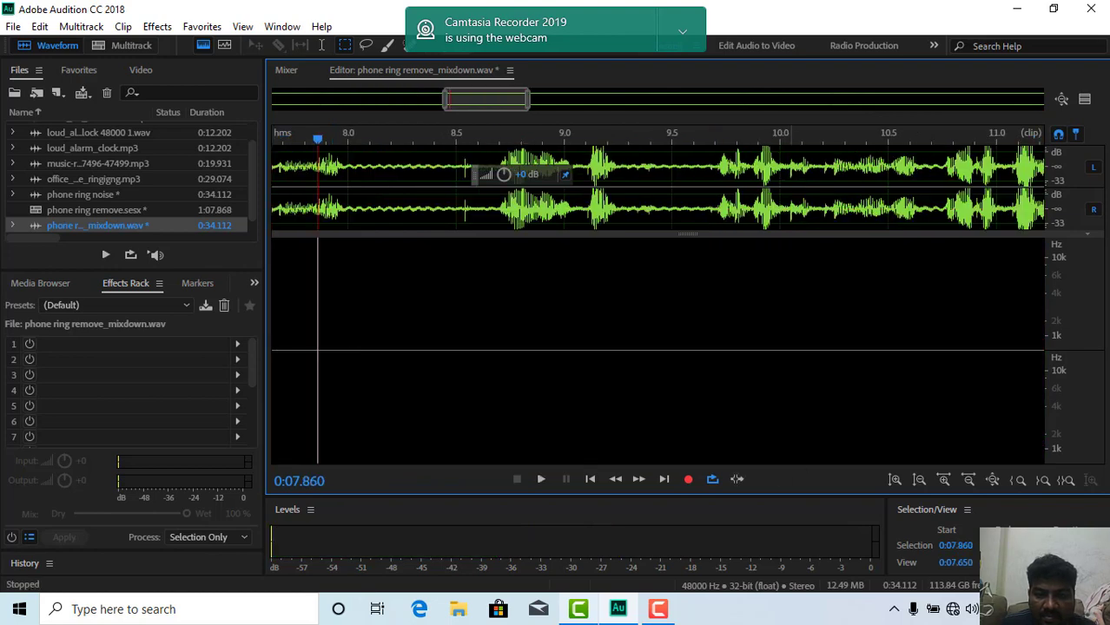
Play all three rings from about 2.19 s, and audition only their band above 10 kHz starting at about 3.31 s.
{"action": "left_click", "coordinate": [968, 480]}
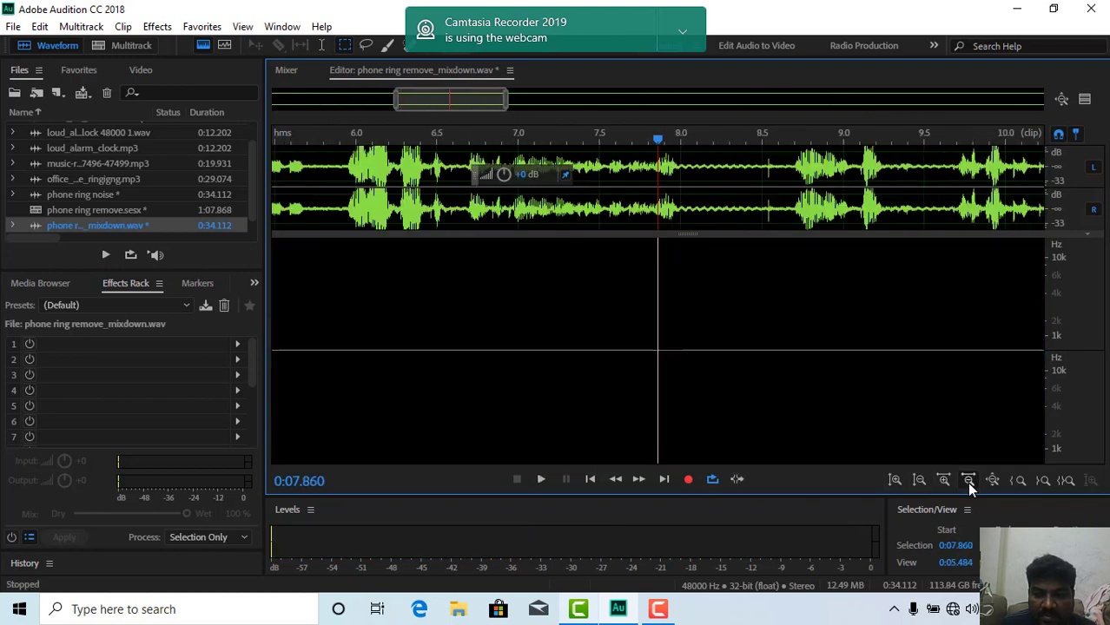
{"action": "left_click", "coordinate": [968, 480]}
{"action": "left_click", "coordinate": [968, 480]}
{"action": "left_click", "coordinate": [968, 480]}
{"action": "left_click", "coordinate": [968, 480]}
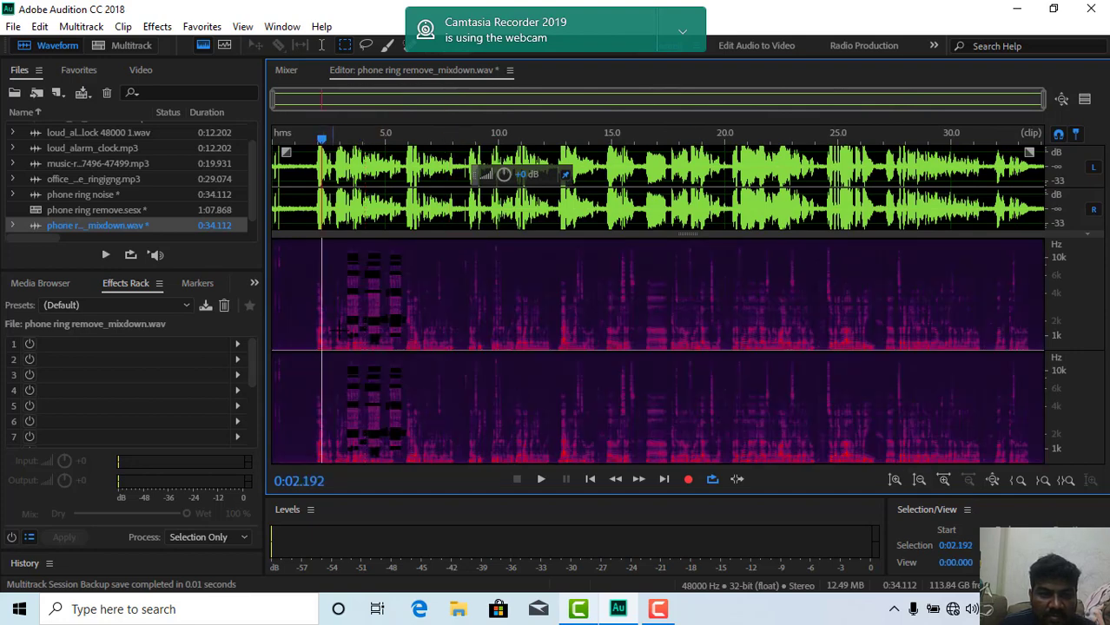
{"action": "key", "text": "space"}
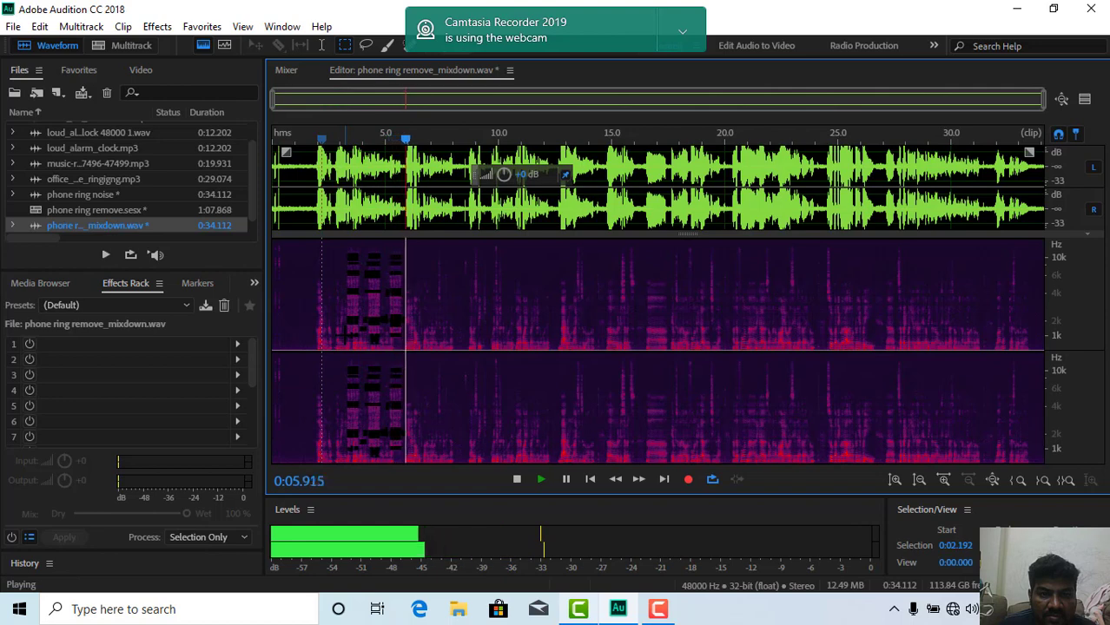
{"action": "key", "text": "space"}
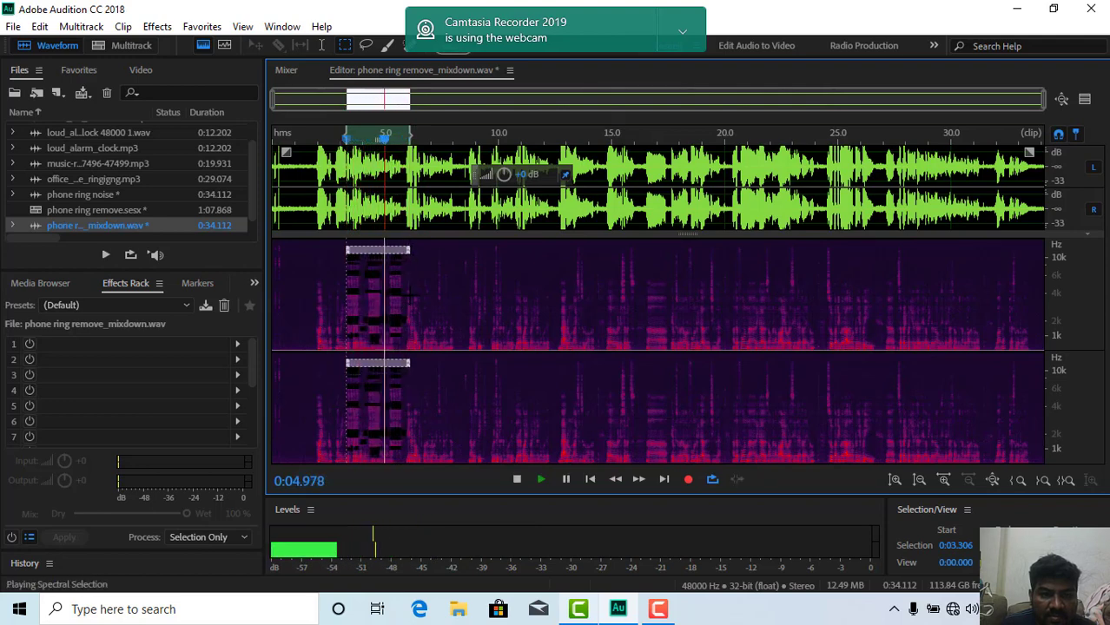
{"action": "key", "text": "space"}
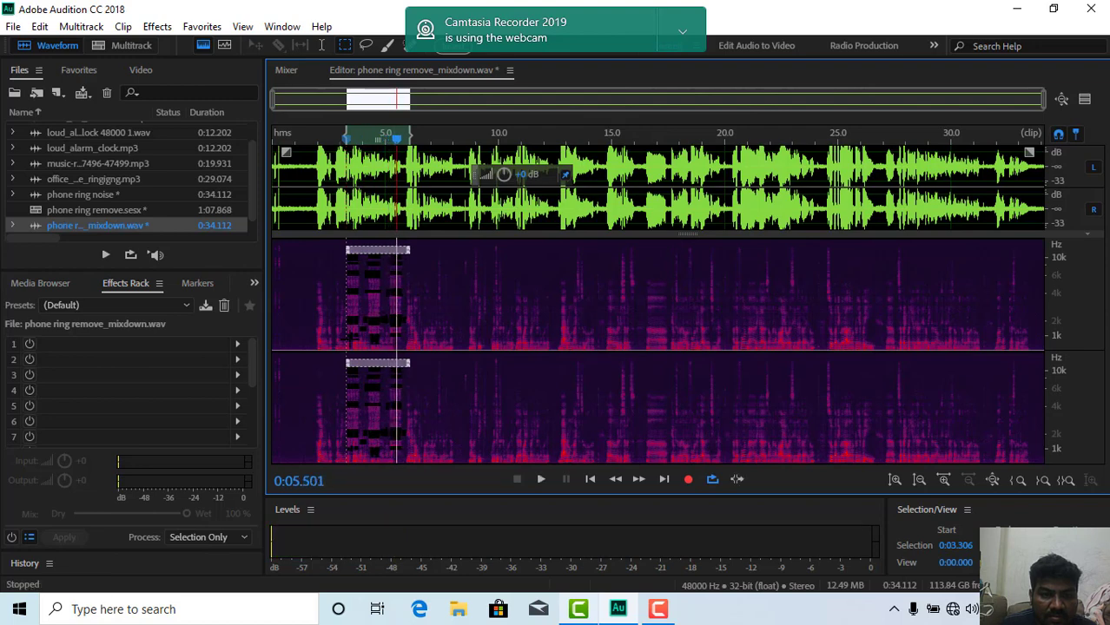
Audition only the frequencies below 1 kHz across all three rings, starting at about 3.34 s.
{"action": "left_click", "coordinate": [349, 344]}
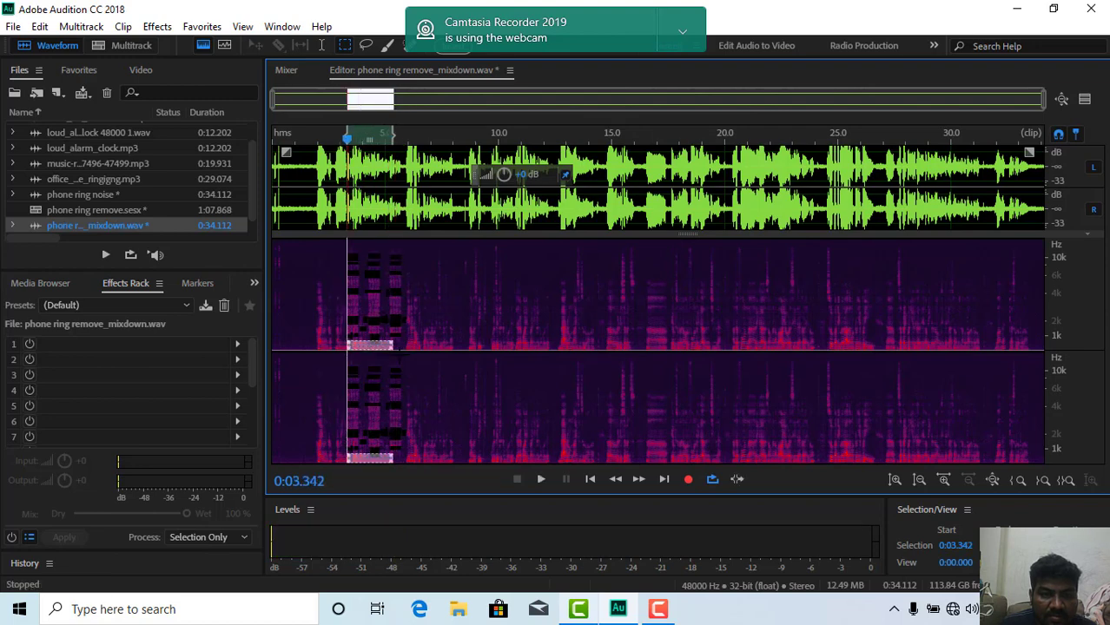
{"action": "key", "text": "space"}
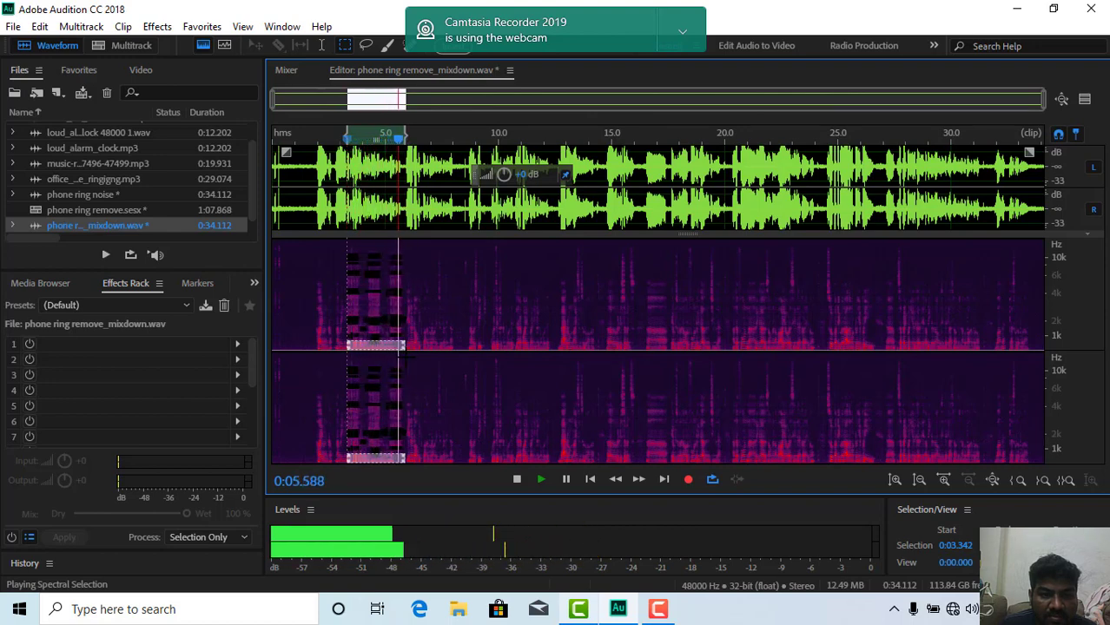
{"action": "left_click", "coordinate": [942, 480]}
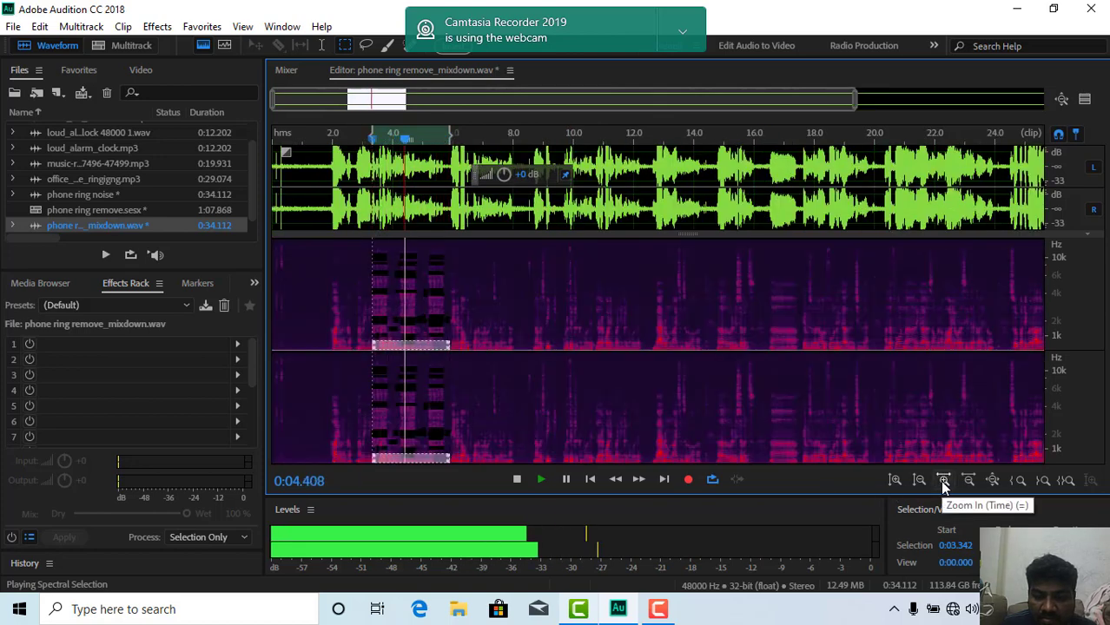
{"action": "left_click", "coordinate": [942, 483]}
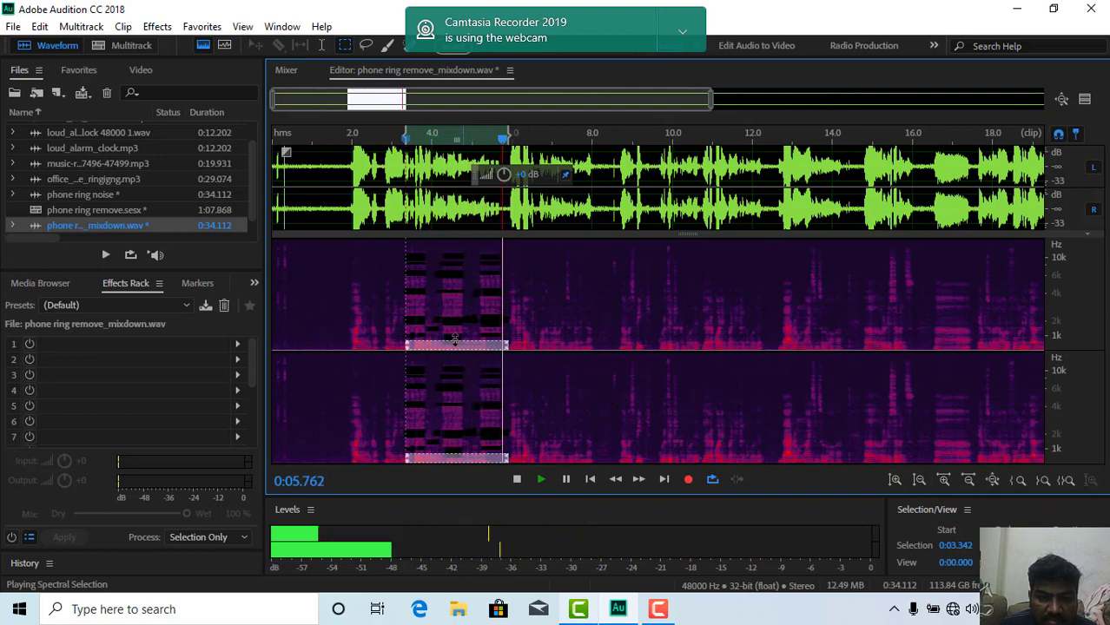
Audition the three rings' low band while varying its upper limit between just under 1 kHz and about 4 kHz.
{"action": "left_click_drag", "start_coordinate": [465, 338], "coordinate": [453, 336]}
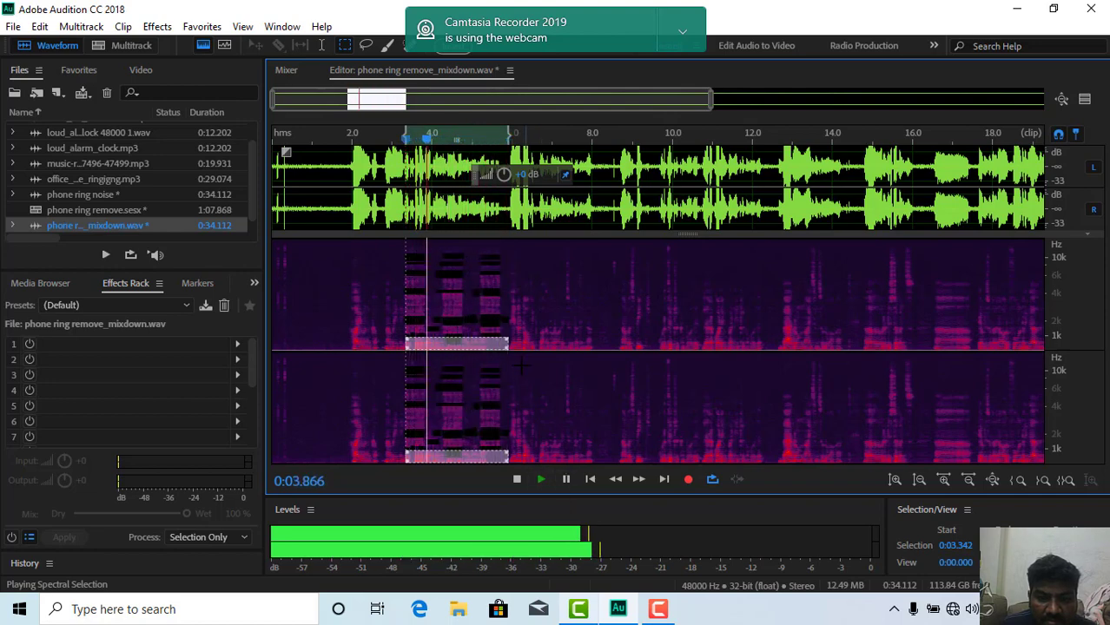
{"action": "left_click_drag", "start_coordinate": [508, 348], "coordinate": [503, 348]}
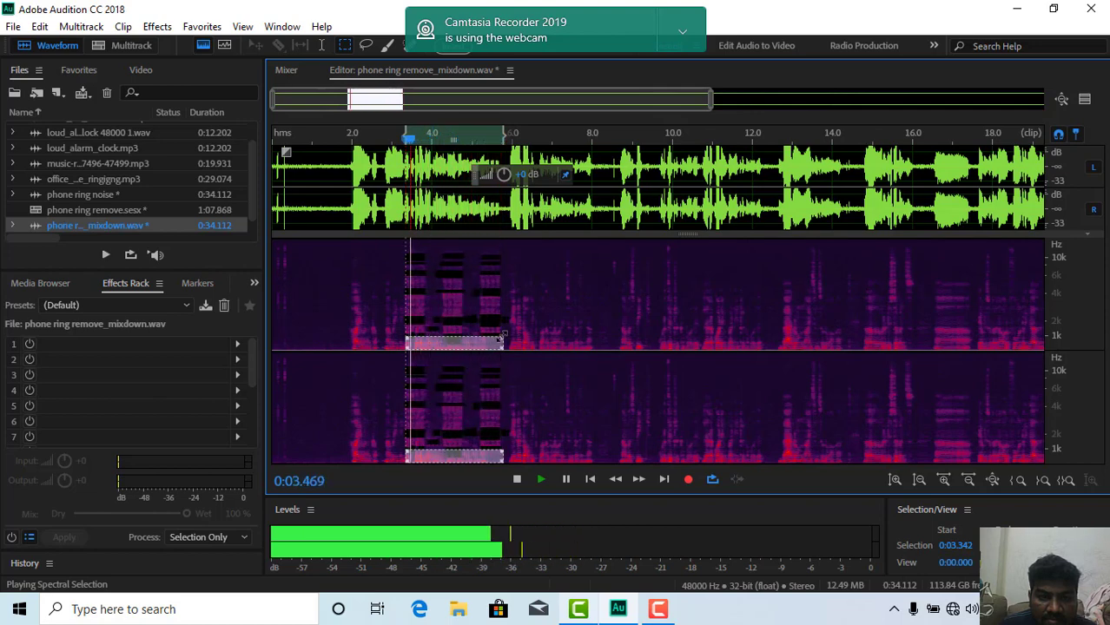
{"action": "left_click_drag", "start_coordinate": [502, 337], "coordinate": [495, 295]}
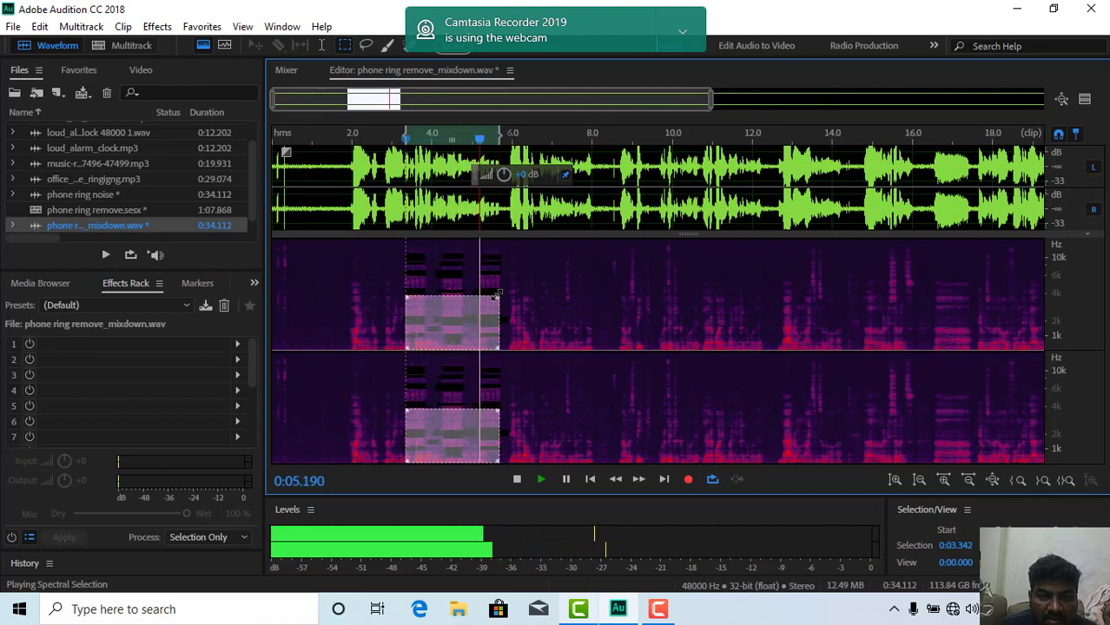
{"action": "left_click_drag", "start_coordinate": [495, 295], "coordinate": [489, 329]}
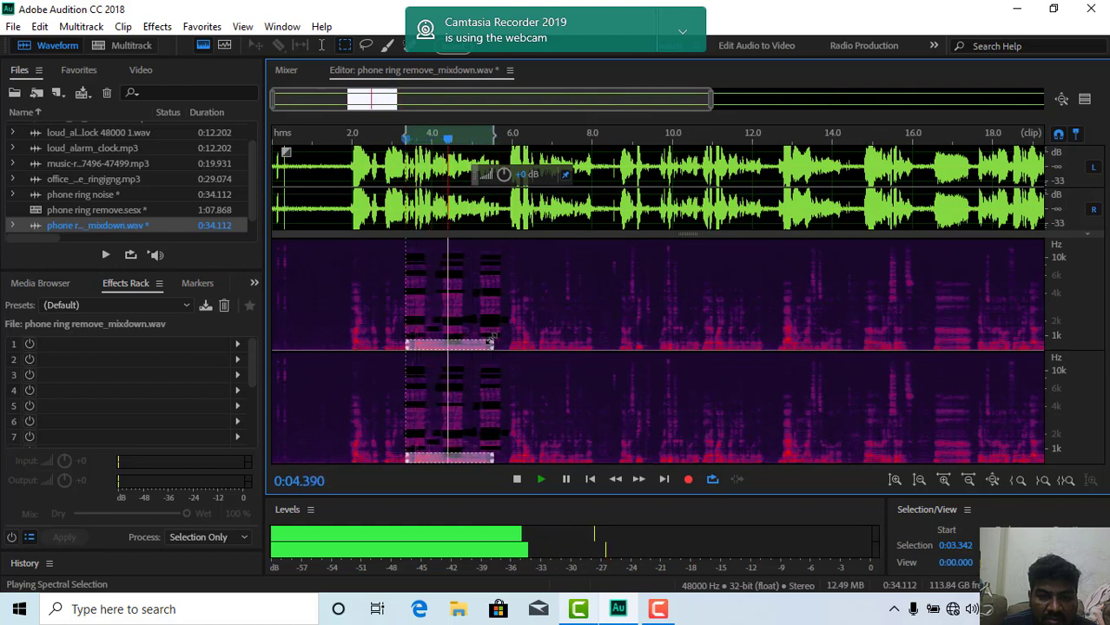
{"action": "left_click_drag", "start_coordinate": [495, 340], "coordinate": [502, 342]}
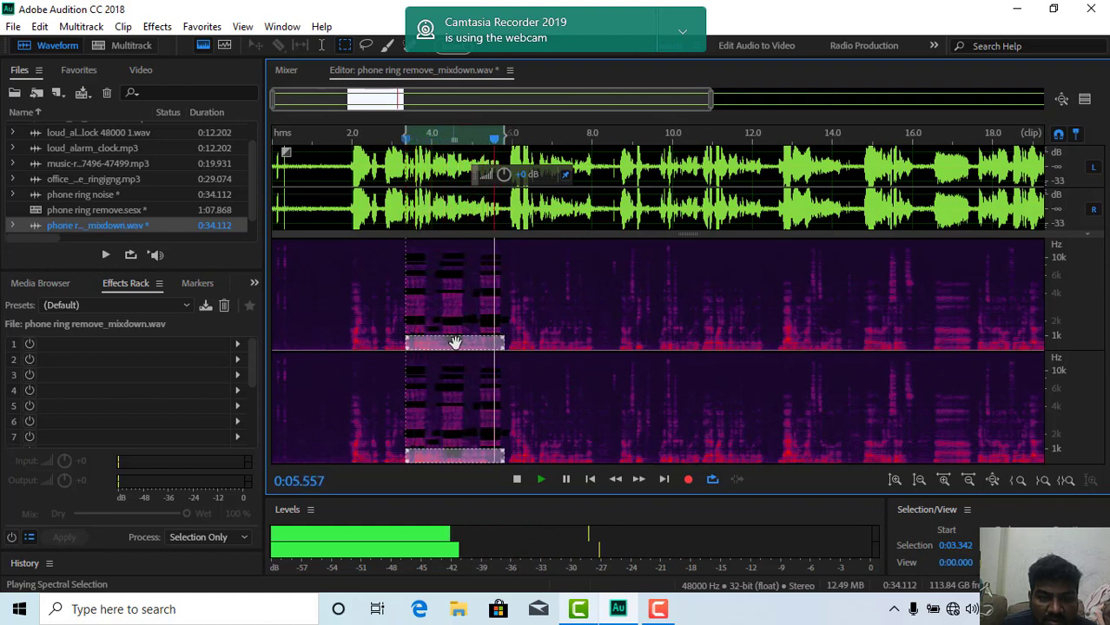
{"action": "left_click_drag", "start_coordinate": [503, 342], "coordinate": [502, 337]}
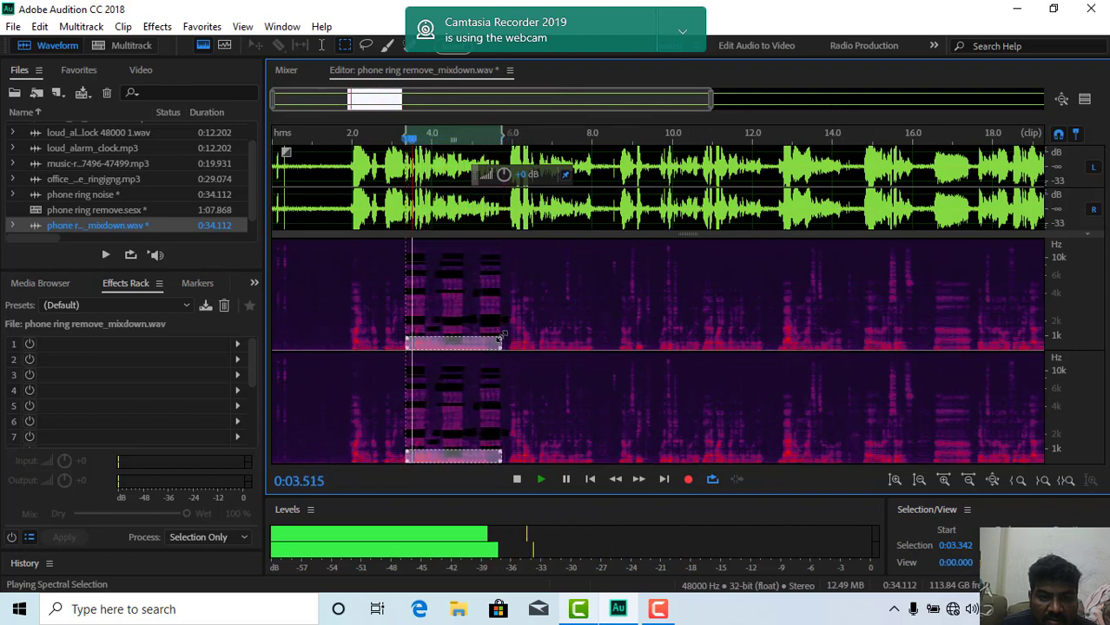
{"action": "left_click_drag", "start_coordinate": [503, 334], "coordinate": [501, 327]}
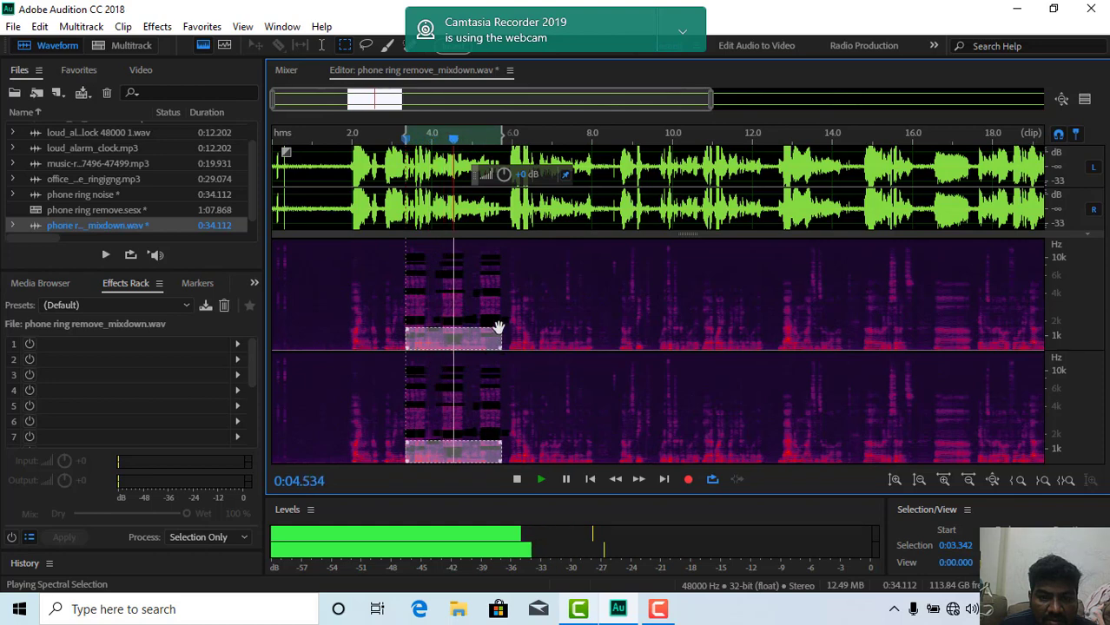
{"action": "left_click_drag", "start_coordinate": [498, 327], "coordinate": [497, 337]}
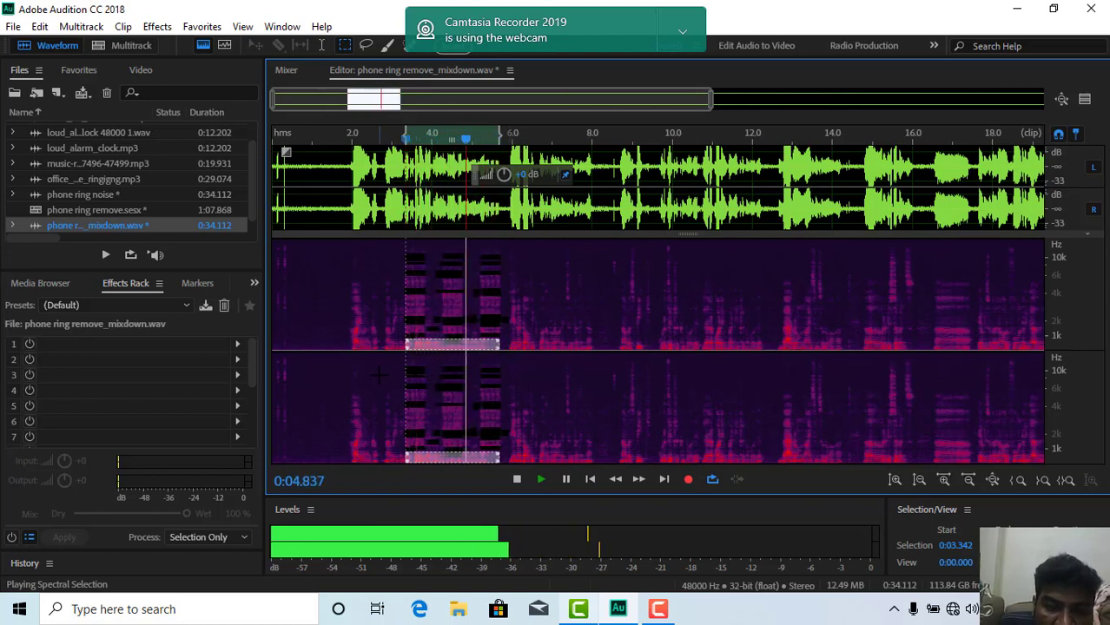
{"action": "left_click", "coordinate": [149, 41]}
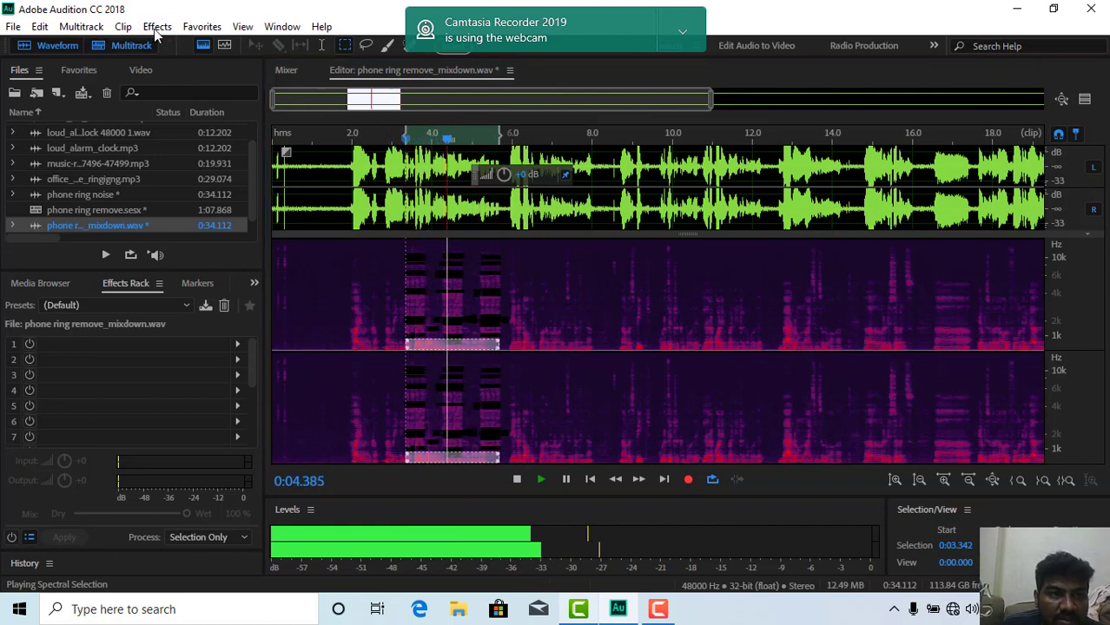
{"action": "left_click", "coordinate": [157, 26]}
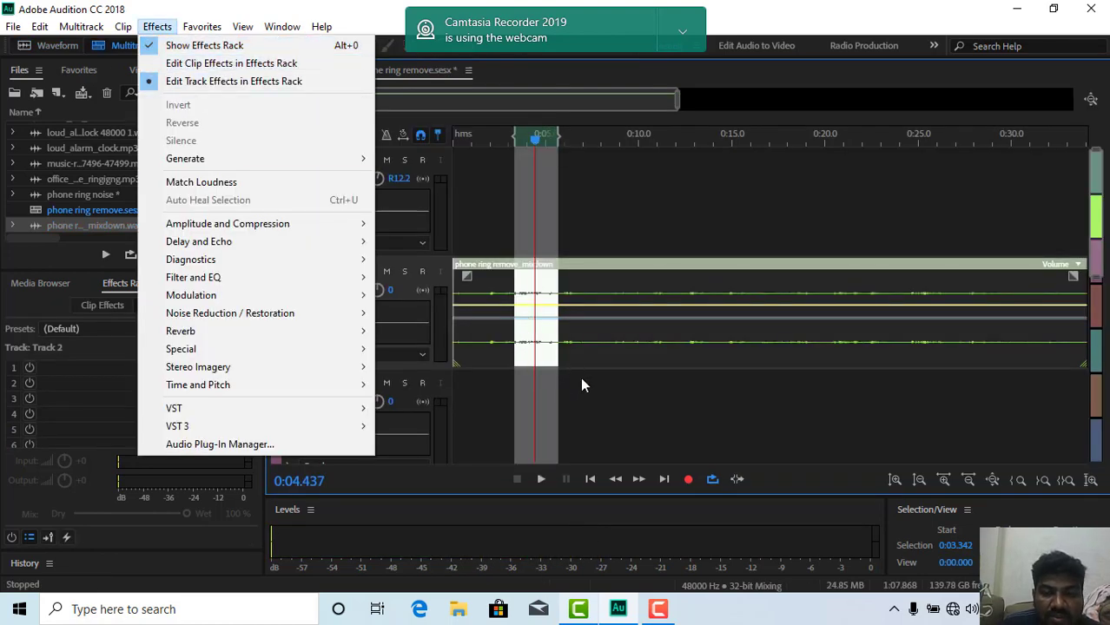
{"action": "left_click", "coordinate": [613, 378]}
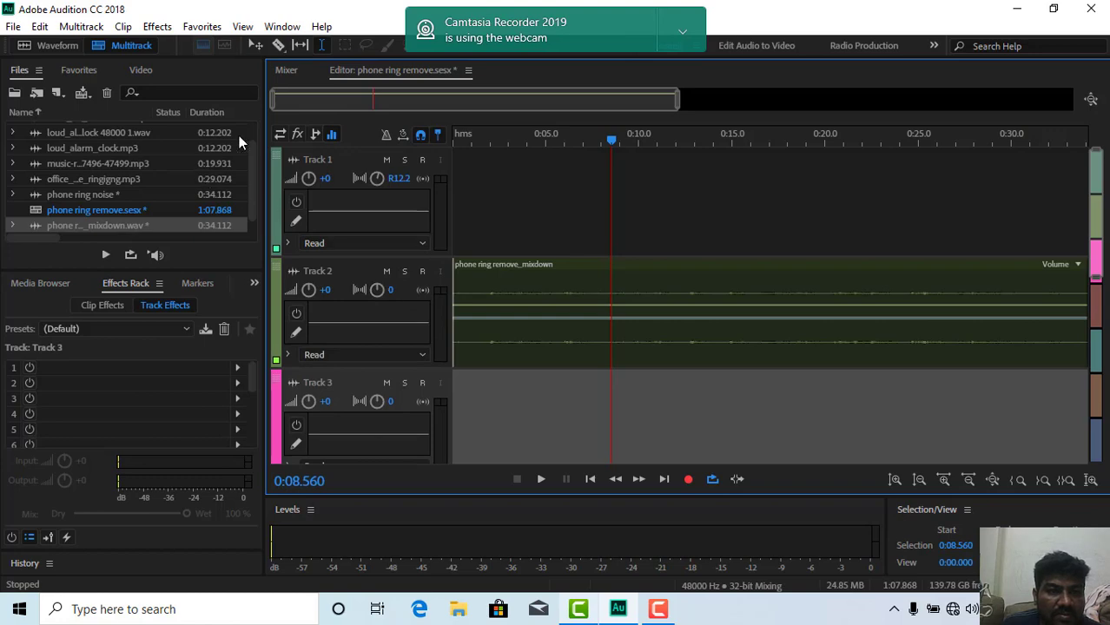
{"action": "left_click", "coordinate": [57, 47]}
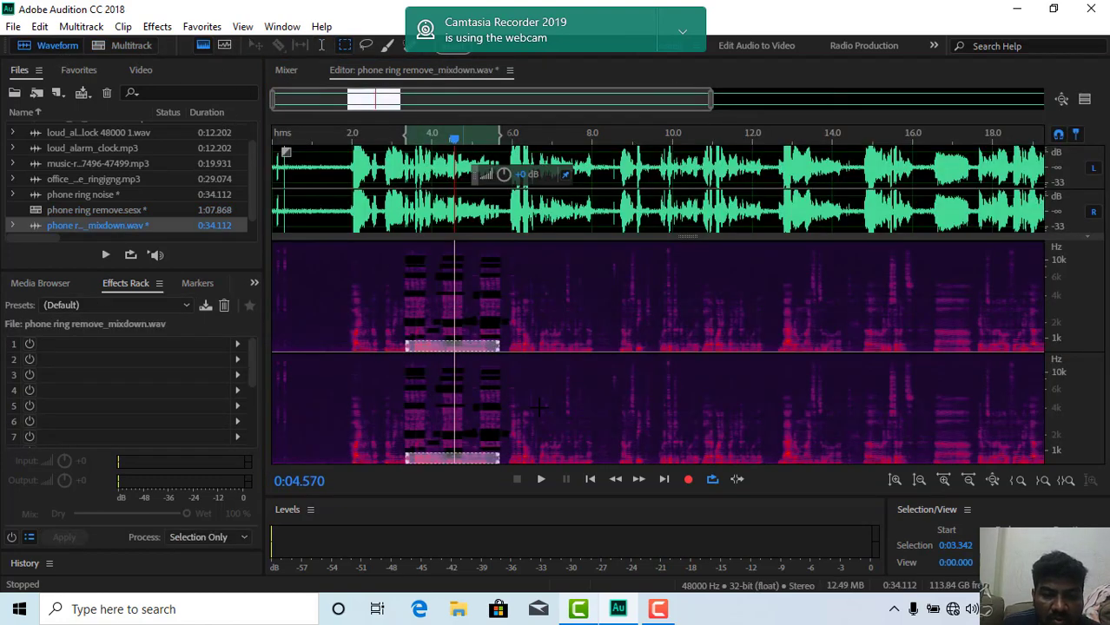
Audition the three rings' lowest band again with its start moved to about 3.33 s.
{"action": "left_click", "coordinate": [544, 477]}
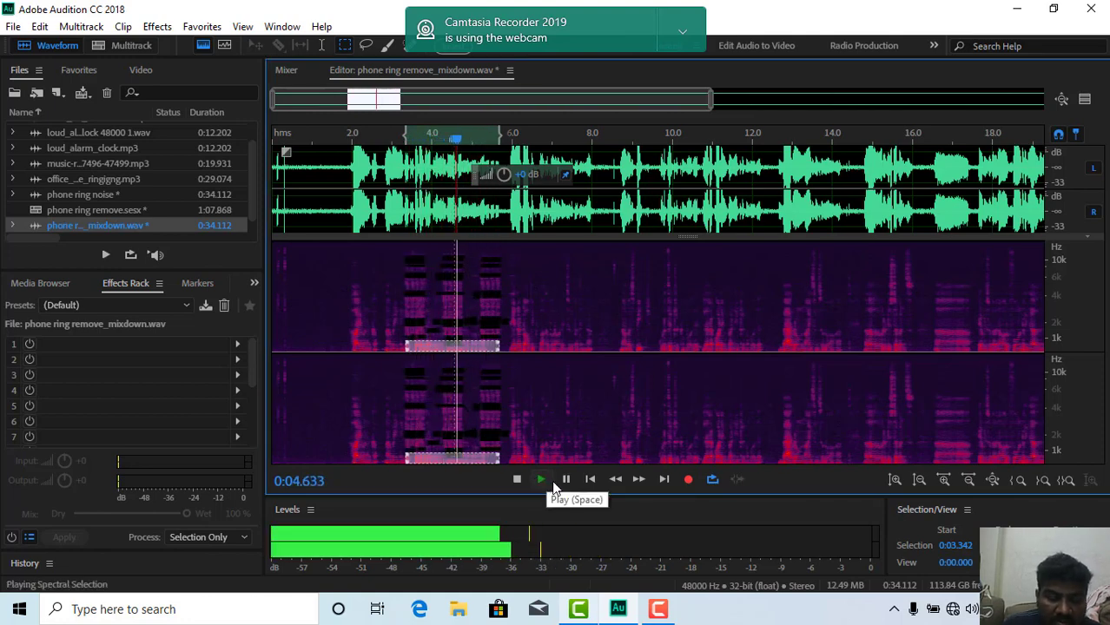
{"action": "key", "text": "XF86AudioLowerVolume"}
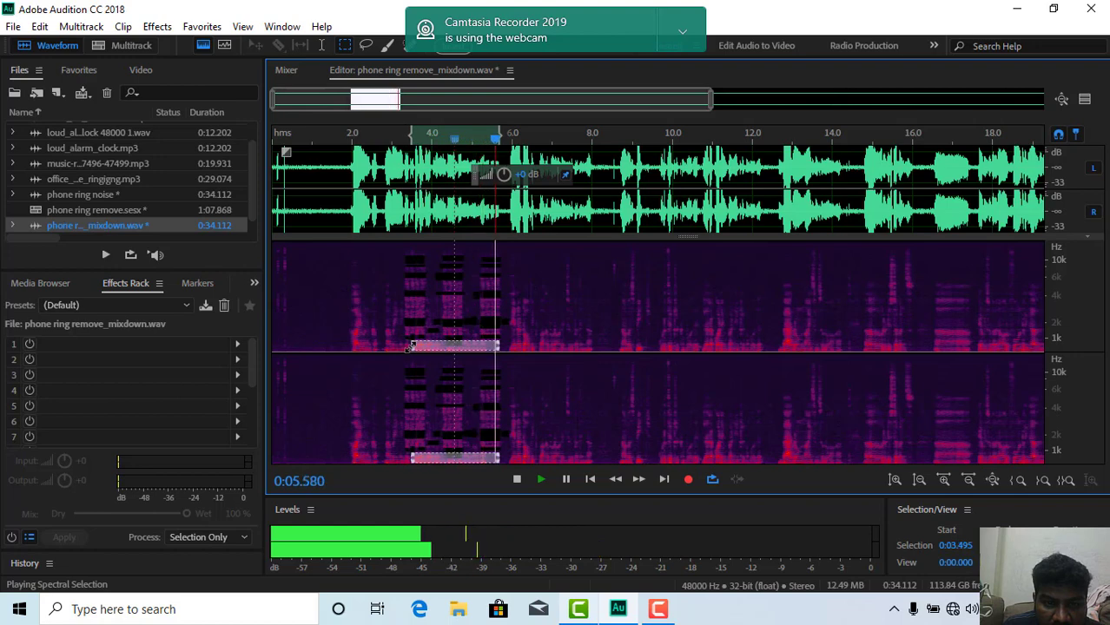
{"action": "left_click_drag", "start_coordinate": [405, 344], "coordinate": [402, 347]}
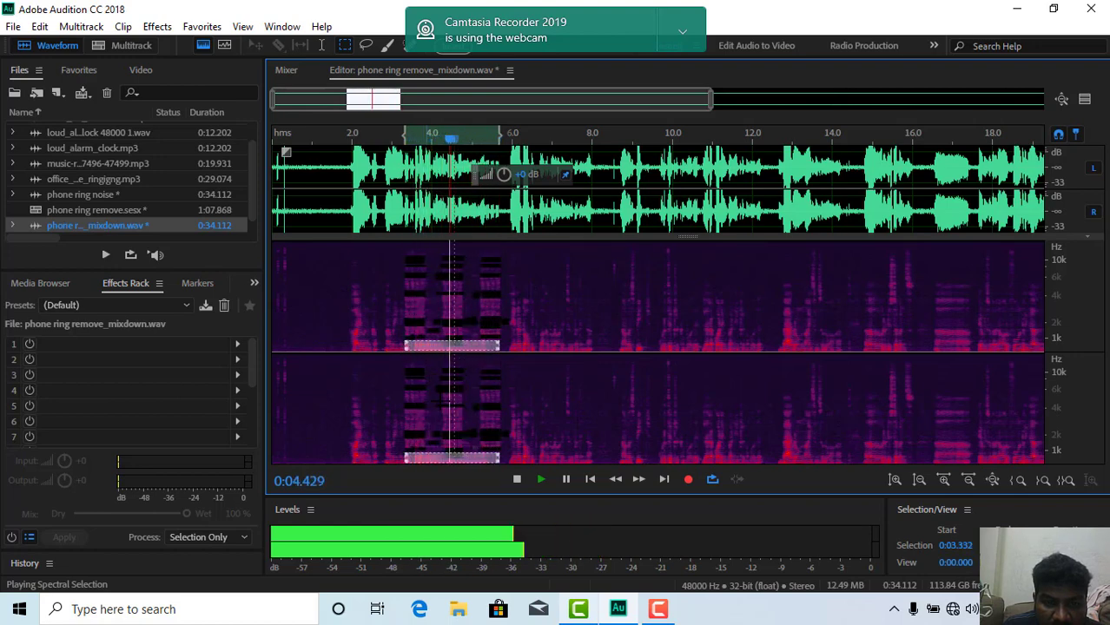
{"action": "left_click", "coordinate": [516, 479]}
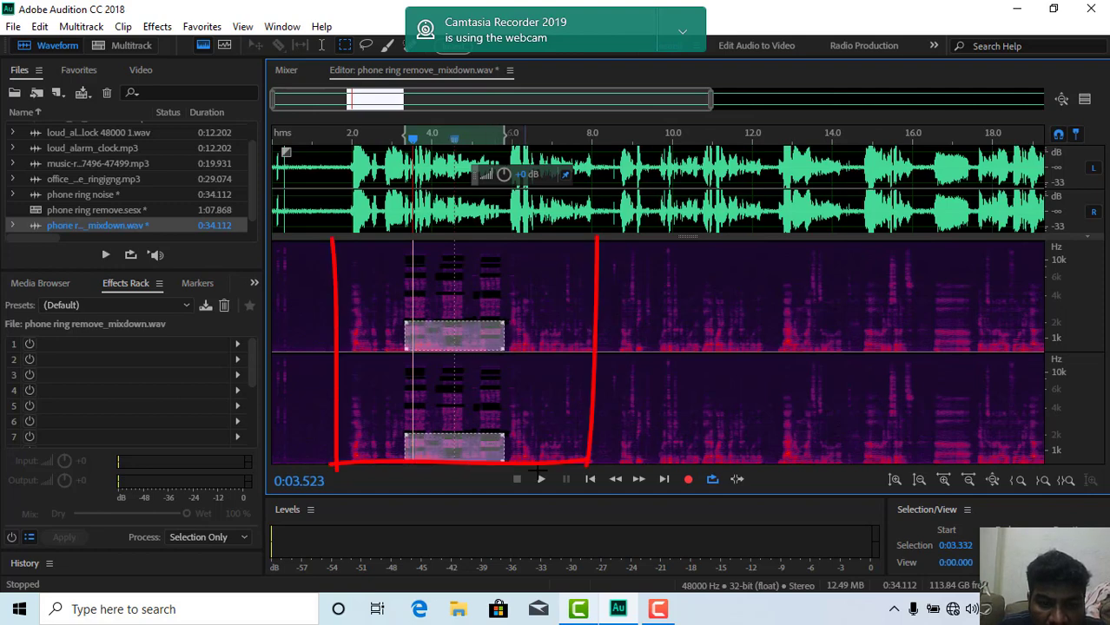
Audition the three rings from about 3.33 s below about 2 kHz, and narrow the band to about 1 kHz for comparison.
{"action": "left_click", "coordinate": [540, 480]}
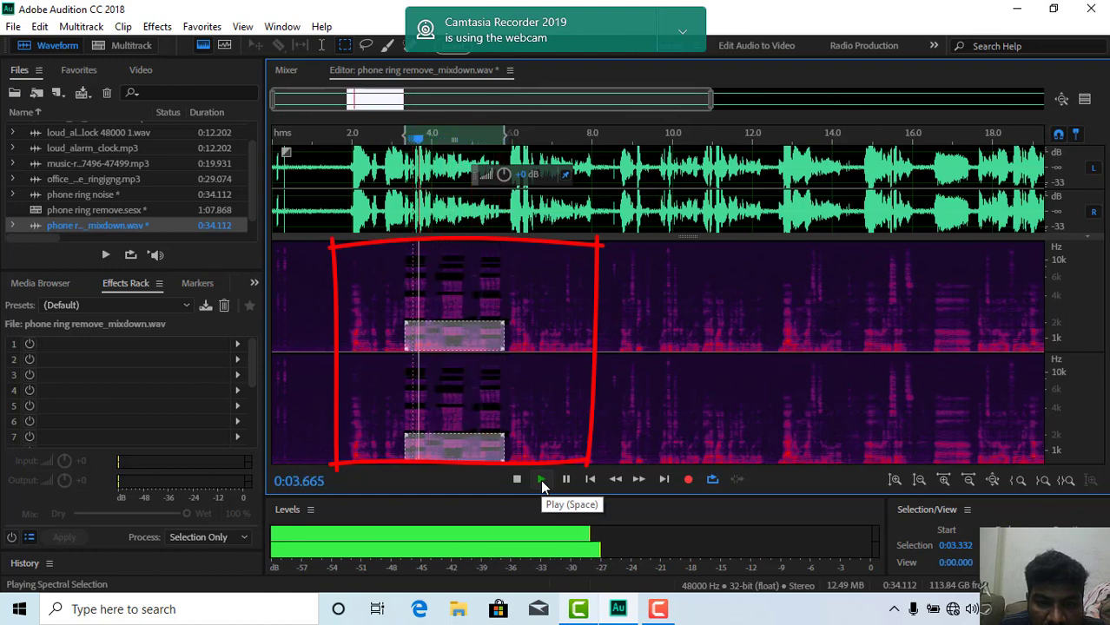
{"action": "left_click", "coordinate": [565, 482]}
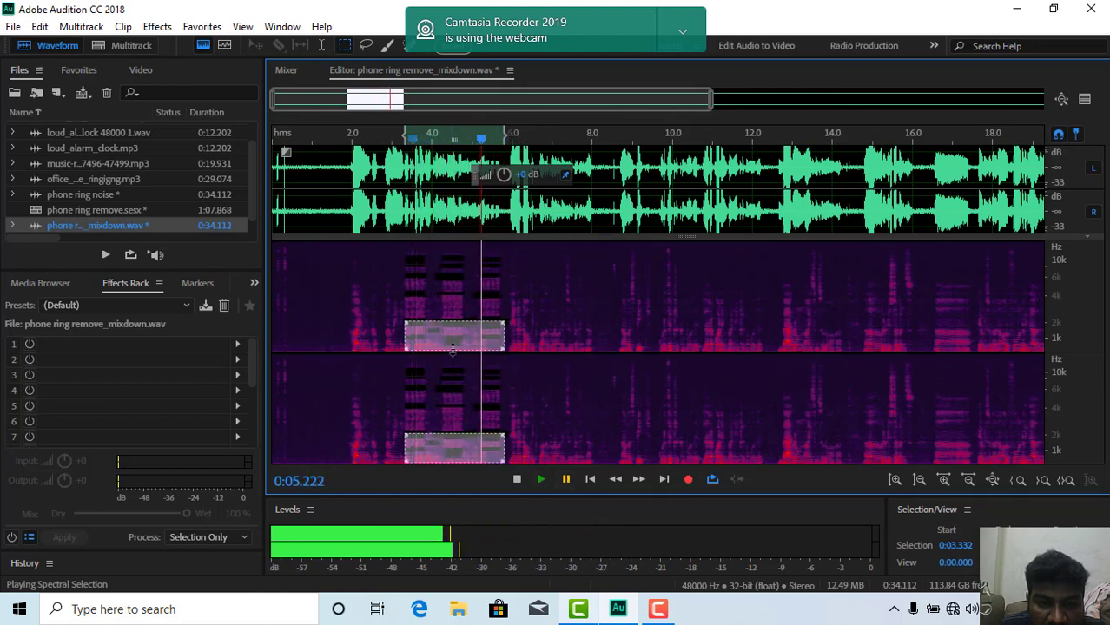
{"action": "left_click_drag", "start_coordinate": [505, 325], "coordinate": [503, 330]}
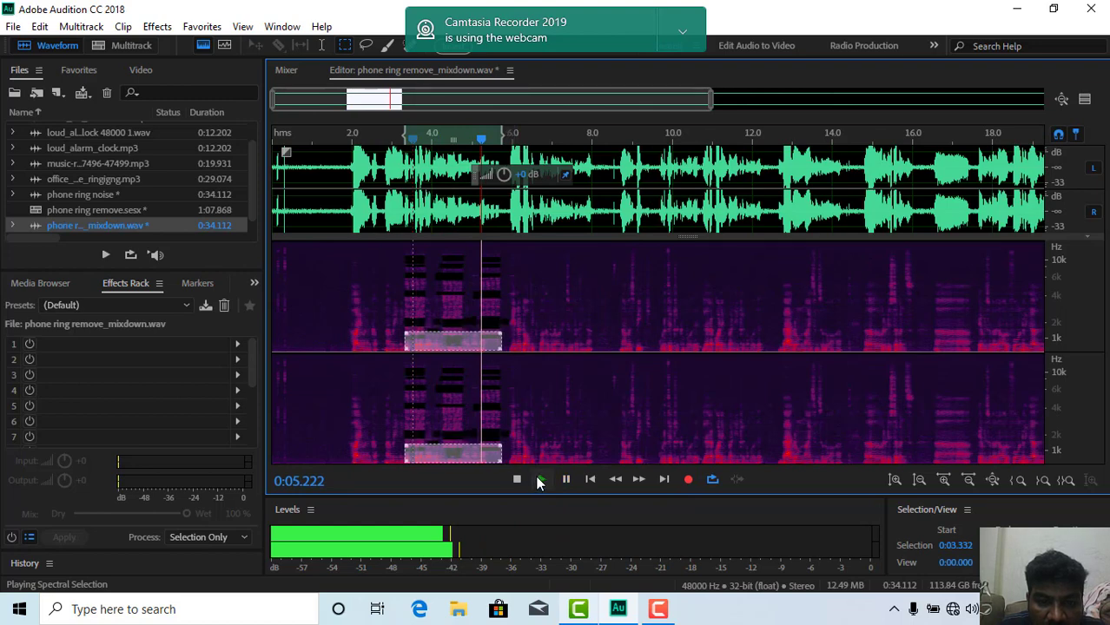
{"action": "left_click", "coordinate": [566, 484]}
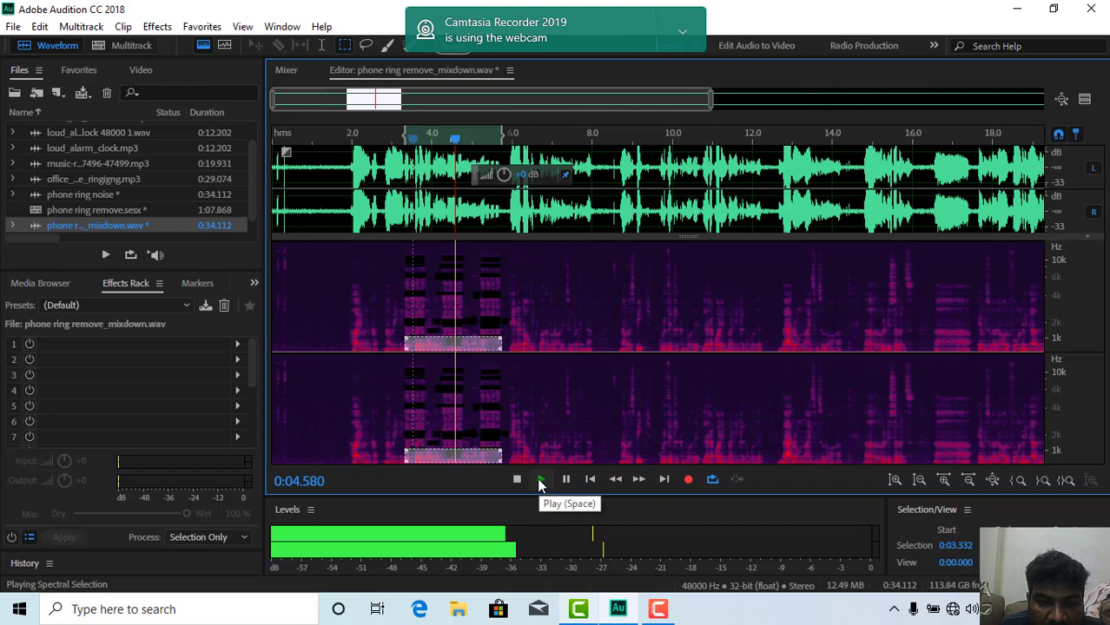
Replay the three rings' band below about 1 kHz, pause it and clear the spectral selection.
{"action": "left_click", "coordinate": [537, 478]}
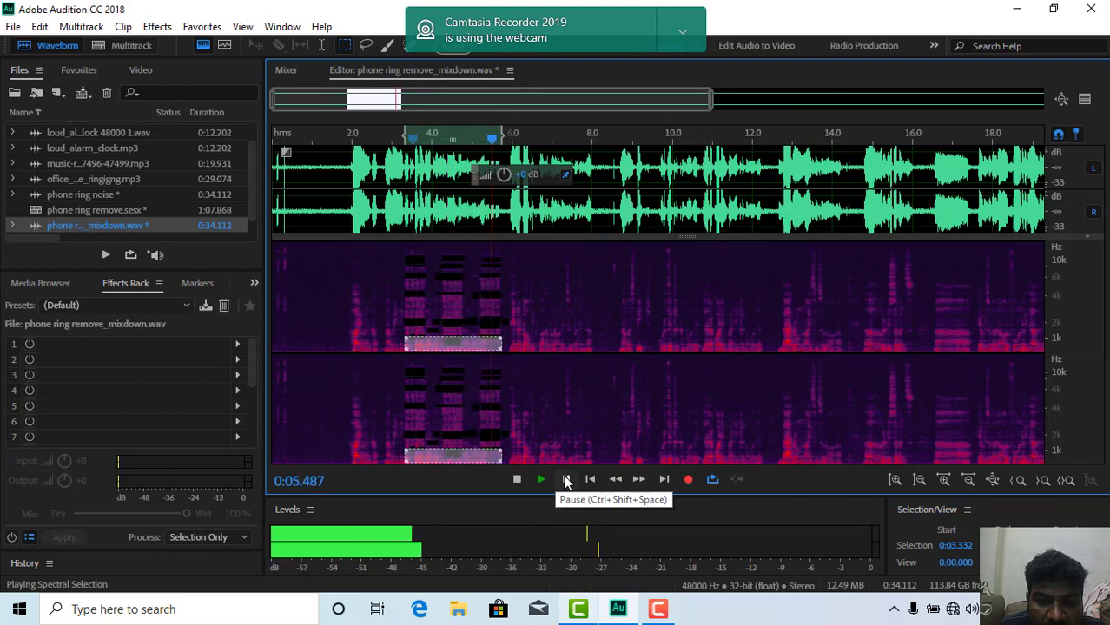
{"action": "left_click", "coordinate": [565, 480]}
{"action": "left_click", "coordinate": [524, 372]}
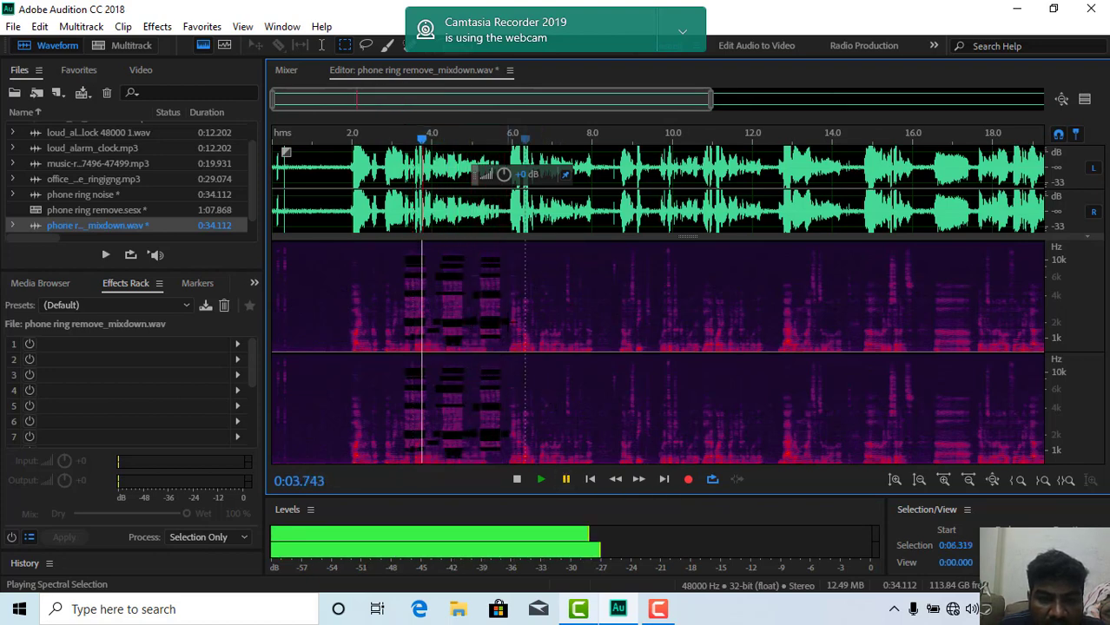
Audition and delete everything above just under 2 kHz across the three rings, from about 3.27 s to 5.8 s.
{"action": "mouse_move", "coordinate": [502, 253]}
{"action": "left_mouse_down"}
{"action": "mouse_move", "coordinate": [465, 328]}
{"action": "mouse_move", "coordinate": [400, 334]}
{"action": "left_mouse_up"}
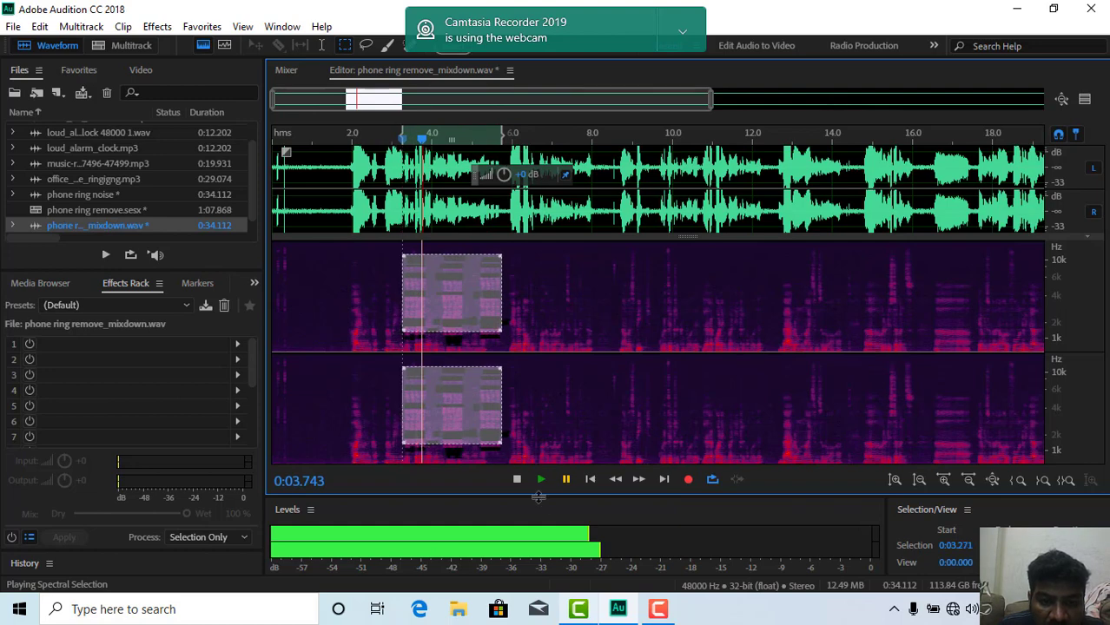
{"action": "left_click", "coordinate": [540, 479]}
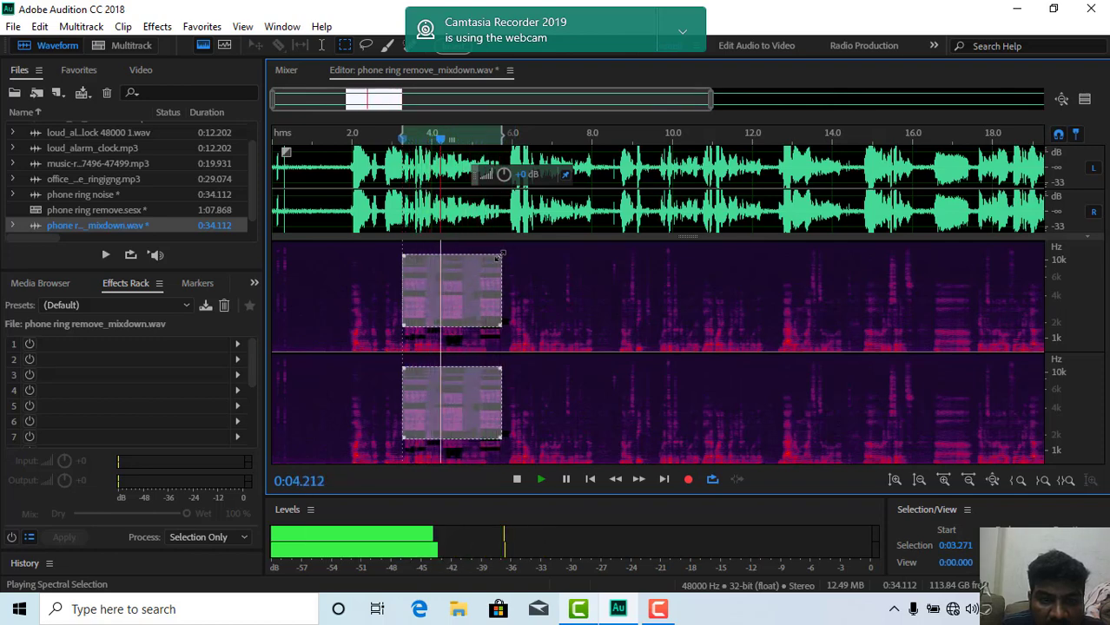
{"action": "left_click_drag", "start_coordinate": [501, 255], "coordinate": [505, 234]}
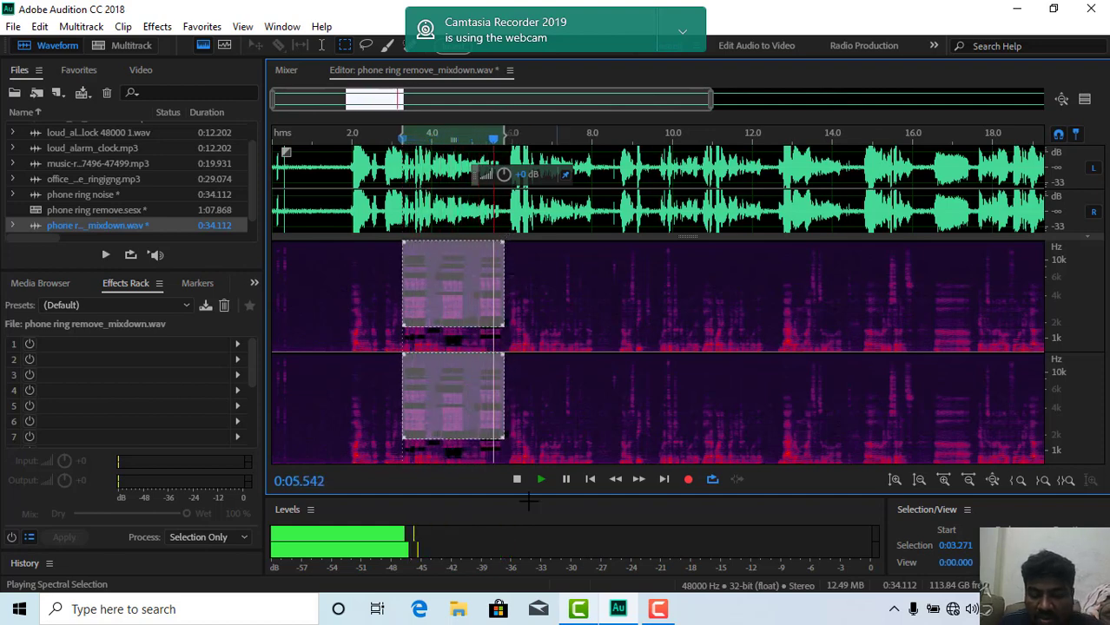
{"action": "key", "text": "Delete"}
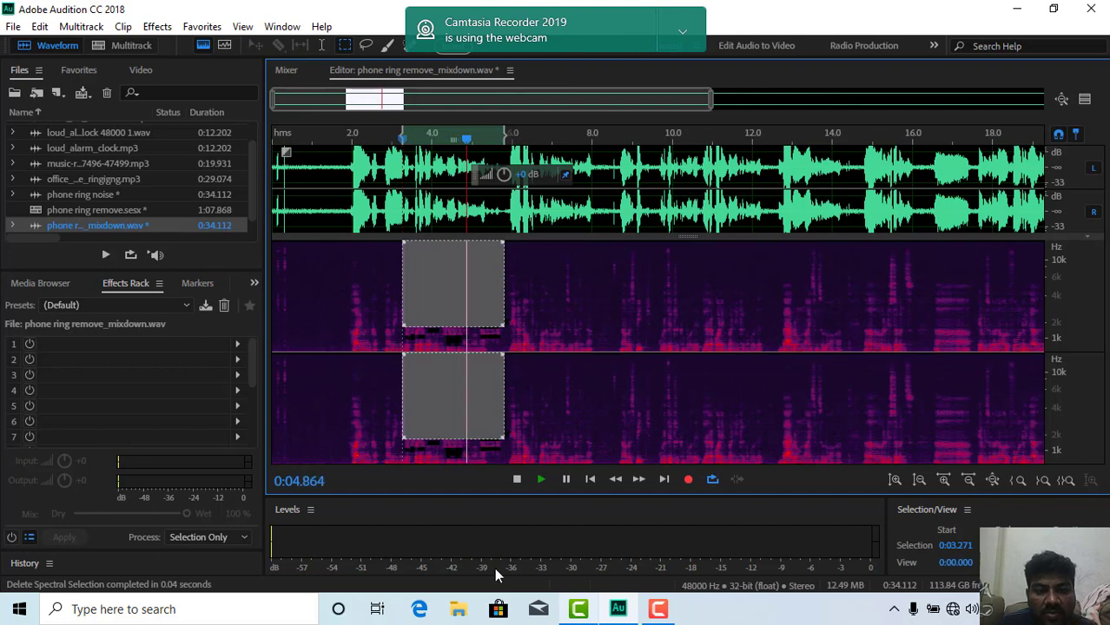
Clear the spectral selection, listen to the recording past the deleted block and stop playback.
{"action": "left_click", "coordinate": [394, 369]}
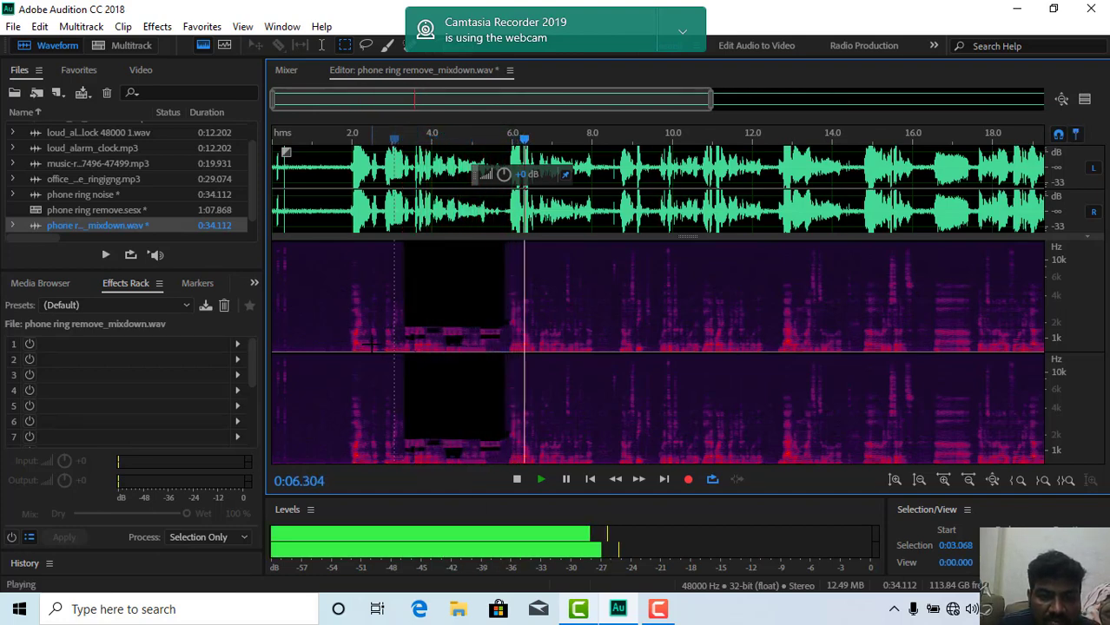
{"action": "left_click", "coordinate": [372, 369]}
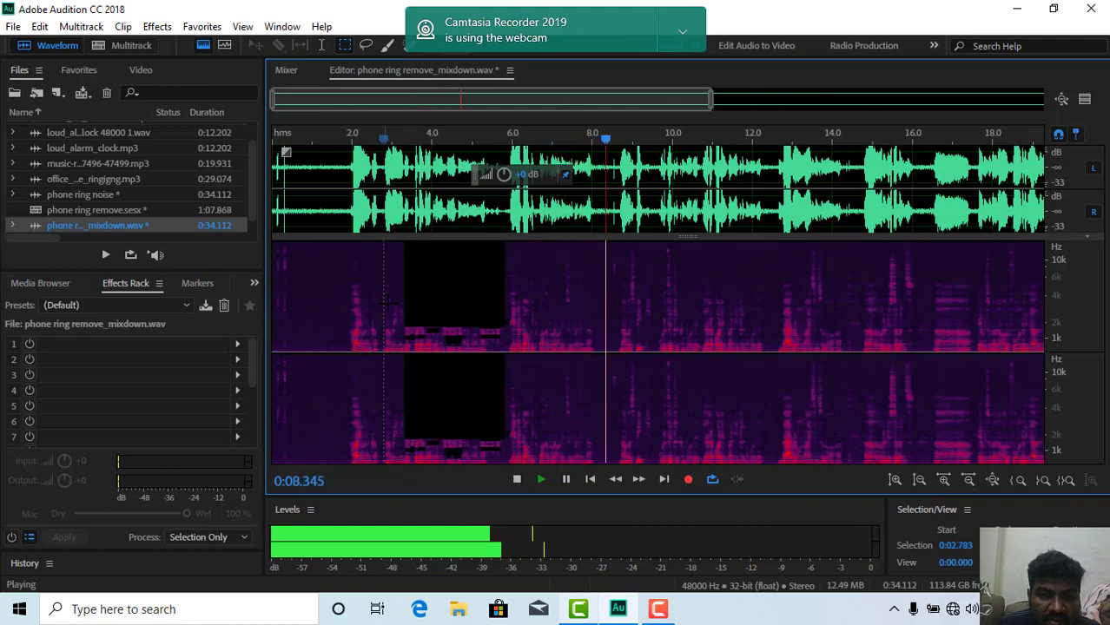
{"action": "double_click", "coordinate": [404, 260]}
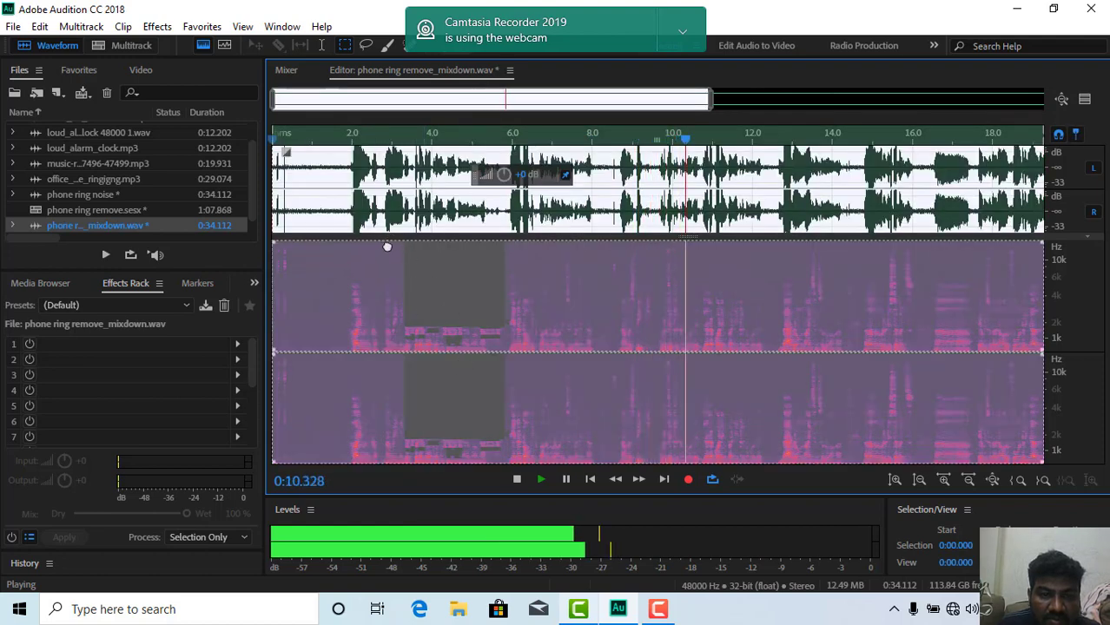
{"action": "left_click", "coordinate": [353, 178]}
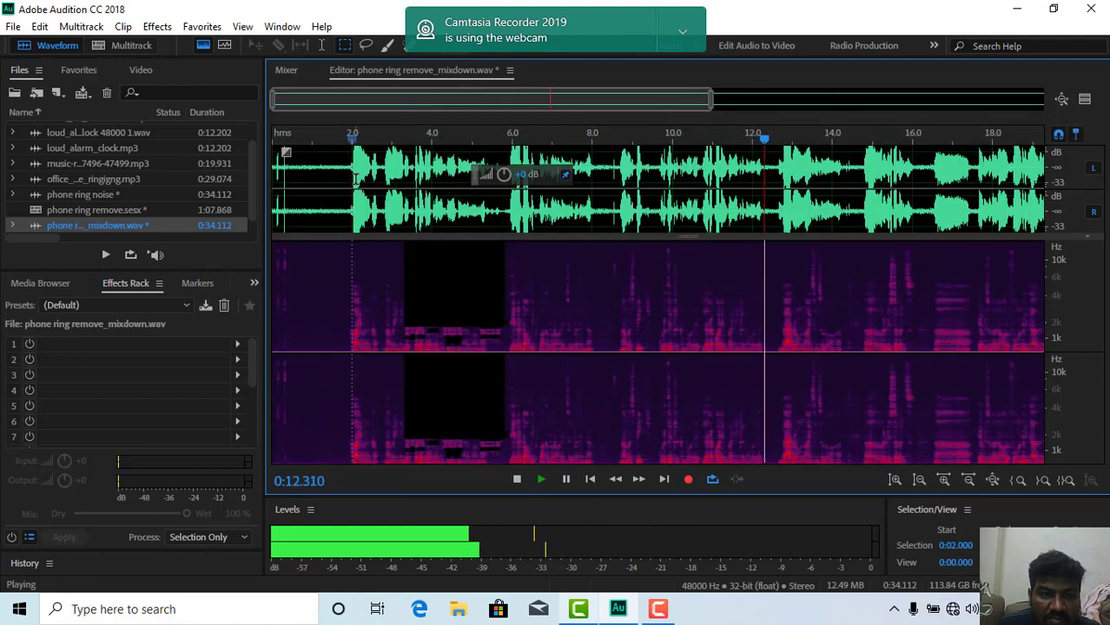
{"action": "key", "text": "ctrl+a"}
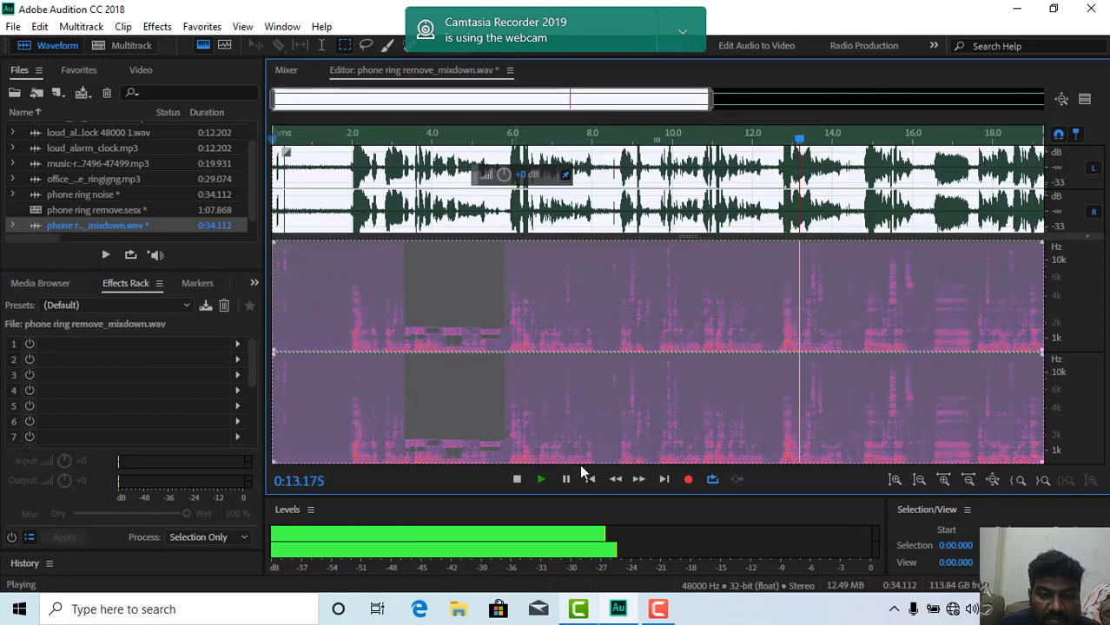
{"action": "left_click", "coordinate": [518, 478]}
Audition the deleted section in context from 2.0 s, and again from about 3.43 s.
{"action": "left_click", "coordinate": [350, 184]}
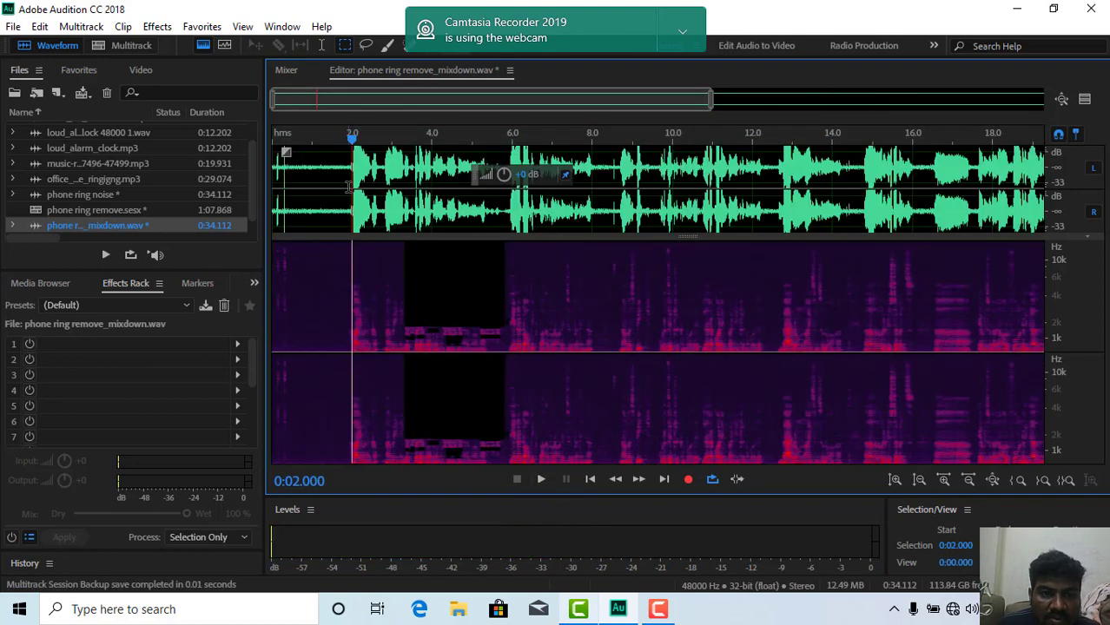
{"action": "key", "text": "space"}
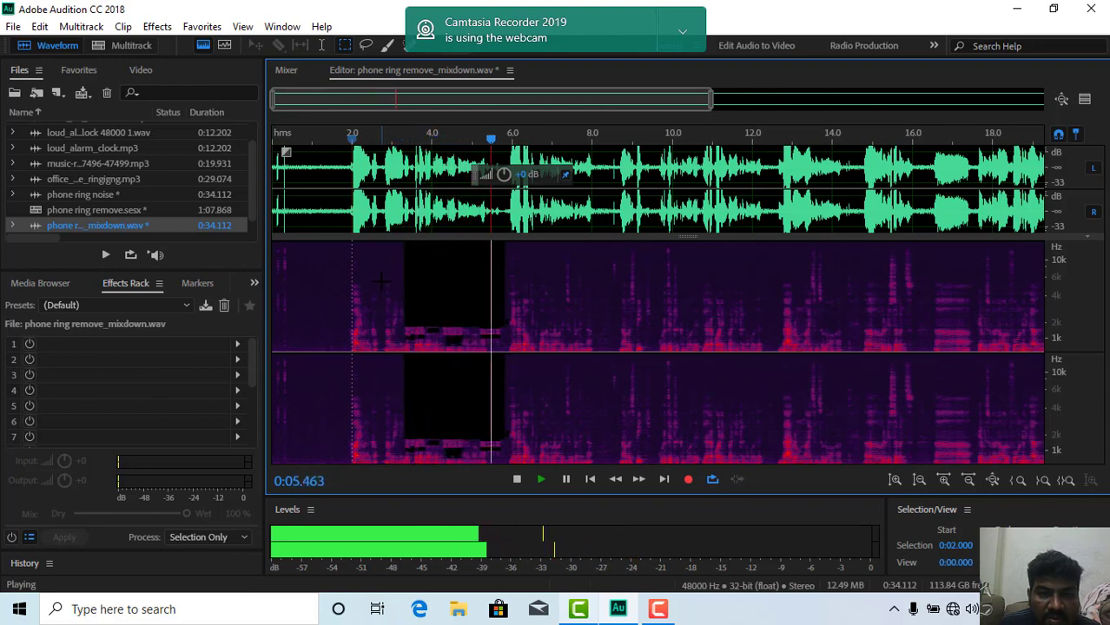
{"action": "key", "text": "space"}
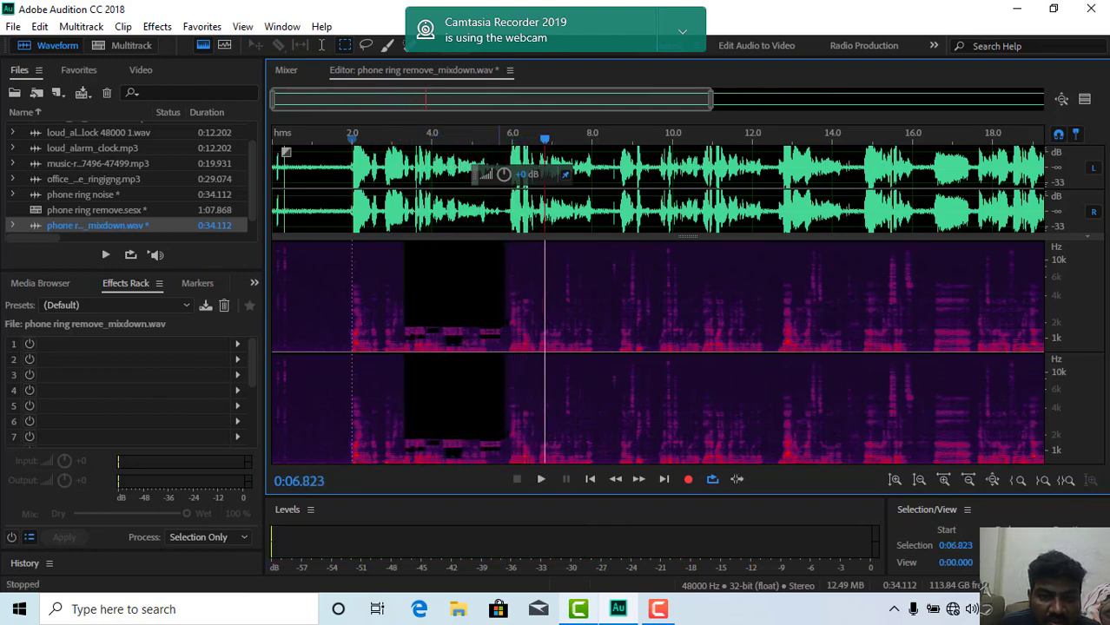
{"action": "key", "text": "space"}
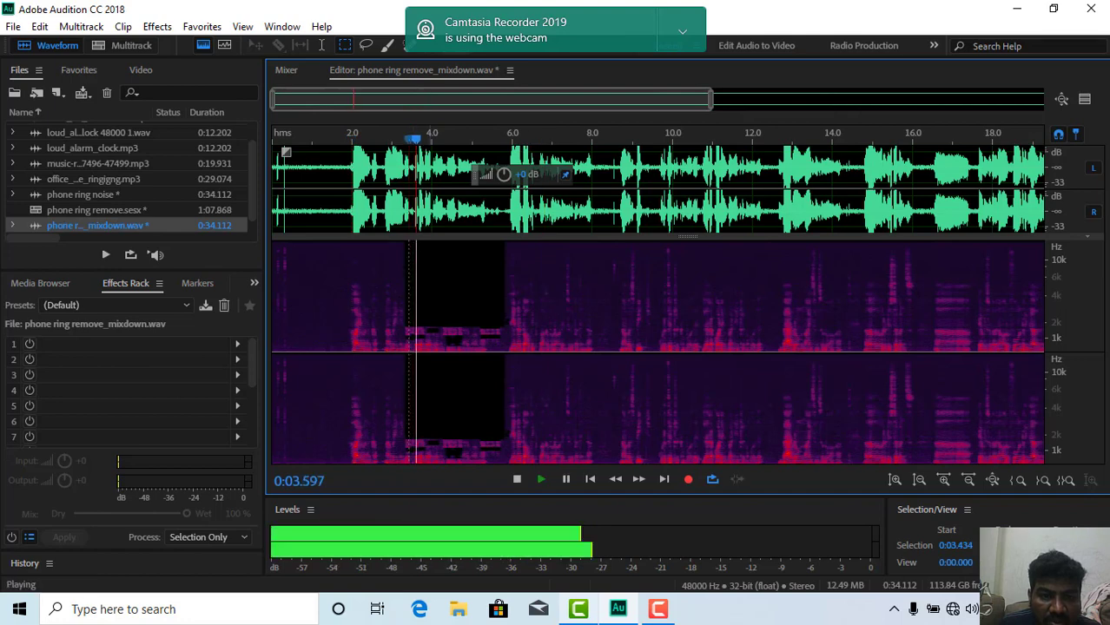
{"action": "key", "text": "space"}
Audition and delete the band just above 1 kHz across the three rings, from about 3.29 s to 5.7 s.
{"action": "left_click_drag", "start_coordinate": [500, 329], "coordinate": [401, 337]}
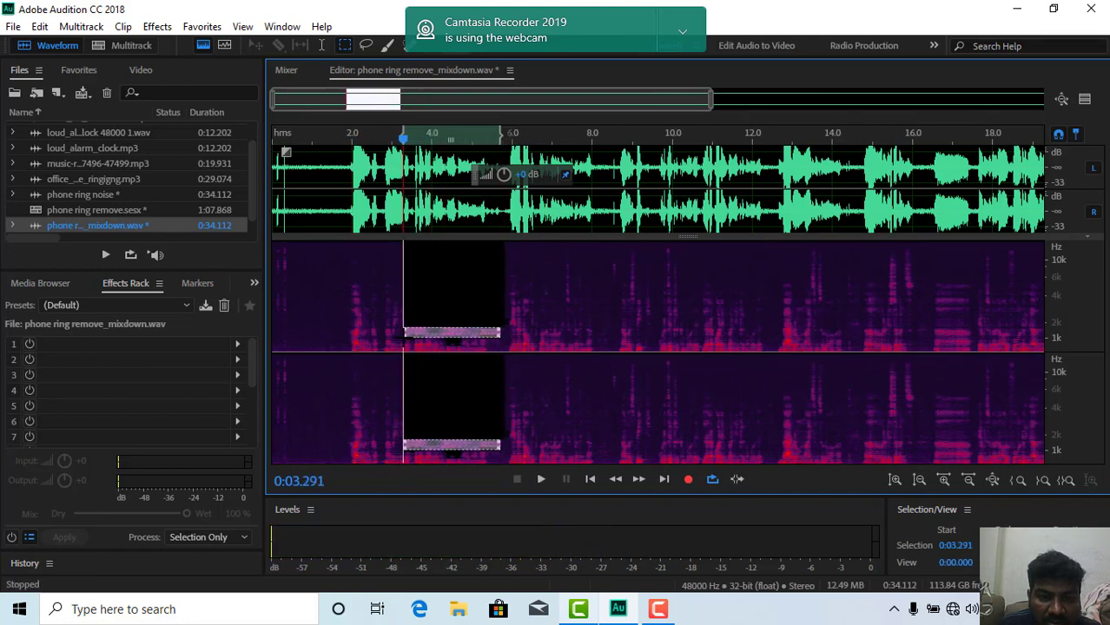
{"action": "key", "text": "space"}
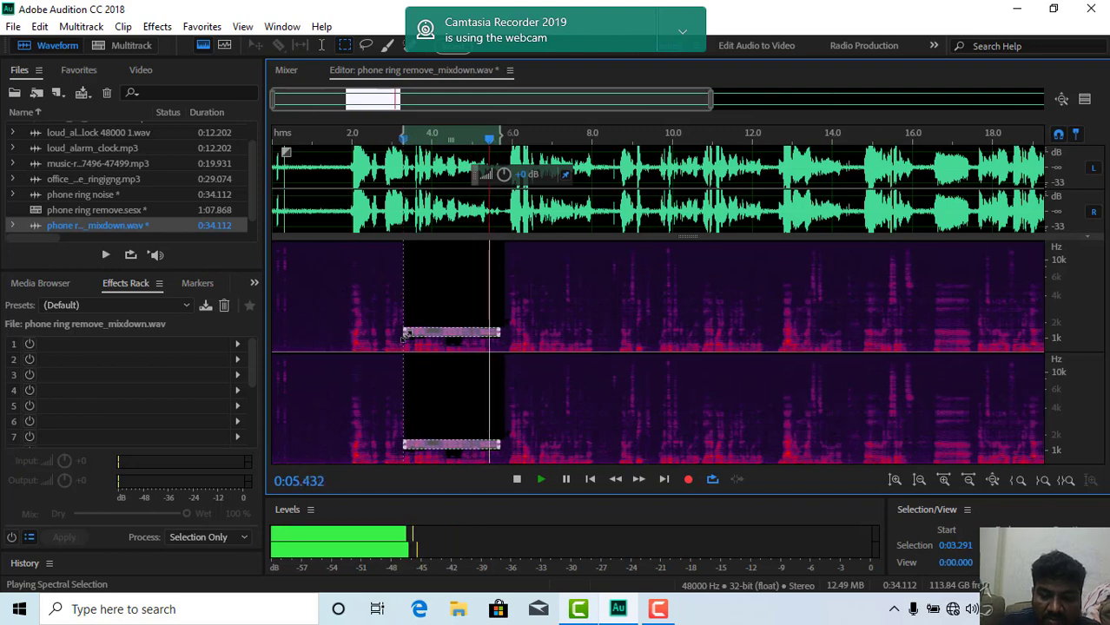
{"action": "key", "text": "Delete"}
Audition the emptied band between about 1 and 2 kHz from 3.35 s, and replay the full recording from there.
{"action": "left_click", "coordinate": [442, 335]}
{"action": "key", "text": "space"}
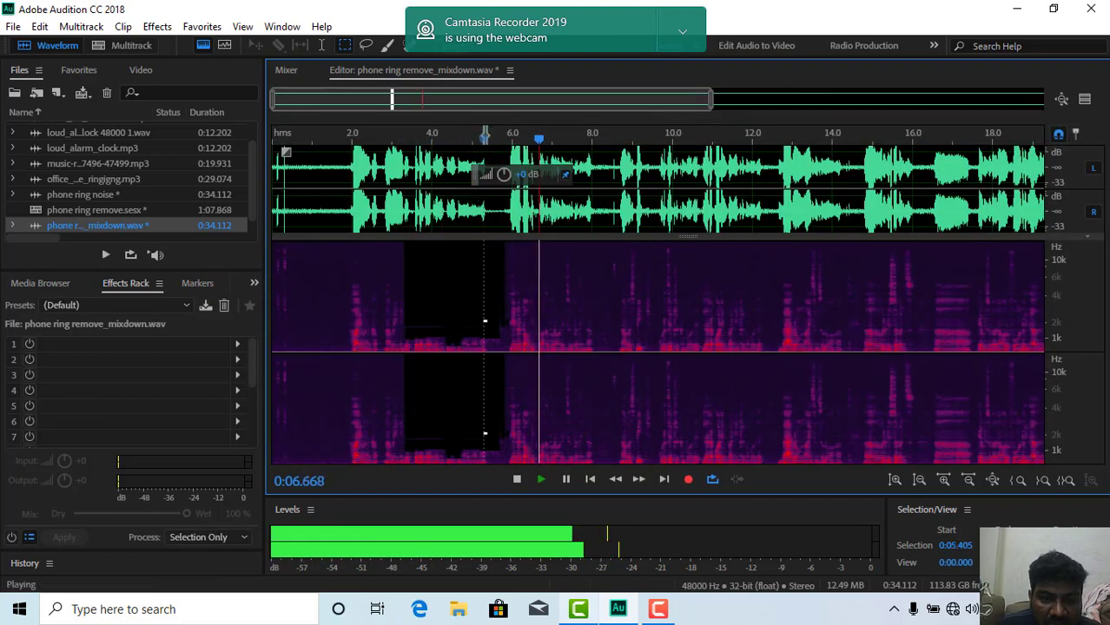
{"action": "left_click_drag", "start_coordinate": [487, 320], "coordinate": [406, 333]}
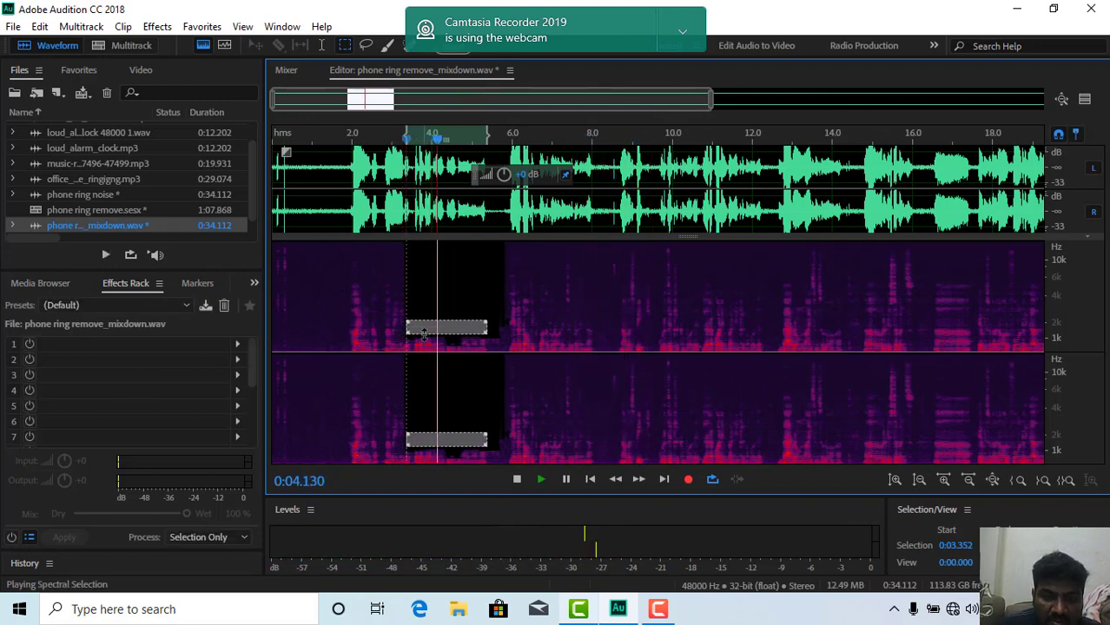
{"action": "left_click", "coordinate": [402, 335]}
{"action": "key", "text": "space"}
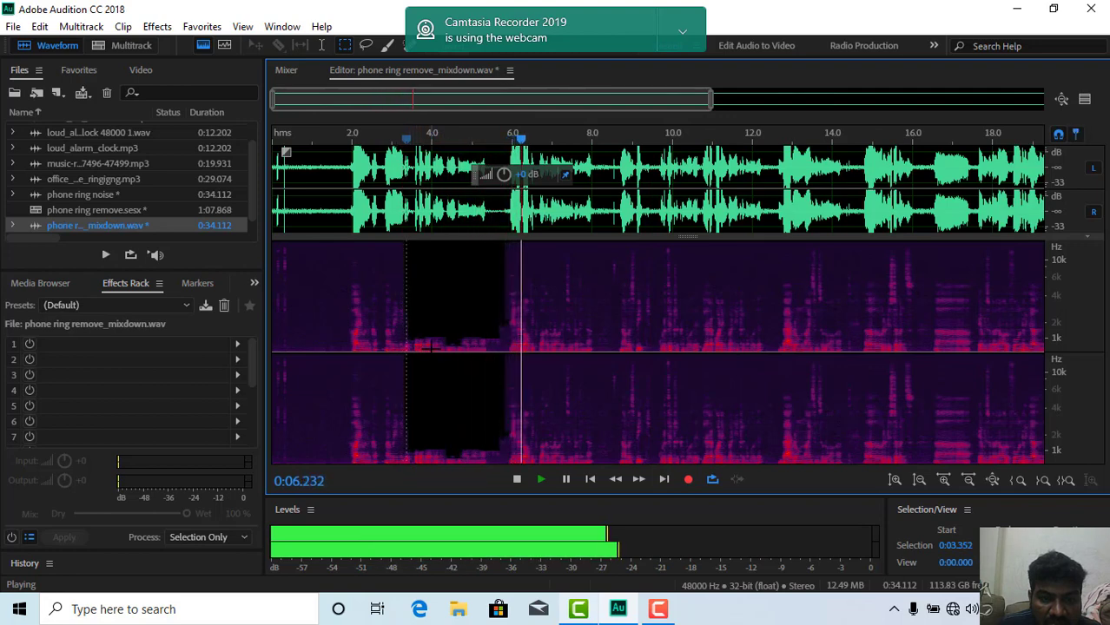
{"action": "key", "text": "space"}
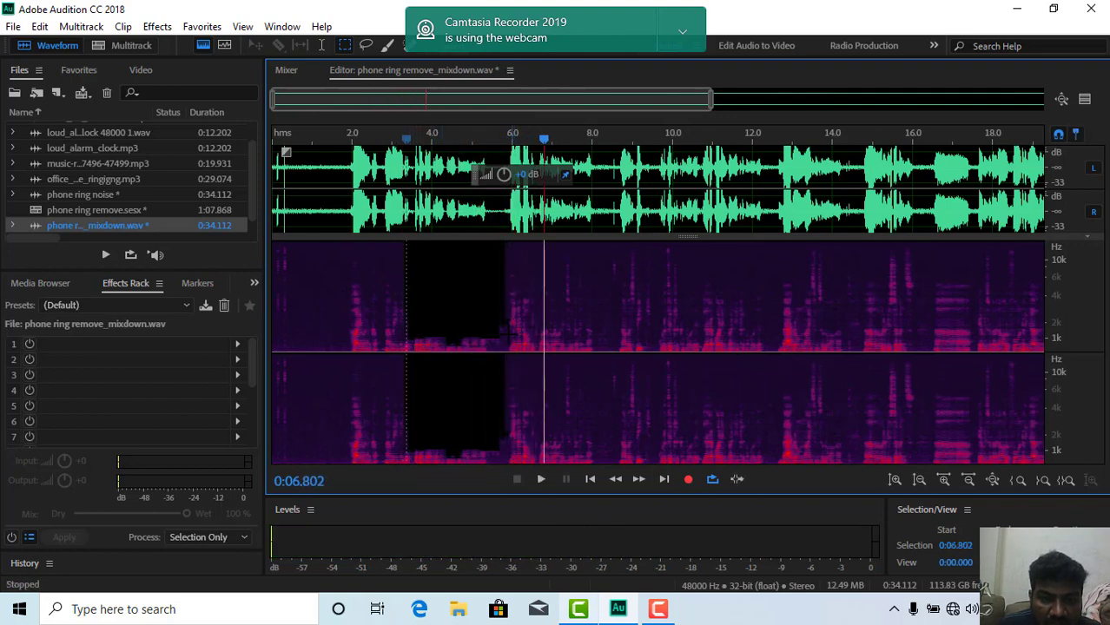
Try amplifying the ring section from about 3.25 s to 5.7 s across all frequencies, and play it.
{"action": "left_click_drag", "start_coordinate": [500, 351], "coordinate": [402, 339]}
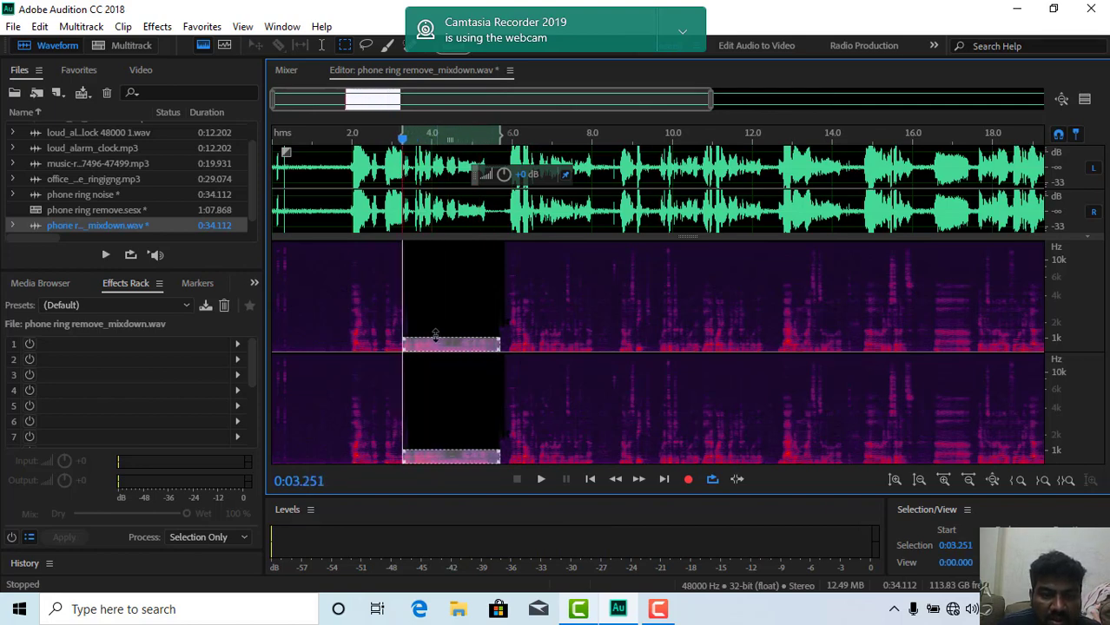
{"action": "left_click_drag", "start_coordinate": [434, 335], "coordinate": [438, 234]}
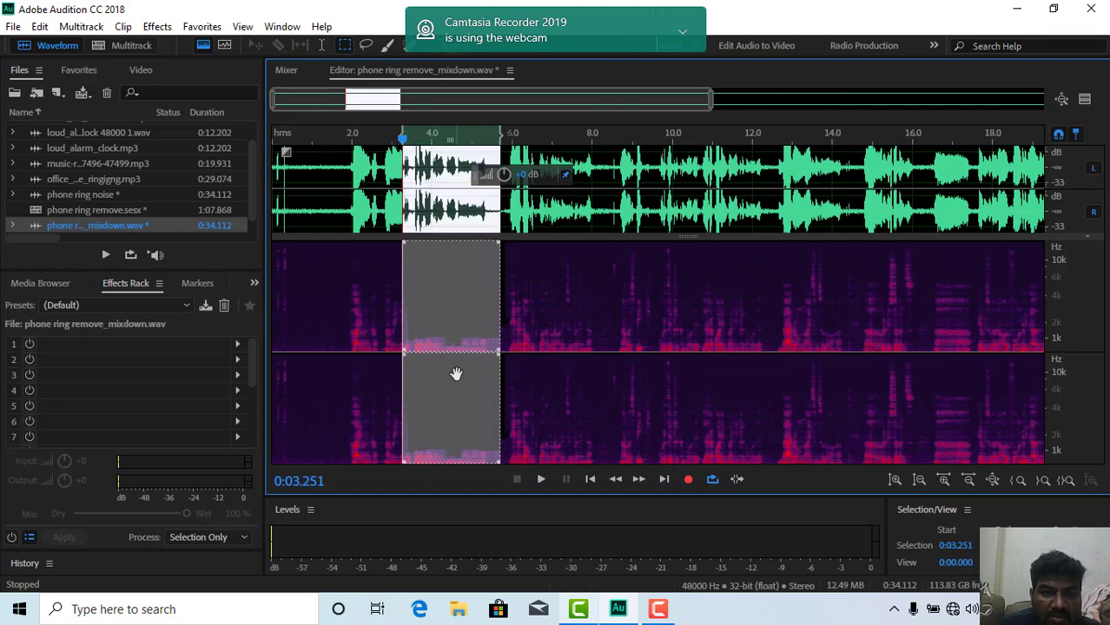
{"action": "left_click_drag", "start_coordinate": [502, 177], "coordinate": [504, 175]}
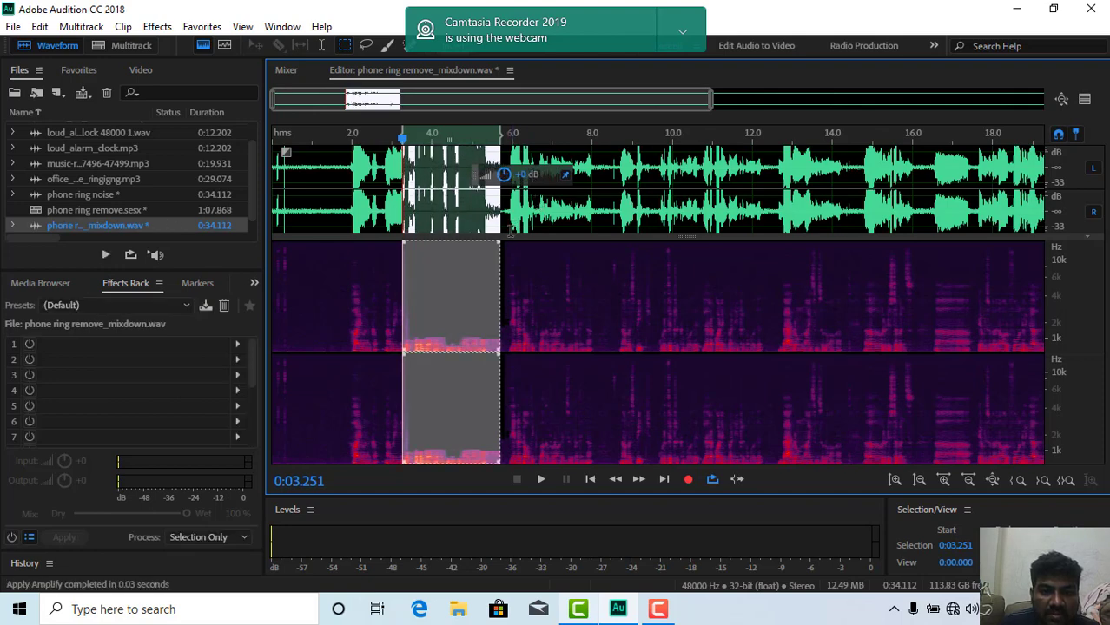
{"action": "key", "text": "space"}
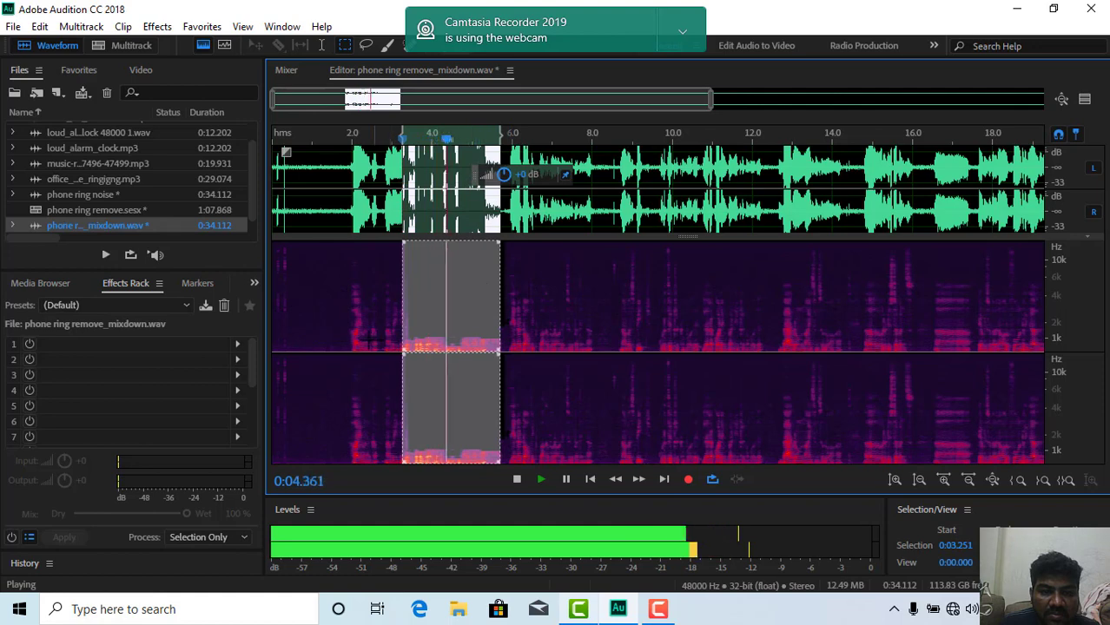
Audition the amplified section in context from about 1.38 s, and again from about 2.26 s.
{"action": "left_click", "coordinate": [378, 329]}
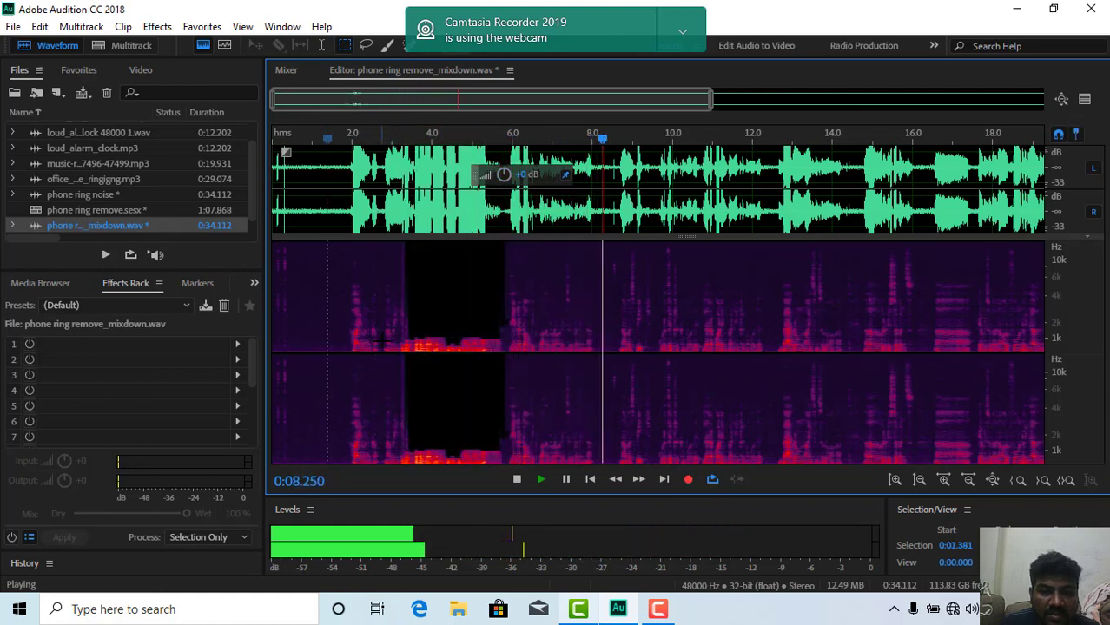
{"action": "key", "text": "space"}
{"action": "left_click", "coordinate": [361, 324]}
{"action": "key", "text": "space"}
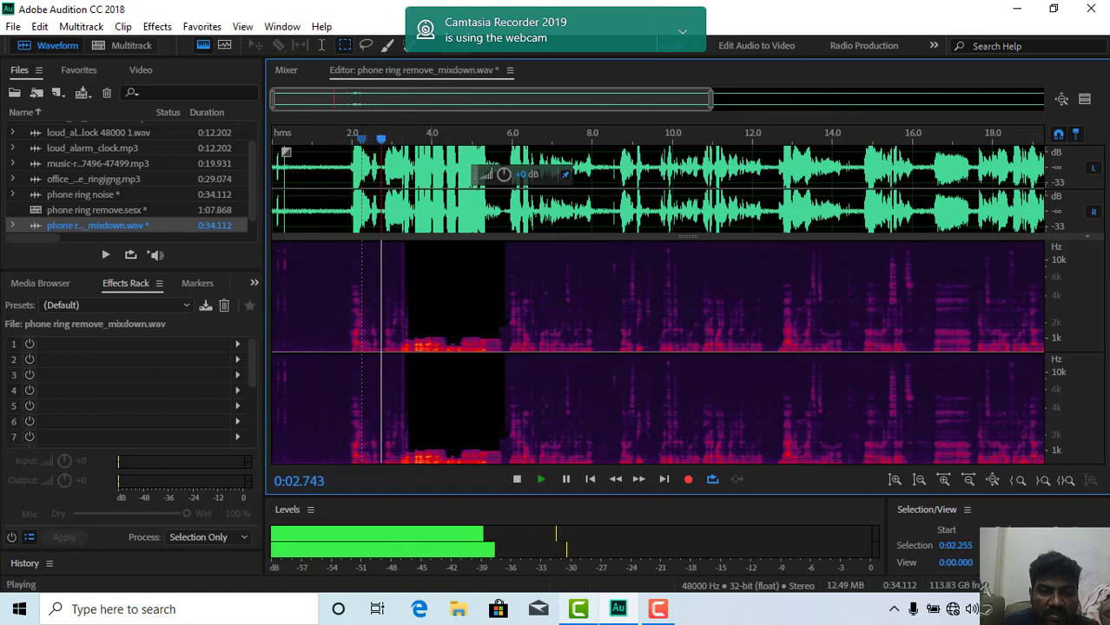
{"action": "key", "text": "space"}
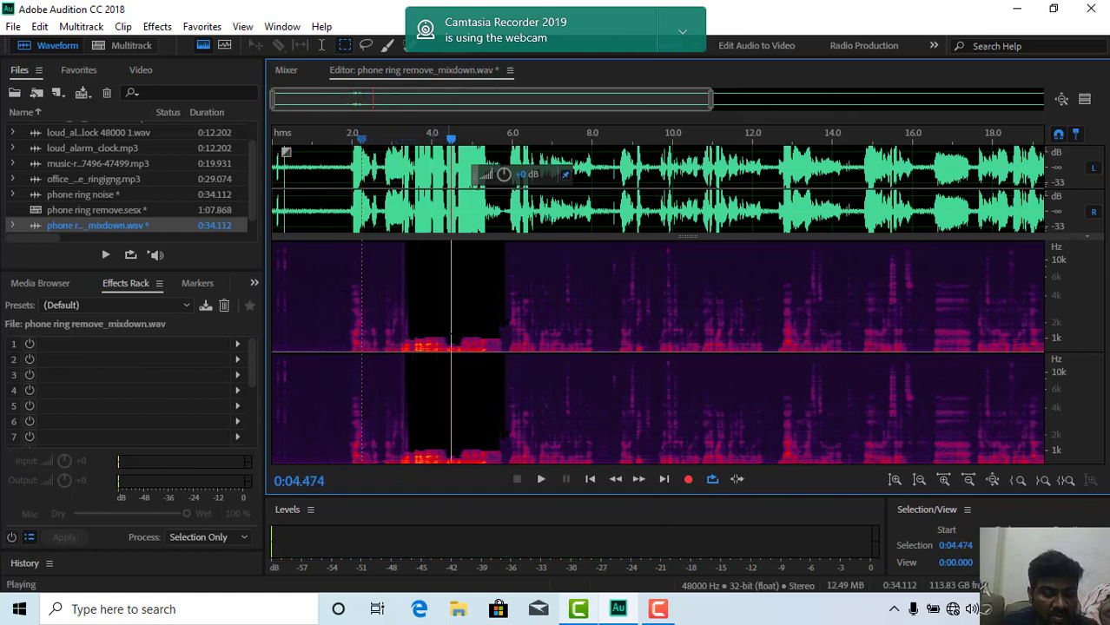
Undo the amplification and delete the band between about 1 and 2 kHz from about 3.35 s to 5.4 s.
{"action": "left_click_drag", "start_coordinate": [406, 319], "coordinate": [487, 334]}
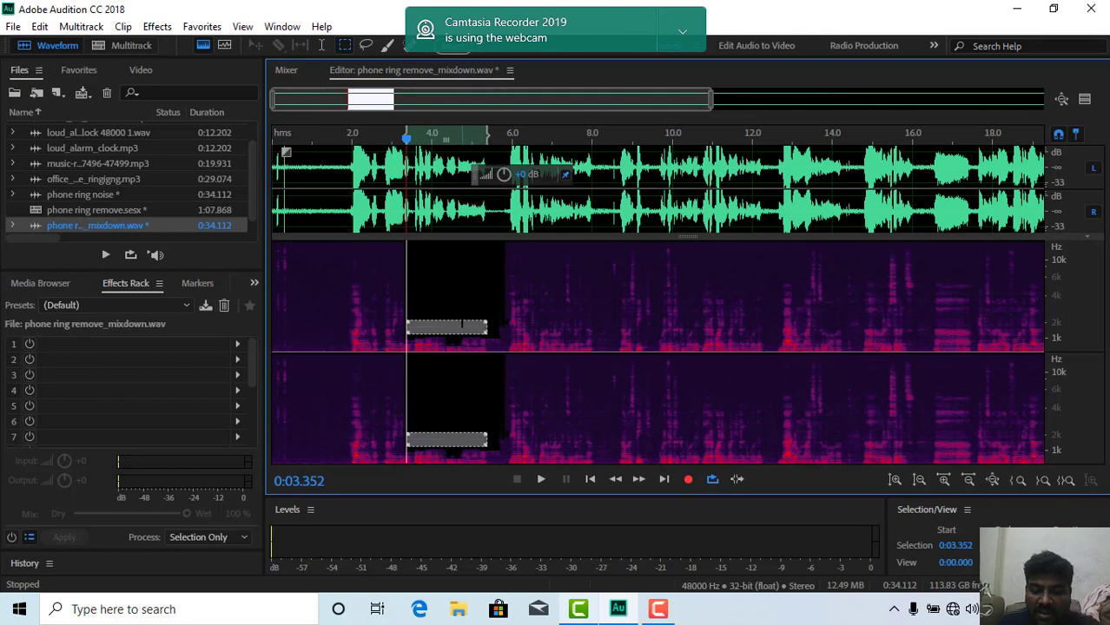
{"action": "key", "text": "Delete"}
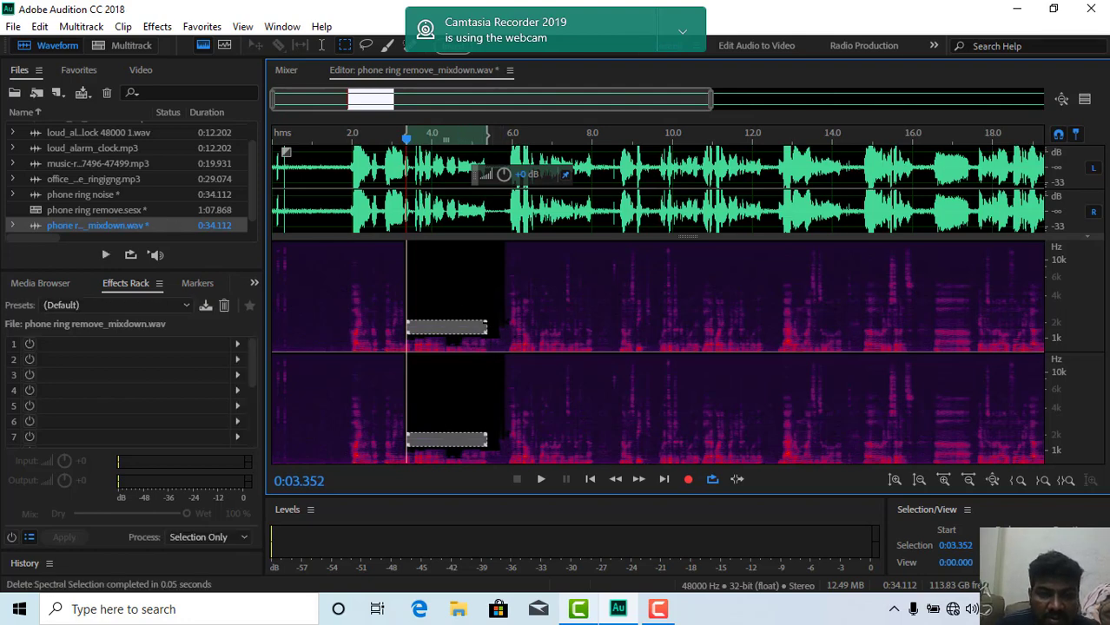
{"action": "left_click", "coordinate": [492, 334]}
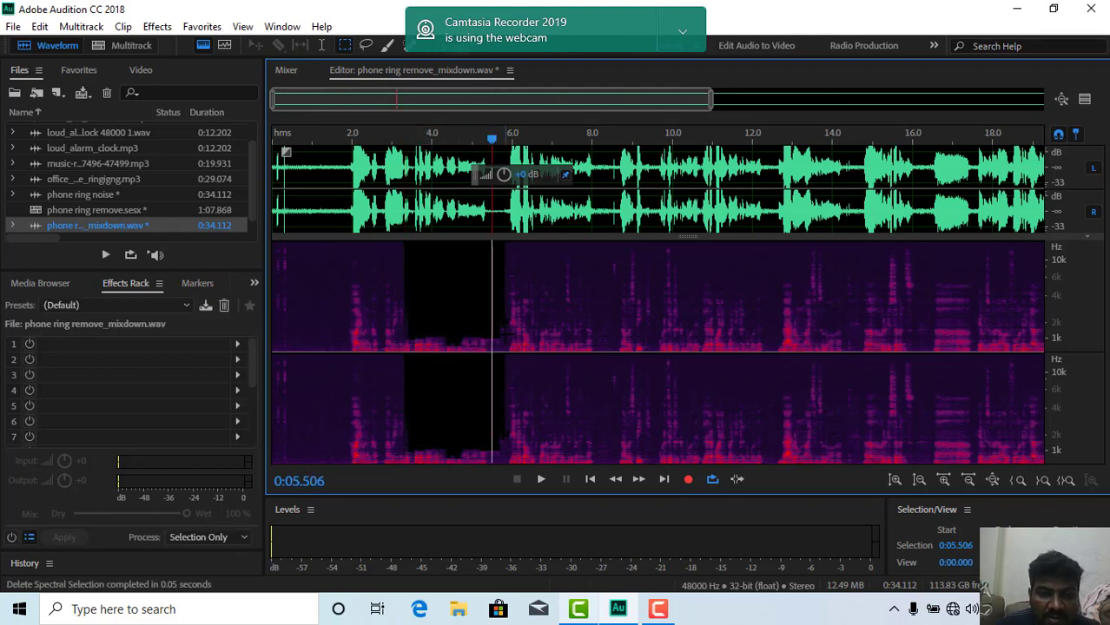
Audition the cleaned ring section in context, starting from about 1.3 s.
{"action": "left_click", "coordinate": [323, 315]}
{"action": "key", "text": "space"}
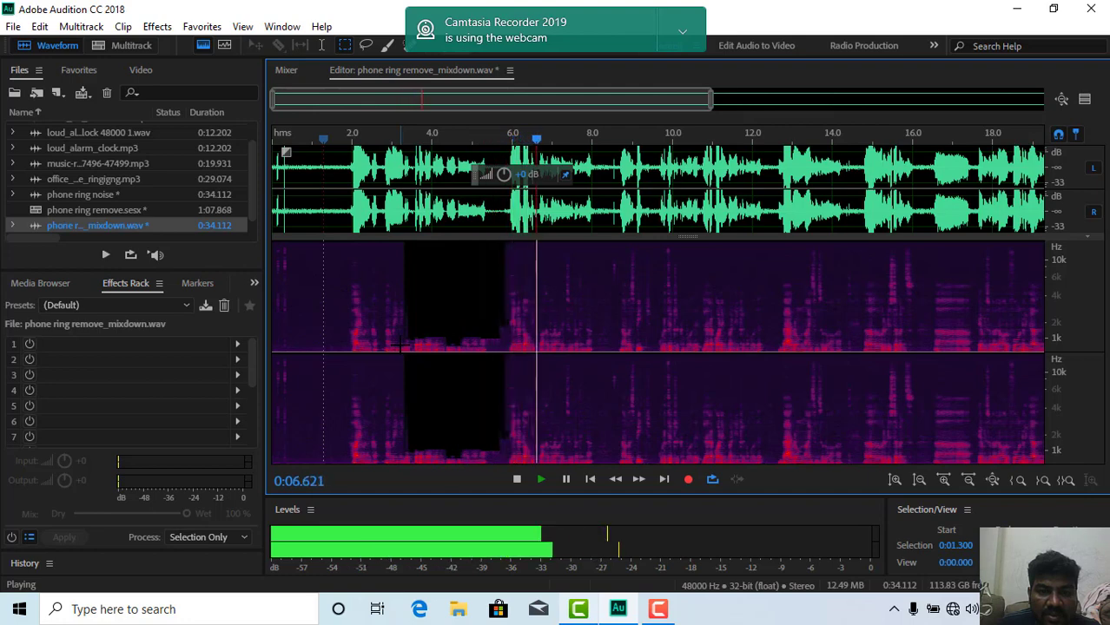
{"action": "key", "text": "space"}
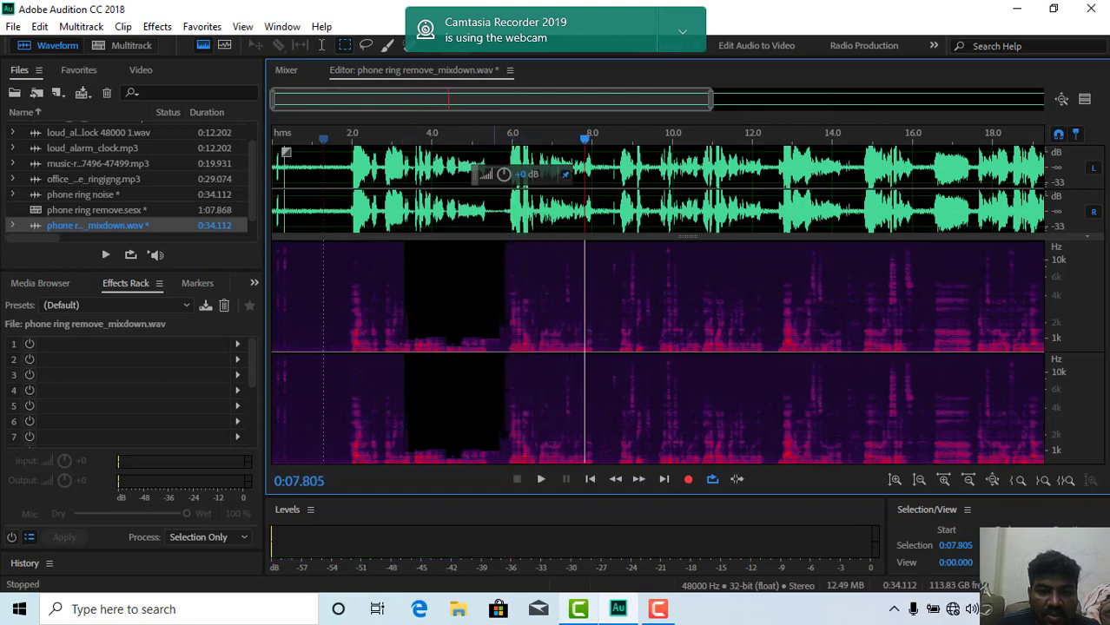
Delete the narrow strip from about 5.61 s to 6.0 s, between about 1 kHz and just above 10 kHz.
{"action": "left_click_drag", "start_coordinate": [497, 254], "coordinate": [506, 448]}
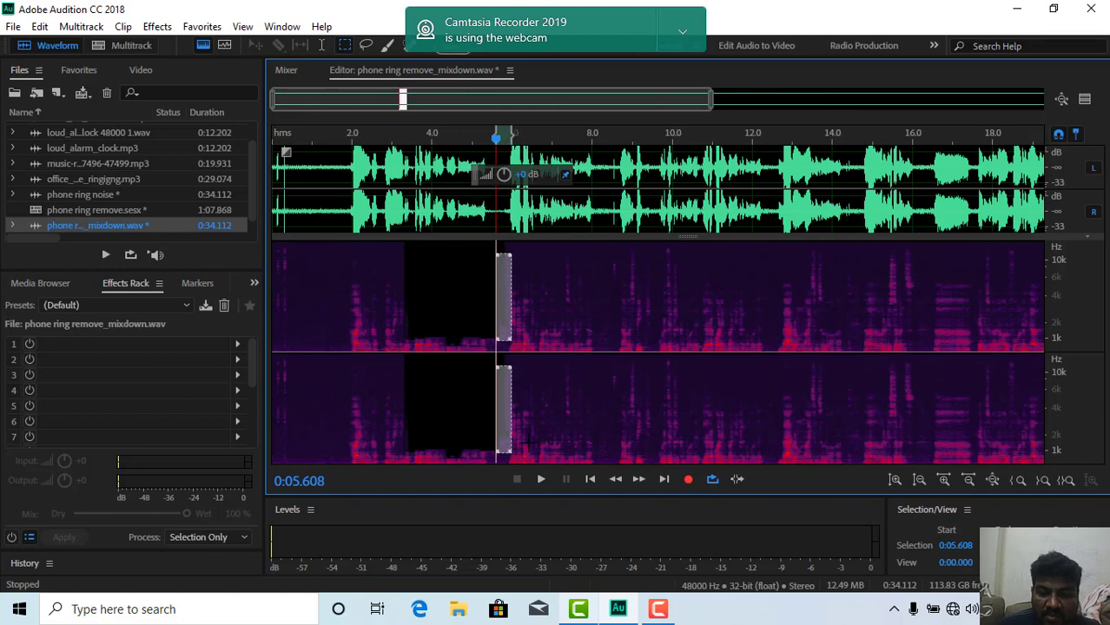
{"action": "key", "text": "Delete"}
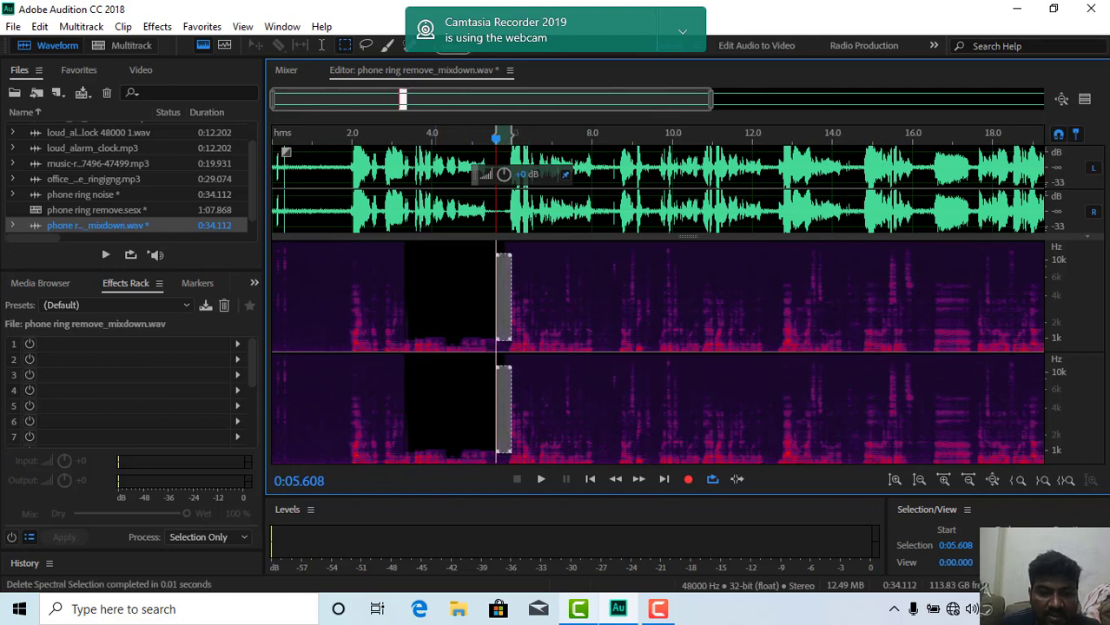
Audition the recording from 4.0 s through the end of the cleaned ring section.
{"action": "key", "text": "space"}
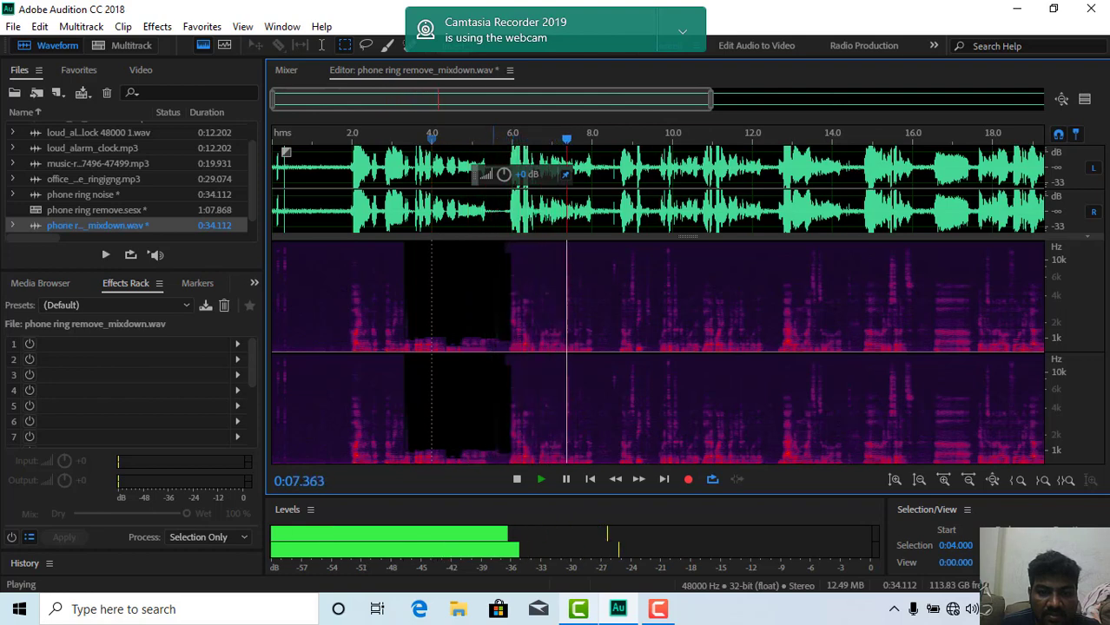
{"action": "key", "text": "space"}
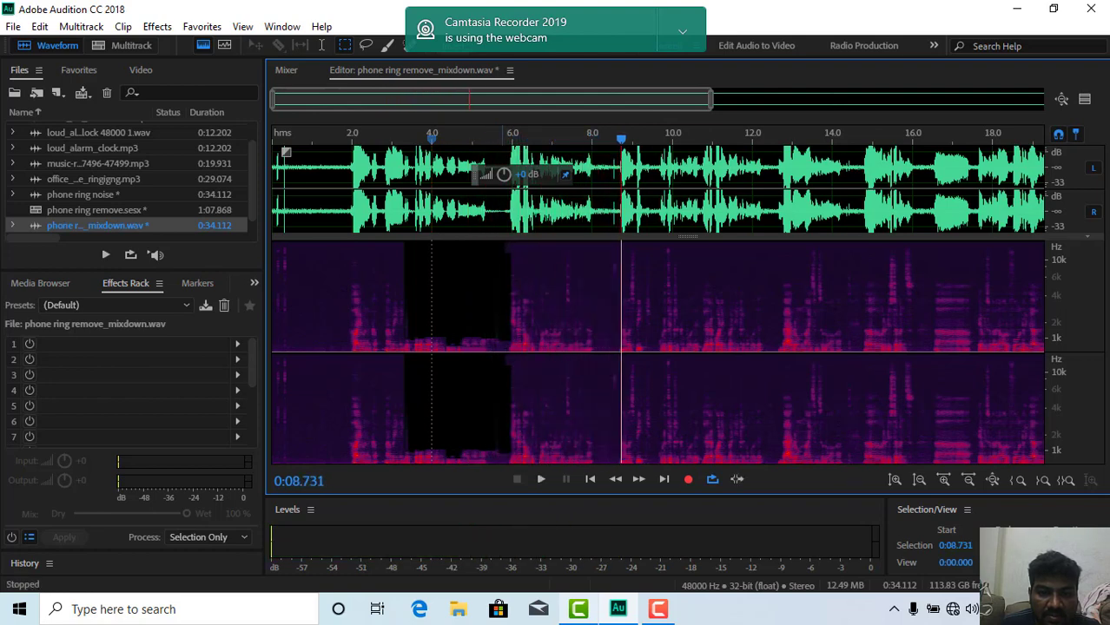
Delete the residual ring strips above about 1 kHz, from about 5.69 s to 6.0 s and from about 5.49 s to 6.0 s.
{"action": "left_click_drag", "start_coordinate": [503, 246], "coordinate": [507, 250]}
{"action": "left_click", "coordinate": [501, 135]}
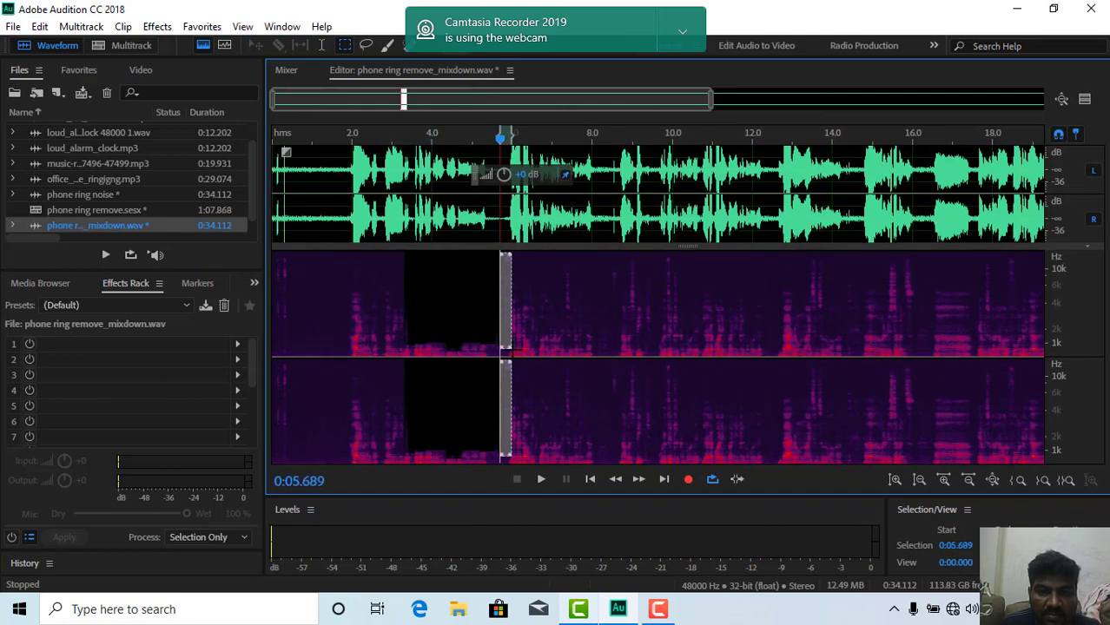
{"action": "key", "text": "Delete"}
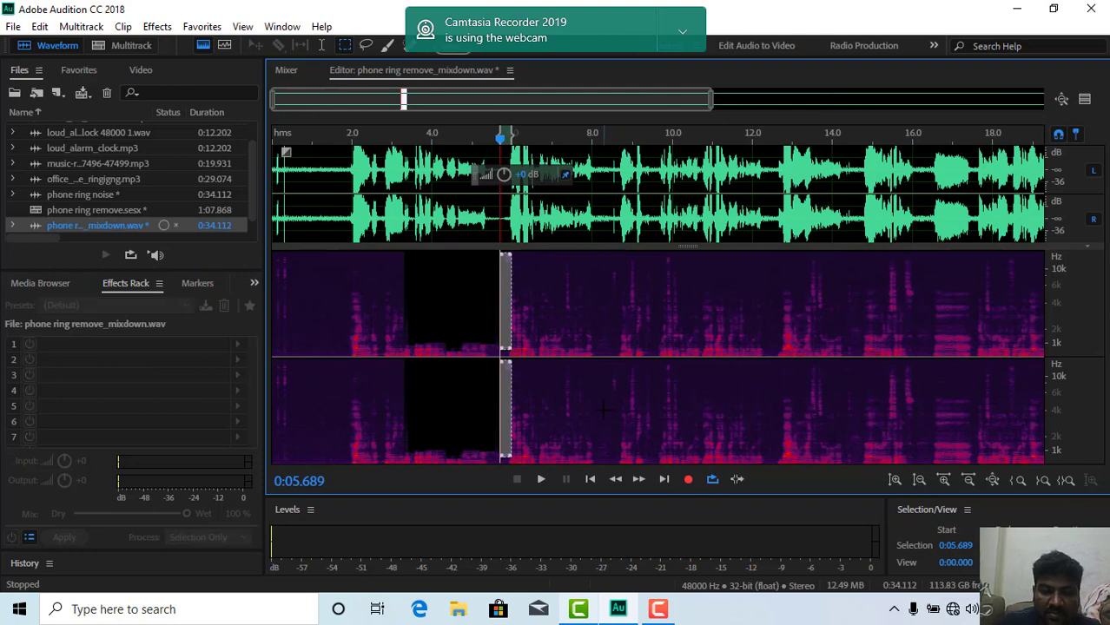
{"action": "left_click", "coordinate": [463, 373]}
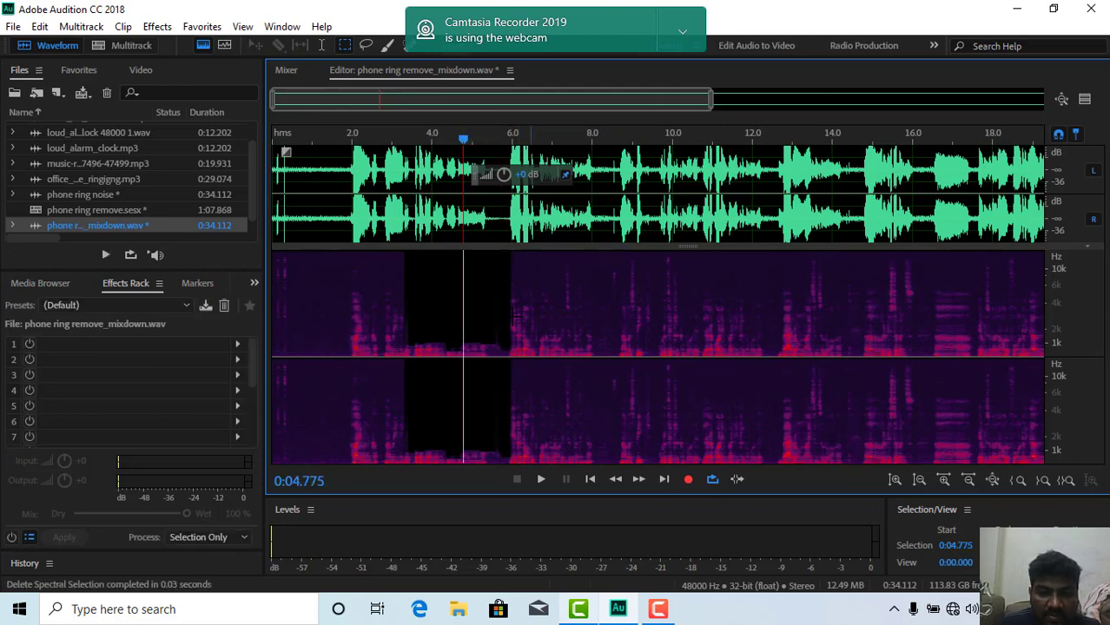
{"action": "left_click_drag", "start_coordinate": [491, 272], "coordinate": [510, 344]}
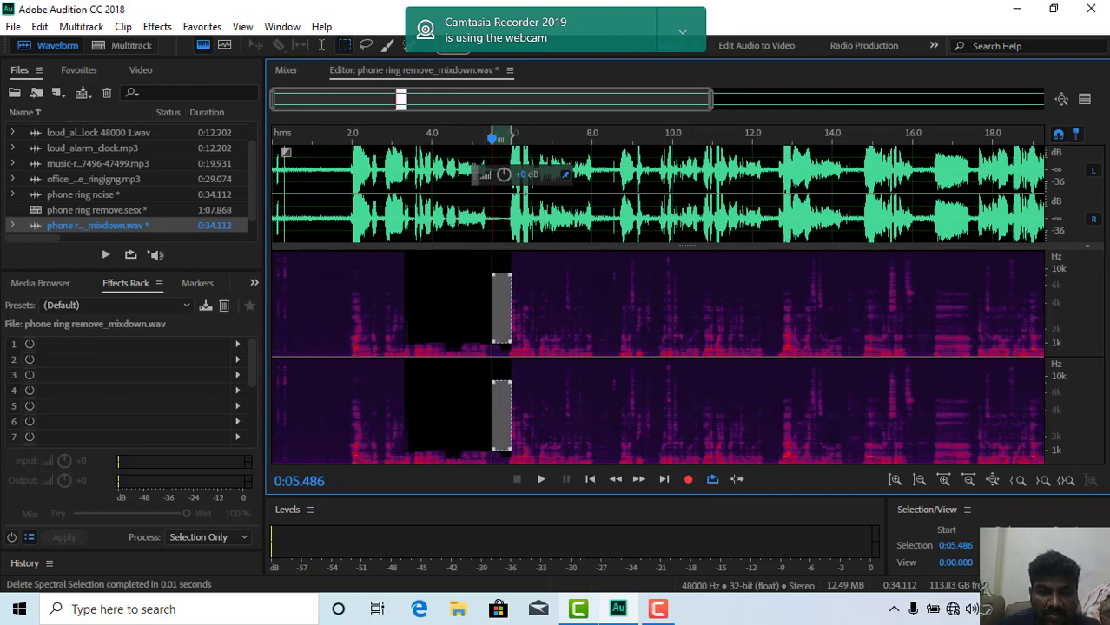
Audition the cleaned ring section in context from about 3.27 s.
{"action": "left_click", "coordinate": [446, 283]}
{"action": "left_click", "coordinate": [401, 284]}
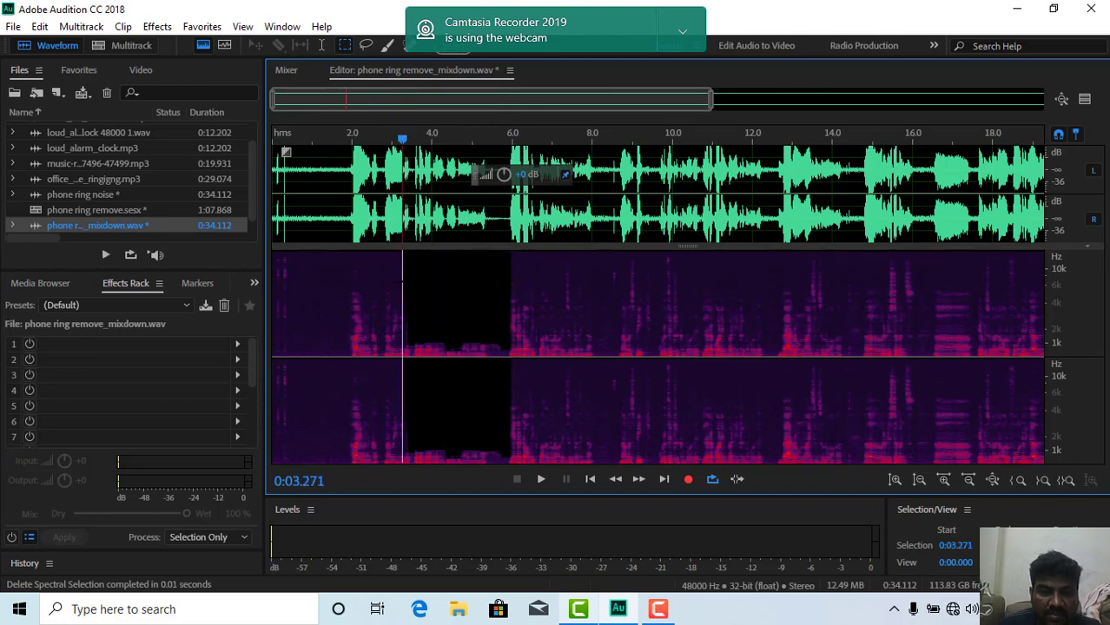
{"action": "key", "text": "space"}
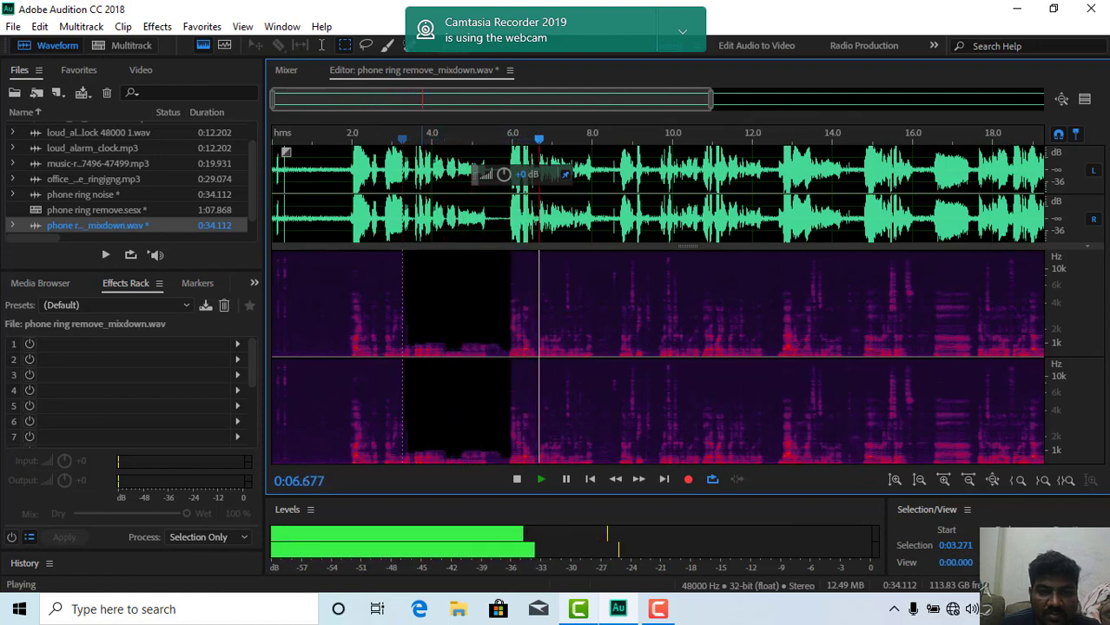
{"action": "key", "text": "space"}
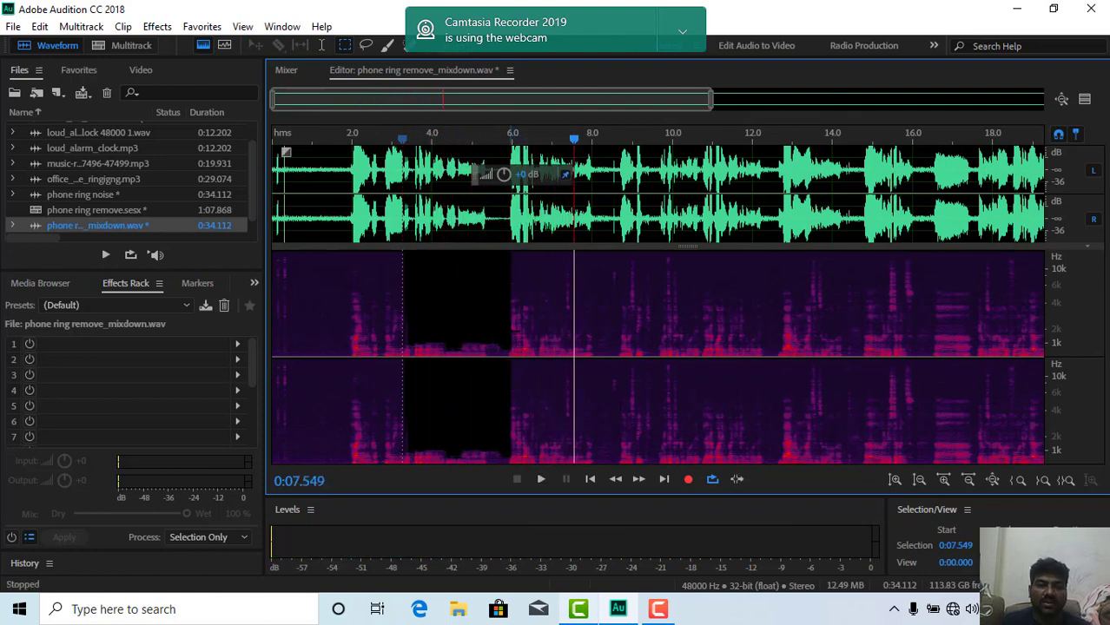
Try Auto Heal on the band below about 2 kHz from about 3.33 s to 6.0 s, play it back and undo it.
{"action": "left_click_drag", "start_coordinate": [513, 351], "coordinate": [405, 330]}
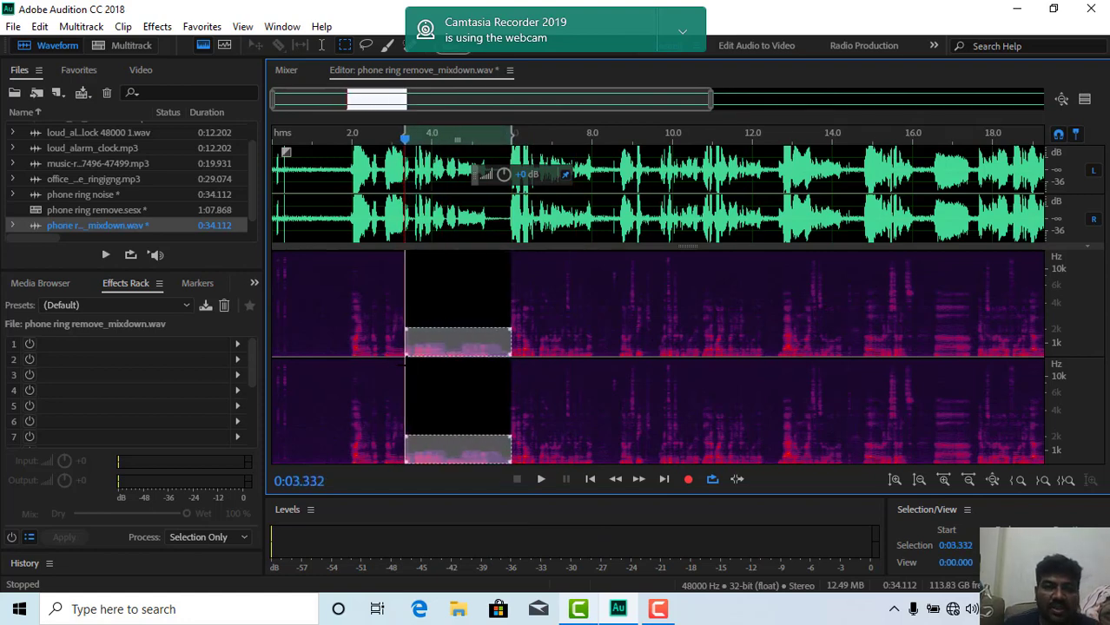
{"action": "left_click", "coordinate": [157, 27]}
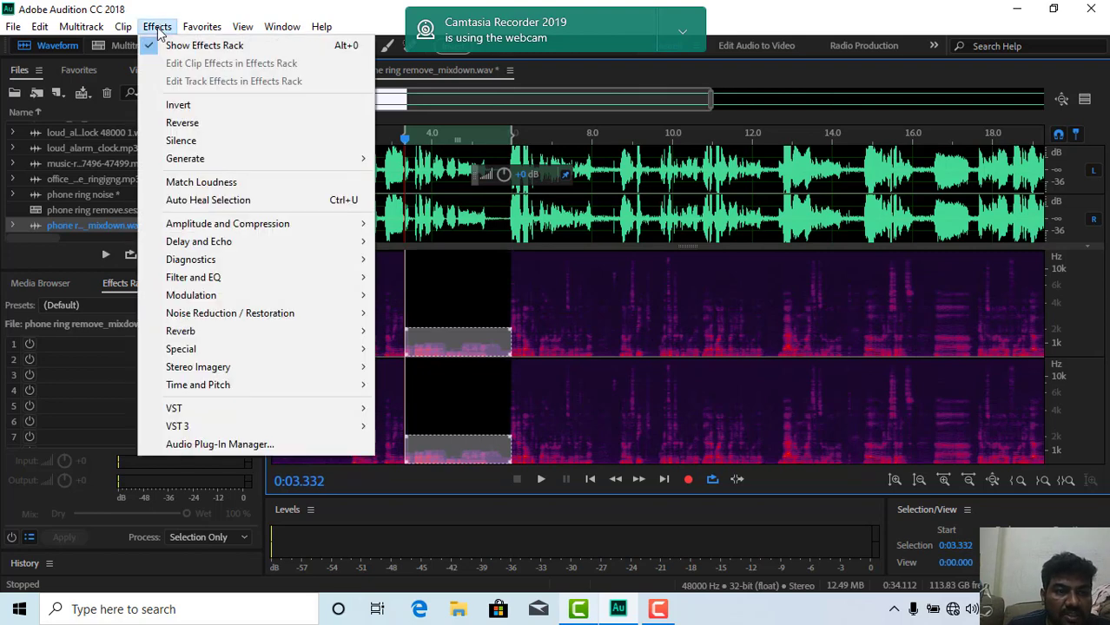
{"action": "left_click", "coordinate": [227, 201]}
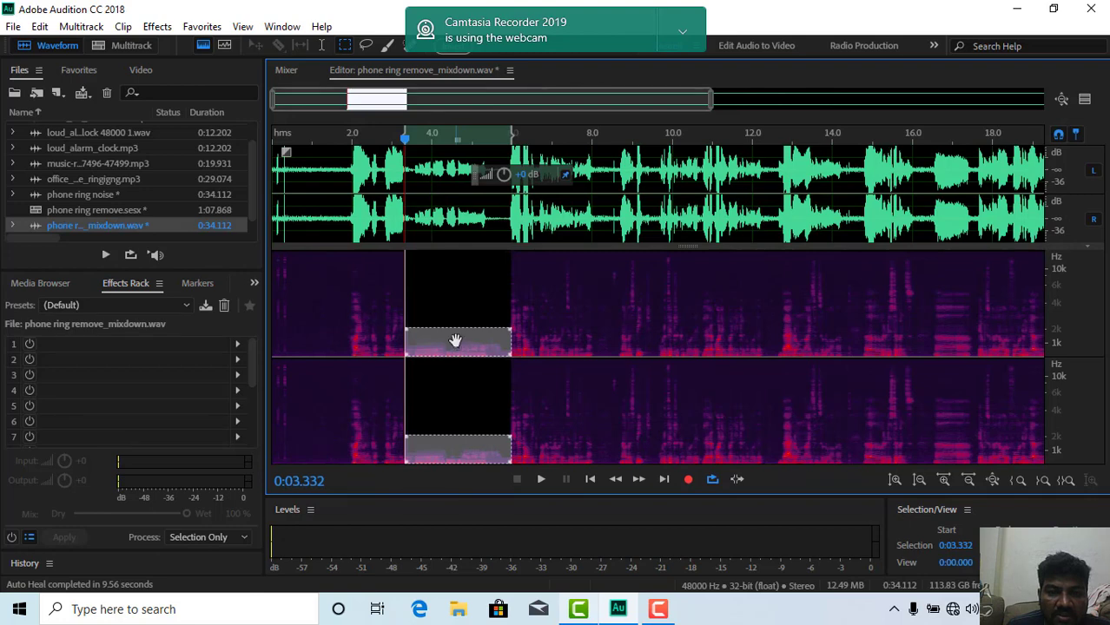
{"action": "left_click", "coordinate": [542, 479]}
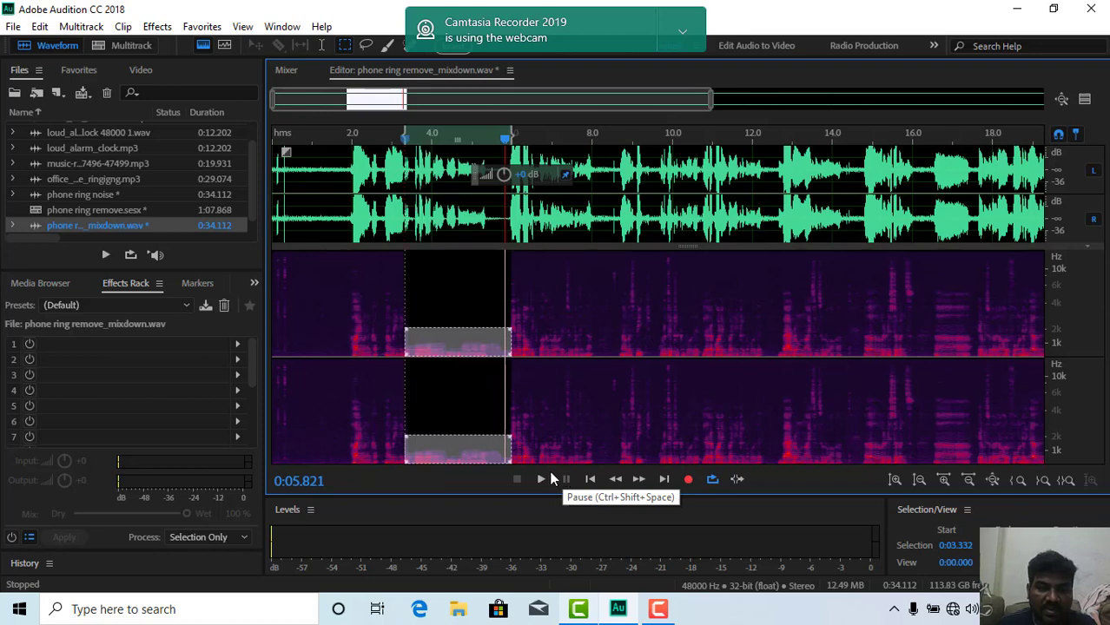
{"action": "key", "text": "ctrl+z"}
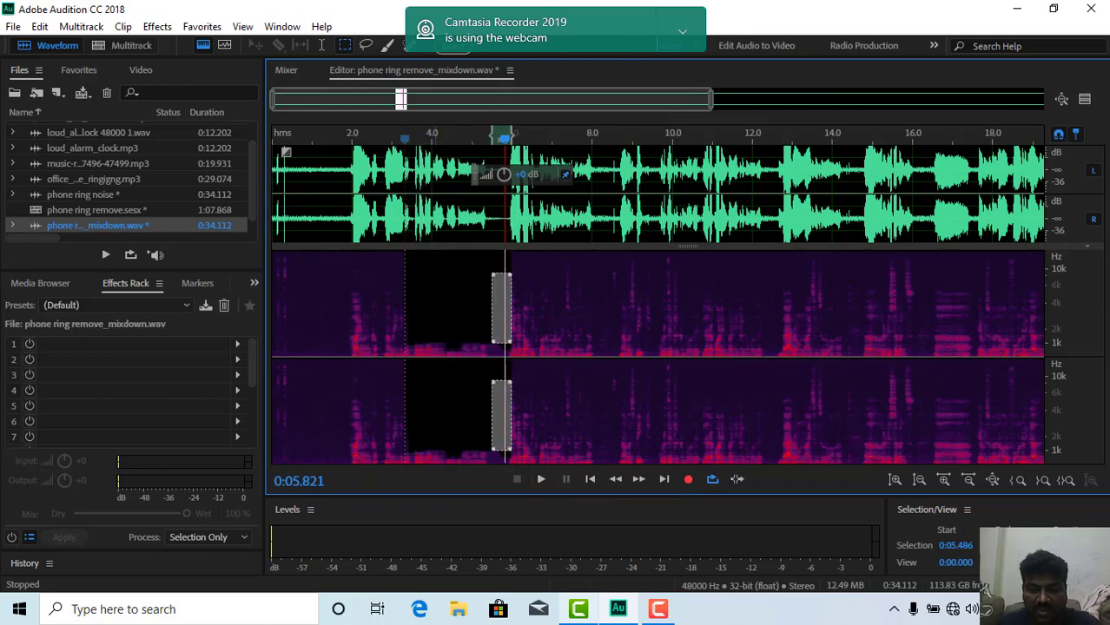
Delete the strip above about 1 kHz from about 5.49 s to 6.0 s again and audition from about 2.54 s.
{"action": "key", "text": "Delete"}
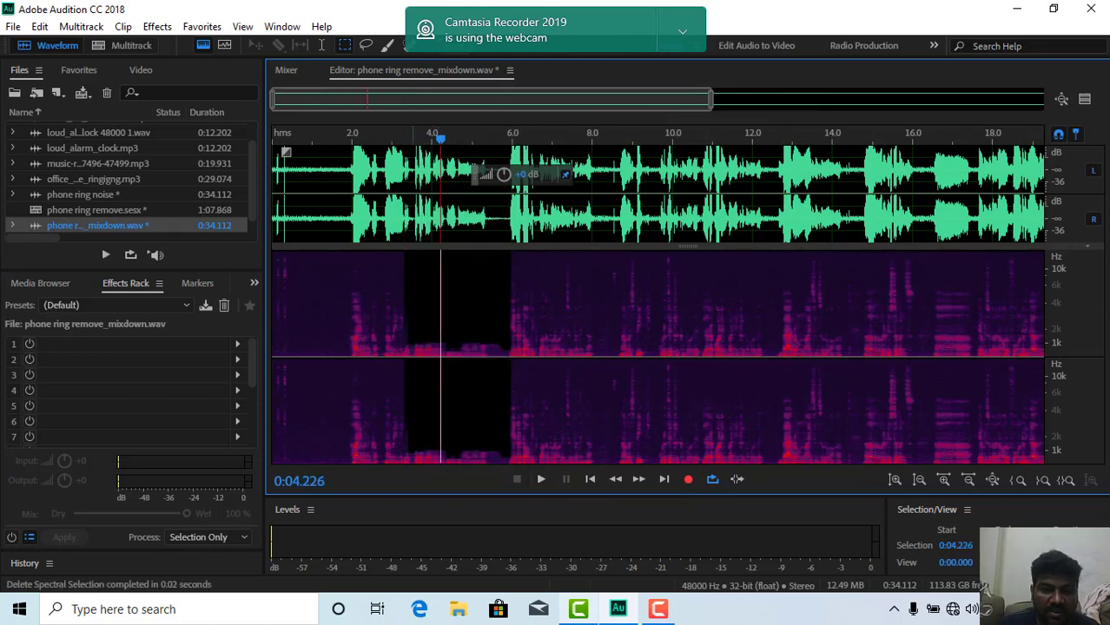
{"action": "left_click", "coordinate": [373, 348]}
{"action": "key", "text": "space"}
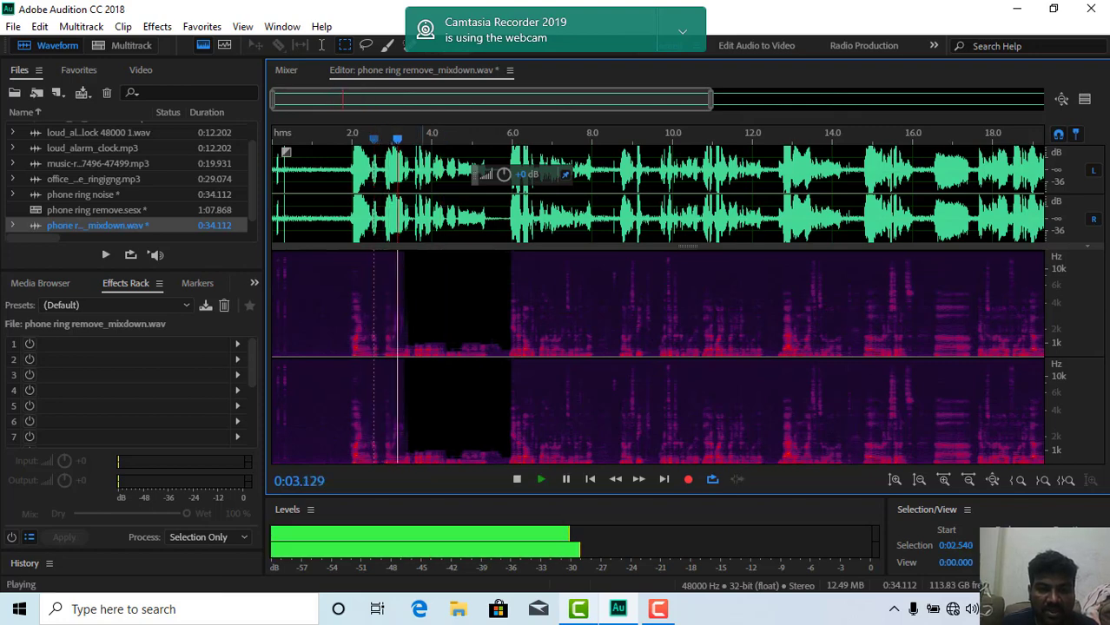
{"action": "key", "text": "space"}
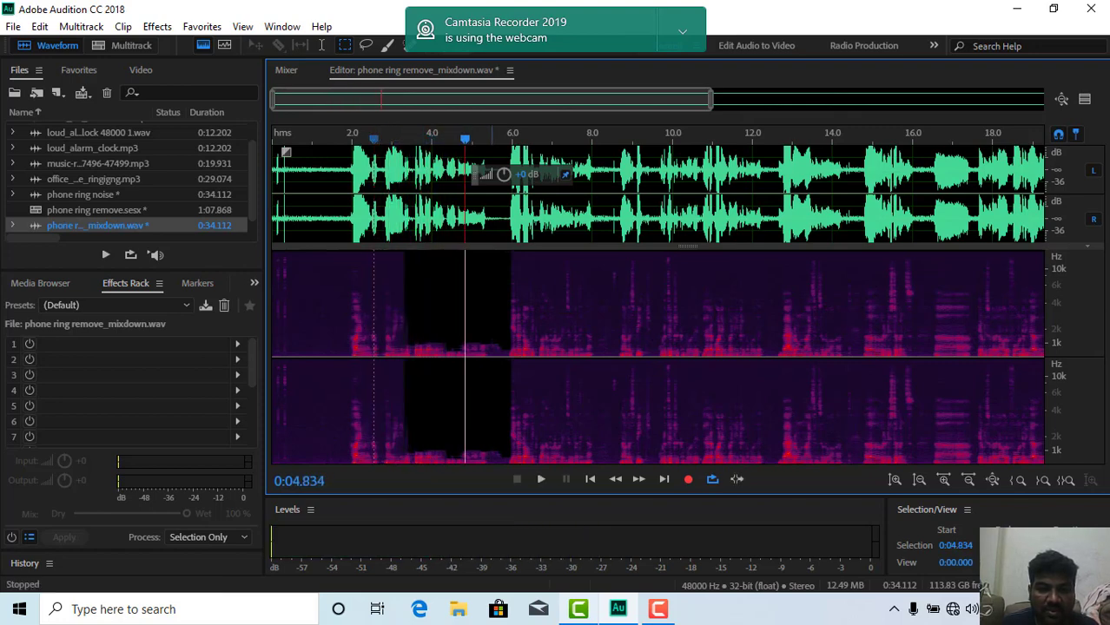
Try adjusting the gain of the remaining low-frequency band from about 3.39 s to 6.0 s, audition the selection and undo.
{"action": "left_click_drag", "start_coordinate": [506, 441], "coordinate": [403, 460]}
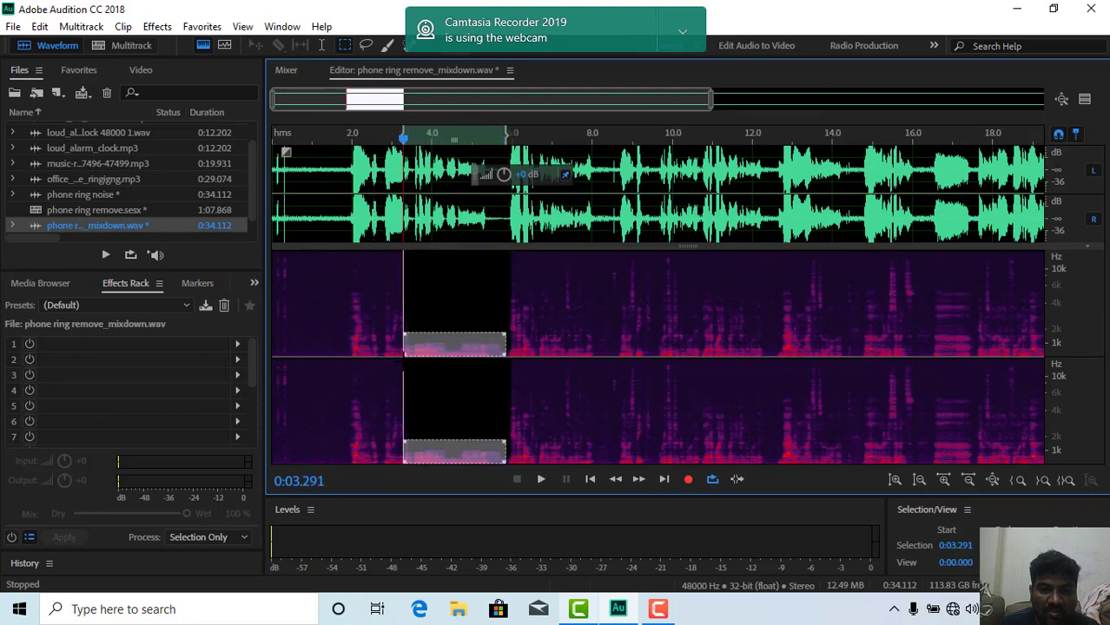
{"action": "left_click_drag", "start_coordinate": [513, 323], "coordinate": [408, 354]}
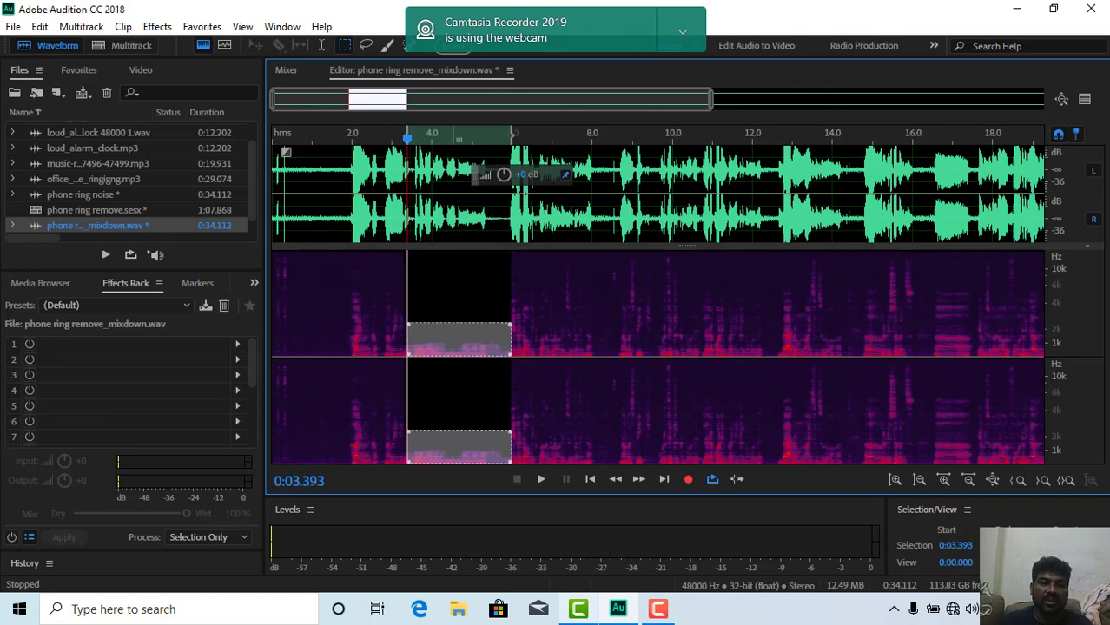
{"action": "key", "text": "space"}
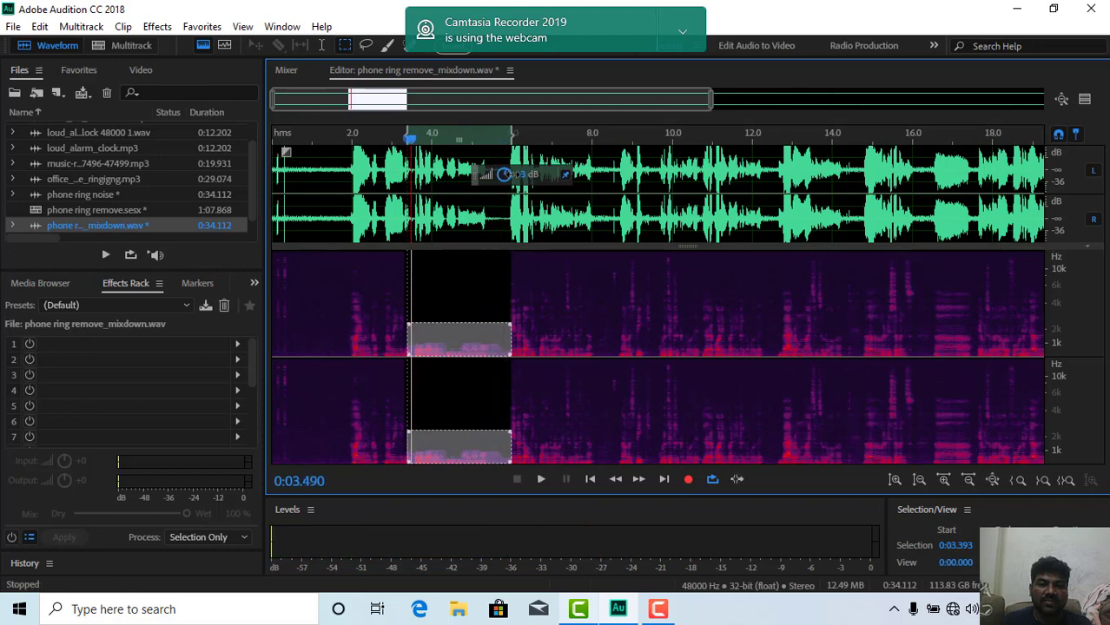
{"action": "left_click_drag", "start_coordinate": [520, 187], "coordinate": [522, 262]}
{"action": "key", "text": "space"}
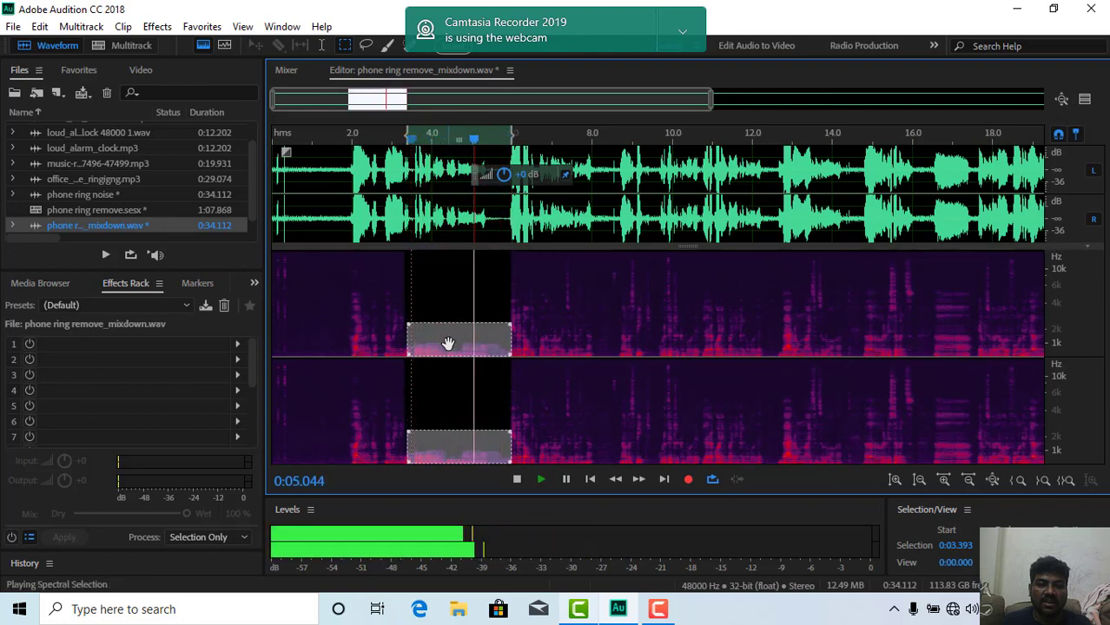
{"action": "key", "text": "space"}
{"action": "key", "text": "ctrl+z"}
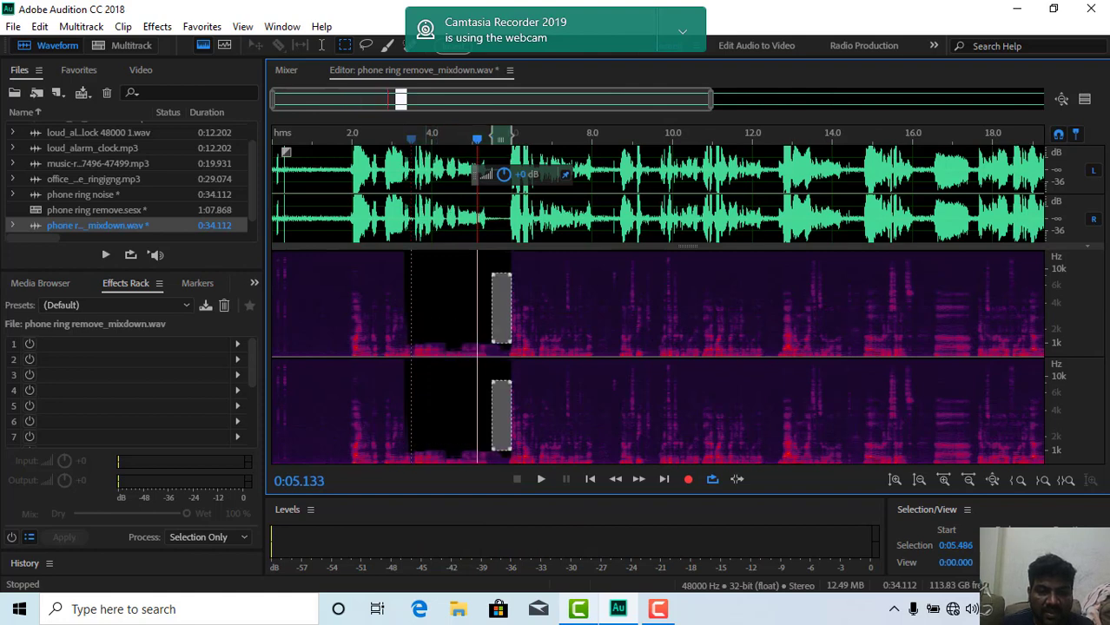
{"action": "key", "text": "ctrl+z"}
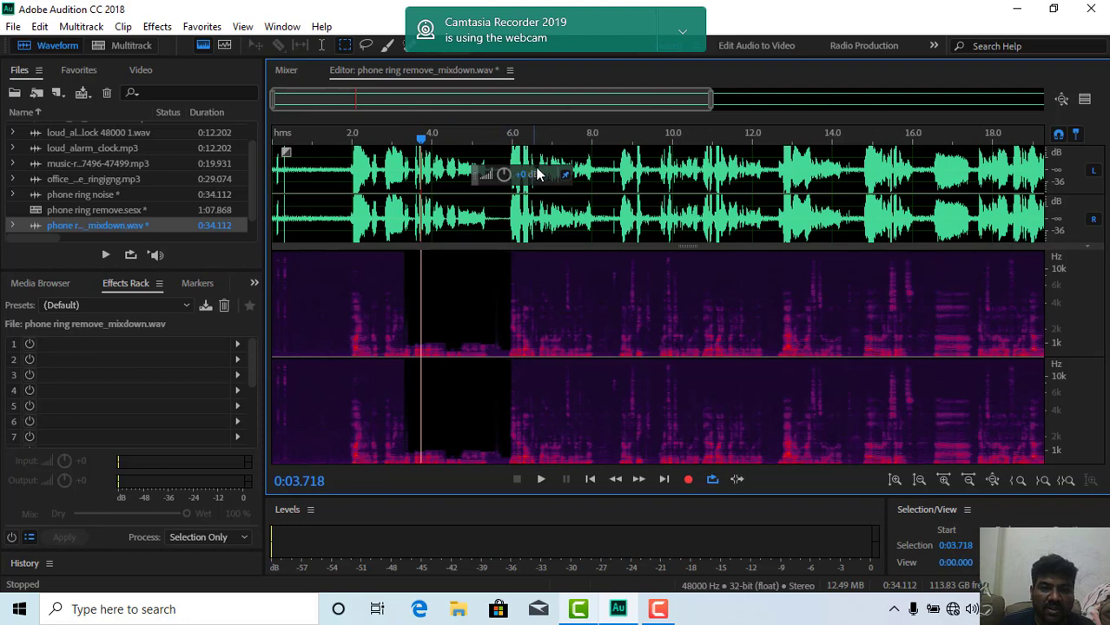
Select the waveform's time range from about 3.5 s to 5.8 s across all frequencies.
{"action": "left_click_drag", "start_coordinate": [505, 154], "coordinate": [413, 220]}
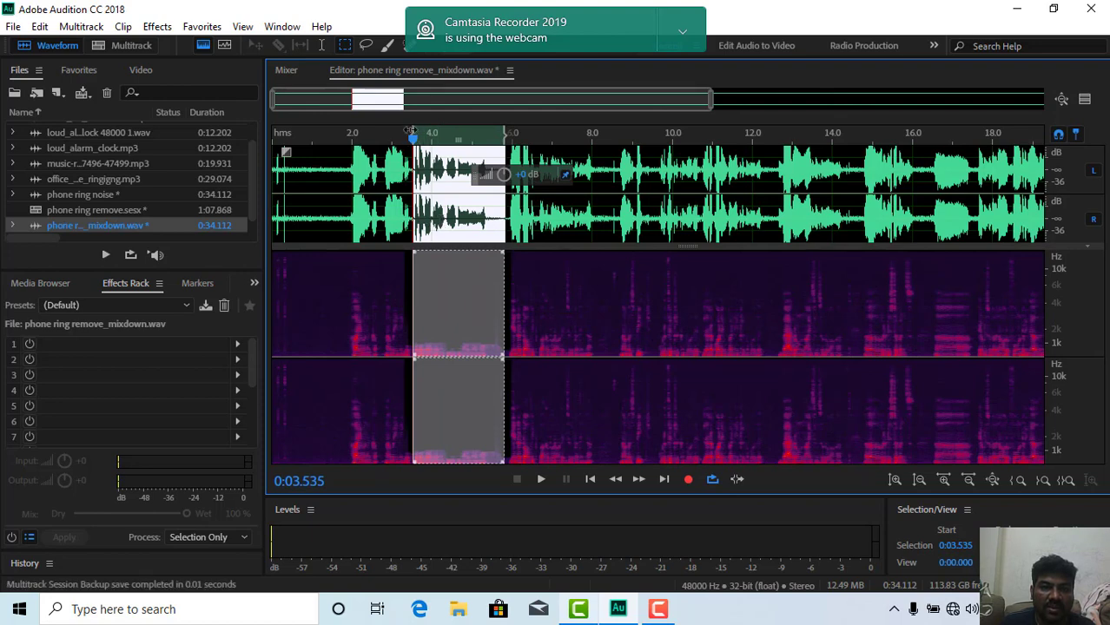
{"action": "left_click_drag", "start_coordinate": [412, 130], "coordinate": [408, 131]}
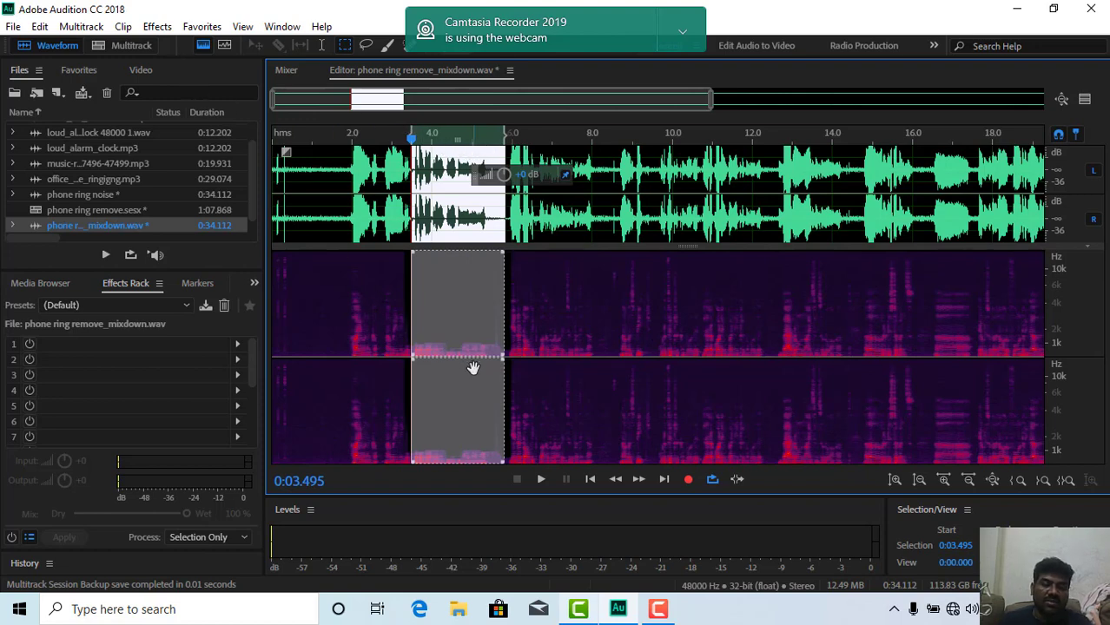
Save the edited recording as a new Wave PCM file named "phone ring remove final" in the audition class 23 folder.
{"action": "left_click", "coordinate": [13, 26]}
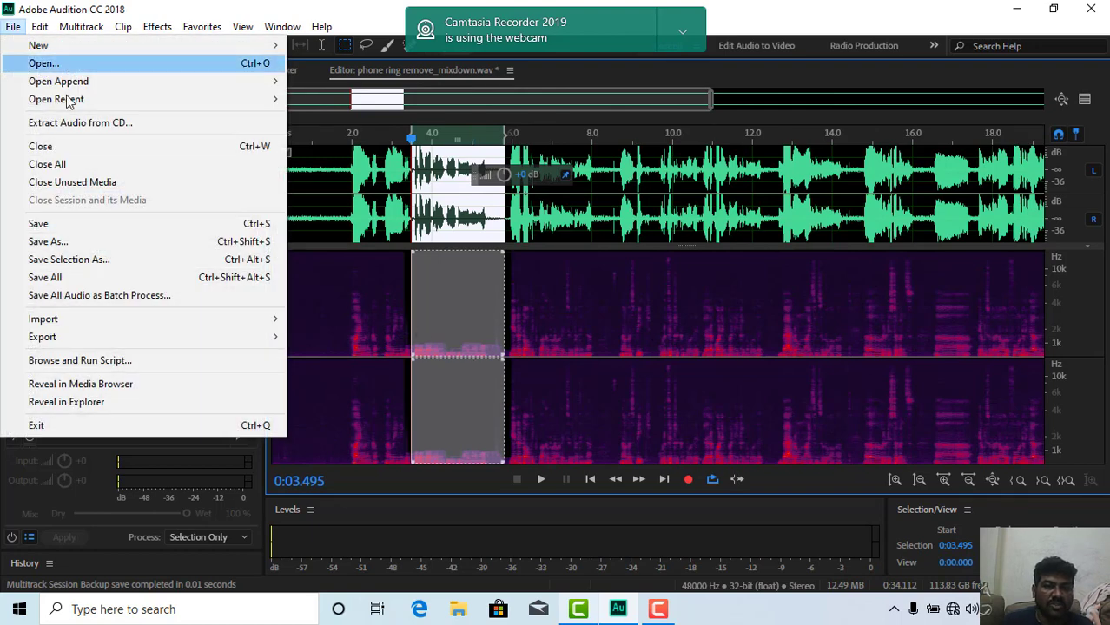
{"action": "left_click", "coordinate": [83, 243]}
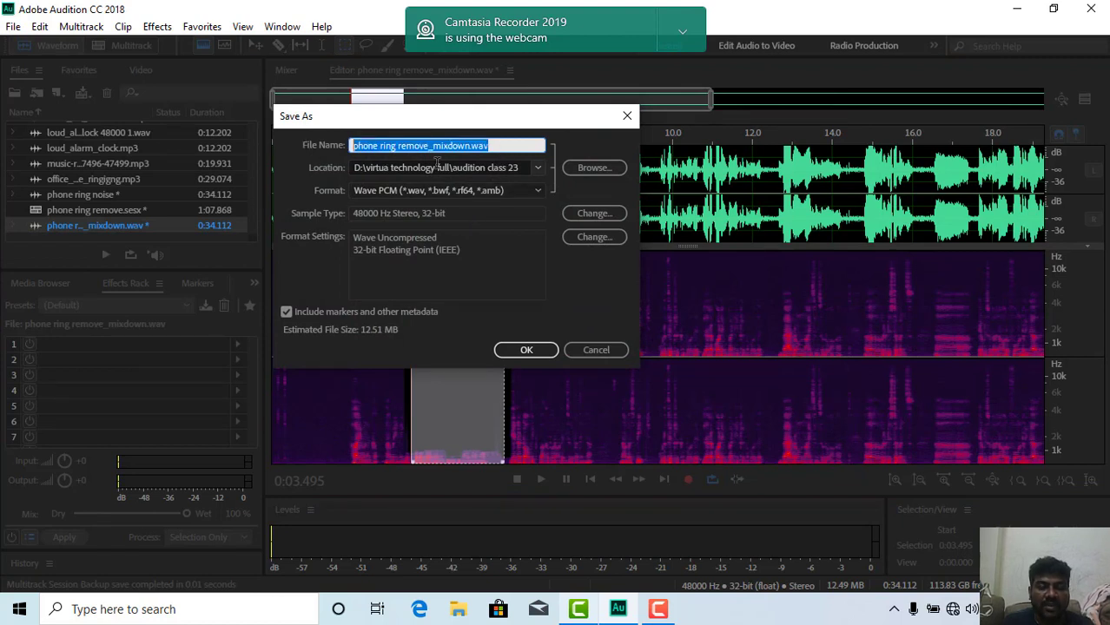
{"action": "left_click", "coordinate": [506, 148]}
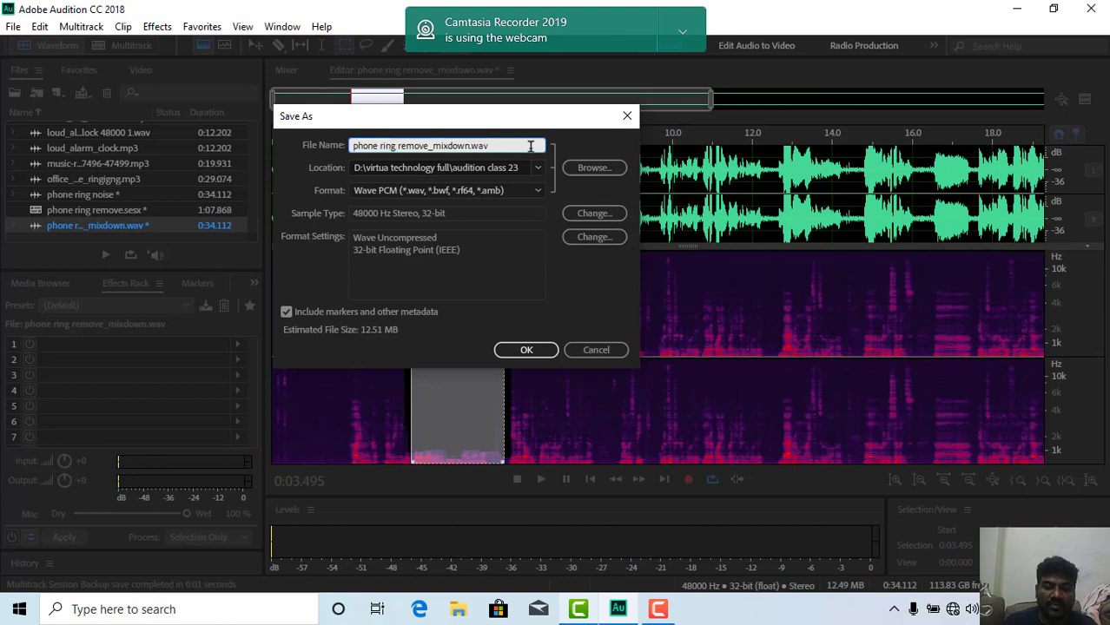
{"action": "key", "text": "BackSpace"}
{"action": "key", "text": "BackSpace"}
{"action": "key", "text": "BackSpace"}
{"action": "key", "text": "BackSpace"}
{"action": "key", "text": "BackSpace"}
{"action": "key", "text": "BackSpace"}
{"action": "key", "text": "BackSpace"}
{"action": "key", "text": "BackSpace"}
{"action": "key", "text": "BackSpace"}
{"action": "key", "text": "BackSpace"}
{"action": "key", "text": "BackSpace"}
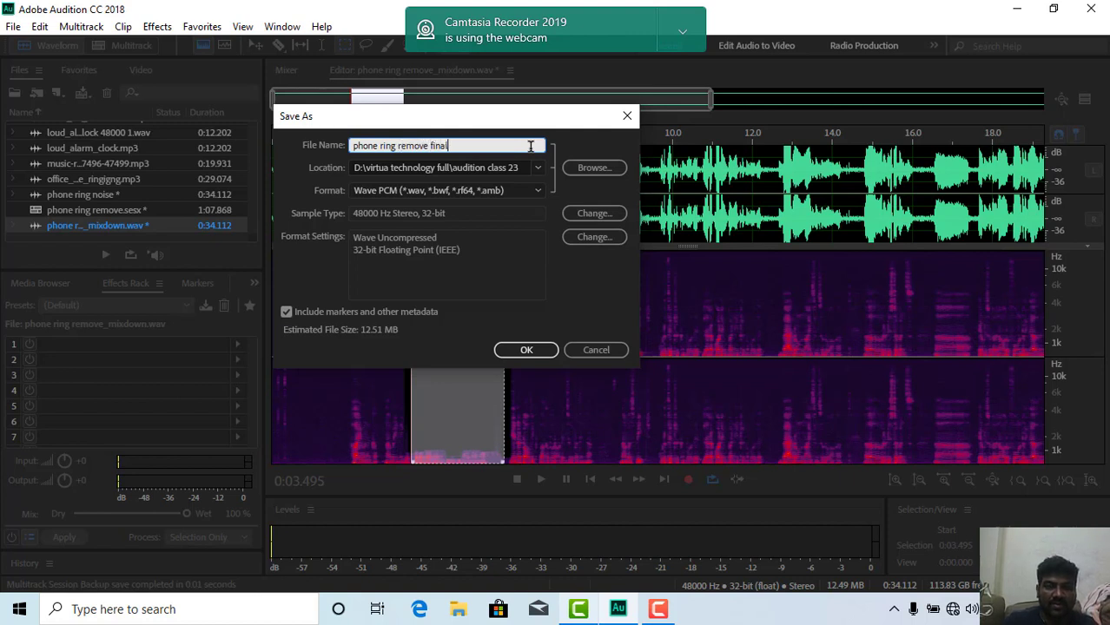
{"action": "left_click", "coordinate": [521, 352]}
Audition the saved recording from 2.0 s through the cleaned ring section.
{"action": "left_click", "coordinate": [371, 343]}
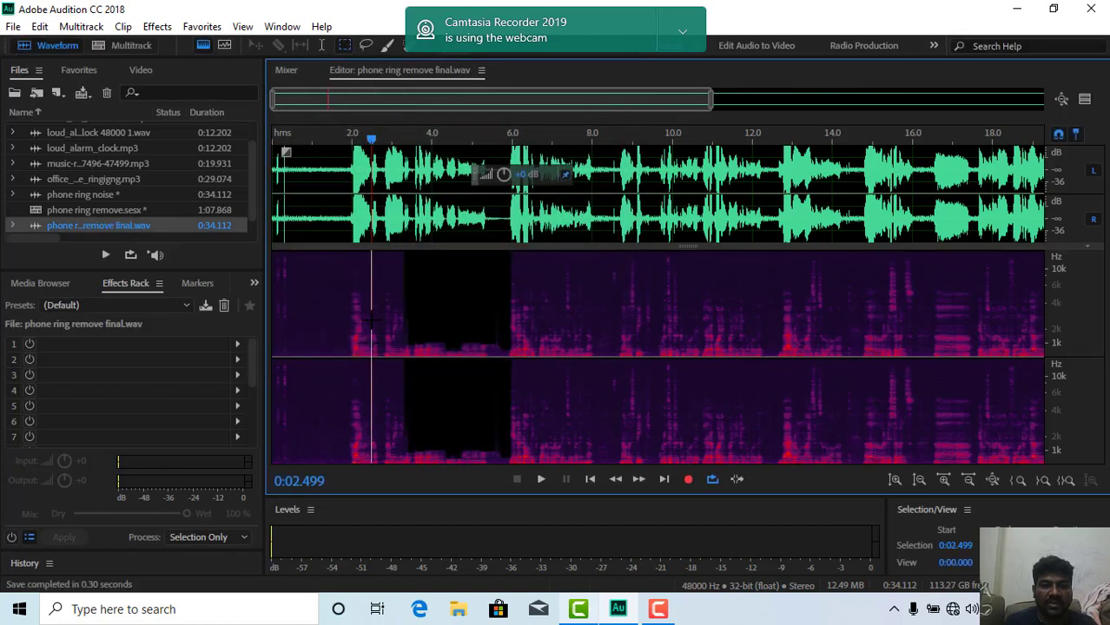
{"action": "left_click", "coordinate": [350, 310]}
{"action": "key", "text": "space"}
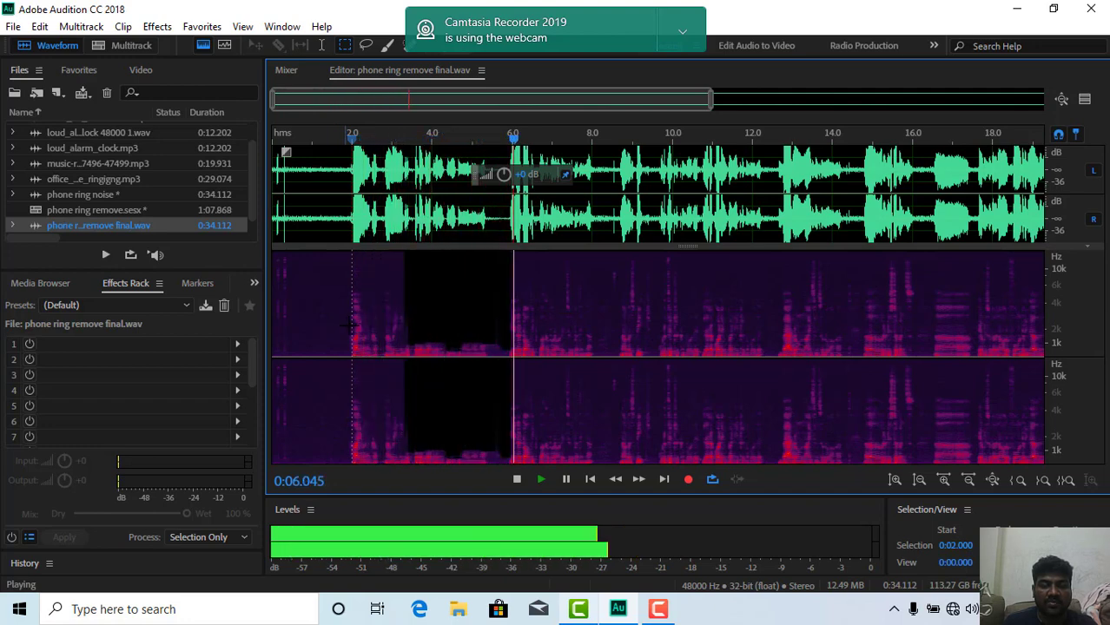
{"action": "key", "text": "space"}
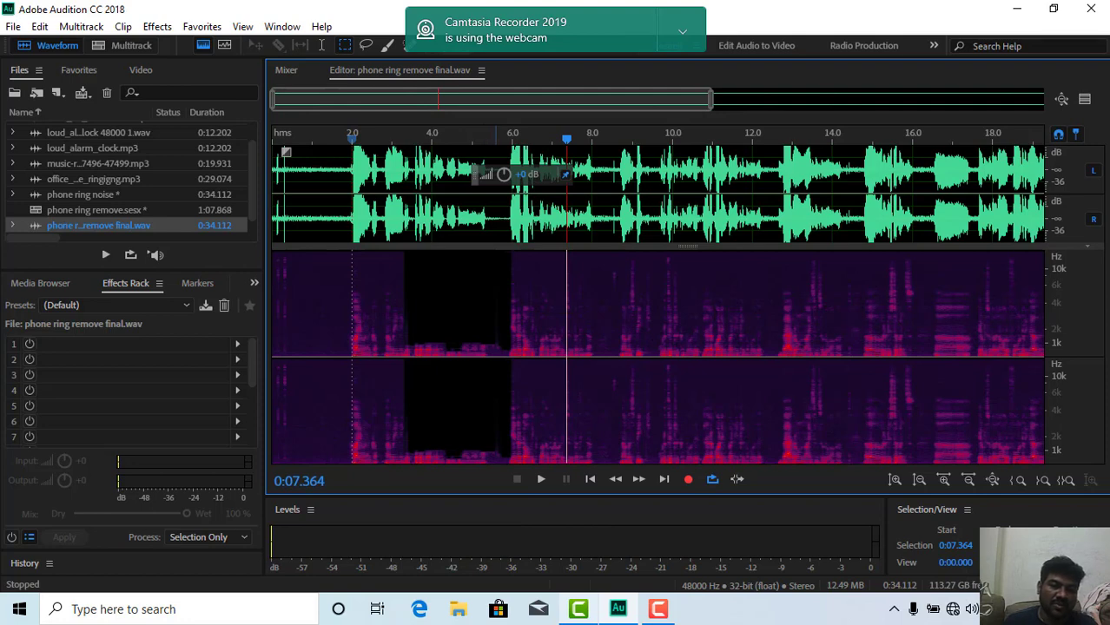
Delete the narrow strip from about 5.49 s to 5.8 s, between about 1 and 5 kHz.
{"action": "left_click_drag", "start_coordinate": [496, 402], "coordinate": [497, 449]}
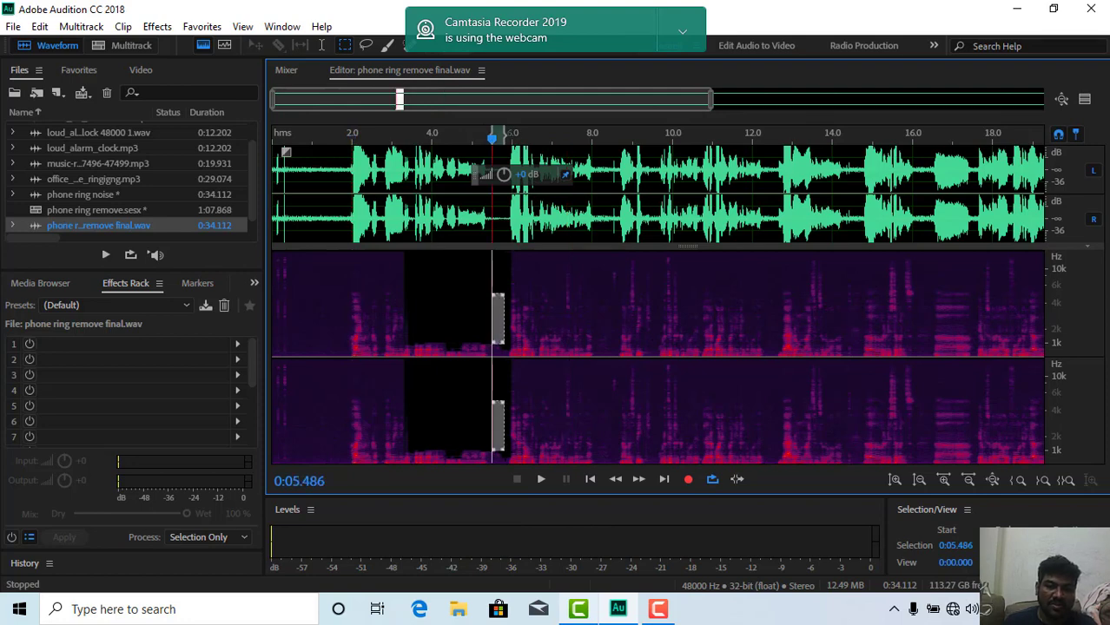
{"action": "key", "text": "Delete"}
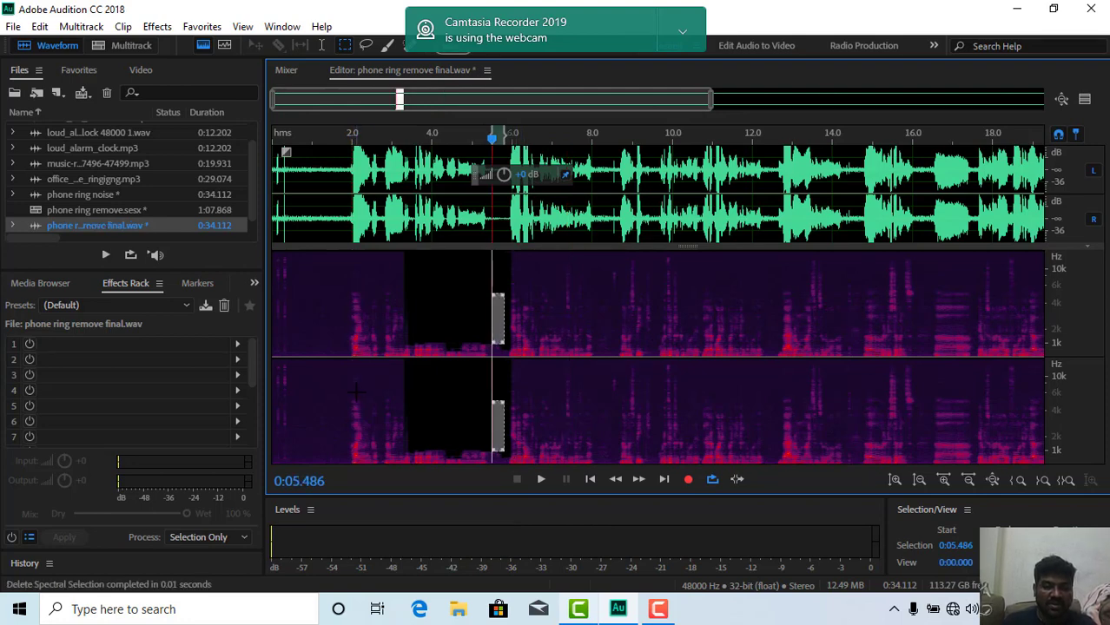
{"action": "left_click", "coordinate": [448, 304]}
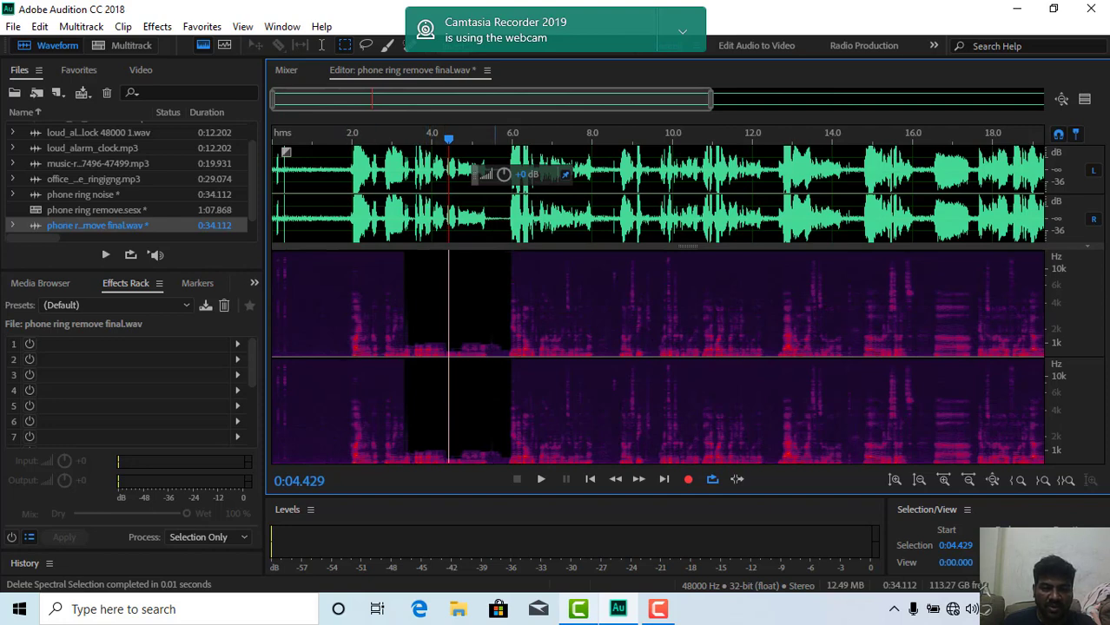
Select the cleaned ring section from about 3.35 s to 6.0 s, covering the full height of the spectral display.
{"action": "left_click_drag", "start_coordinate": [504, 334], "coordinate": [406, 356]}
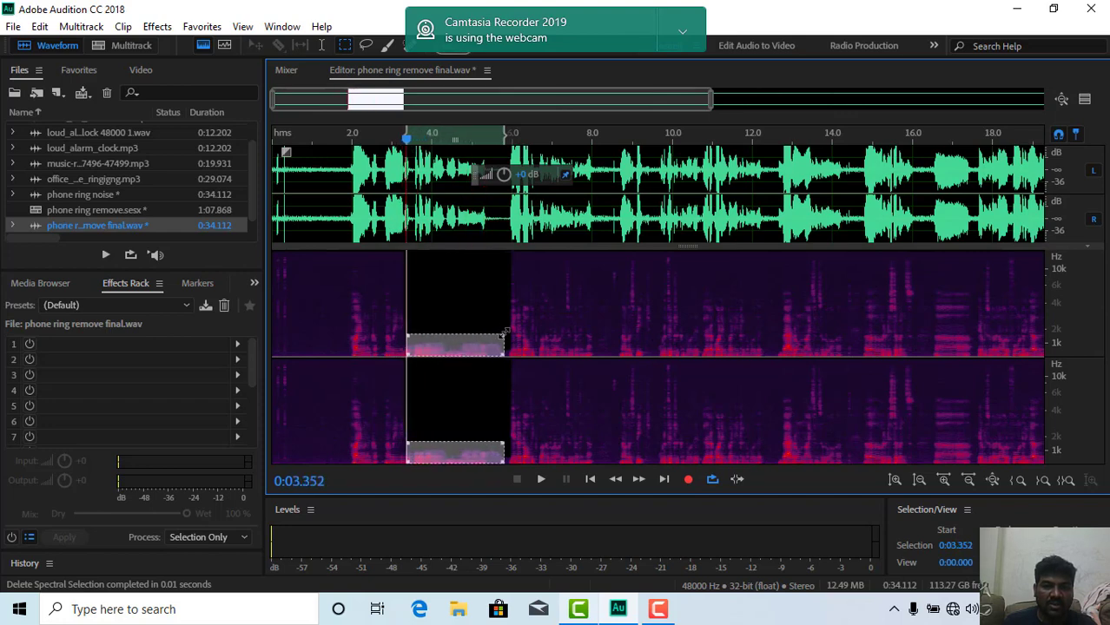
{"action": "left_click_drag", "start_coordinate": [501, 333], "coordinate": [508, 253]}
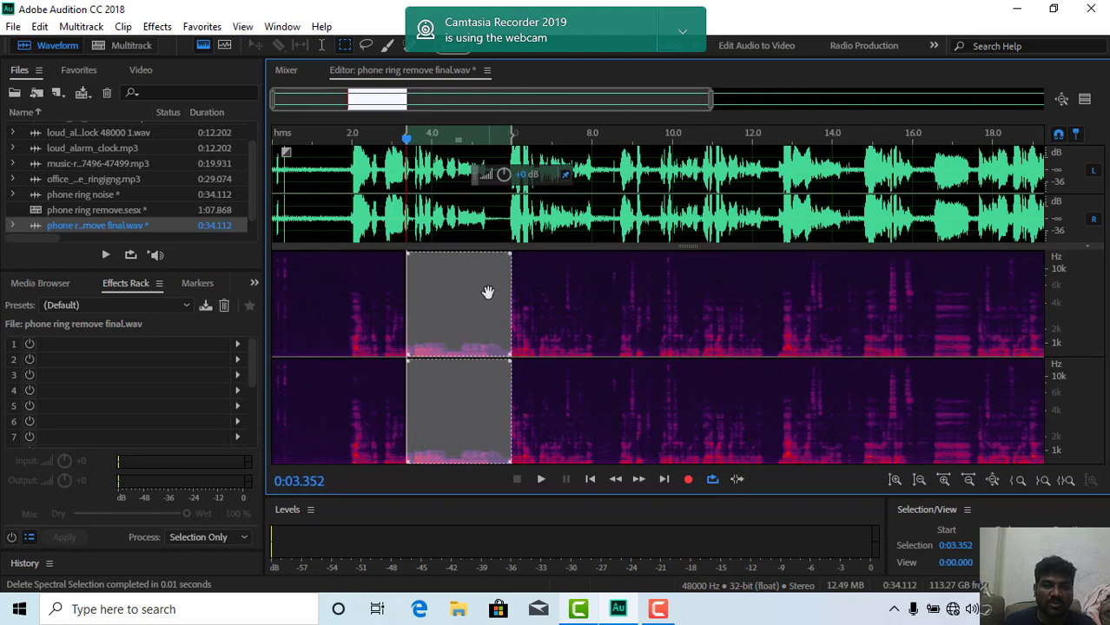